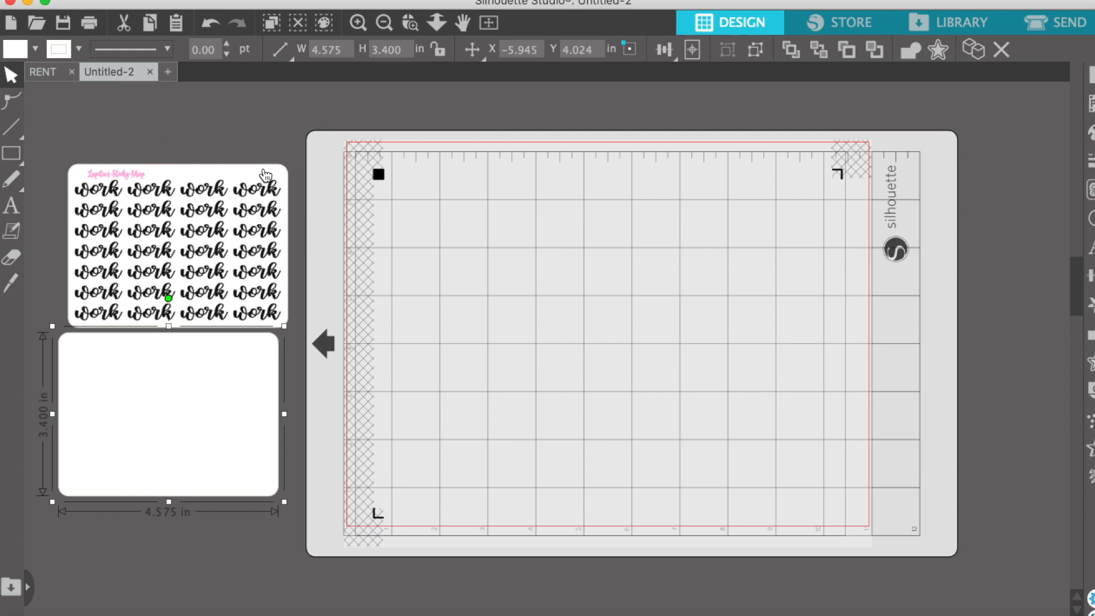
Move the blank white rounded sticker background onto the upper-left area of the page, inside the registration marks
{"action": "left_click_drag", "start_coordinate": [227, 362], "coordinate": [510, 224]}
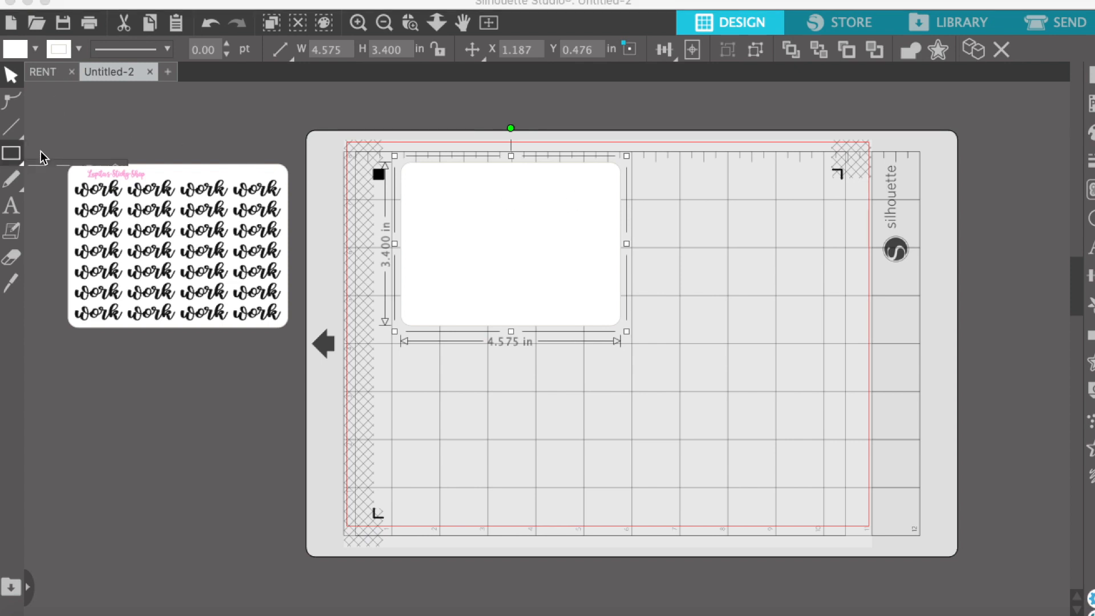
Draw a rounded rectangle about 4.83 by 3.39 in beside the blank background and fill it with white
{"action": "mouse_move", "coordinate": [10, 154]}
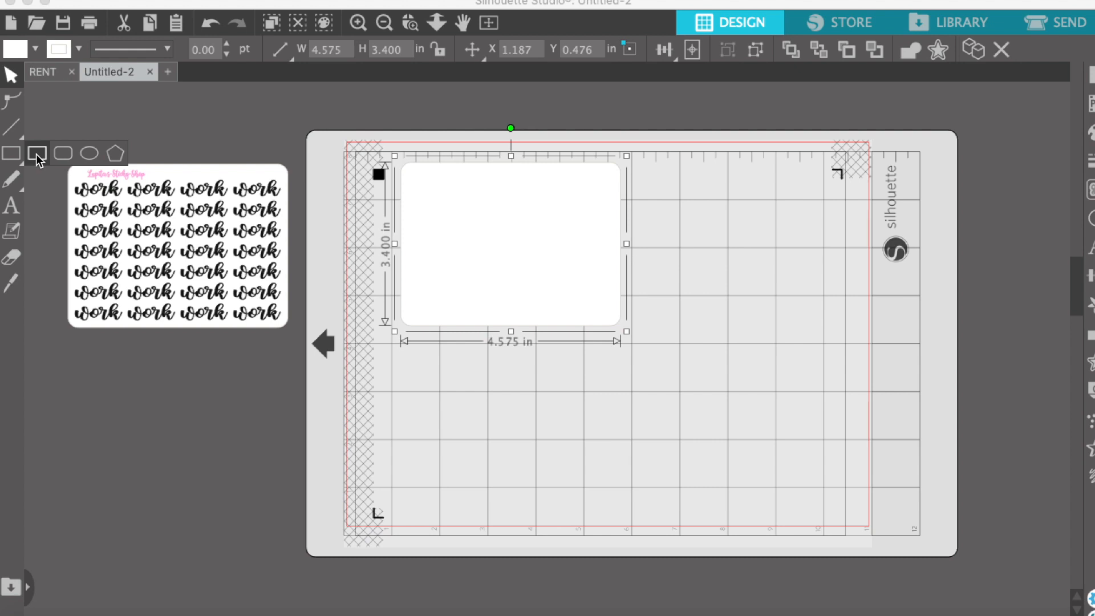
{"action": "left_click", "coordinate": [426, 155]}
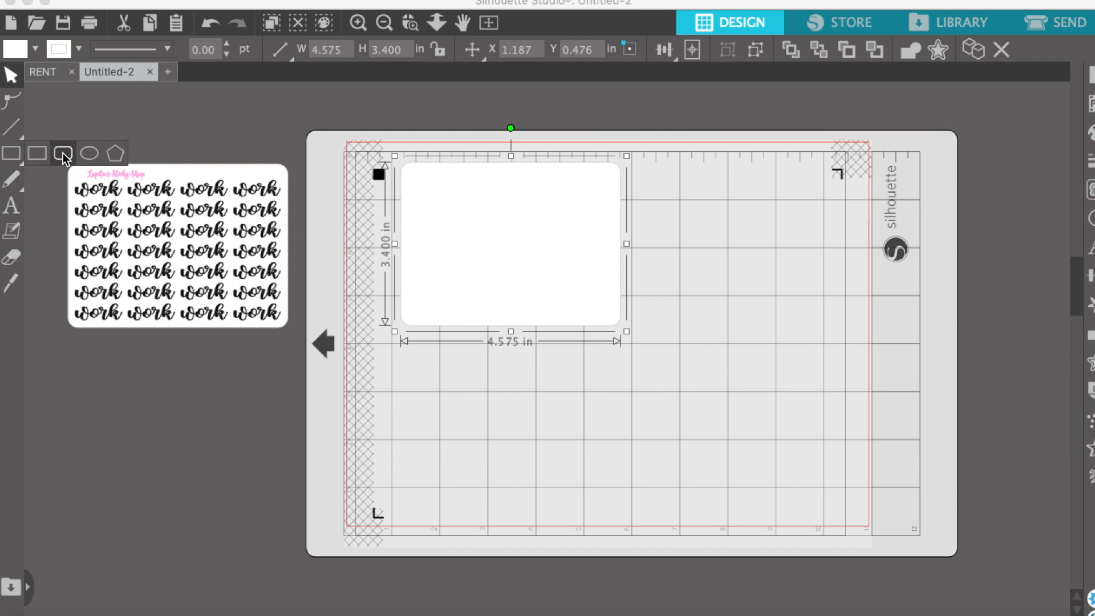
{"action": "left_click", "coordinate": [63, 157]}
{"action": "left_click_drag", "start_coordinate": [688, 171], "coordinate": [922, 341]}
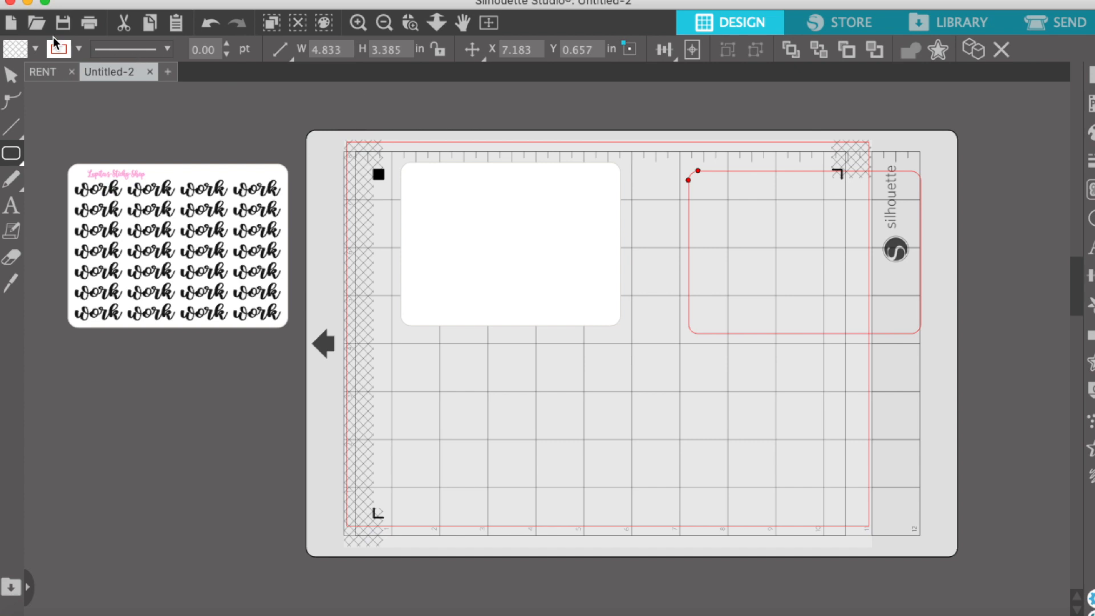
{"action": "left_click", "coordinate": [16, 54]}
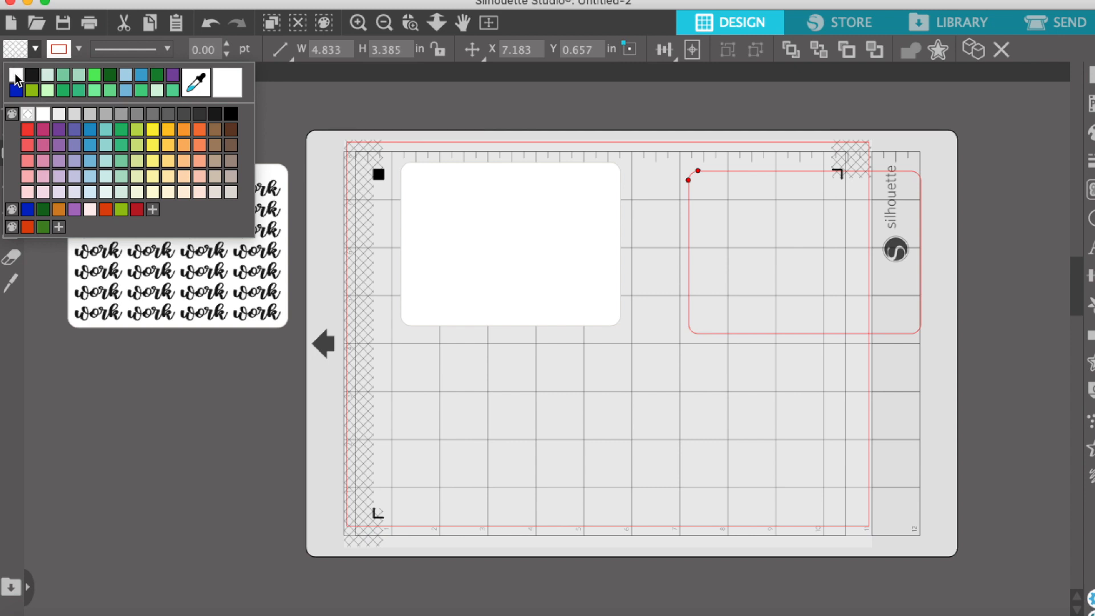
{"action": "left_click", "coordinate": [16, 76]}
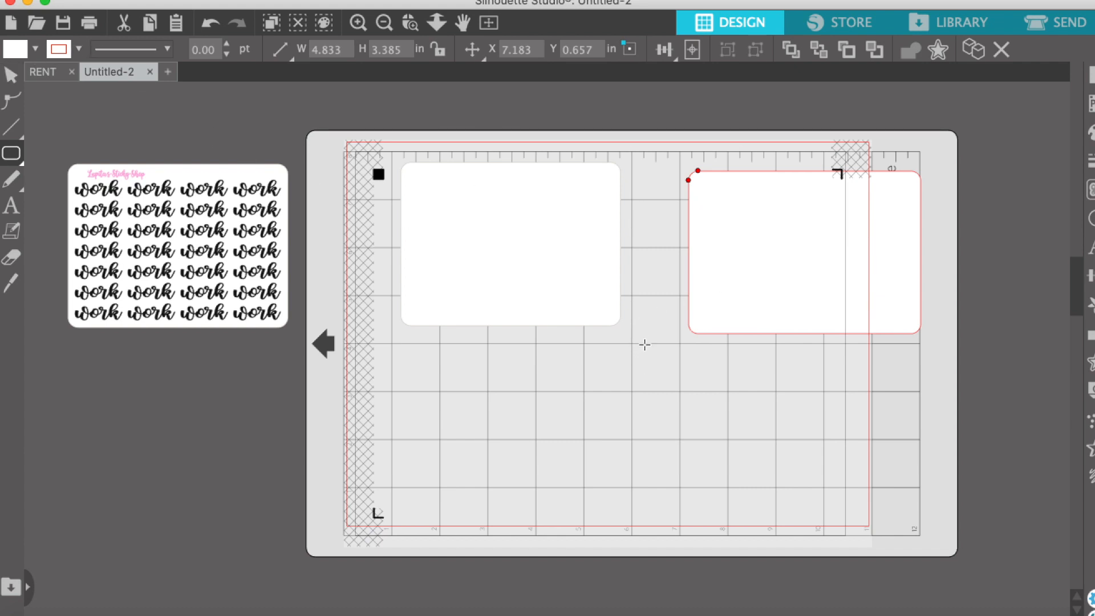
{"action": "left_click_drag", "start_coordinate": [642, 337], "coordinate": [679, 359]}
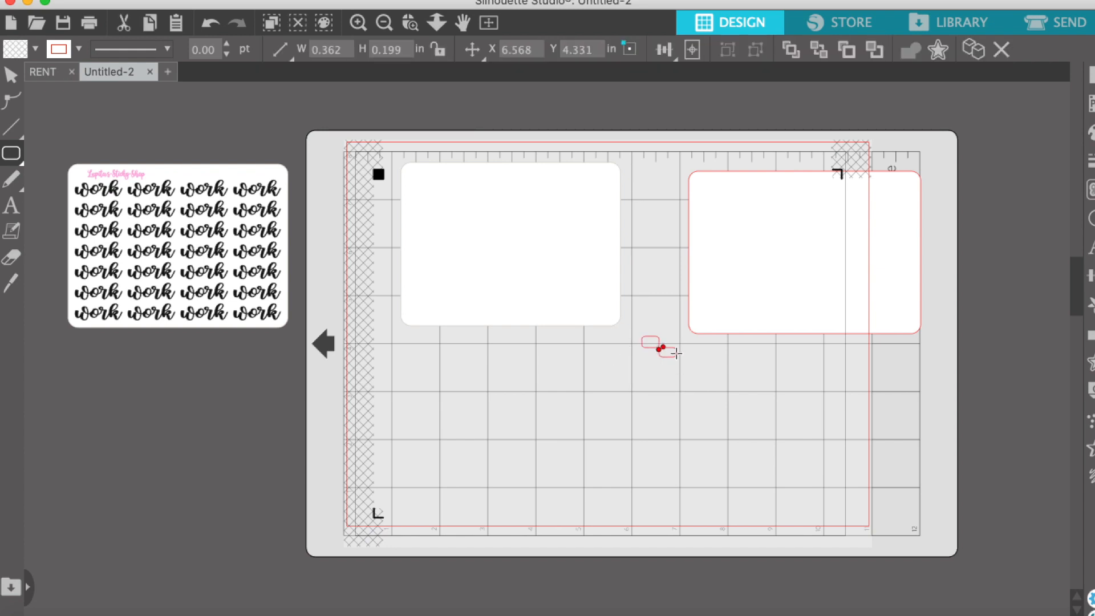
{"action": "key", "text": "Delete"}
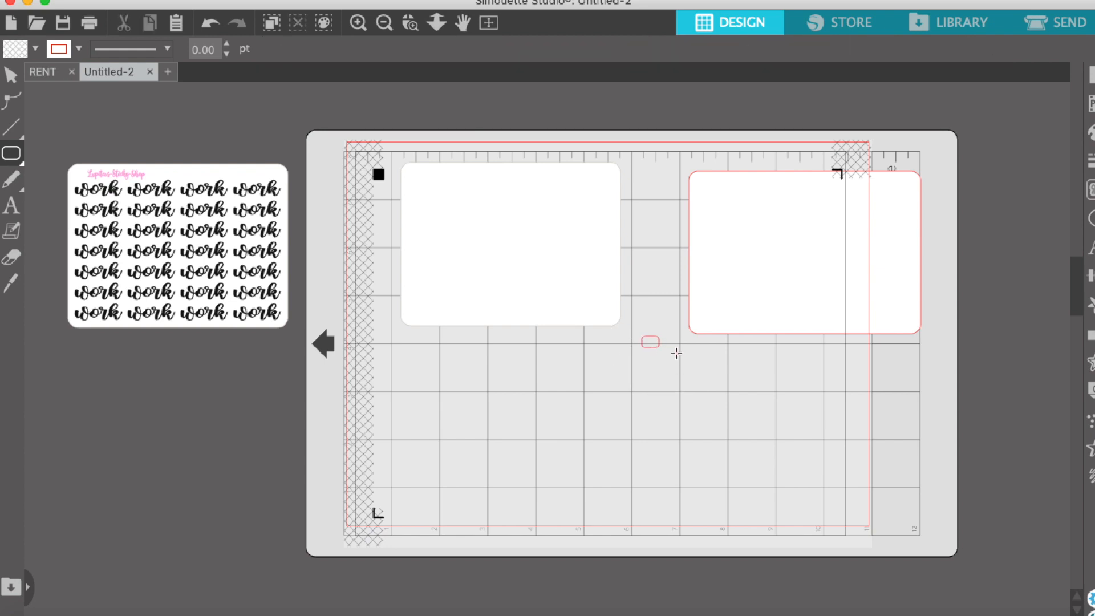
{"action": "left_click", "coordinate": [11, 76]}
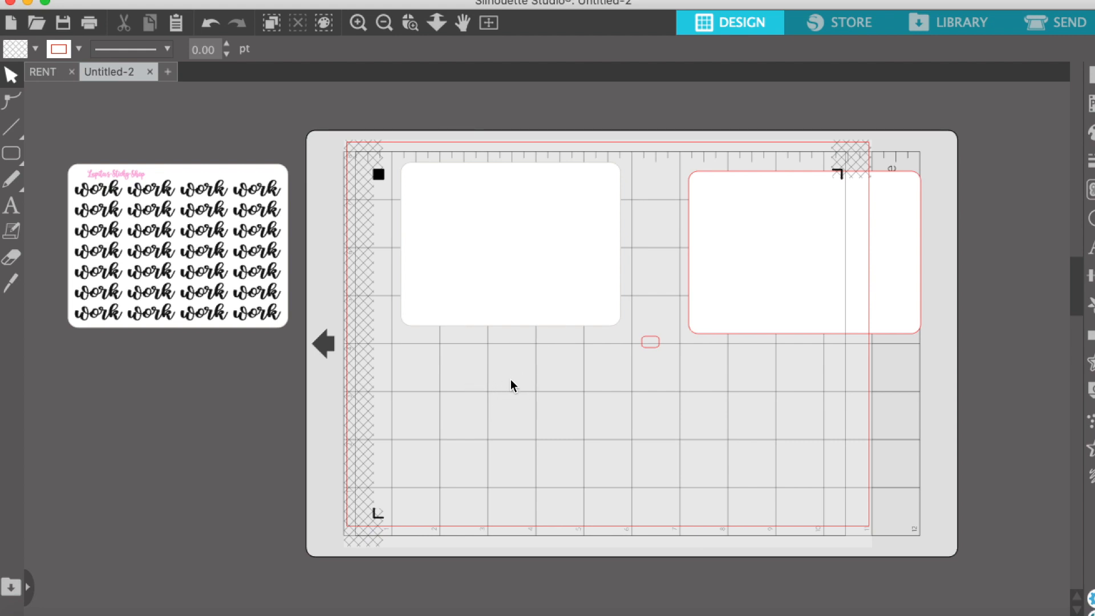
{"action": "left_click", "coordinate": [656, 341]}
{"action": "key", "text": "Delete"}
Move the red-outlined white rounded rectangle next to the blank background and delete it
{"action": "left_click", "coordinate": [795, 225]}
{"action": "left_click", "coordinate": [498, 240]}
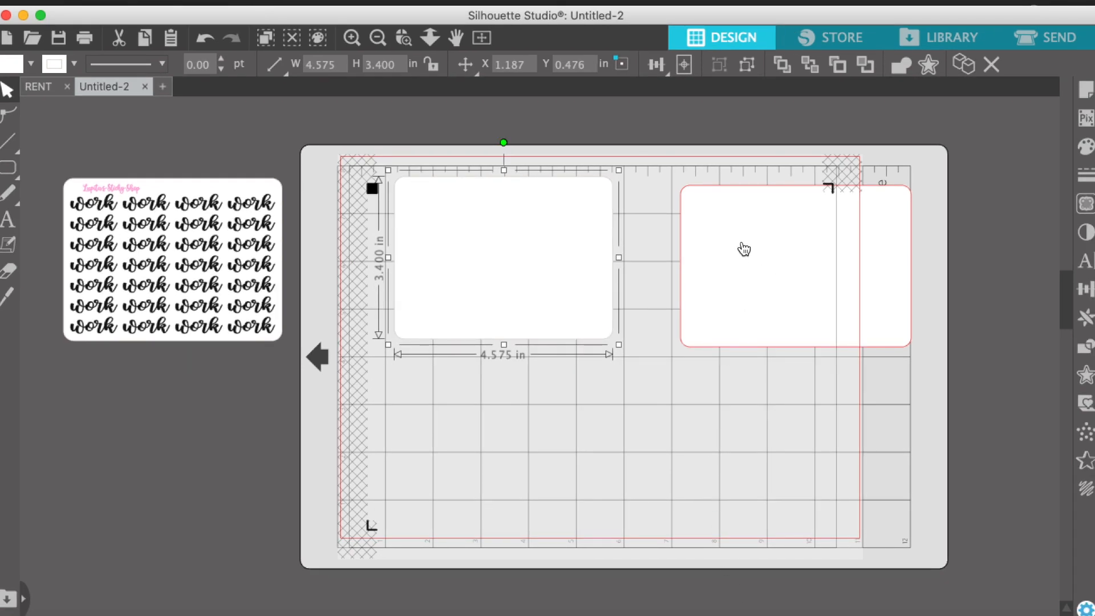
{"action": "left_click_drag", "start_coordinate": [806, 213], "coordinate": [777, 254]}
{"action": "left_click_drag", "start_coordinate": [760, 207], "coordinate": [748, 191]}
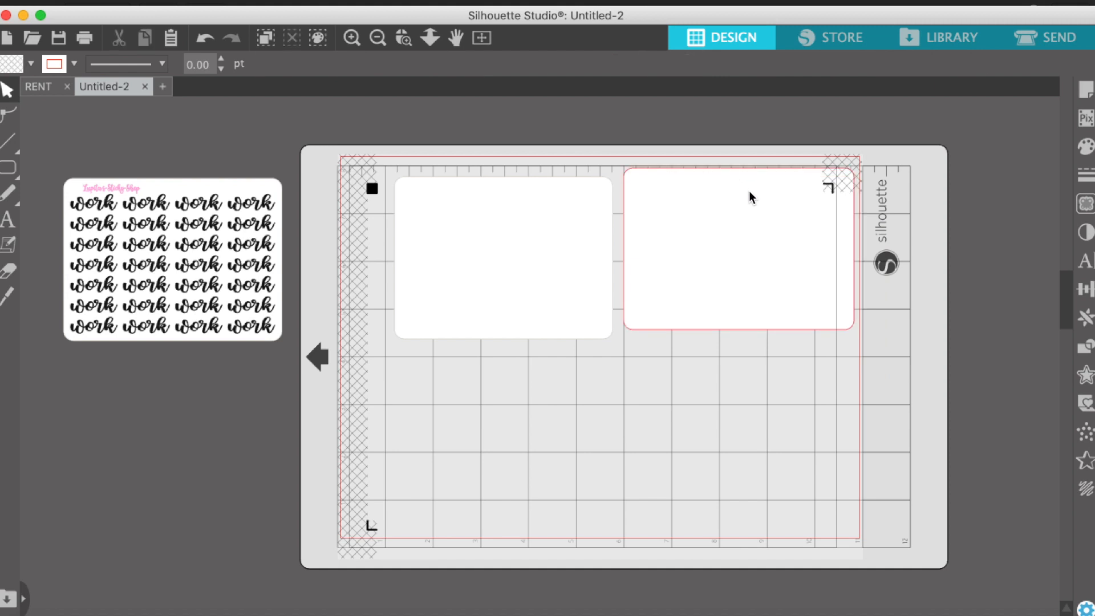
{"action": "left_click", "coordinate": [751, 198]}
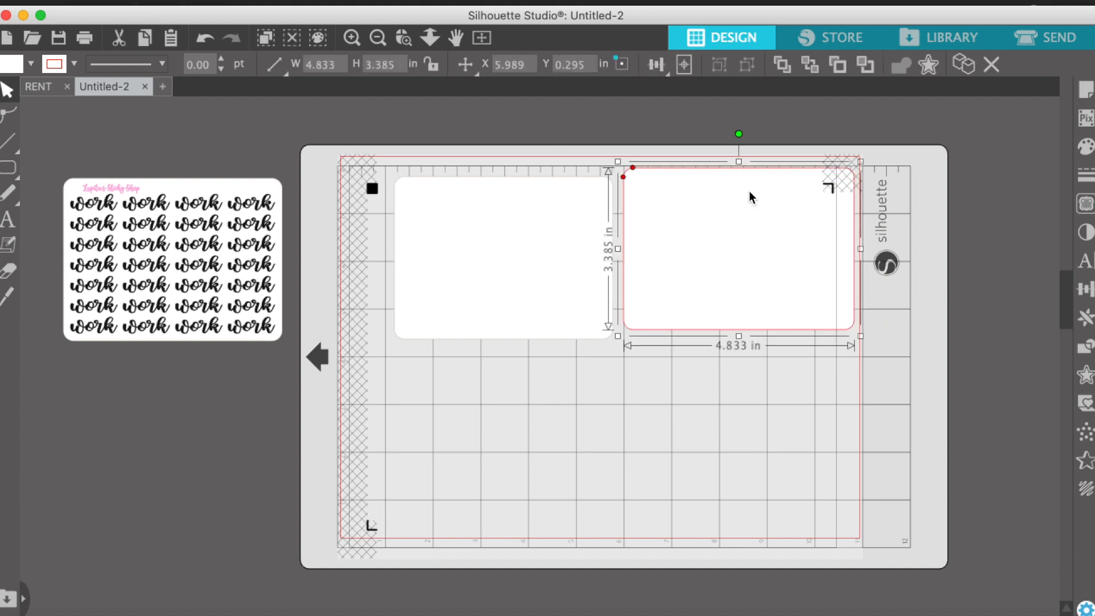
{"action": "key", "text": "Delete"}
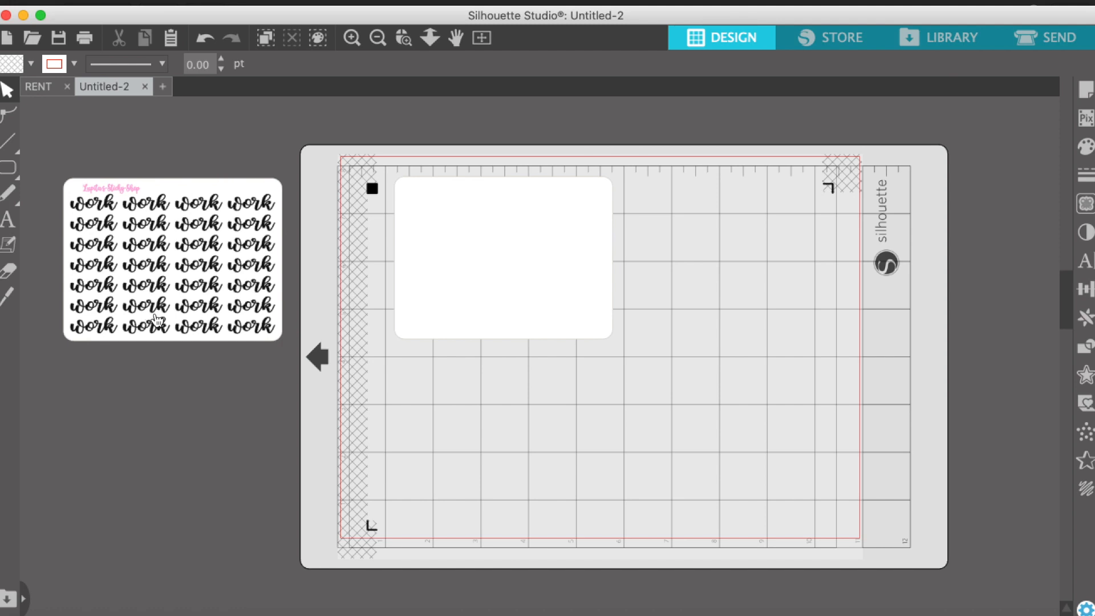
Start a new text object in the empty area below the work sticker sheet
{"action": "left_click", "coordinate": [12, 227]}
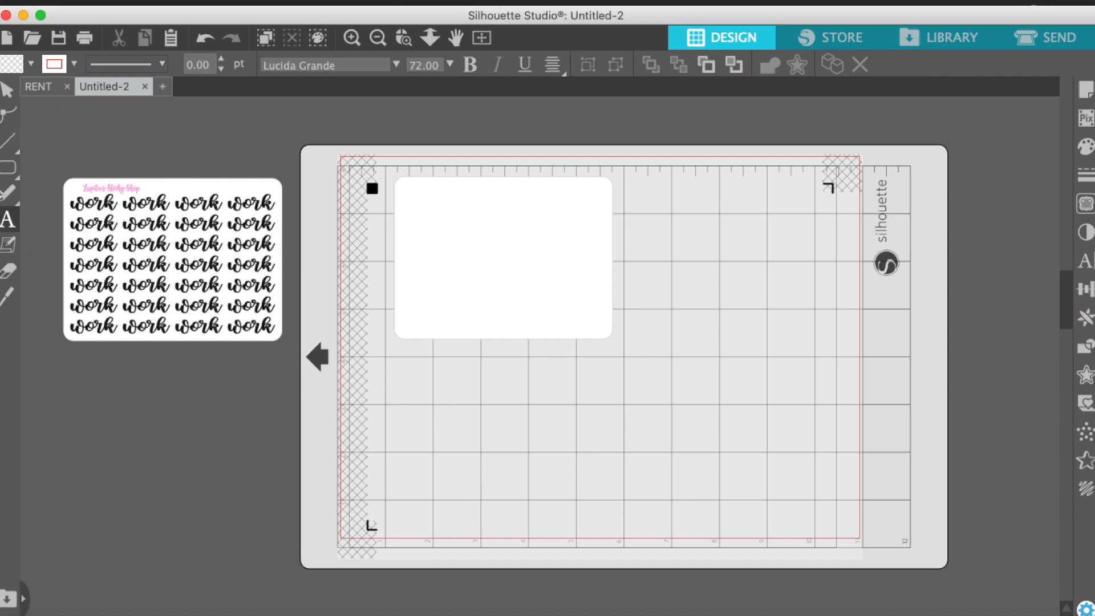
{"action": "left_click", "coordinate": [8, 223]}
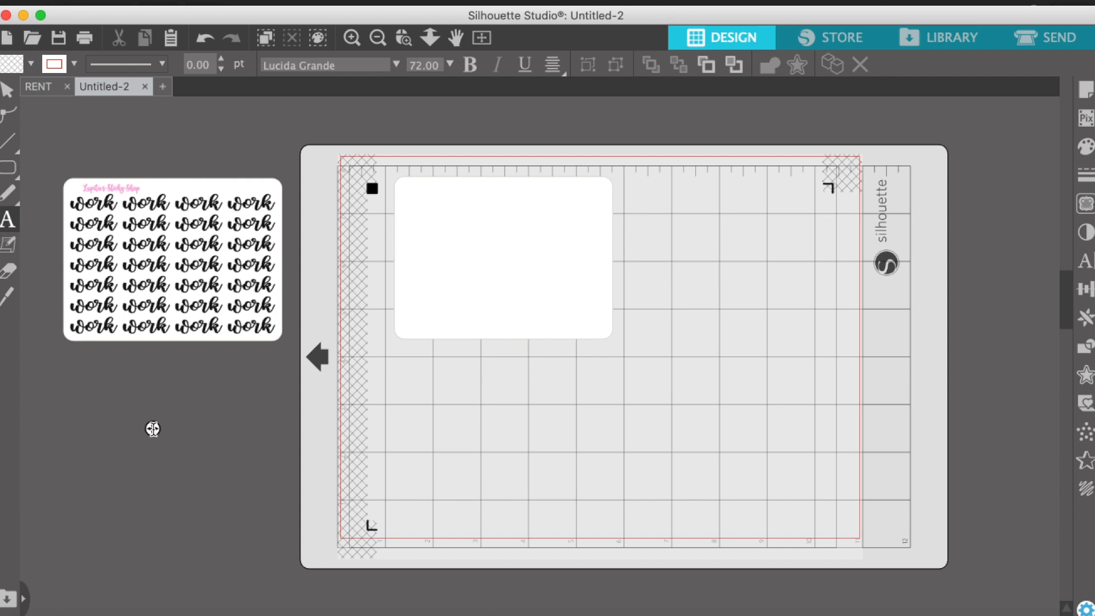
{"action": "left_click", "coordinate": [153, 428]}
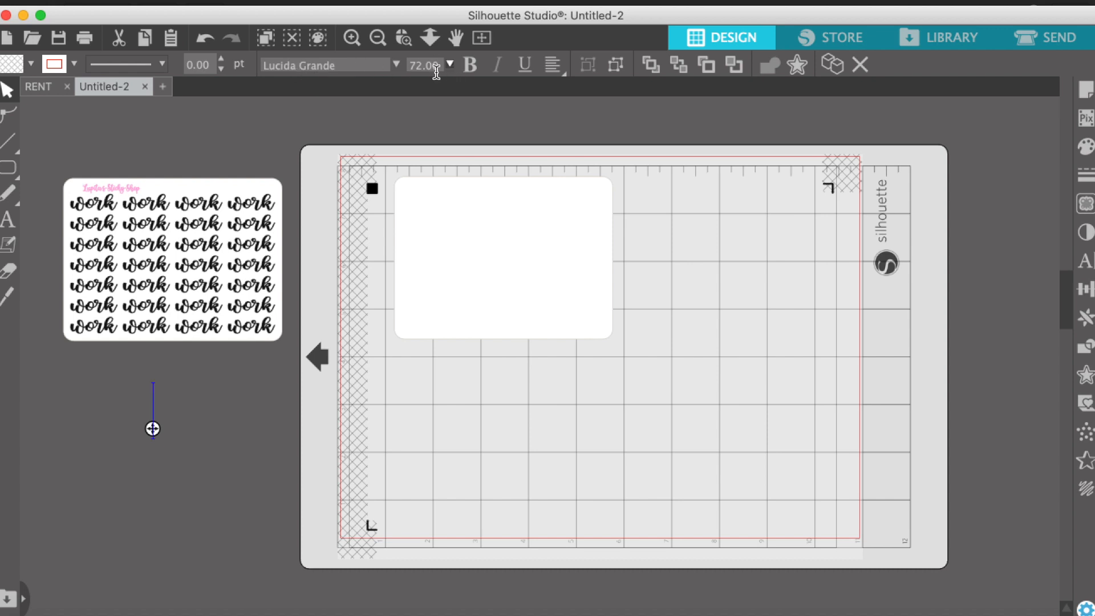
Try to set the empty text object's font to Paisley before entering any text
{"action": "left_click", "coordinate": [396, 66]}
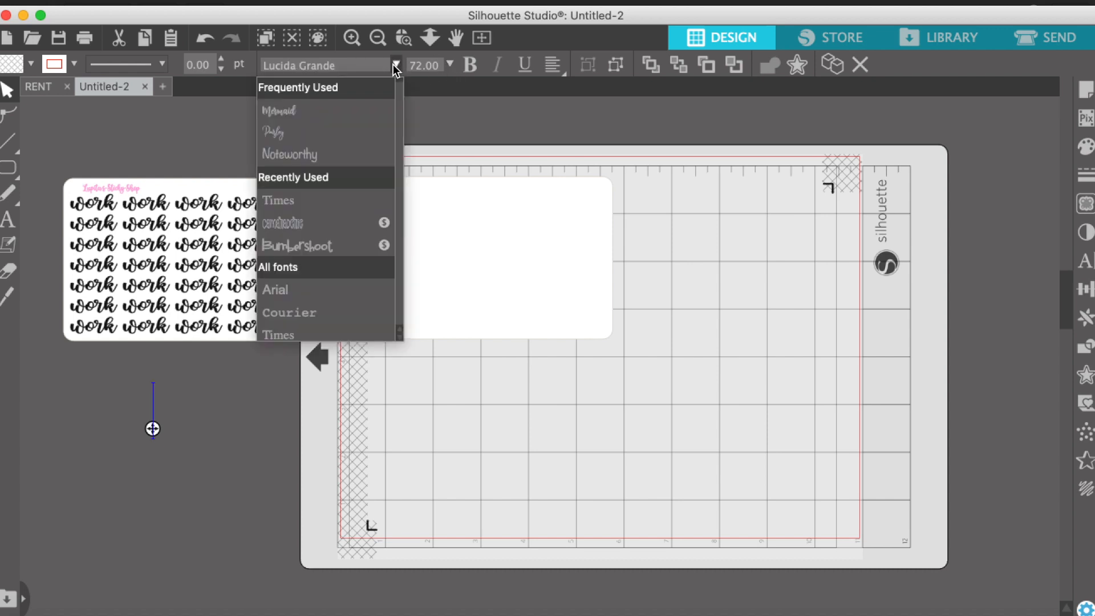
{"action": "left_click", "coordinate": [273, 132]}
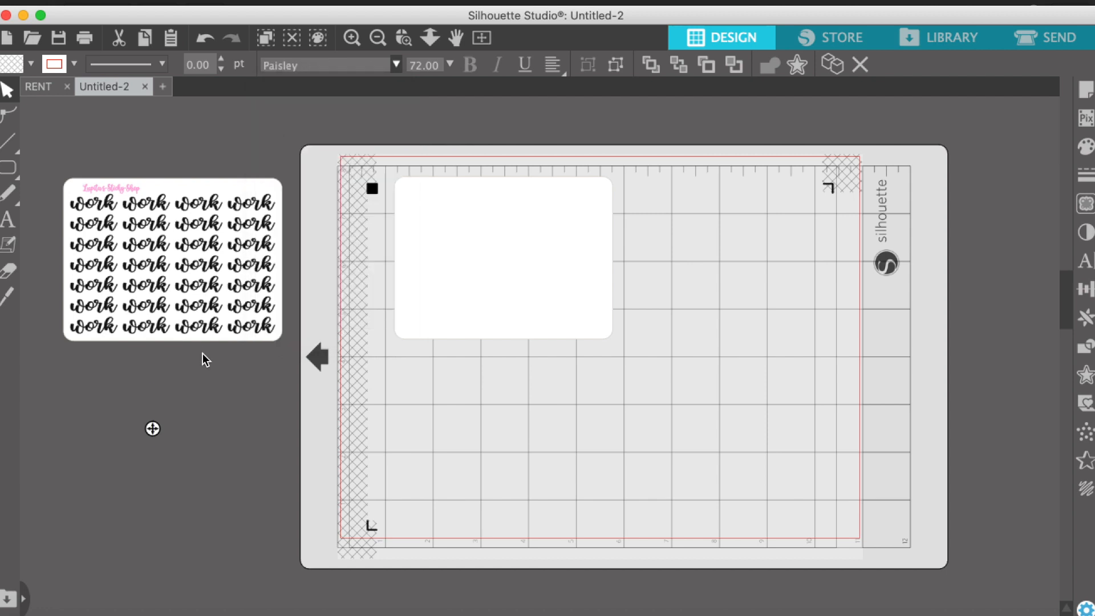
{"action": "key", "text": "w"}
{"action": "type", "text": "wev"}
{"action": "key", "text": "BackSpace"}
{"action": "key", "text": "BackSpace"}
{"action": "key", "text": "BackSpace"}
{"action": "left_click", "coordinate": [396, 66]}
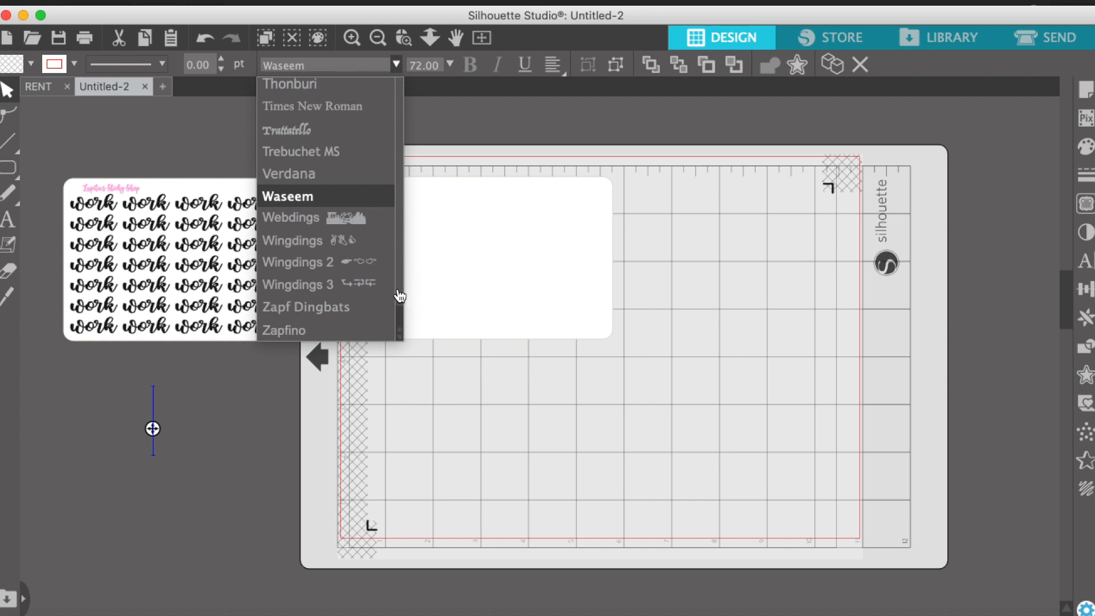
{"action": "left_click", "coordinate": [403, 91]}
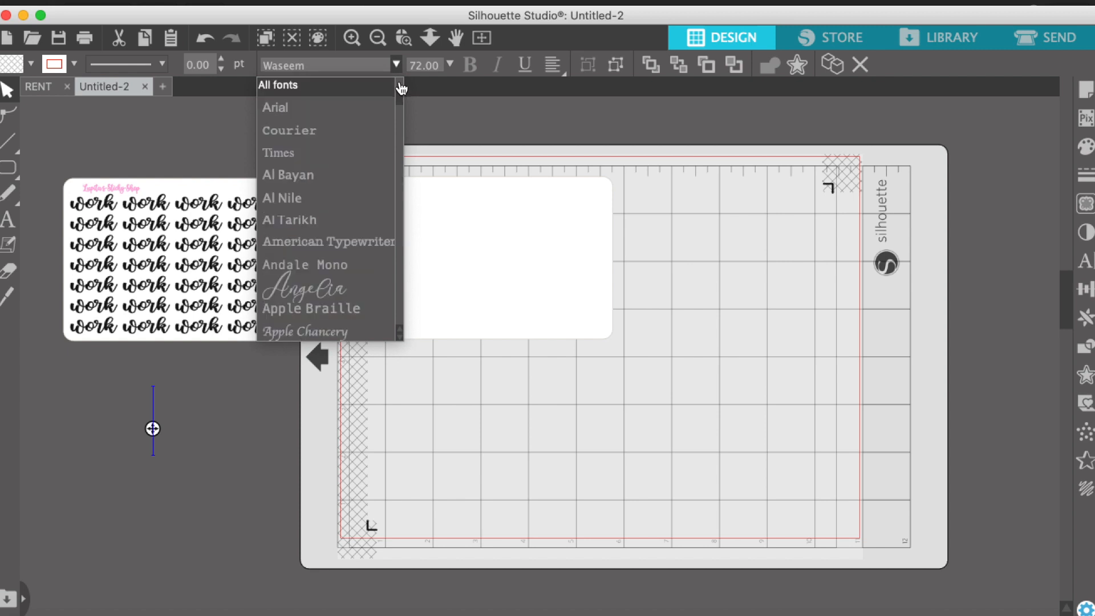
{"action": "scroll", "coordinate": [403, 91], "scroll_direction": "up", "scroll_amount": 3}
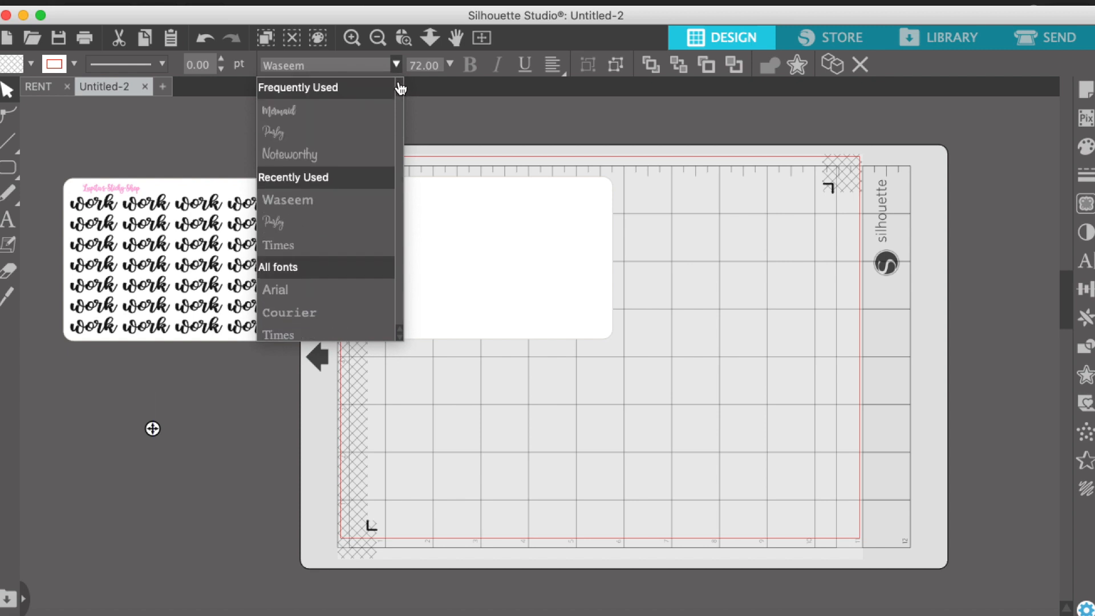
{"action": "left_click", "coordinate": [280, 133]}
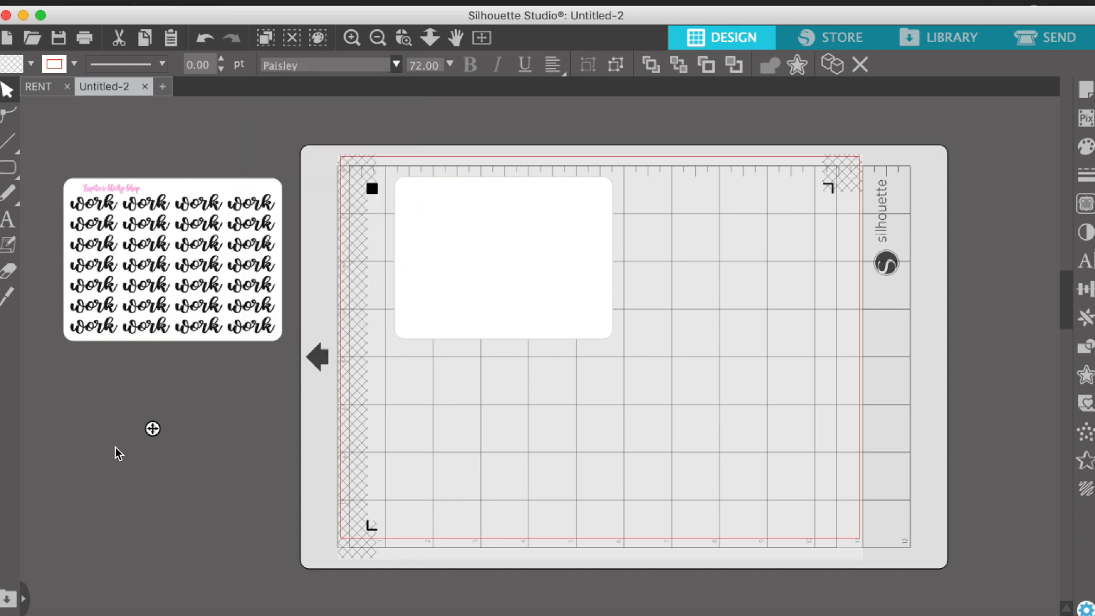
Enter the word "work" in the text object below the sticker sheet
{"action": "left_click", "coordinate": [152, 428]}
{"action": "type", "text": "or"}
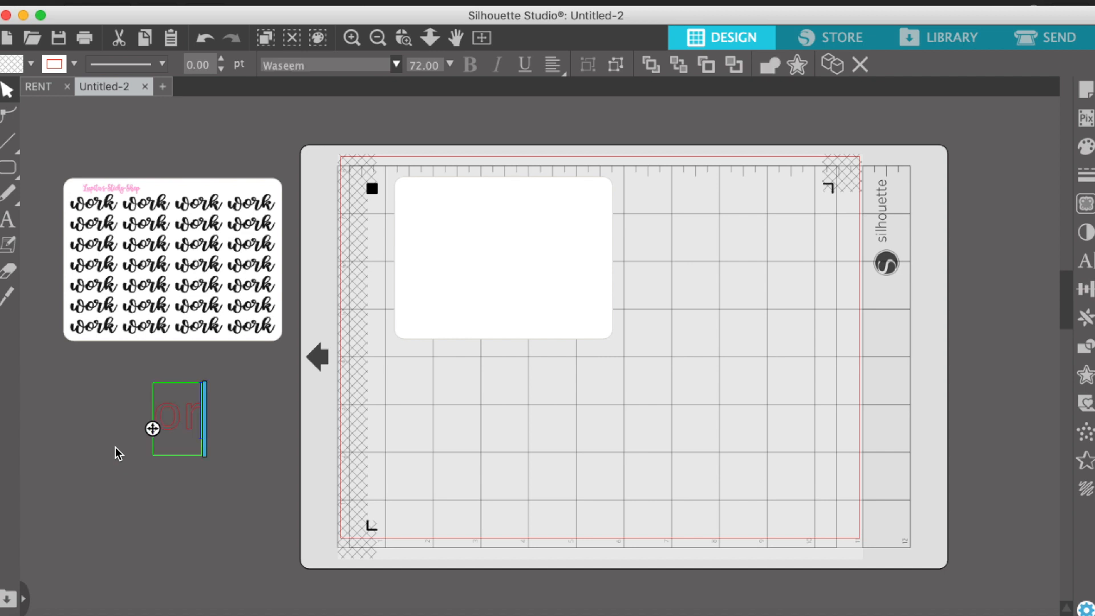
{"action": "key", "text": "BackSpace"}
{"action": "key", "text": "BackSpace"}
{"action": "type", "text": "Work"}
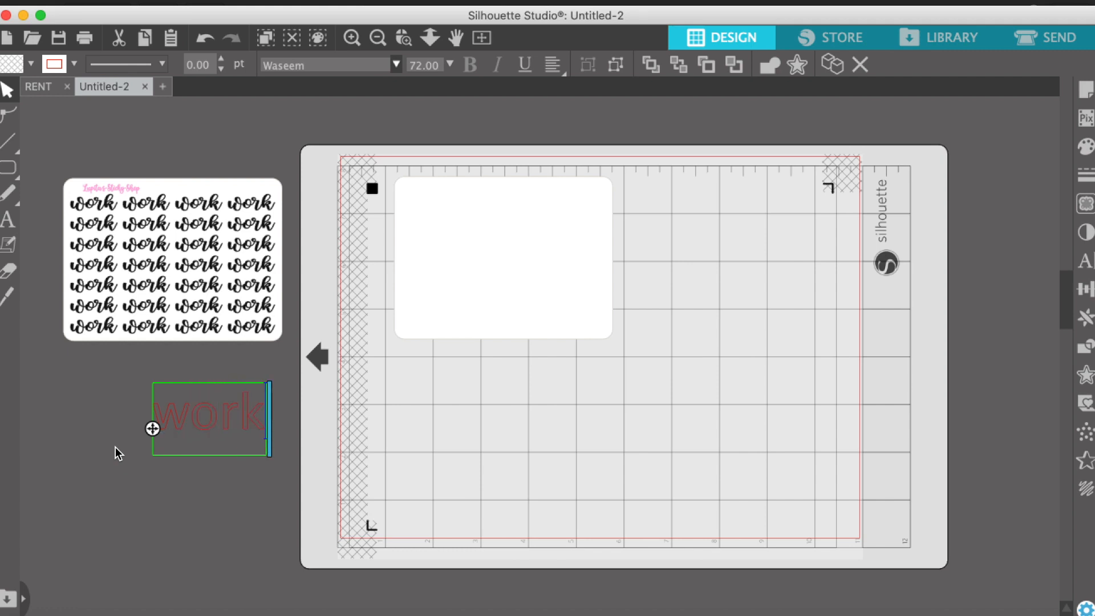
Try to switch the text object to the Paisley font without selecting the word
{"action": "left_click", "coordinate": [396, 65]}
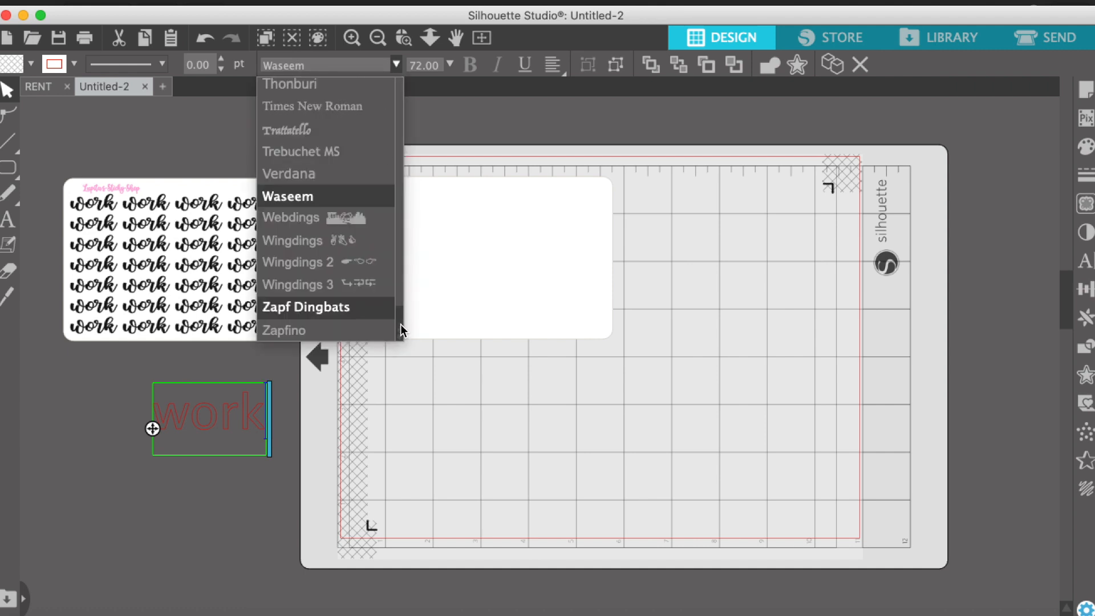
{"action": "scroll", "coordinate": [392, 184], "scroll_direction": "up", "scroll_amount": 15}
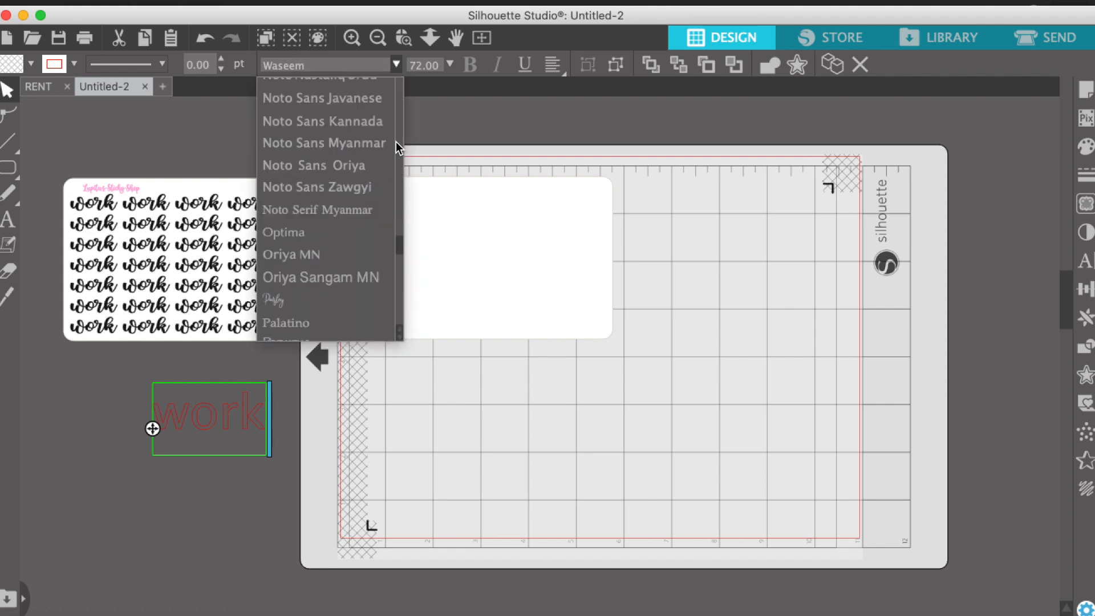
{"action": "scroll", "coordinate": [400, 166], "scroll_direction": "up", "scroll_amount": 10}
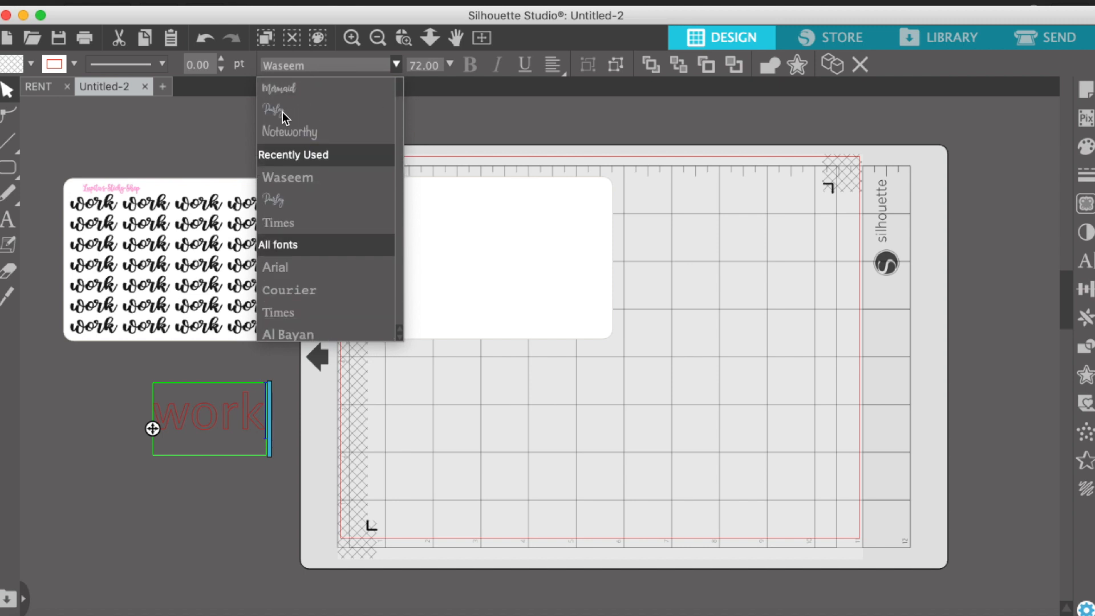
{"action": "left_click", "coordinate": [282, 110]}
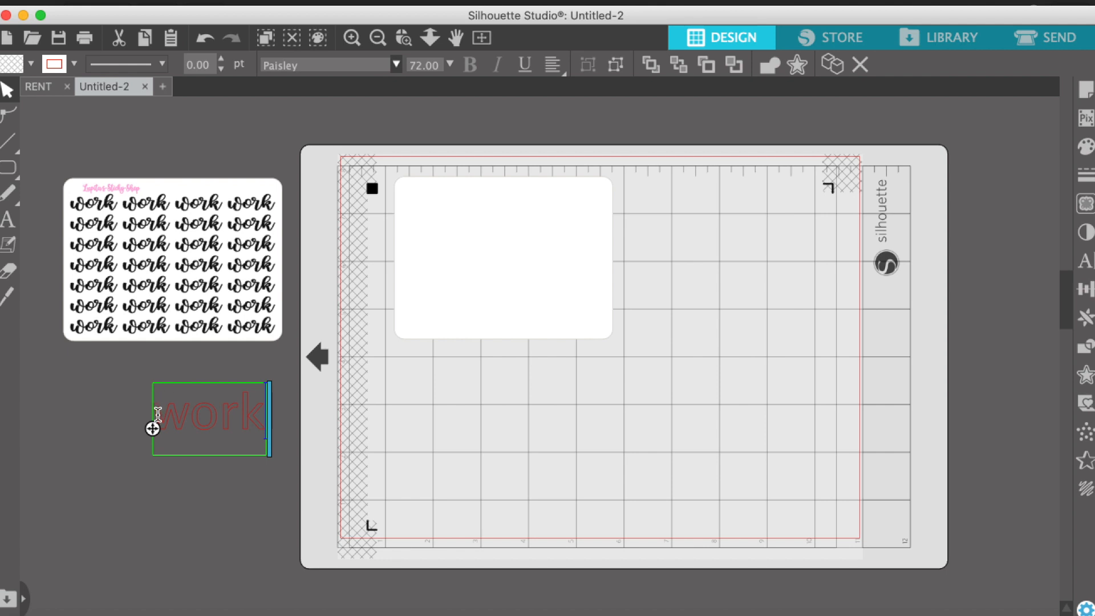
Select the whole word "work" and change its font to Paisley
{"action": "left_click_drag", "start_coordinate": [260, 418], "coordinate": [142, 415]}
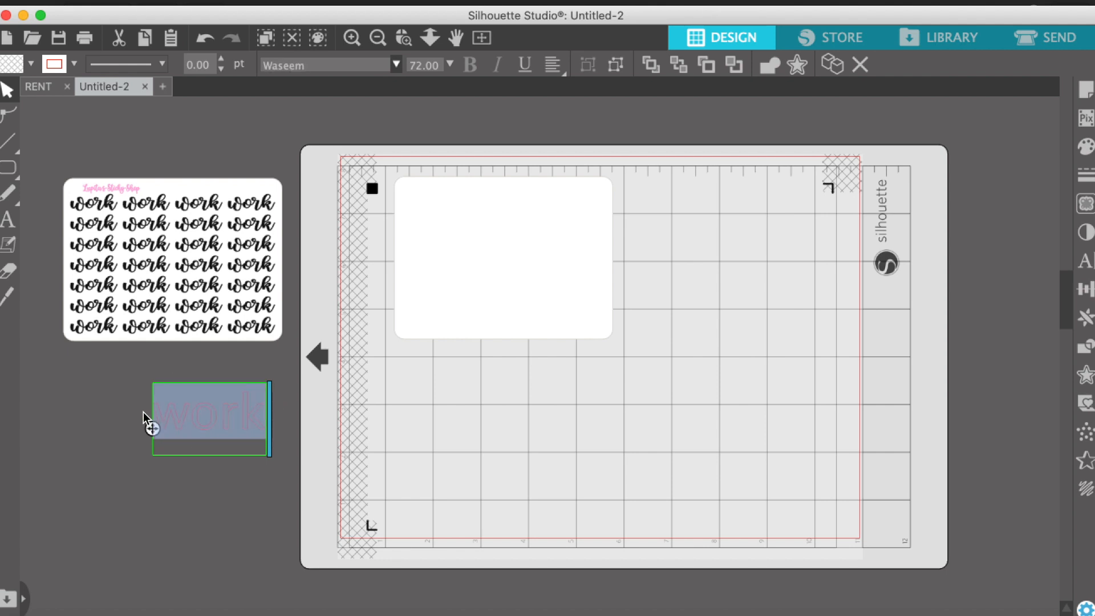
{"action": "left_click", "coordinate": [396, 64]}
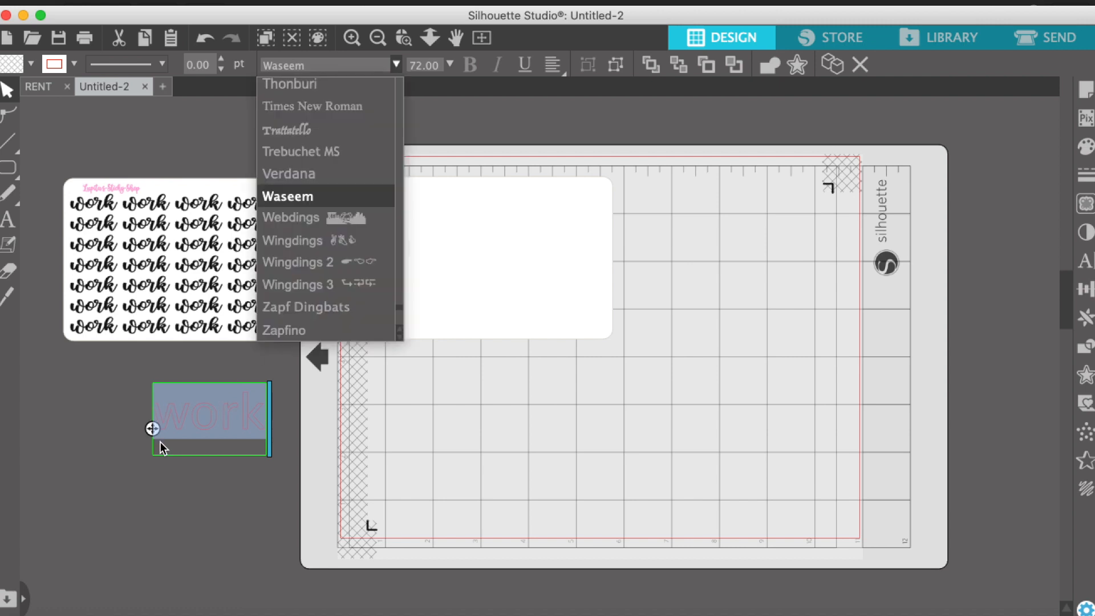
{"action": "left_click", "coordinate": [402, 310]}
{"action": "left_click", "coordinate": [396, 64]}
{"action": "scroll", "coordinate": [400, 275], "scroll_direction": "up", "scroll_amount": 15}
{"action": "scroll", "coordinate": [399, 81], "scroll_direction": "up", "scroll_amount": 15}
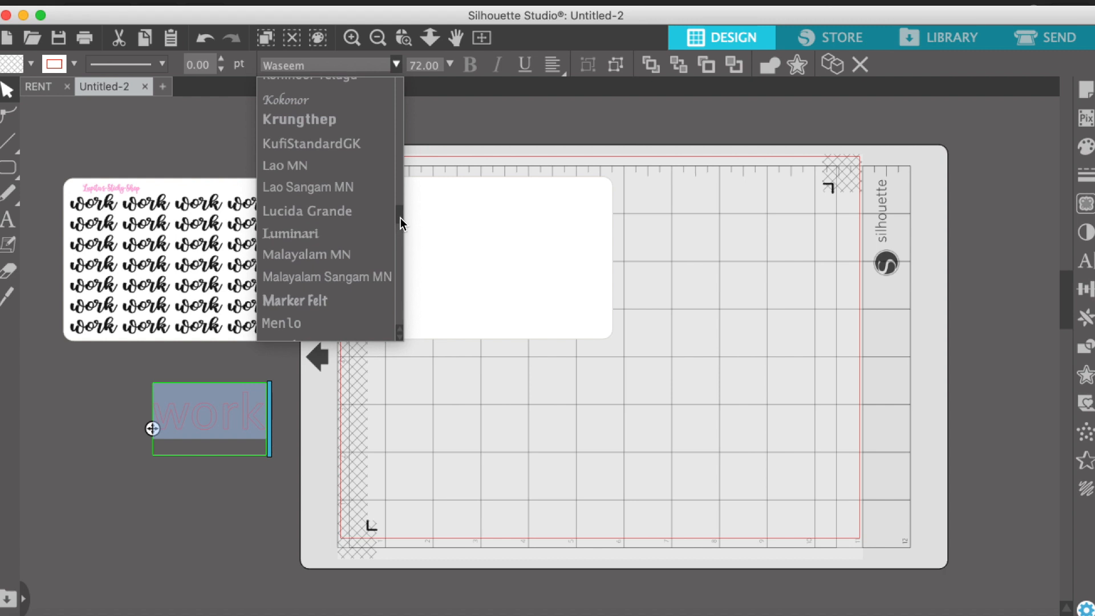
{"action": "left_click_drag", "start_coordinate": [401, 217], "coordinate": [398, 92]}
{"action": "left_click", "coordinate": [271, 162]}
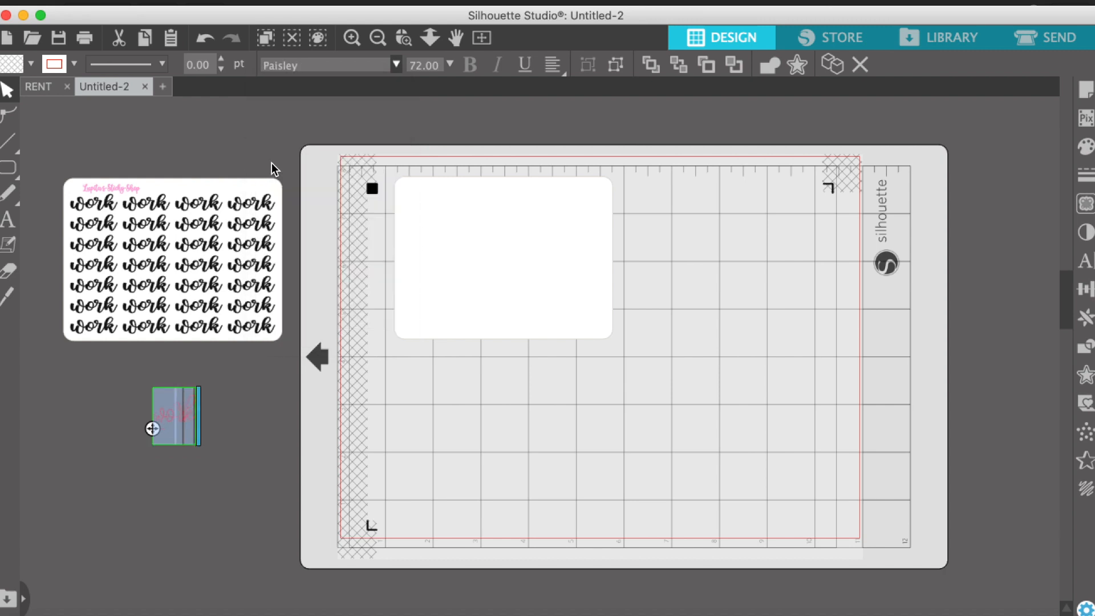
Finish editing the text and enlarge the word "work" proportionally to about 1.95 by 2.58 in
{"action": "left_click", "coordinate": [245, 417]}
{"action": "left_click", "coordinate": [186, 416]}
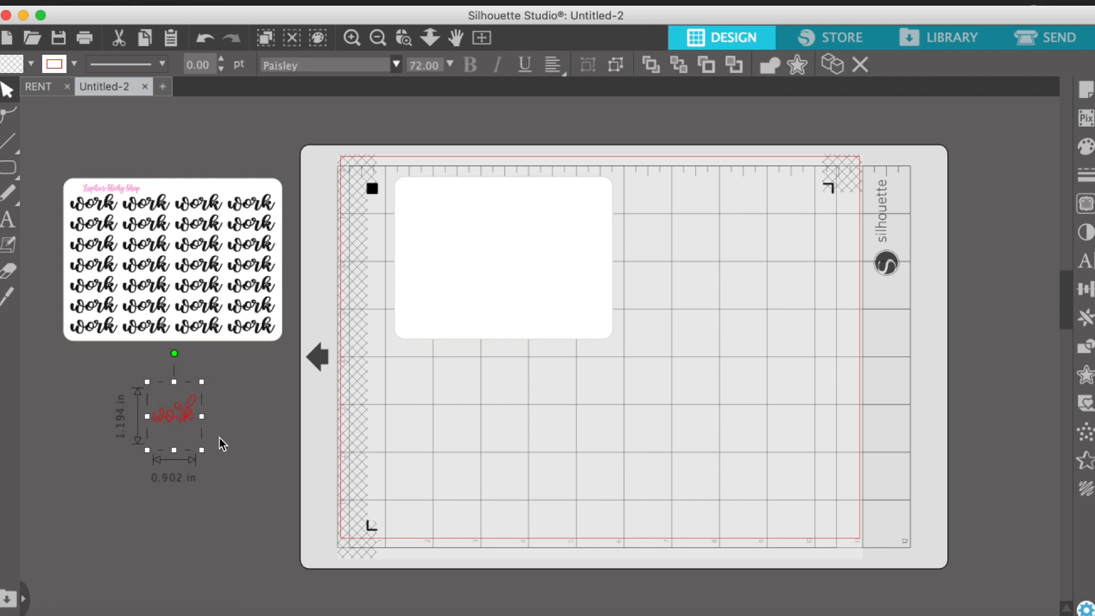
{"action": "left_click_drag", "start_coordinate": [203, 451], "coordinate": [322, 463]}
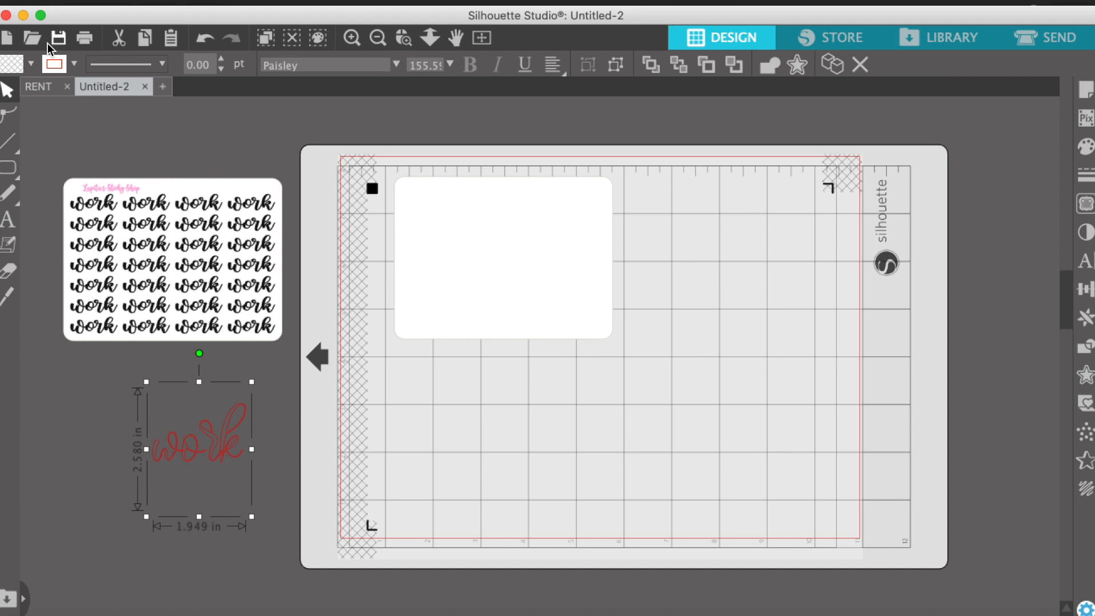
Make the fill and outline of the word "work" black and move it onto the page below the white rounded rectangle
{"action": "left_click", "coordinate": [15, 70]}
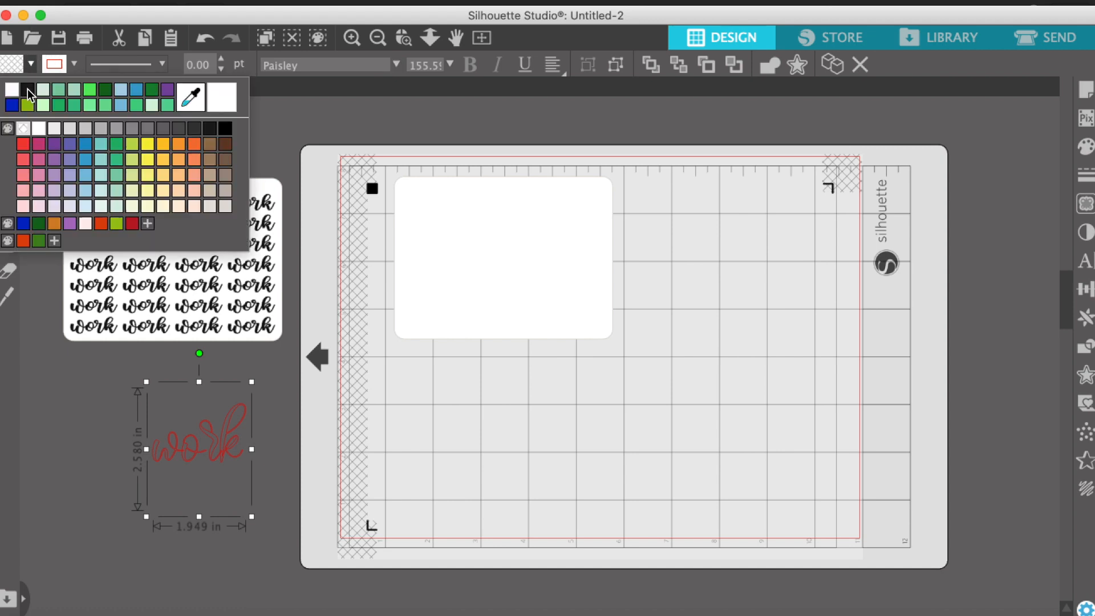
{"action": "left_click", "coordinate": [28, 89]}
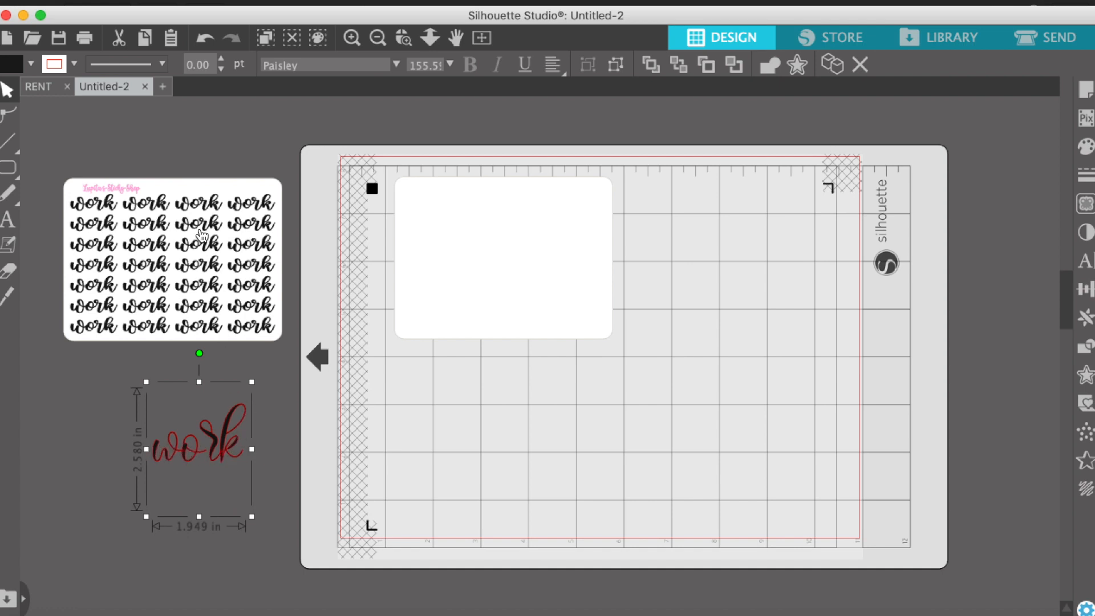
{"action": "left_click", "coordinate": [57, 64]}
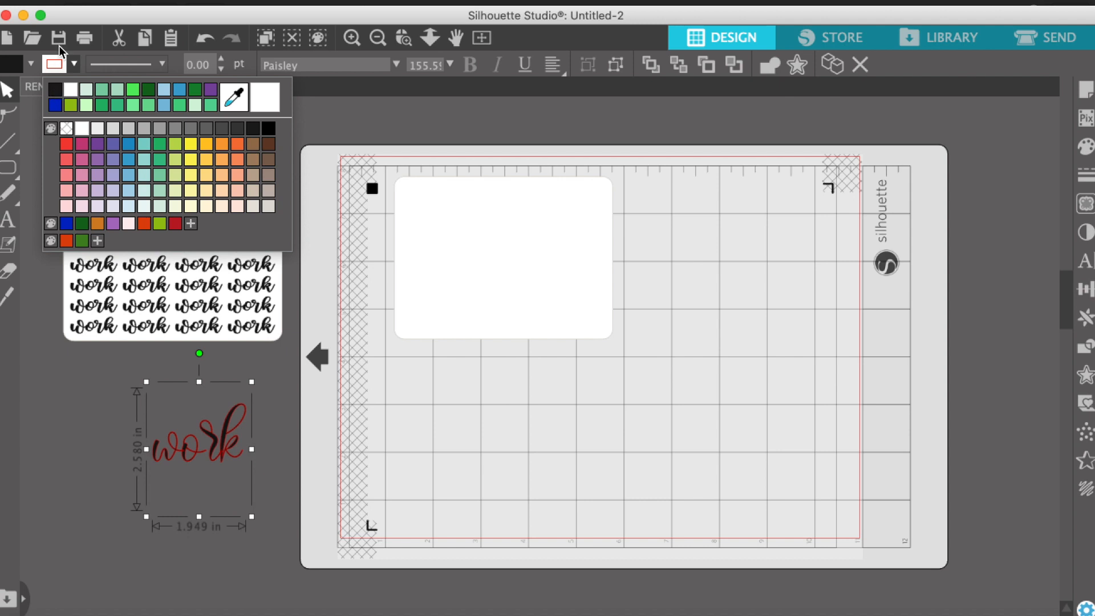
{"action": "left_click", "coordinate": [57, 89]}
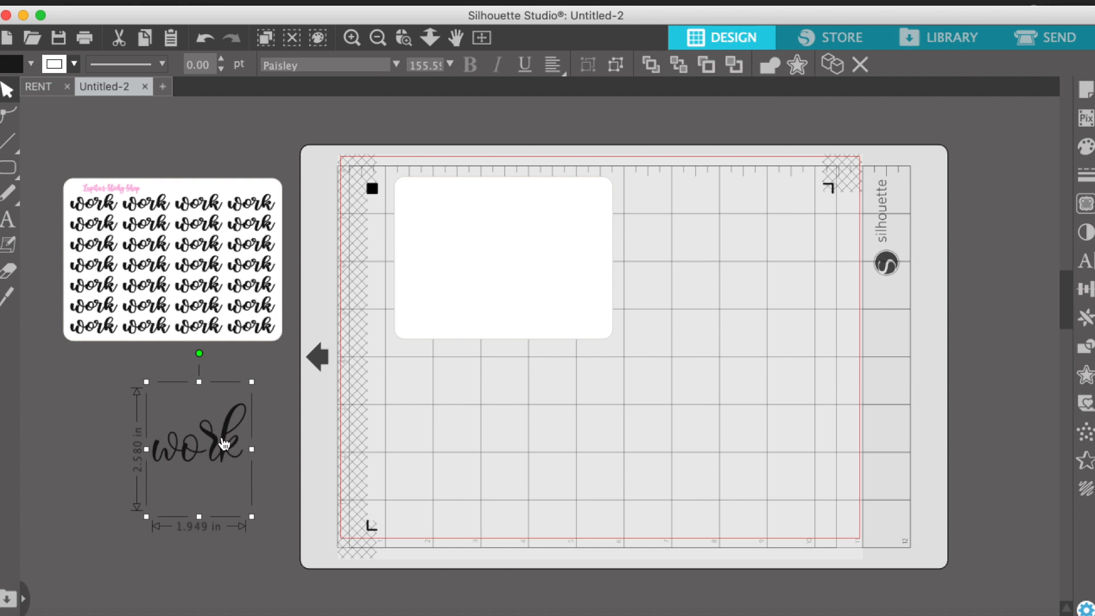
{"action": "left_click_drag", "start_coordinate": [224, 444], "coordinate": [470, 421]}
Try the Mermaid and Noteworthy fonts on the word "work" below the white rectangle
{"action": "left_click", "coordinate": [396, 64]}
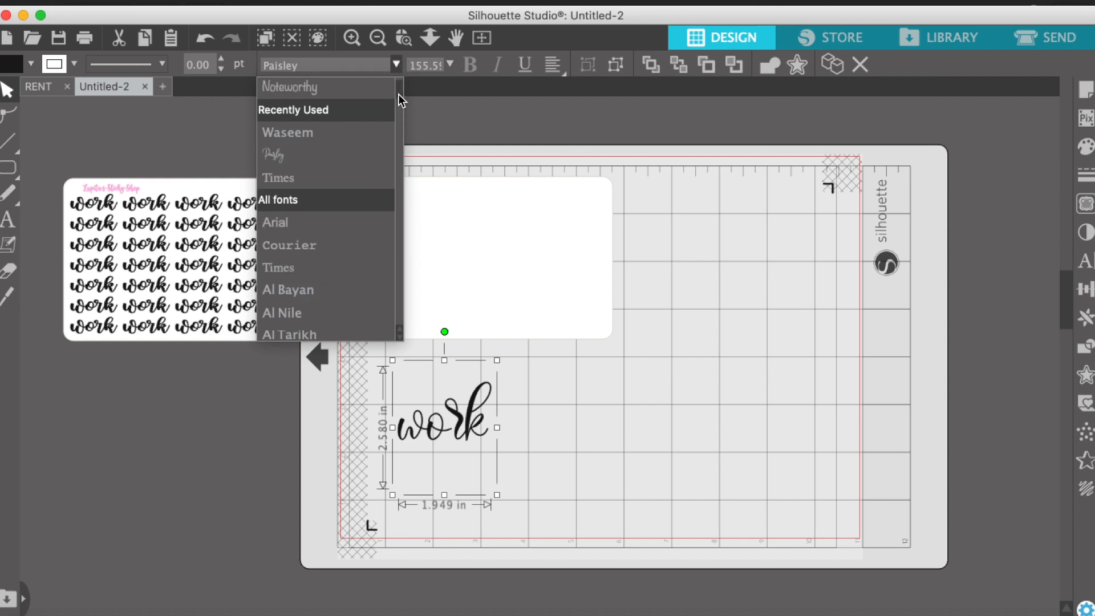
{"action": "scroll", "coordinate": [399, 94], "scroll_direction": "up", "scroll_amount": 1}
{"action": "scroll", "coordinate": [399, 115], "scroll_direction": "down", "scroll_amount": 5}
{"action": "scroll", "coordinate": [398, 95], "scroll_direction": "up", "scroll_amount": 5}
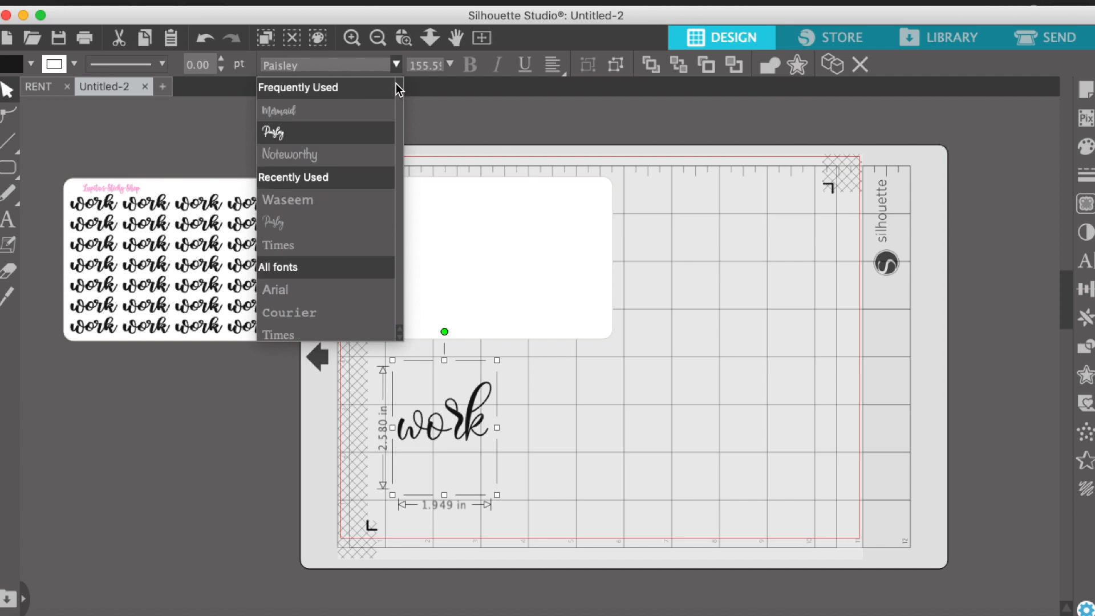
{"action": "left_click", "coordinate": [335, 110]}
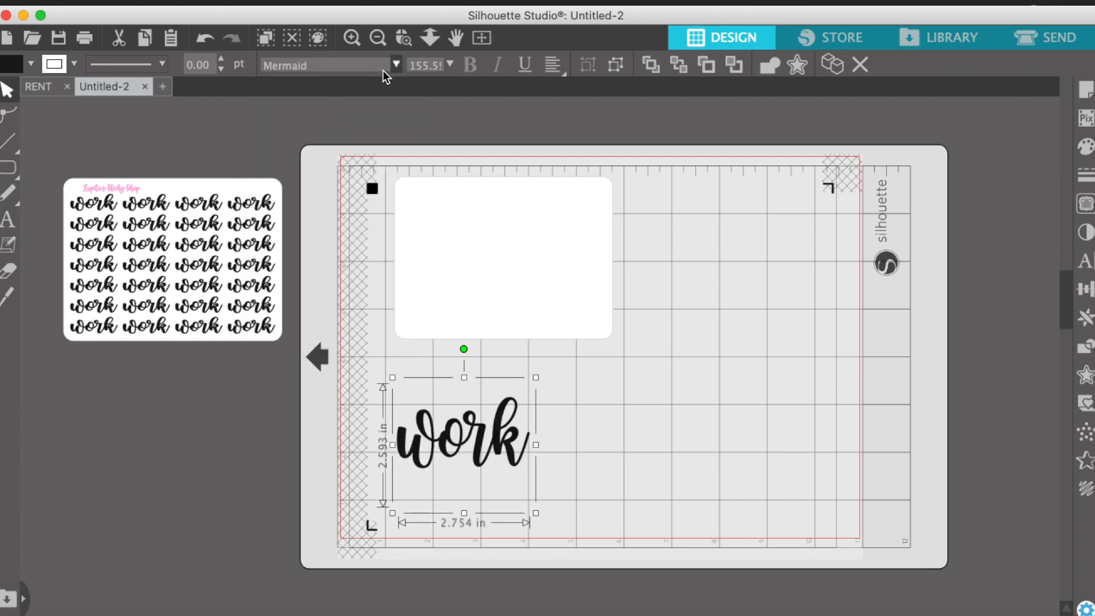
{"action": "left_click", "coordinate": [397, 64]}
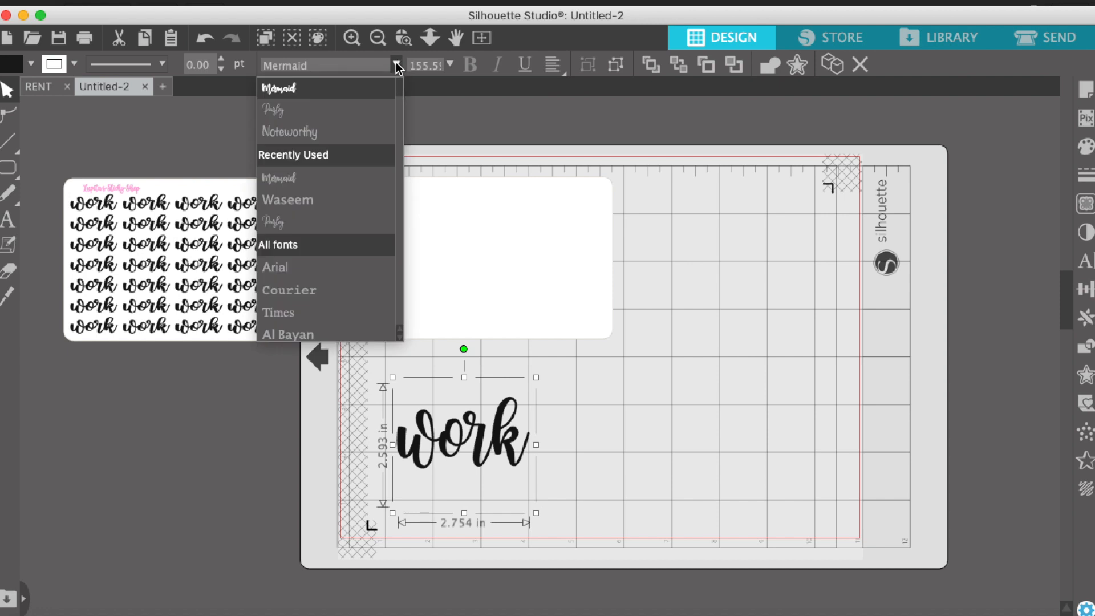
{"action": "left_click", "coordinate": [323, 141]}
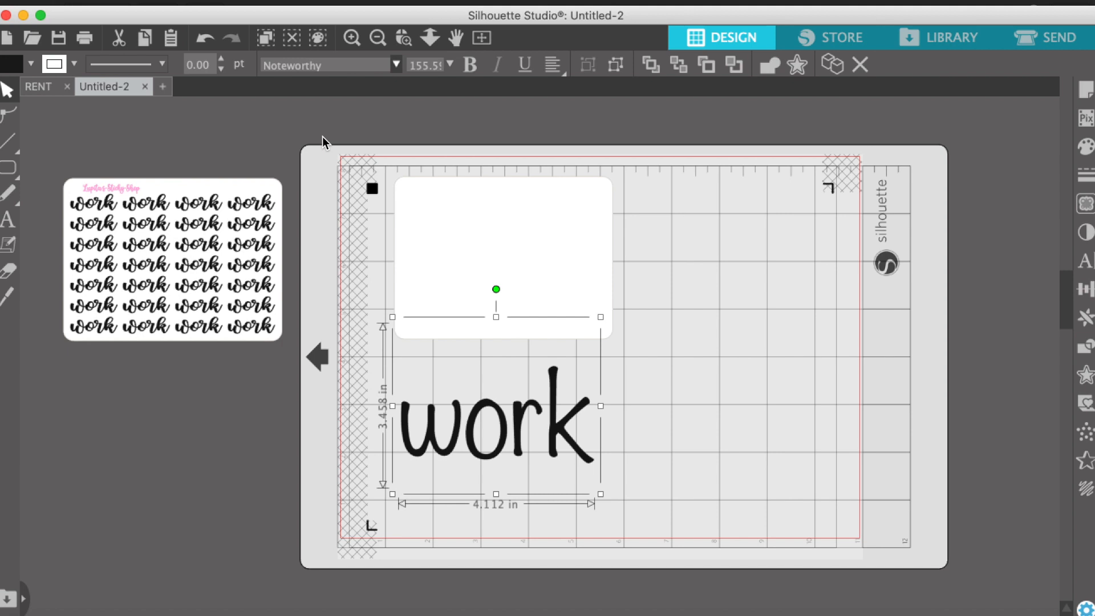
Try the Bumbershoot, Camaraderie and Chalkduster fonts on the word "work"
{"action": "left_click", "coordinate": [395, 65]}
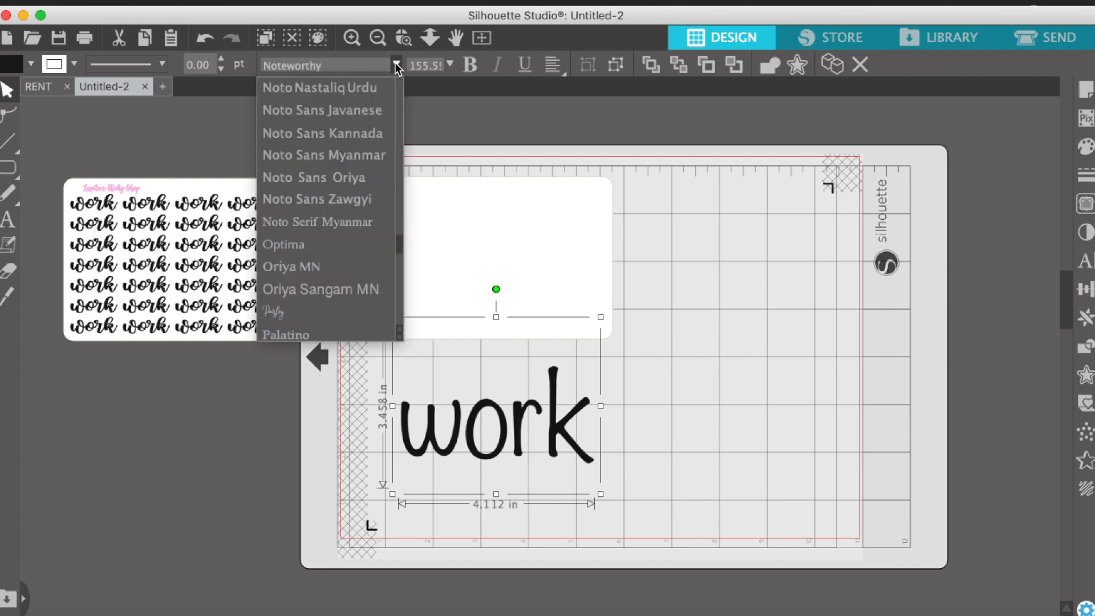
{"action": "left_click_drag", "start_coordinate": [398, 248], "coordinate": [403, 137]}
{"action": "left_click", "coordinate": [314, 189]}
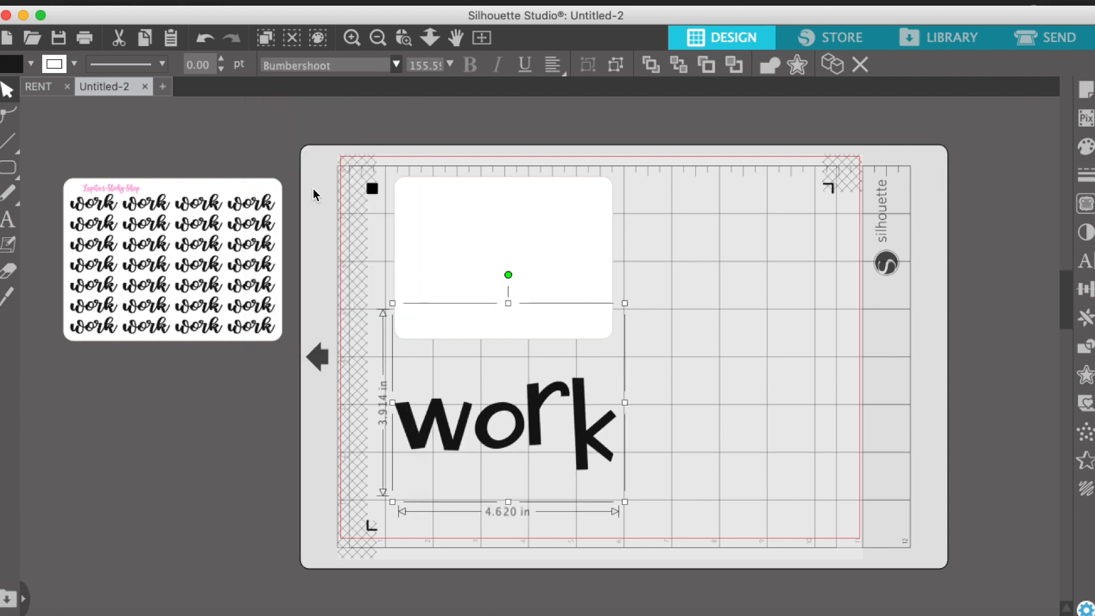
{"action": "left_click", "coordinate": [397, 65]}
{"action": "left_click", "coordinate": [359, 111]}
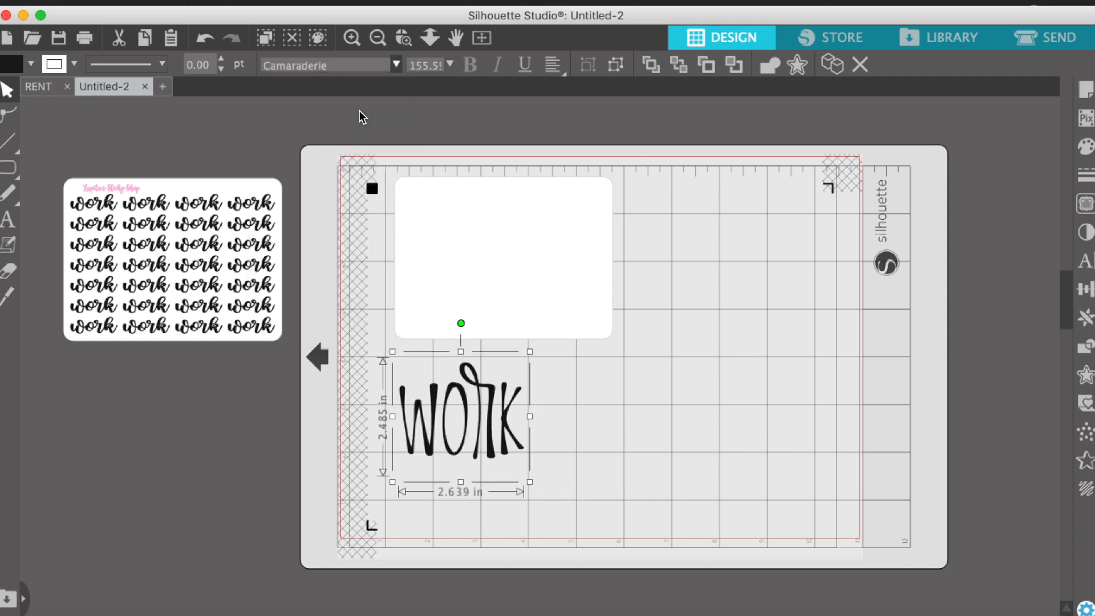
{"action": "left_click", "coordinate": [395, 63]}
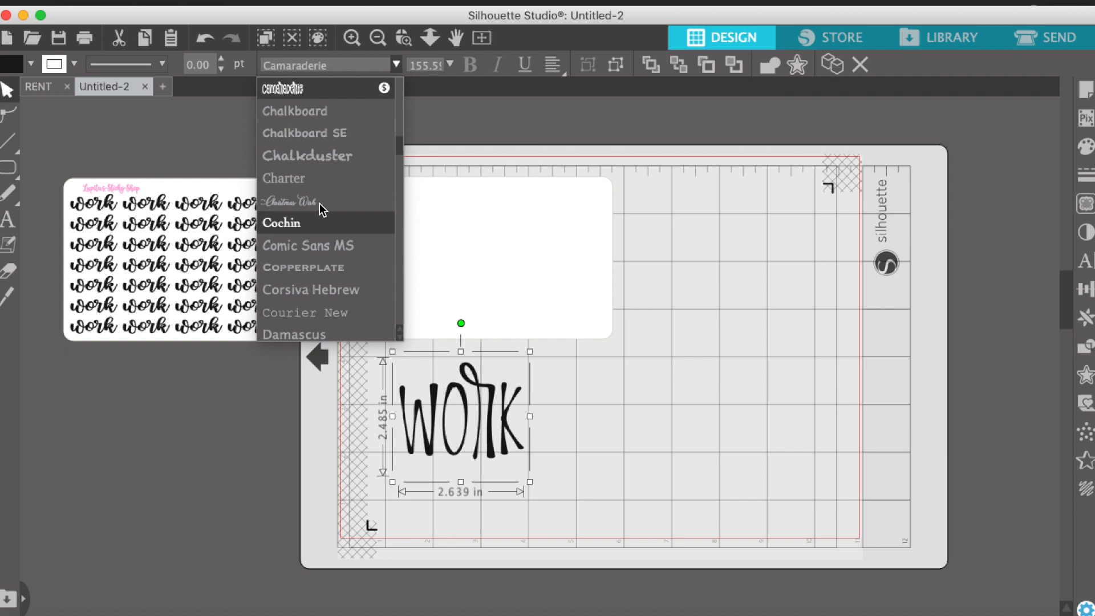
{"action": "left_click", "coordinate": [328, 163]}
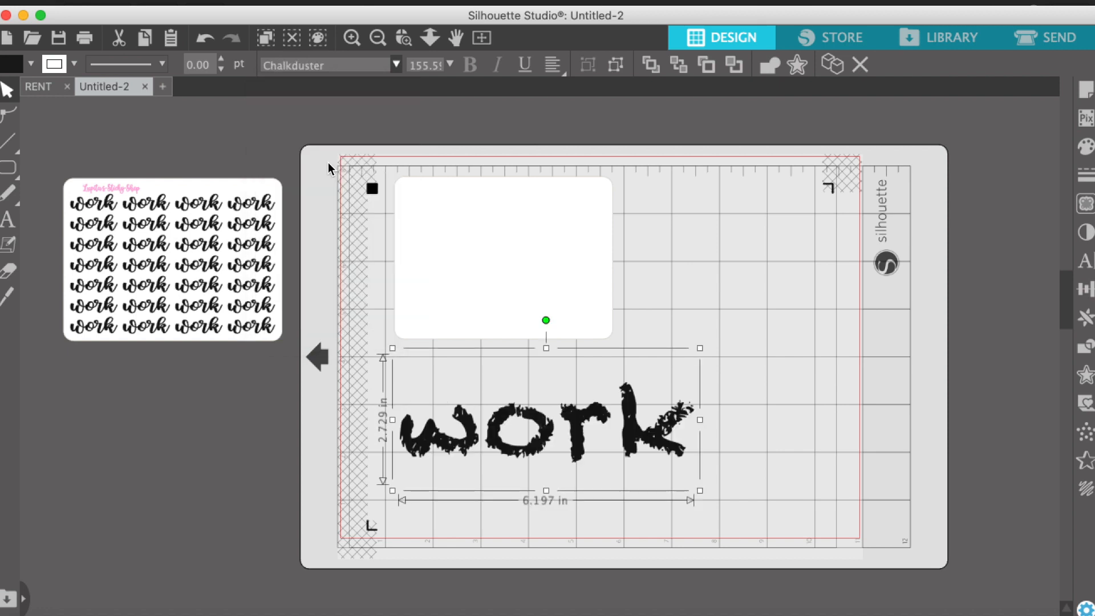
Change the font of the word "work" to Noteworthy
{"action": "left_click", "coordinate": [396, 63]}
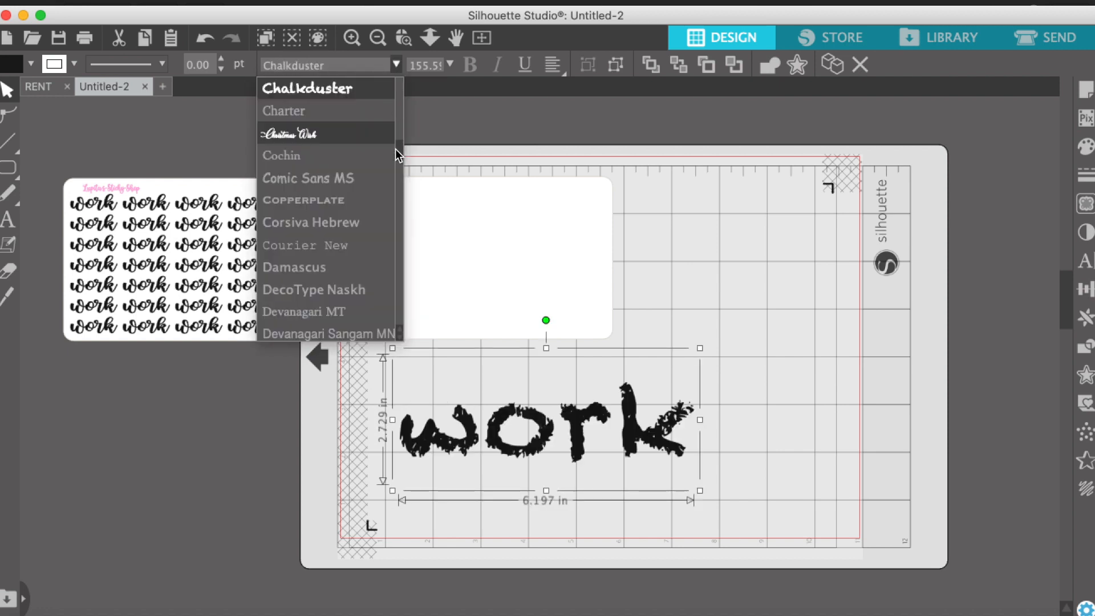
{"action": "scroll", "coordinate": [399, 114], "scroll_direction": "up", "scroll_amount": 5}
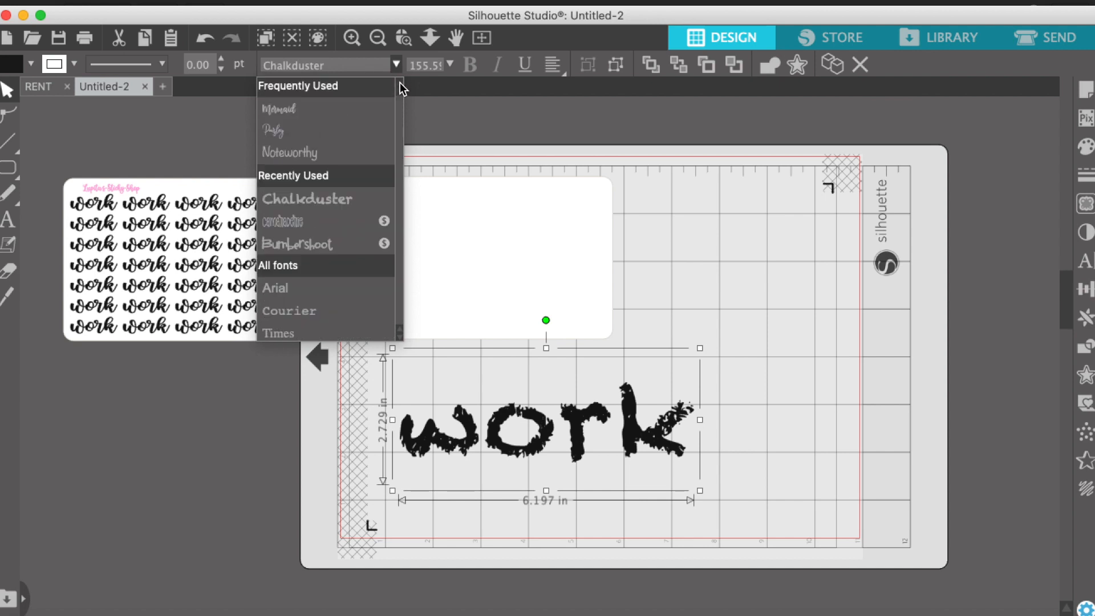
{"action": "left_click", "coordinate": [313, 164]}
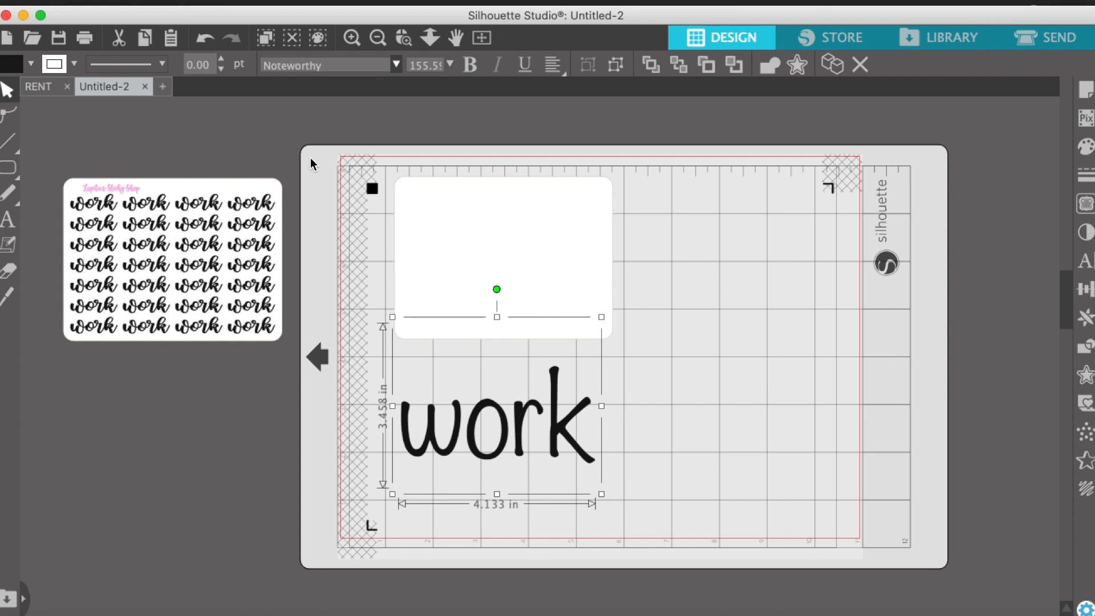
Replace the first letter of the text with a capital W so it reads "Work", and finish editing
{"action": "double_click", "coordinate": [474, 454]}
{"action": "key", "text": "BackSpace"}
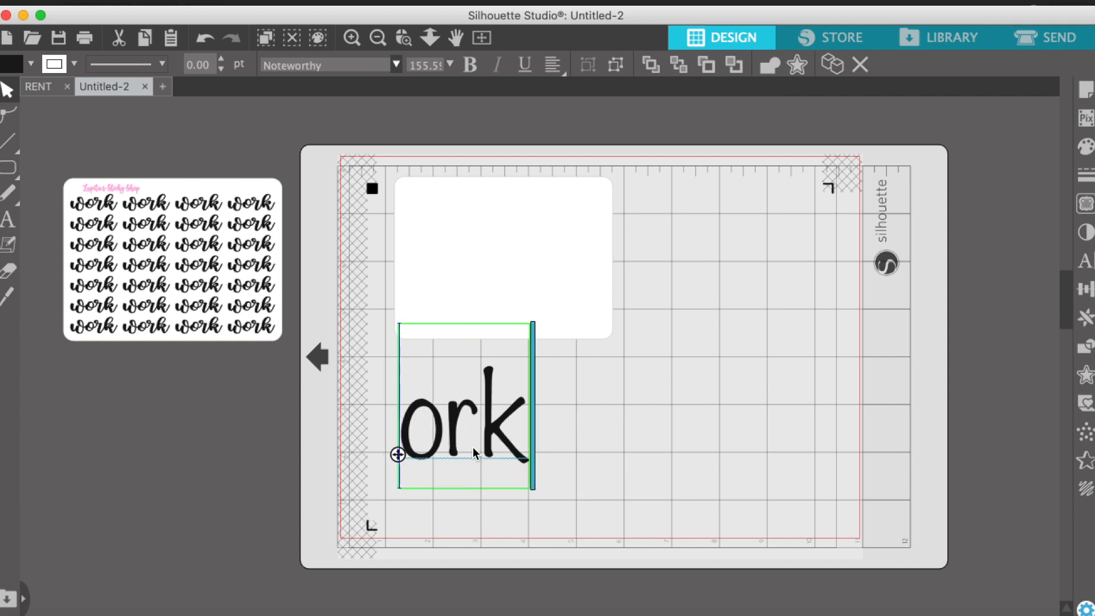
{"action": "type", "text": "W"}
{"action": "left_click", "coordinate": [670, 423]}
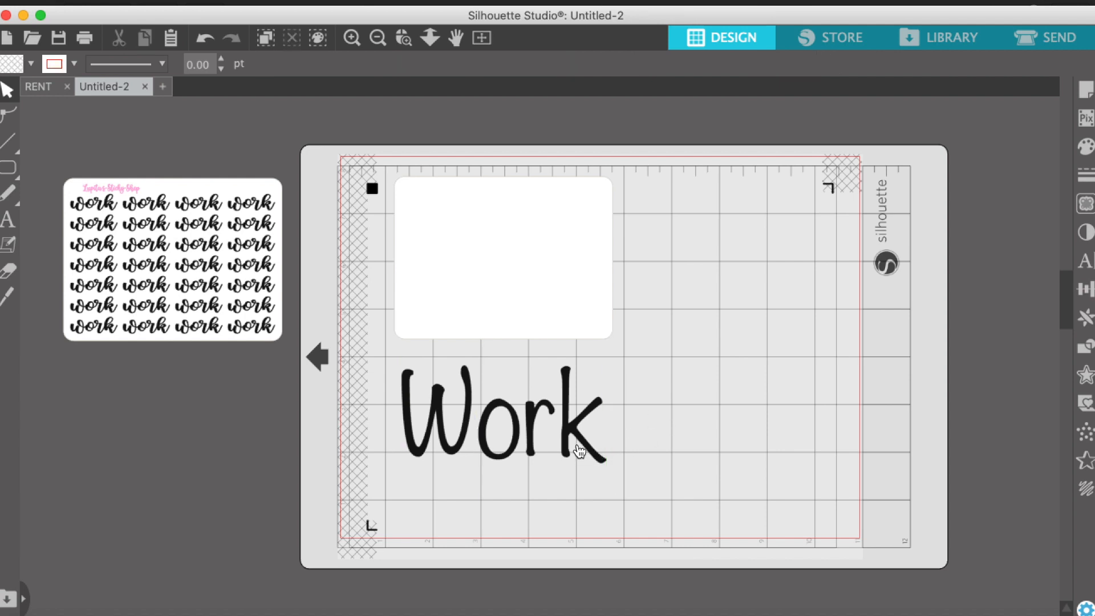
Create an outward offset around the word "Work" with rounded corners
{"action": "left_click", "coordinate": [571, 429]}
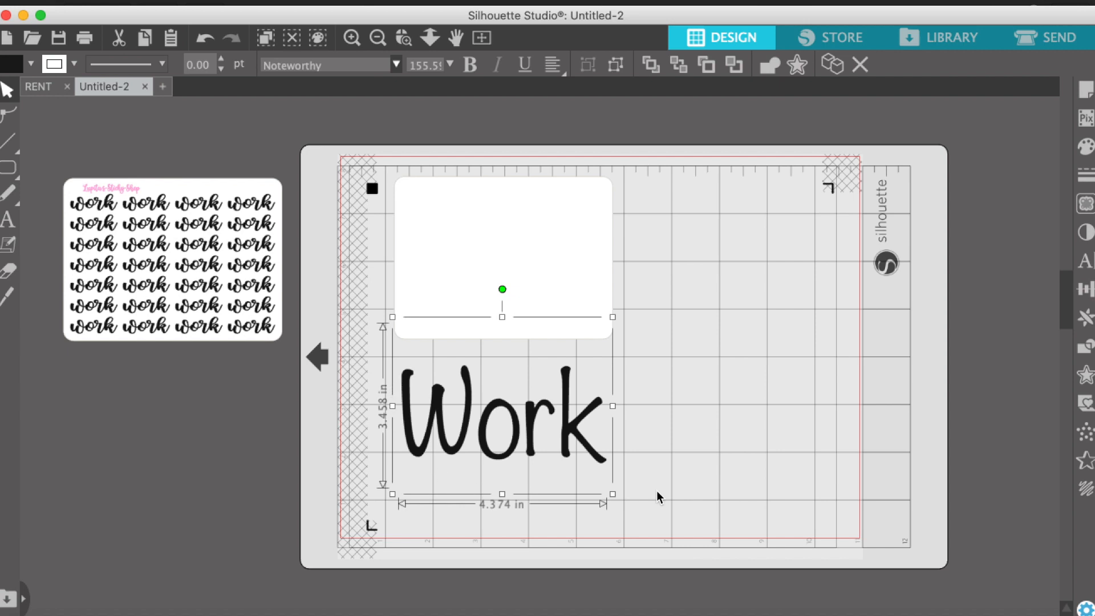
{"action": "left_click", "coordinate": [1088, 380]}
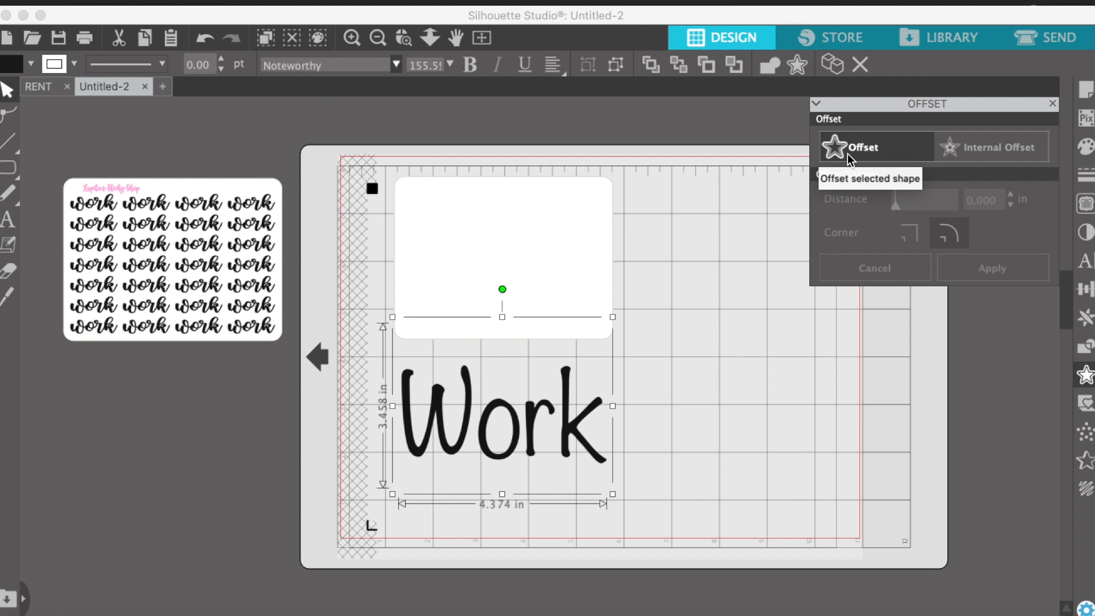
{"action": "left_click", "coordinate": [848, 149]}
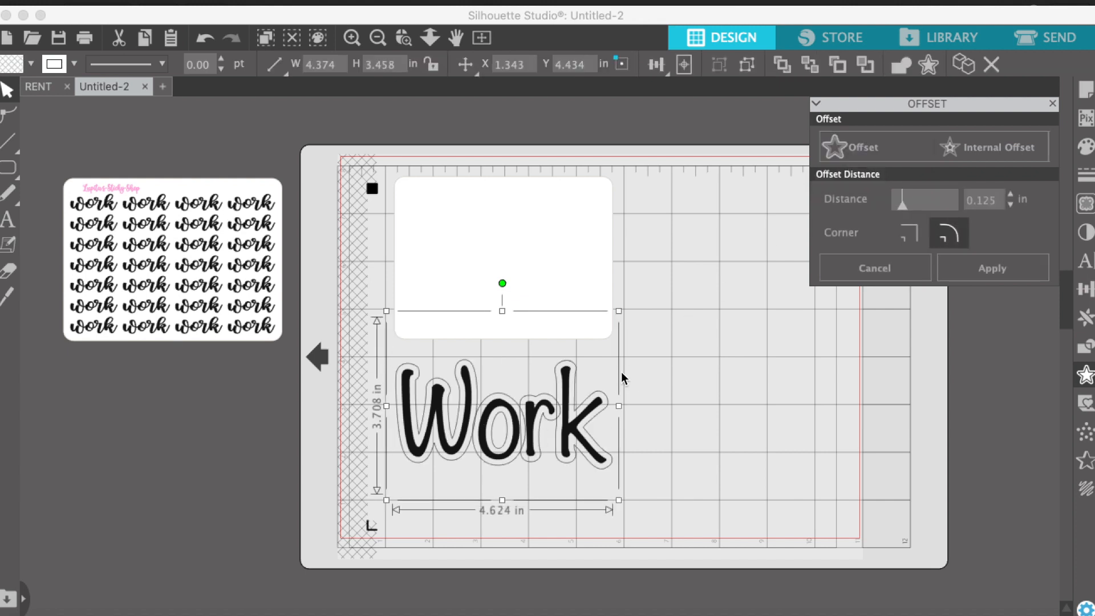
Reduce the offset distance around "Work" to 0.080 in
{"action": "left_click", "coordinate": [1010, 204]}
{"action": "left_click", "coordinate": [1011, 204]}
{"action": "left_click", "coordinate": [1011, 204]}
{"action": "left_click", "coordinate": [1011, 205]}
{"action": "left_click", "coordinate": [1010, 206]}
{"action": "left_click", "coordinate": [1010, 207]}
{"action": "left_click", "coordinate": [1010, 207]}
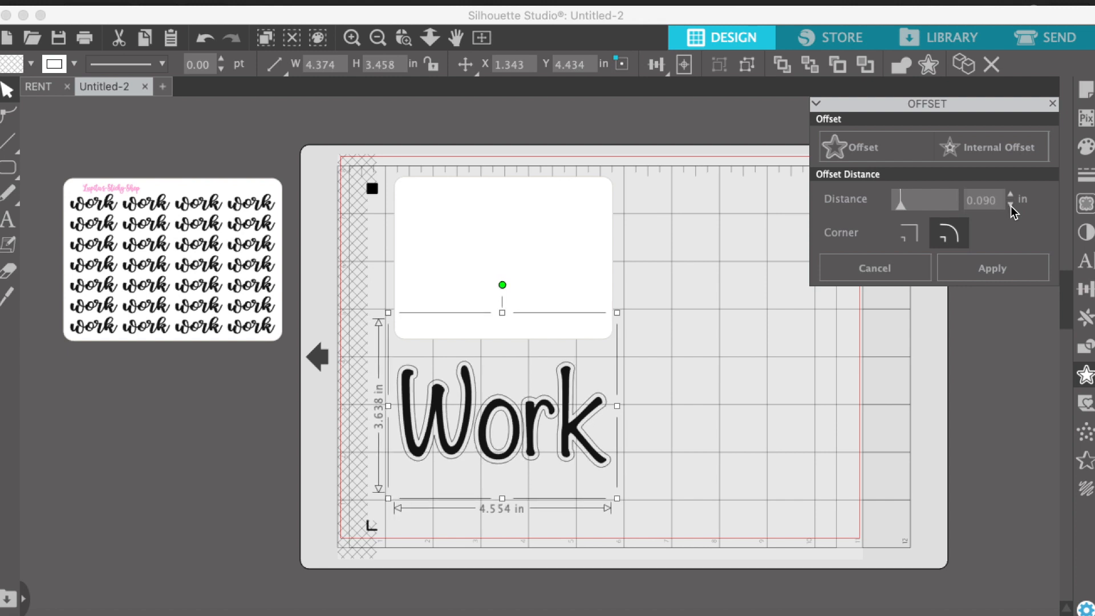
{"action": "left_click", "coordinate": [1011, 206]}
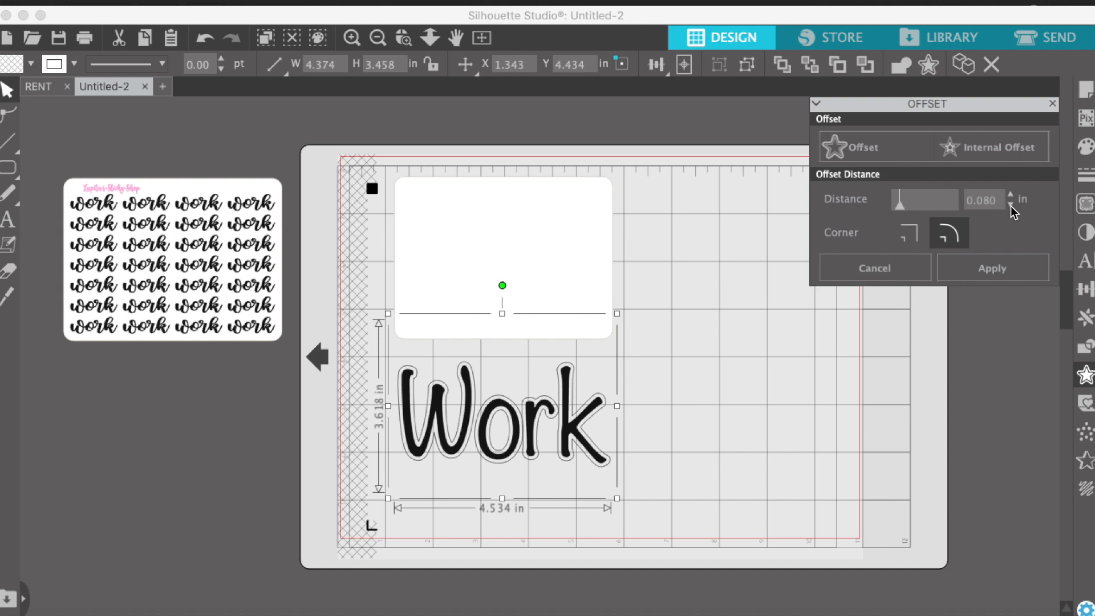
Increase the offset distance around "Work" to 0.190 in
{"action": "left_click", "coordinate": [1011, 194]}
{"action": "left_click", "coordinate": [1012, 195]}
{"action": "left_click", "coordinate": [1012, 195]}
{"action": "left_click", "coordinate": [1012, 194]}
{"action": "left_click", "coordinate": [1012, 195]}
{"action": "left_click", "coordinate": [1011, 195]}
{"action": "left_click", "coordinate": [1011, 195]}
{"action": "left_click", "coordinate": [1011, 195]}
{"action": "left_click", "coordinate": [1011, 195]}
{"action": "left_click", "coordinate": [1011, 194]}
{"action": "left_click", "coordinate": [1012, 195]}
{"action": "left_click", "coordinate": [1011, 195]}
{"action": "left_click", "coordinate": [1011, 194]}
{"action": "left_click", "coordinate": [1005, 197]}
{"action": "left_click", "coordinate": [1005, 198]}
{"action": "left_click", "coordinate": [1006, 197]}
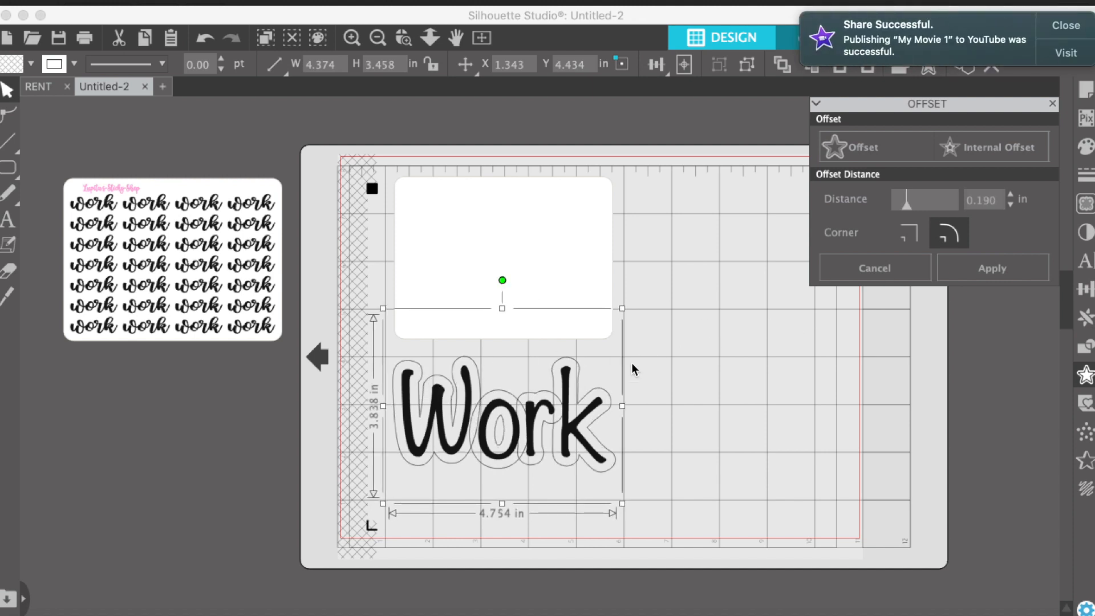
Lower the offset distance around "Work" gradually to 0.045 in
{"action": "left_click", "coordinate": [1010, 205]}
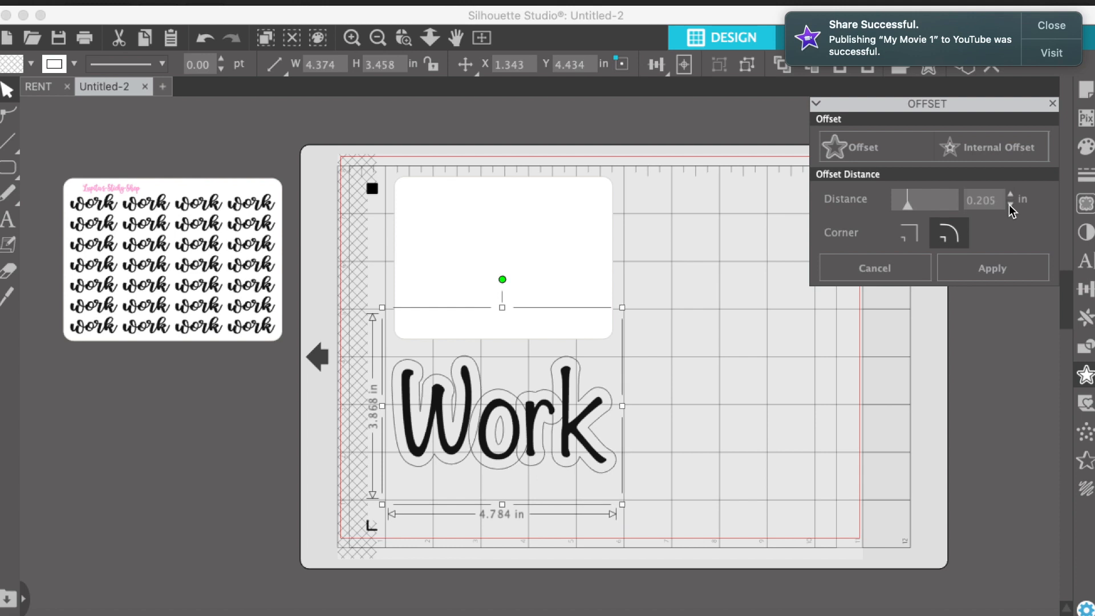
{"action": "left_click", "coordinate": [1010, 204]}
{"action": "left_click", "coordinate": [1010, 204]}
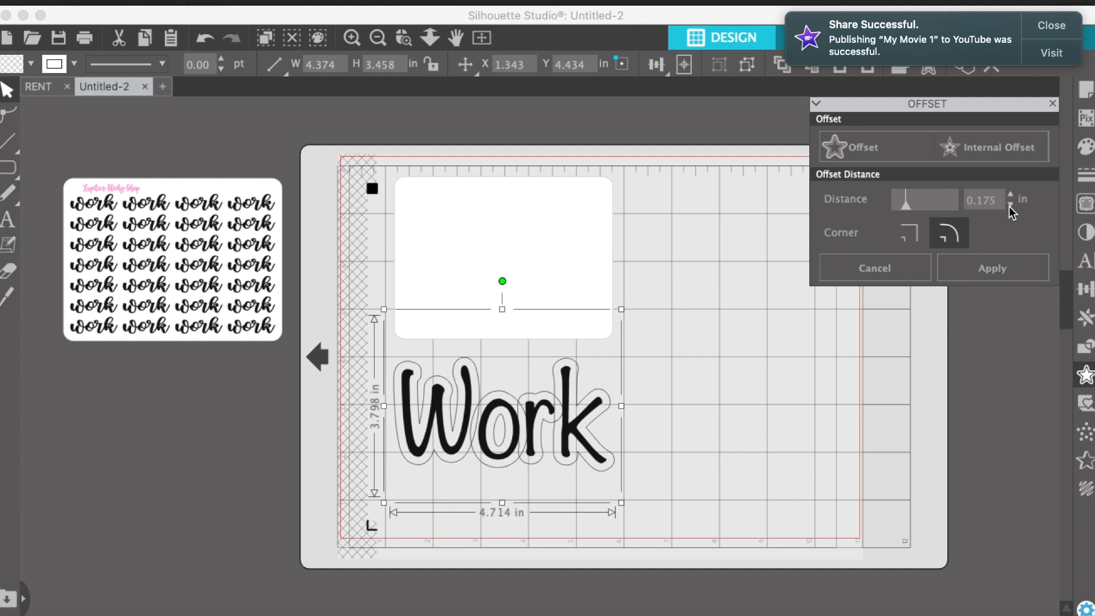
{"action": "left_click", "coordinate": [1010, 206]}
{"action": "left_click", "coordinate": [1009, 205]}
{"action": "left_click", "coordinate": [1009, 204]}
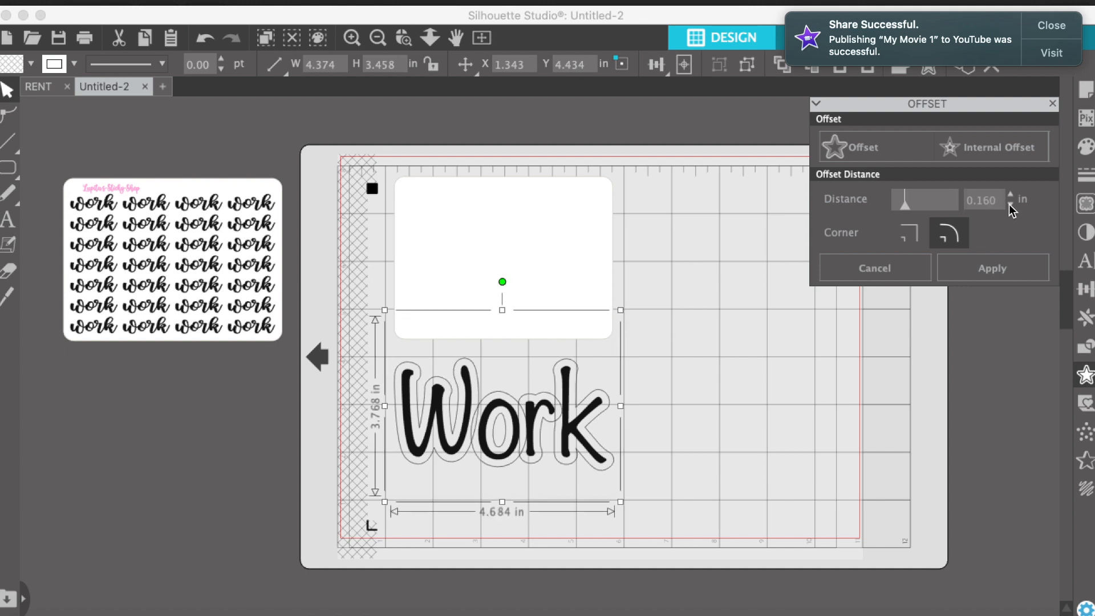
{"action": "left_click", "coordinate": [1009, 204]}
{"action": "left_click", "coordinate": [1008, 204]}
{"action": "left_click", "coordinate": [1008, 204]}
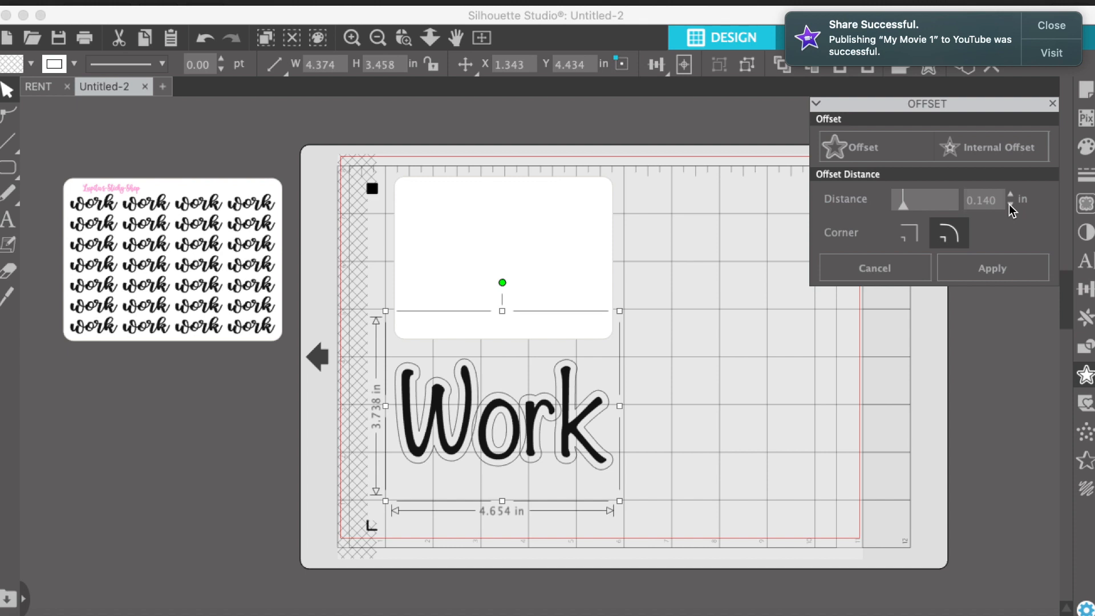
{"action": "left_click", "coordinate": [1008, 204]}
{"action": "left_click", "coordinate": [1009, 205]}
{"action": "left_click", "coordinate": [1011, 204]}
{"action": "left_click", "coordinate": [1011, 205]}
{"action": "left_click", "coordinate": [1010, 205]}
{"action": "left_click", "coordinate": [1011, 204]}
{"action": "left_click", "coordinate": [1010, 204]}
{"action": "left_click", "coordinate": [1011, 204]}
{"action": "left_click", "coordinate": [1011, 204]}
{"action": "left_click", "coordinate": [1011, 204]}
{"action": "left_click", "coordinate": [1011, 204]}
{"action": "left_click", "coordinate": [1011, 204]}
{"action": "left_click", "coordinate": [1010, 205]}
{"action": "left_click", "coordinate": [1011, 205]}
{"action": "left_click", "coordinate": [1011, 205]}
{"action": "left_click", "coordinate": [1011, 205]}
{"action": "left_click", "coordinate": [1011, 205]}
{"action": "left_click", "coordinate": [1011, 205]}
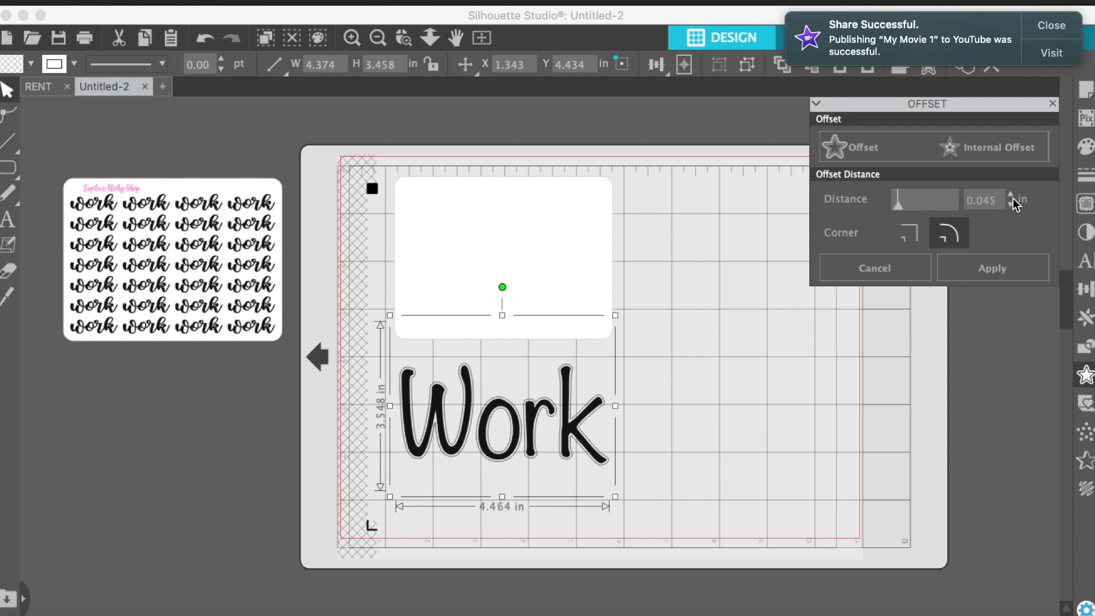
Set the offset distance to 0.065 in, finish the offset and deselect the outlines
{"action": "left_click", "coordinate": [1011, 195]}
{"action": "left_click", "coordinate": [1012, 194]}
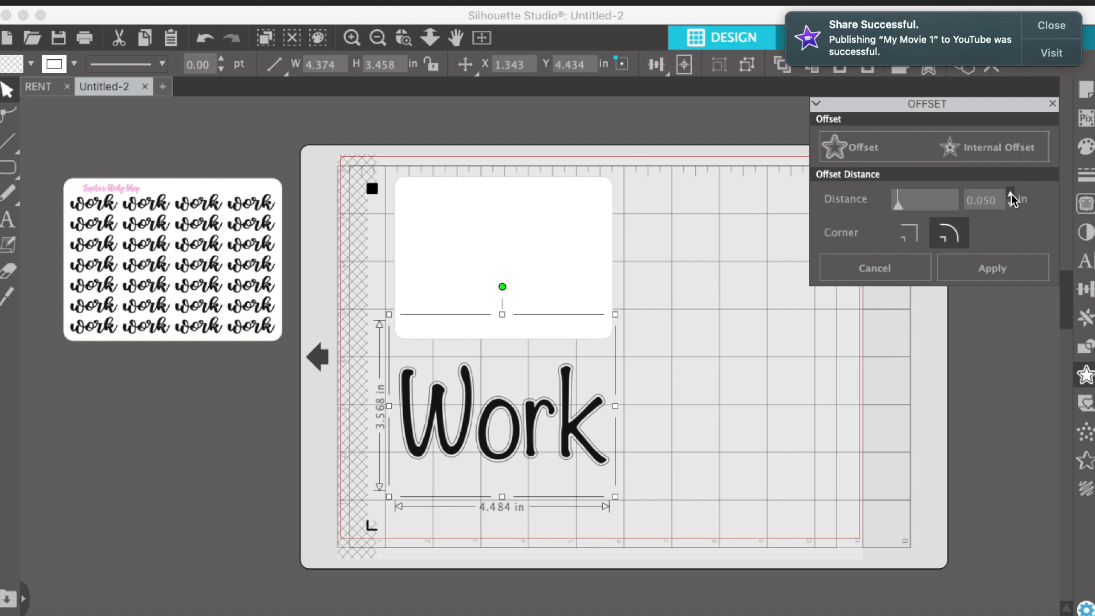
{"action": "left_click", "coordinate": [1011, 194]}
{"action": "left_click", "coordinate": [1011, 194]}
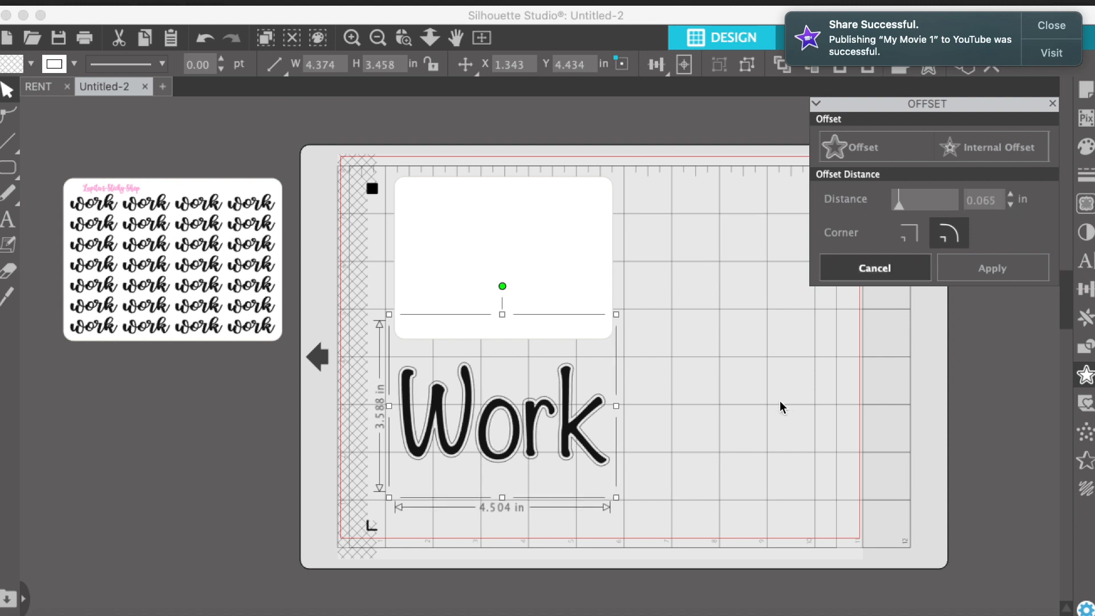
{"action": "left_click", "coordinate": [618, 498]}
{"action": "left_click", "coordinate": [573, 461]}
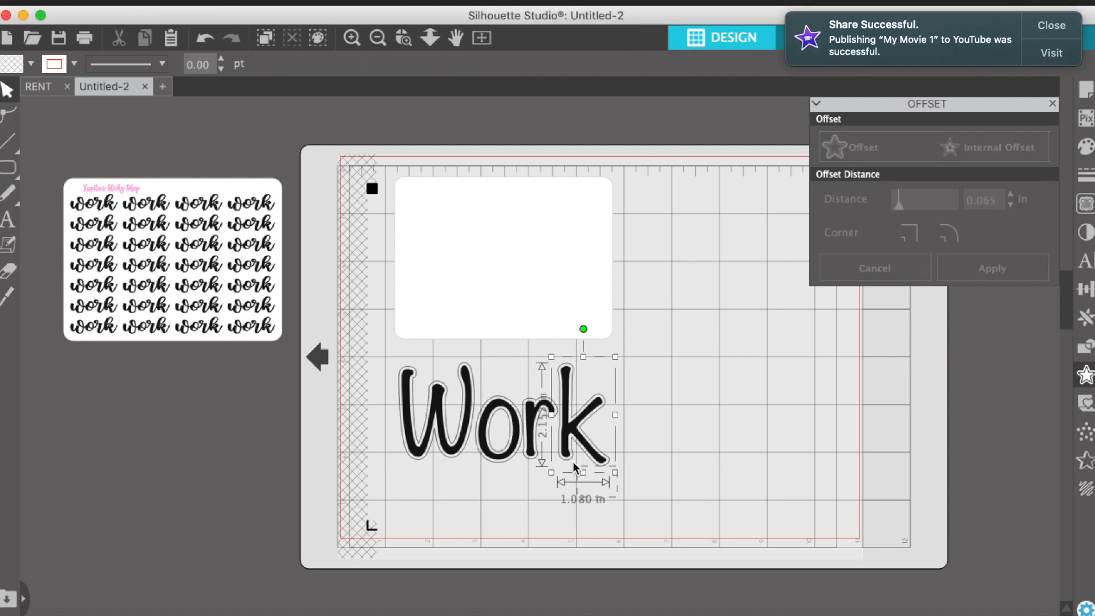
{"action": "left_click", "coordinate": [573, 462], "text": "shift"}
{"action": "left_click", "coordinate": [709, 440]}
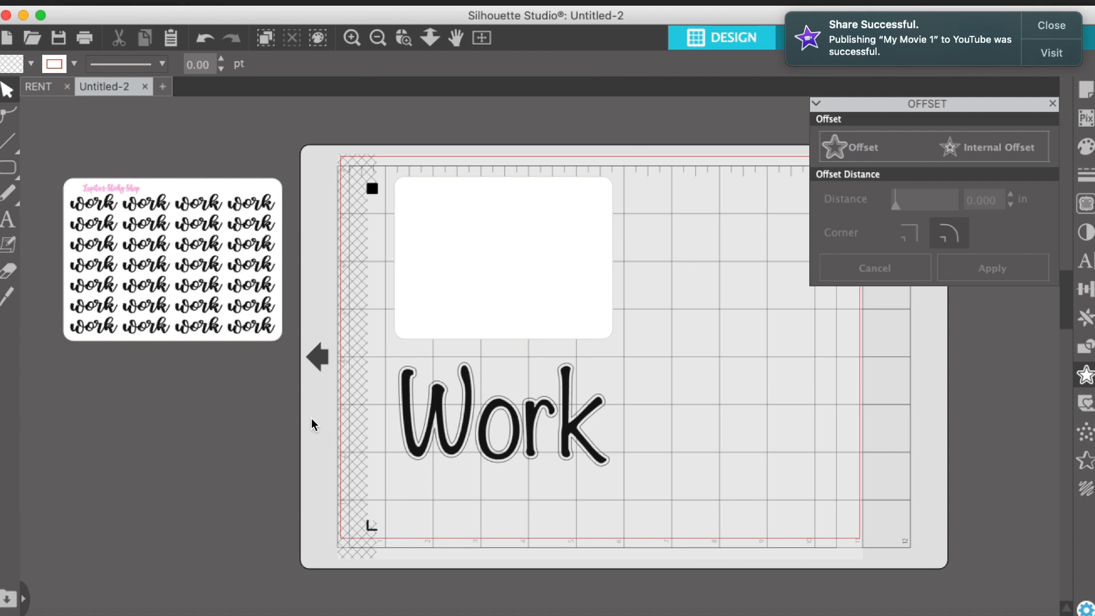
Select "Work" together with its offset outlines, shrink it proportionally to about 2.15 by 1.68 in and place it below the white rectangle
{"action": "left_click_drag", "start_coordinate": [311, 418], "coordinate": [641, 436]}
{"action": "left_click_drag", "start_coordinate": [615, 492], "coordinate": [509, 403]}
{"action": "left_click_drag", "start_coordinate": [426, 396], "coordinate": [542, 311]}
{"action": "left_click_drag", "start_coordinate": [536, 421], "coordinate": [536, 423]}
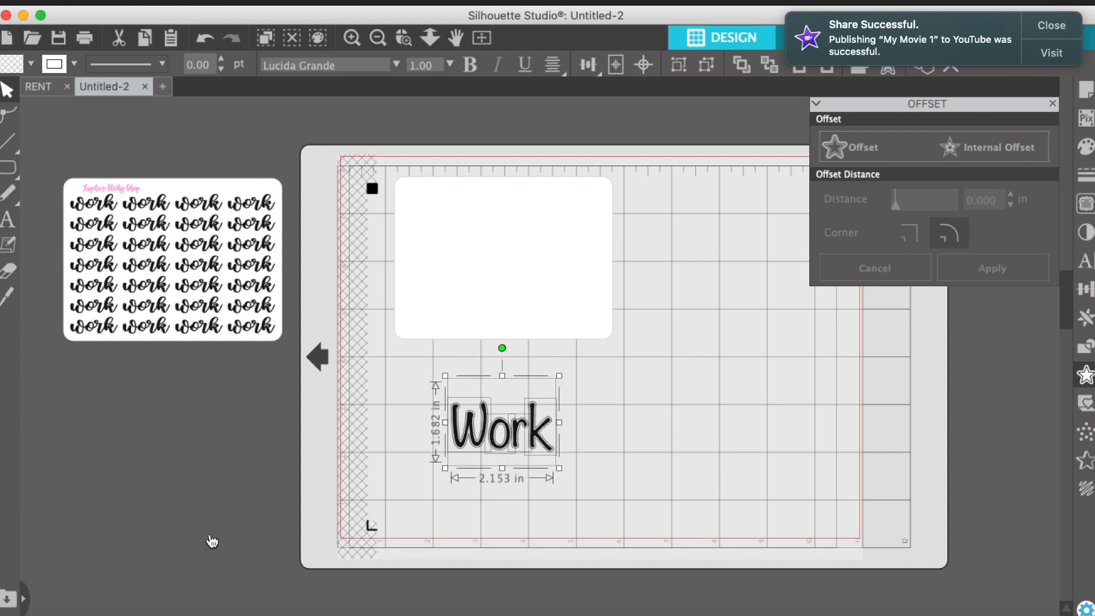
Deselect everything and move the black "Work" text off its offset outlines into the empty space beside them
{"action": "left_click", "coordinate": [352, 38]}
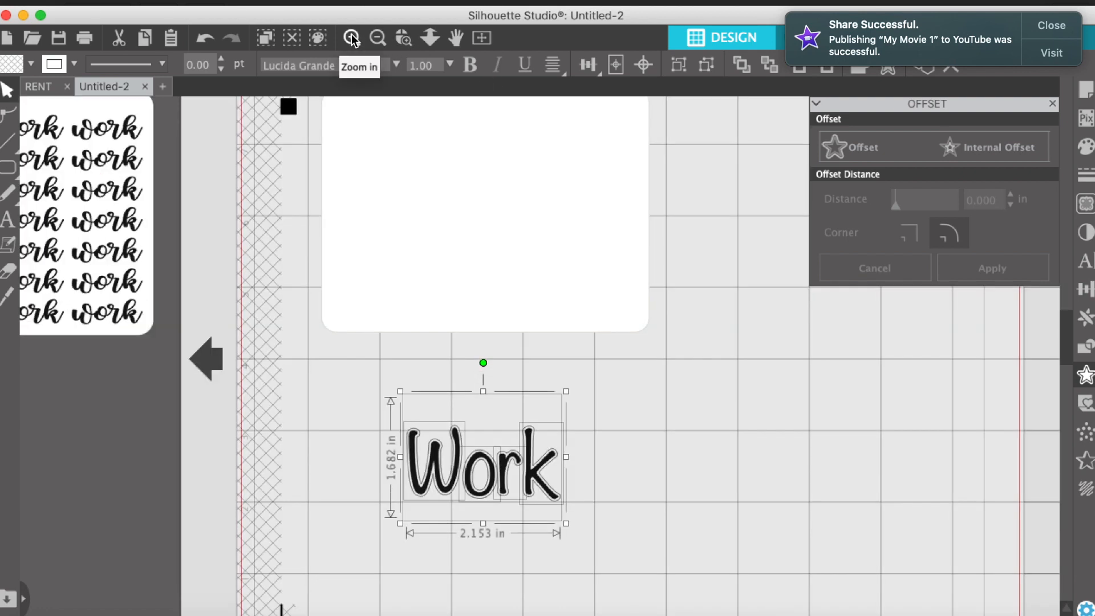
{"action": "left_click", "coordinate": [351, 39]}
{"action": "scroll", "coordinate": [443, 413], "scroll_direction": "down", "scroll_amount": 2}
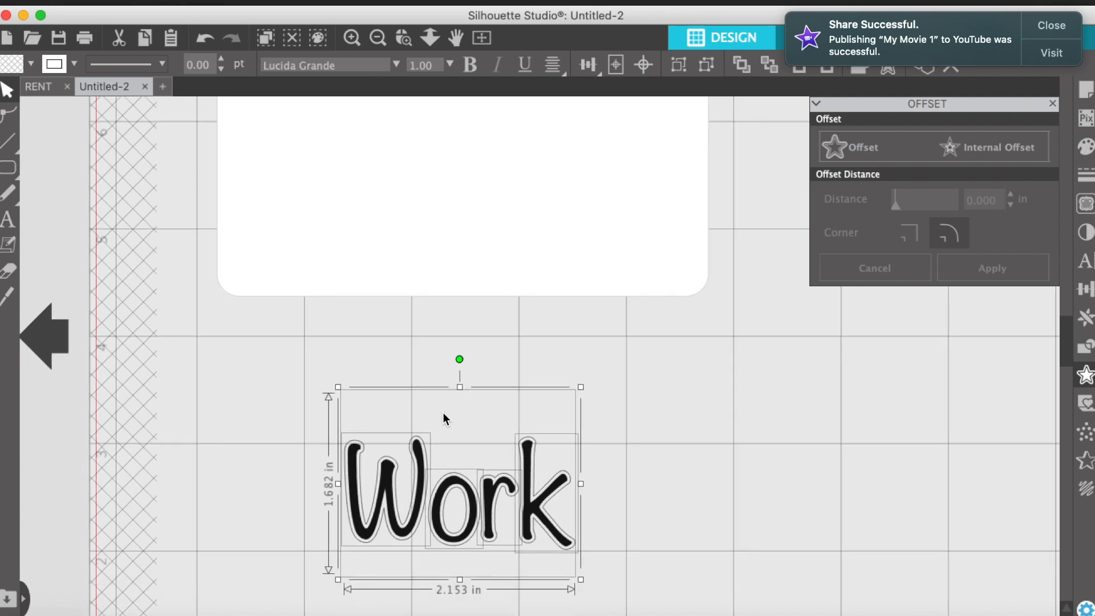
{"action": "scroll", "coordinate": [442, 413], "scroll_direction": "down", "scroll_amount": 3}
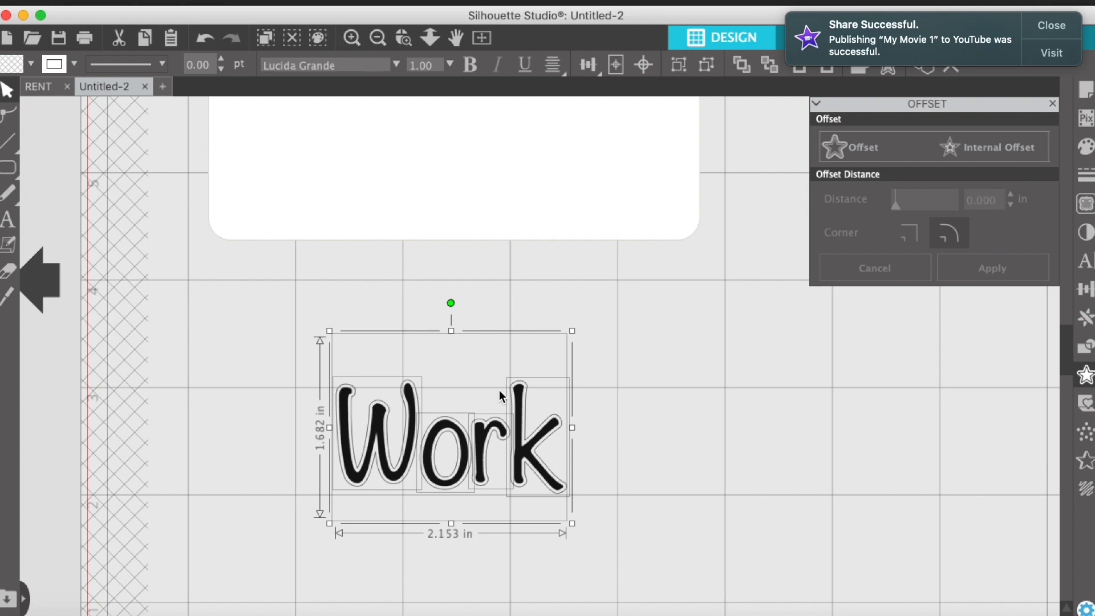
{"action": "left_click", "coordinate": [628, 438]}
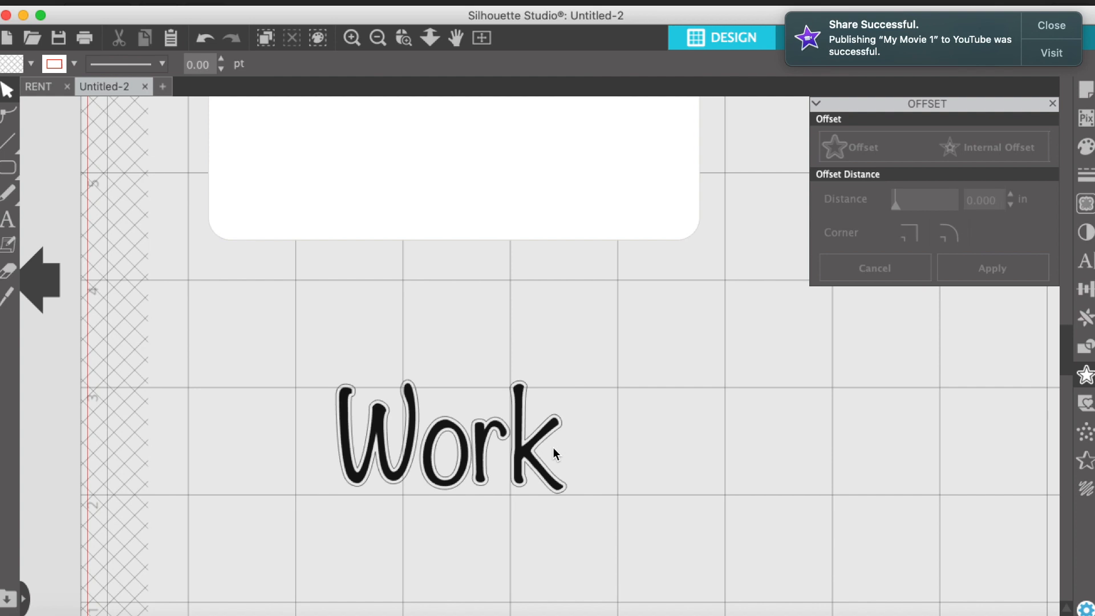
{"action": "left_click_drag", "start_coordinate": [529, 454], "coordinate": [803, 449]}
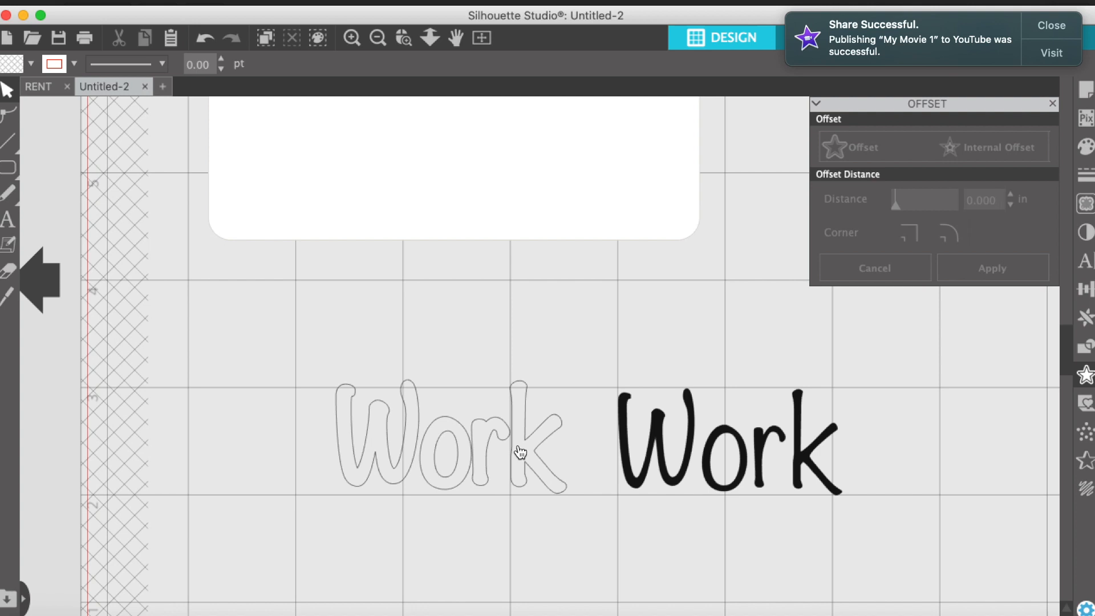
Draw overlapping ellipses across the gaps from the "W" to the "k" of the outlines, including one about 0.26 by 0.54 in over the "o"
{"action": "left_click", "coordinate": [12, 174]}
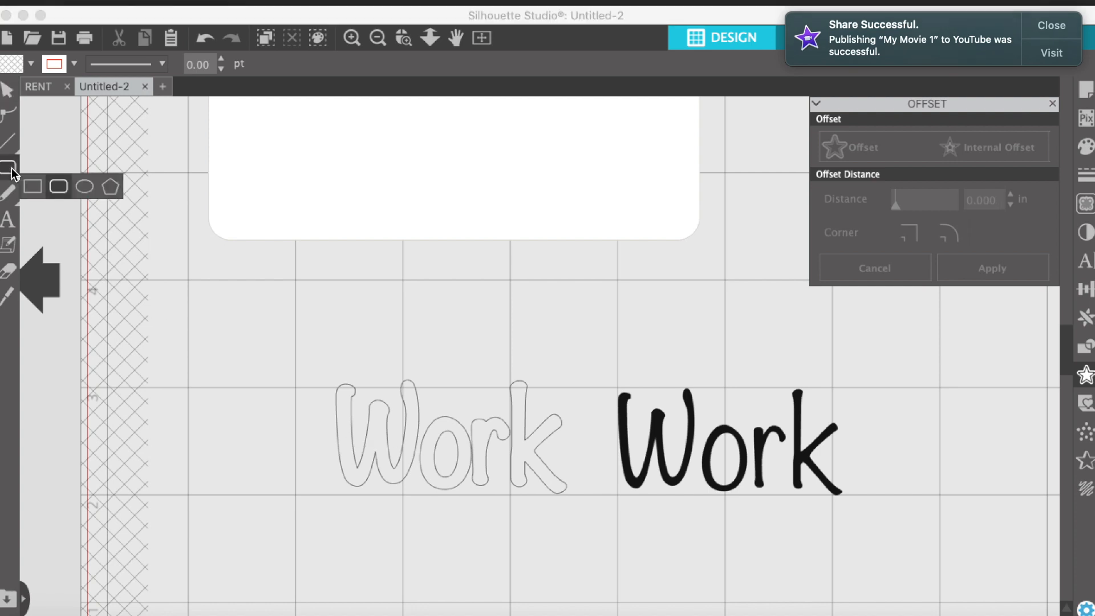
{"action": "left_click", "coordinate": [80, 169]}
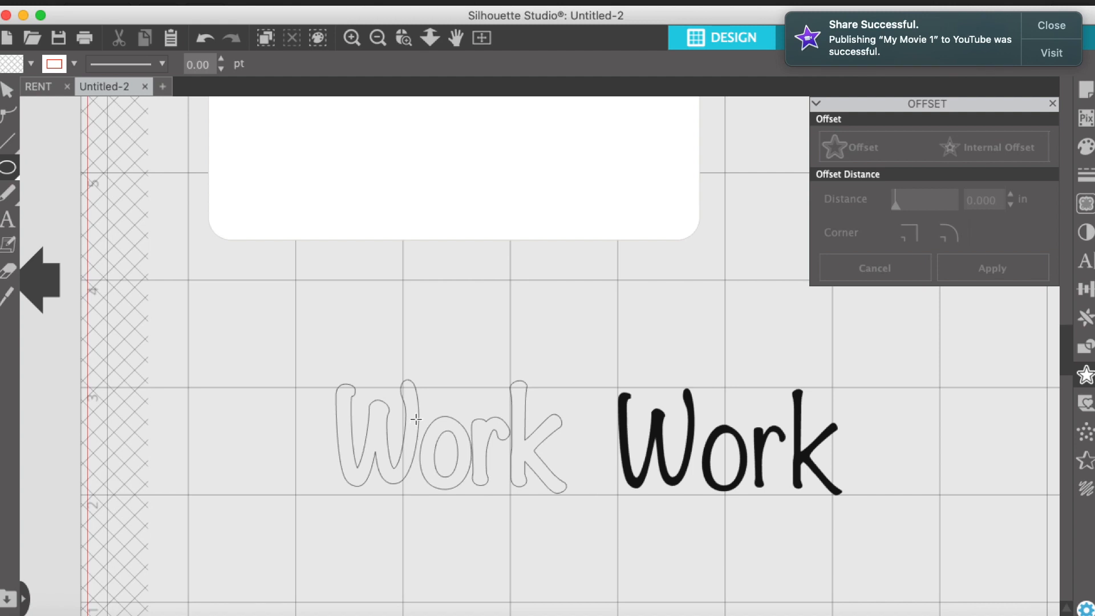
{"action": "left_click_drag", "start_coordinate": [416, 419], "coordinate": [433, 478]}
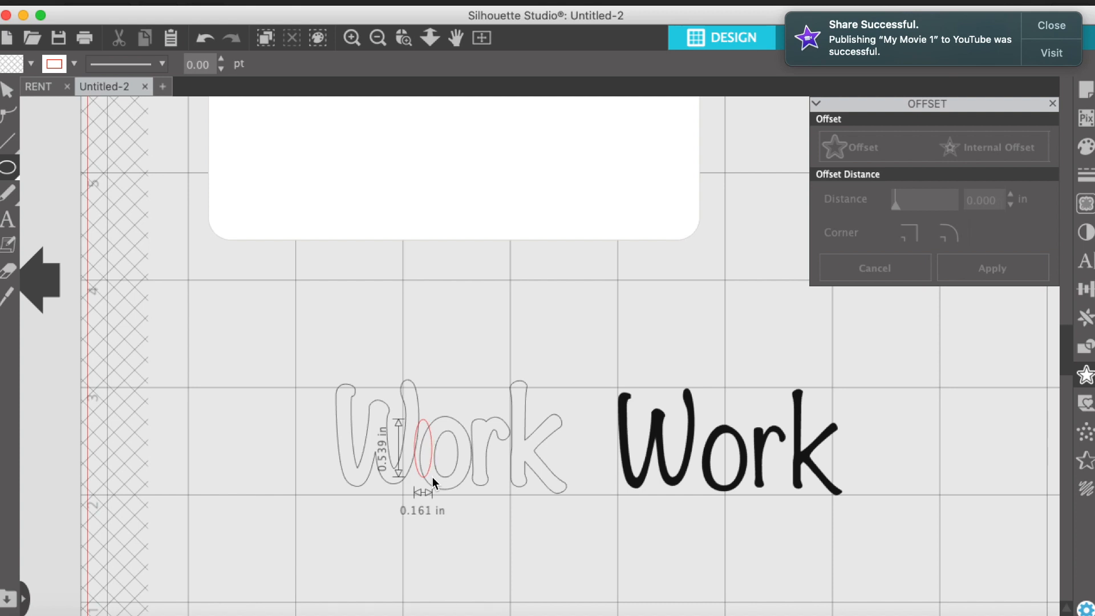
{"action": "left_click_drag", "start_coordinate": [433, 479], "coordinate": [433, 479]}
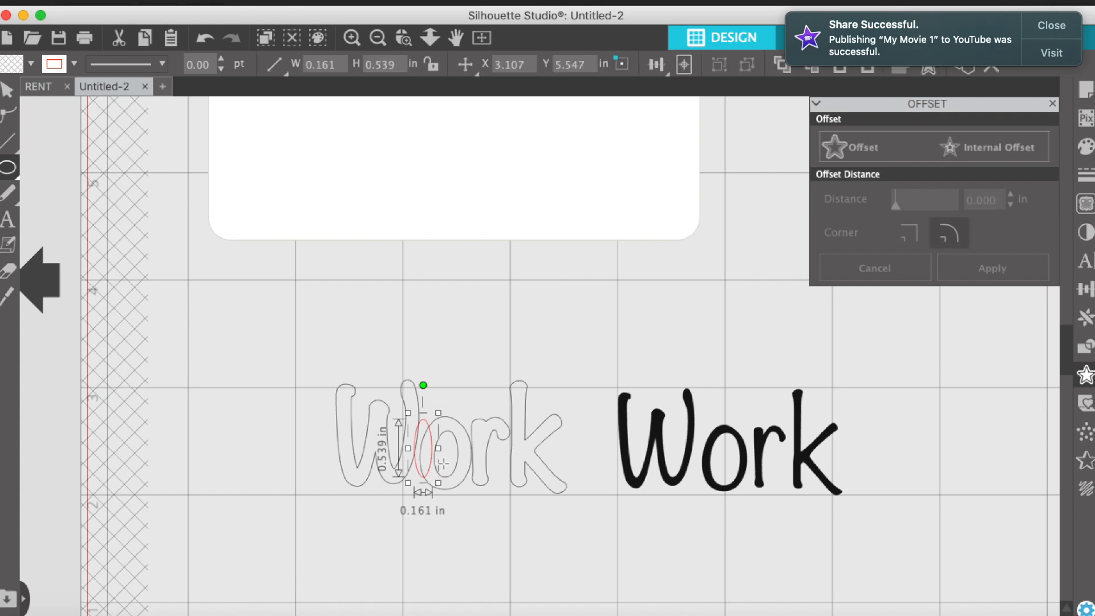
{"action": "left_click_drag", "start_coordinate": [435, 421], "coordinate": [463, 481]}
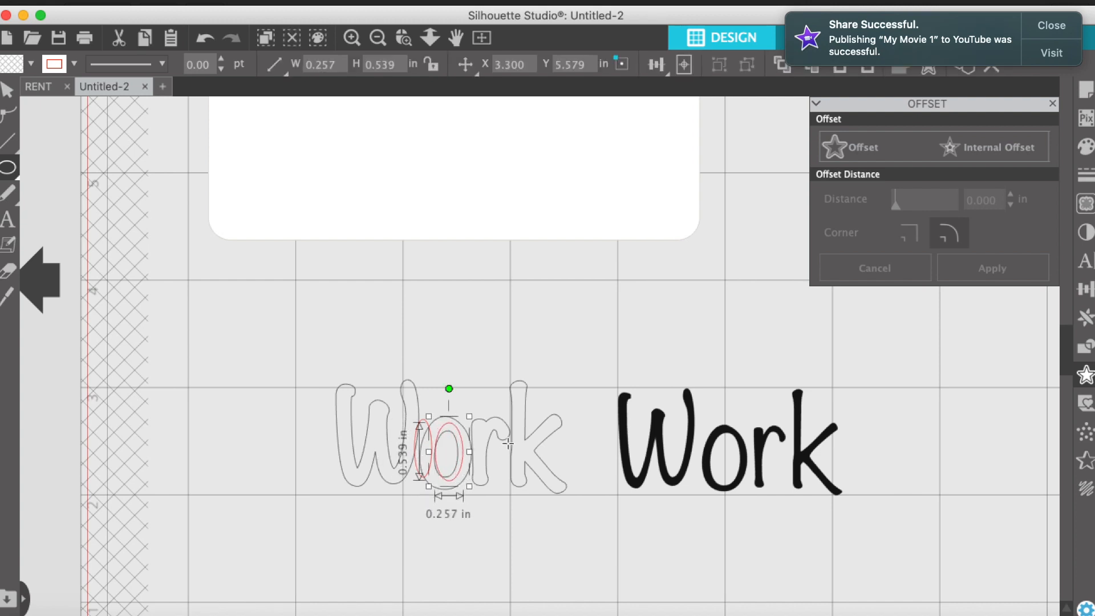
{"action": "left_click_drag", "start_coordinate": [463, 436], "coordinate": [489, 476]}
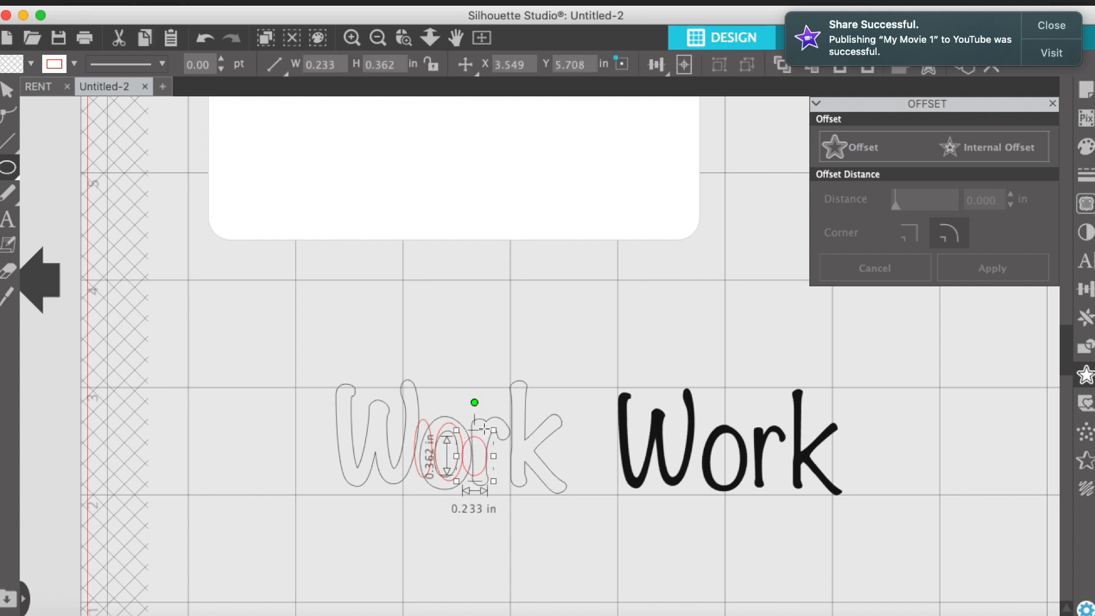
{"action": "left_click", "coordinate": [489, 428]}
{"action": "left_click_drag", "start_coordinate": [489, 427], "coordinate": [519, 473]}
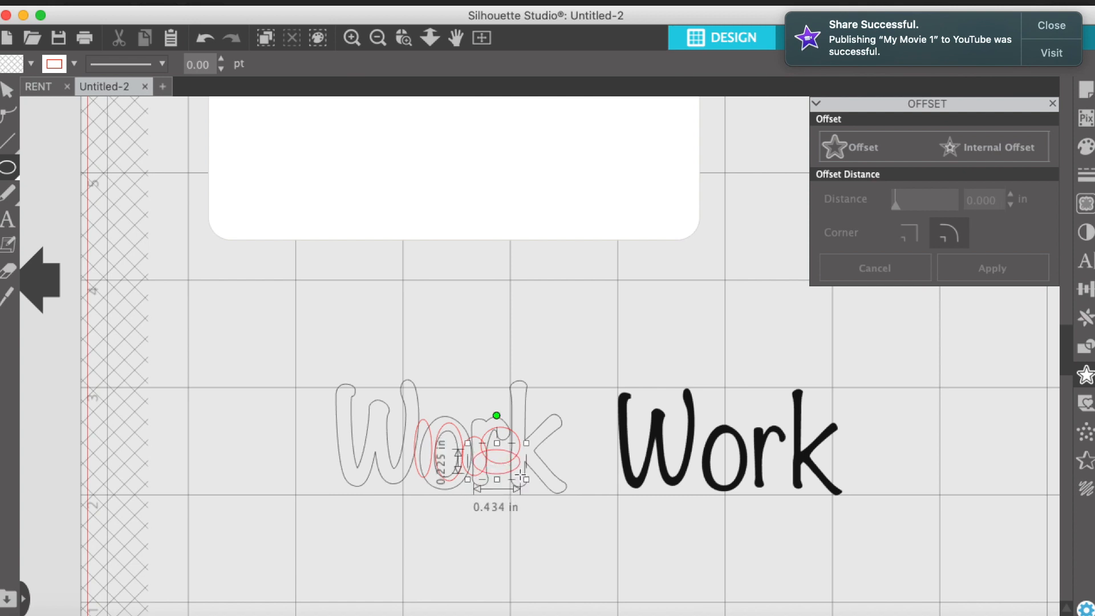
Nudge the ellipse over the "o" into place, then weld all ellipses and letter outlines into one shape and deselect it
{"action": "left_click", "coordinate": [7, 90]}
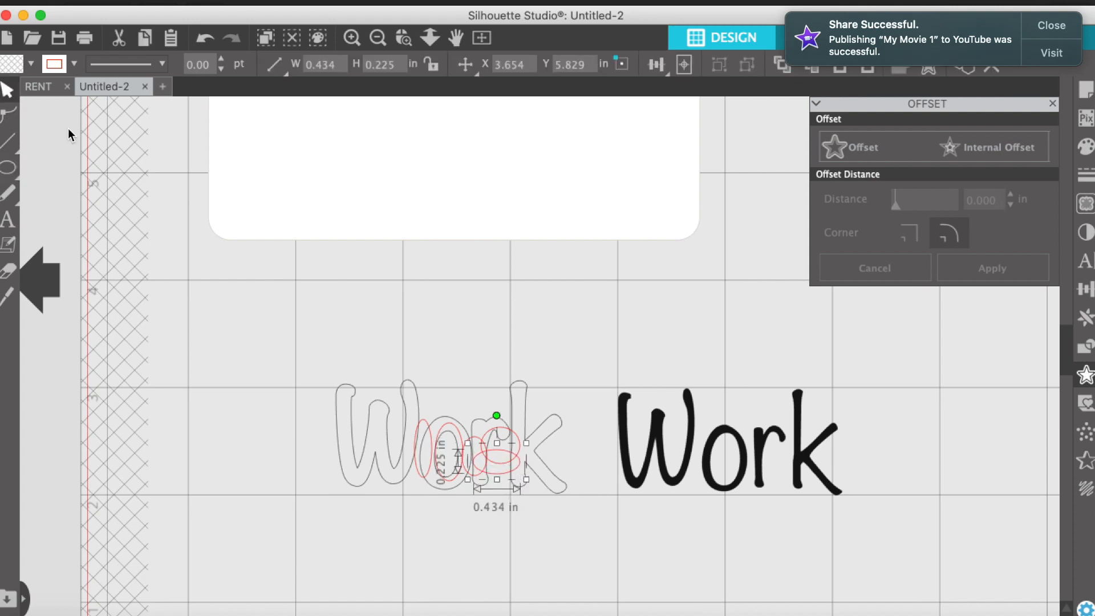
{"action": "left_click", "coordinate": [451, 425]}
{"action": "left_click_drag", "start_coordinate": [449, 424], "coordinate": [447, 424]}
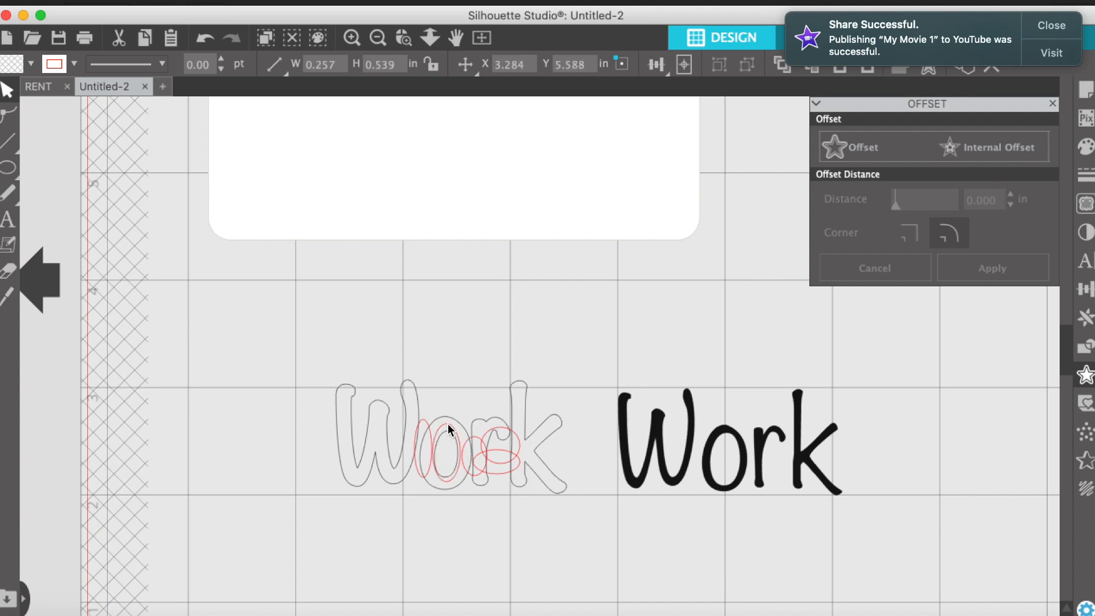
{"action": "left_click", "coordinate": [432, 419]}
{"action": "left_click_drag", "start_coordinate": [308, 366], "coordinate": [543, 488]}
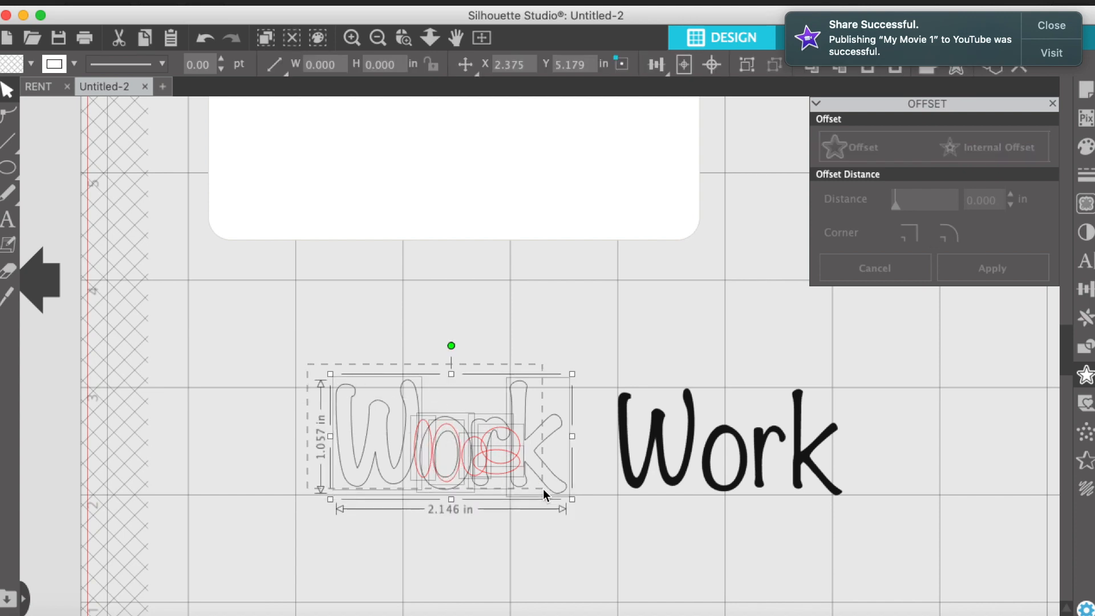
{"action": "right_click", "coordinate": [478, 462]}
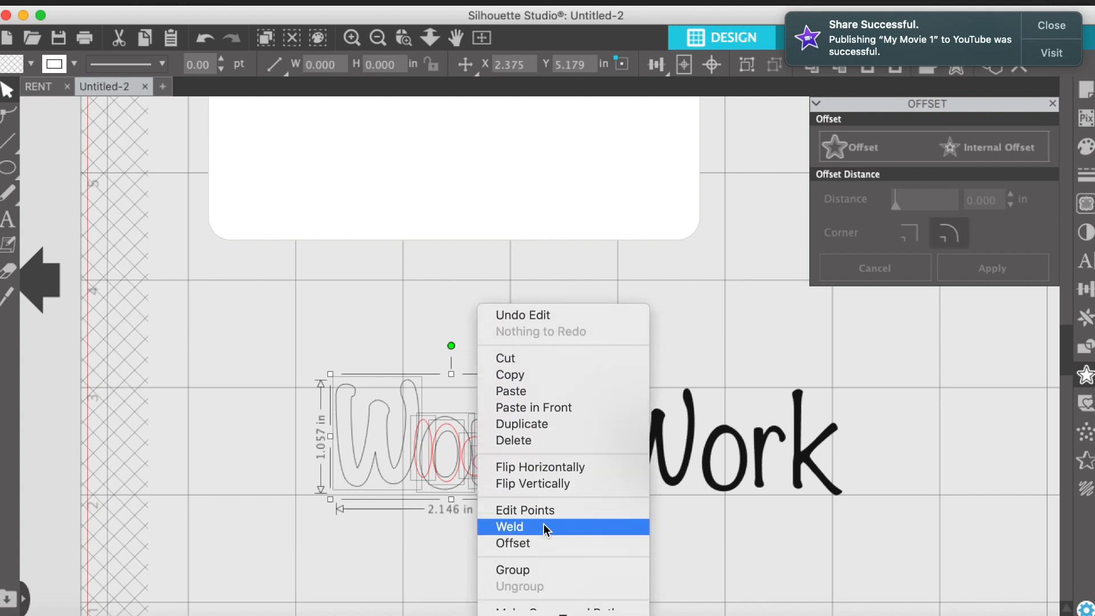
{"action": "left_click", "coordinate": [543, 526]}
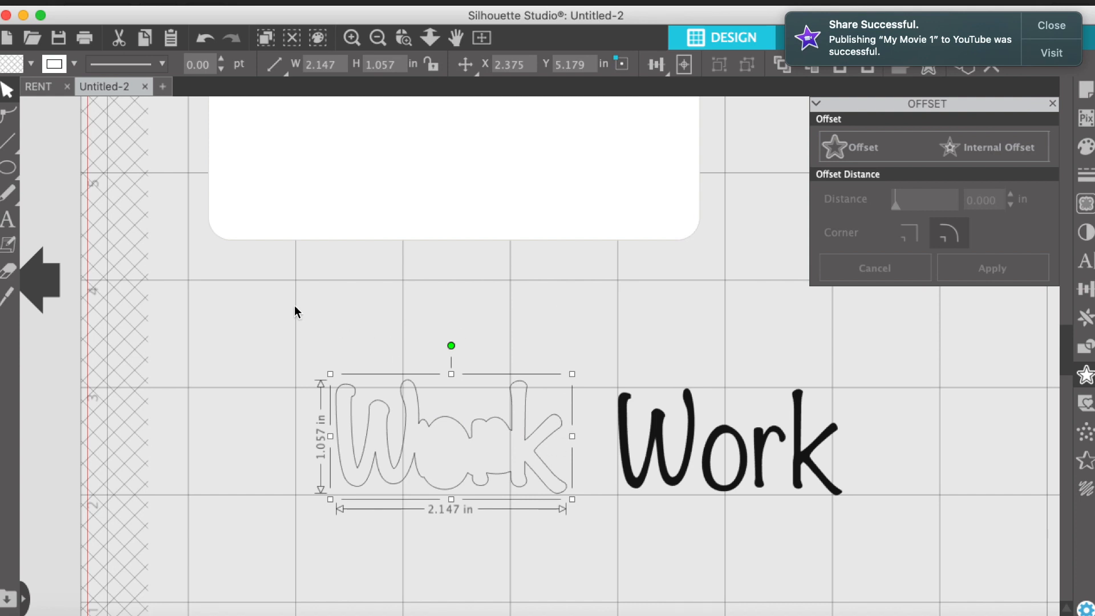
{"action": "left_click", "coordinate": [445, 309]}
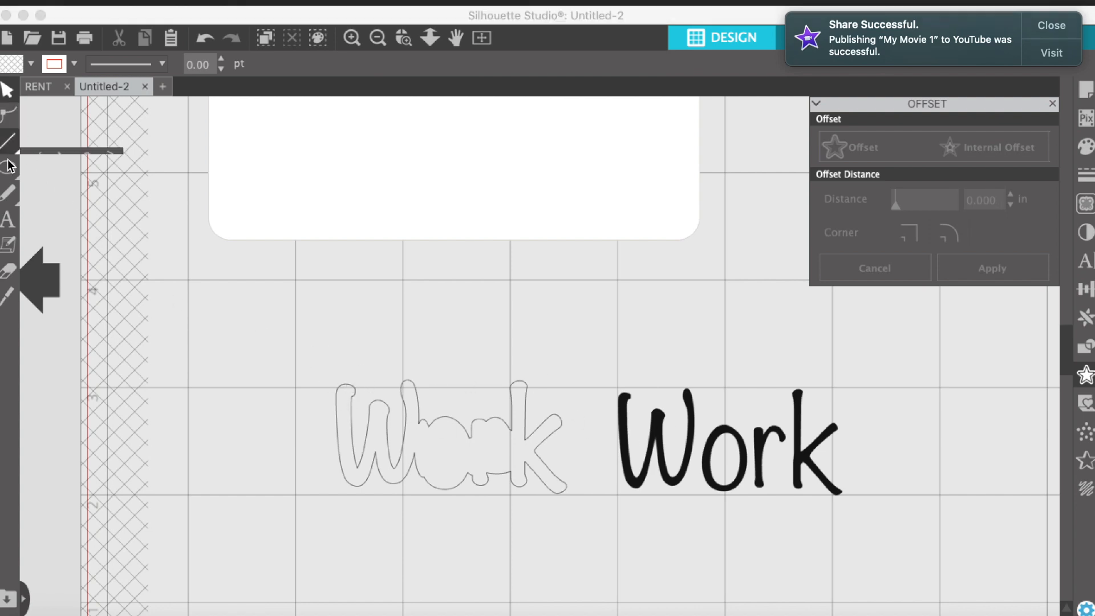
{"action": "mouse_move", "coordinate": [8, 167]}
{"action": "left_click", "coordinate": [82, 171]}
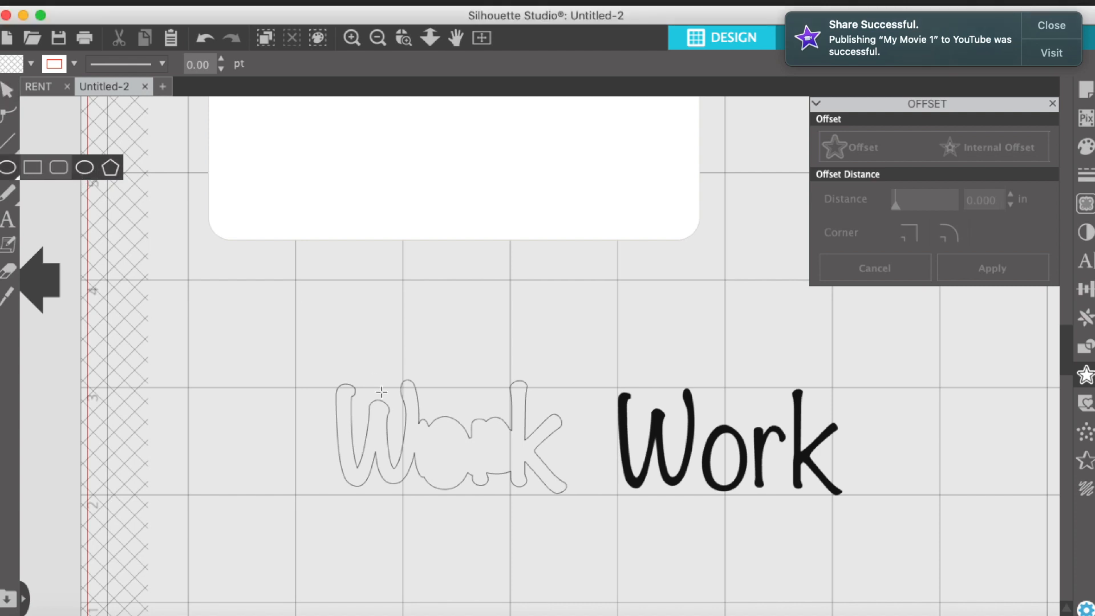
{"action": "left_click_drag", "start_coordinate": [345, 392], "coordinate": [302, 388]}
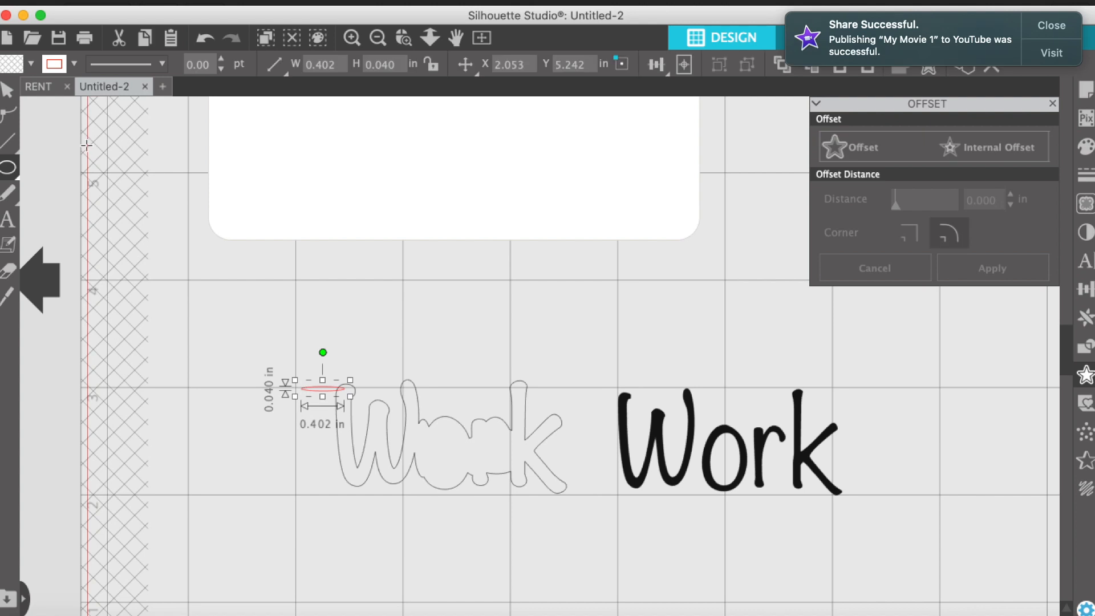
{"action": "key", "text": "Delete"}
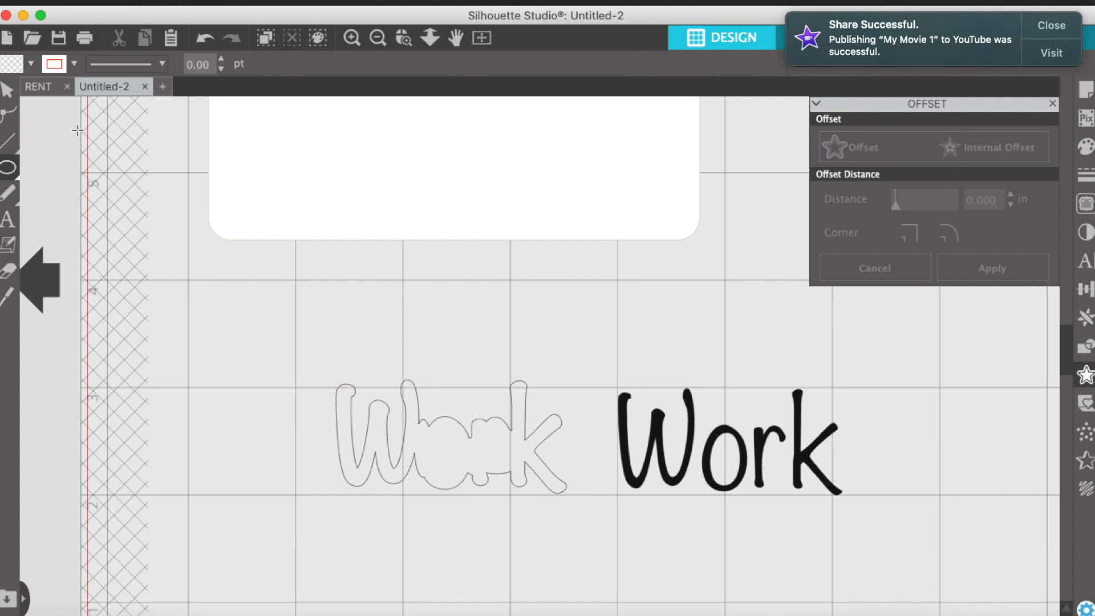
{"action": "left_click", "coordinate": [24, 172]}
{"action": "left_click", "coordinate": [66, 169]}
{"action": "left_click_drag", "start_coordinate": [342, 394], "coordinate": [274, 370]}
{"action": "left_click", "coordinate": [8, 92]}
{"action": "key", "text": "Delete"}
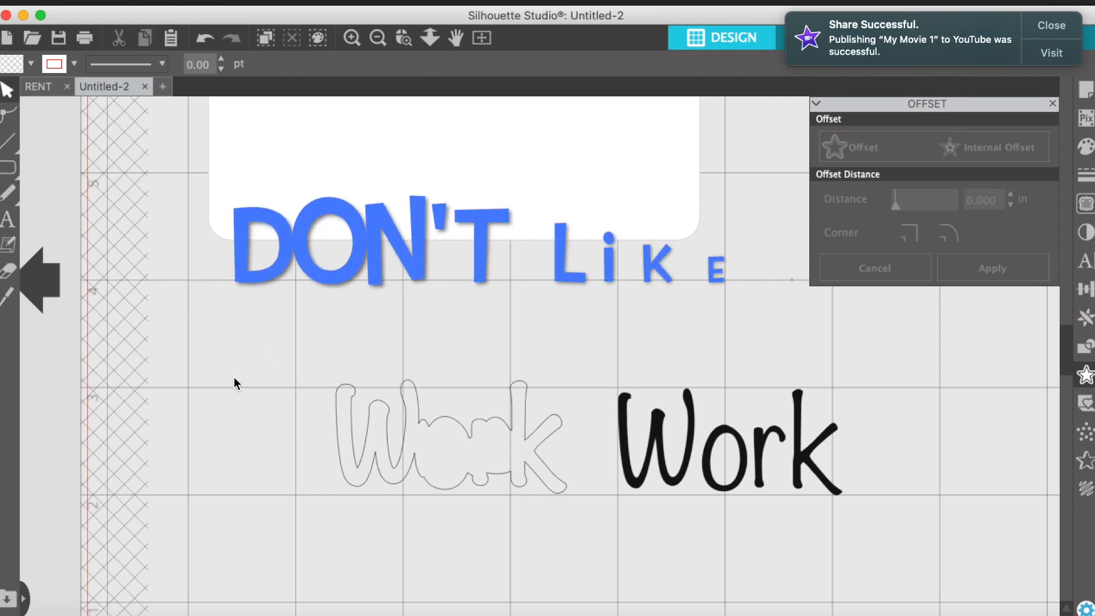
Draw two ellipses over the inner gaps of the outlined "W", the first about 0.23 by 0.43 in
{"action": "mouse_move", "coordinate": [14, 173]}
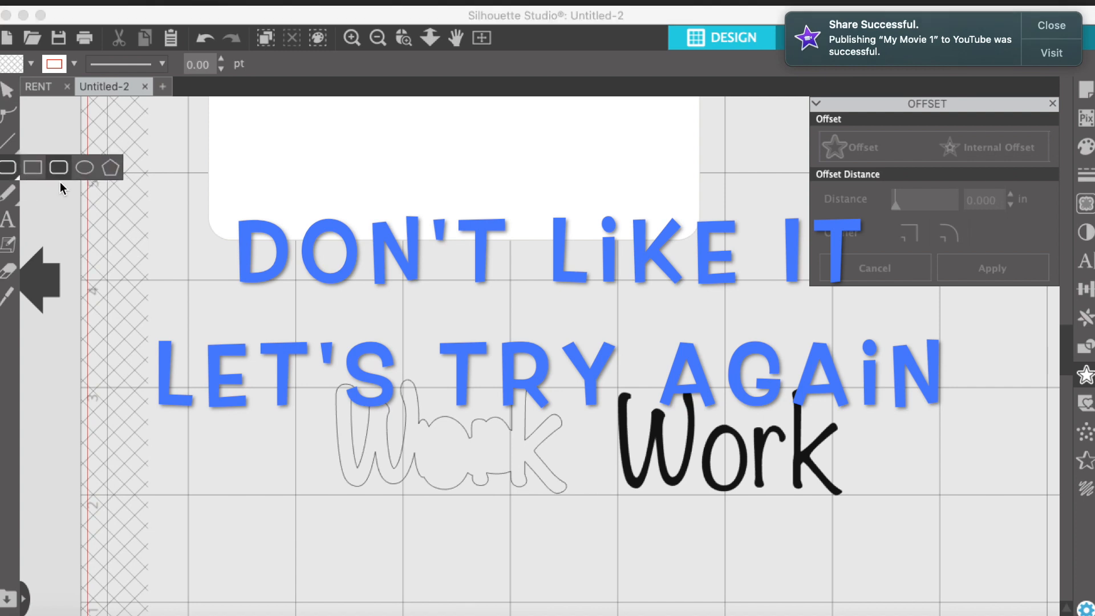
{"action": "left_click", "coordinate": [82, 171]}
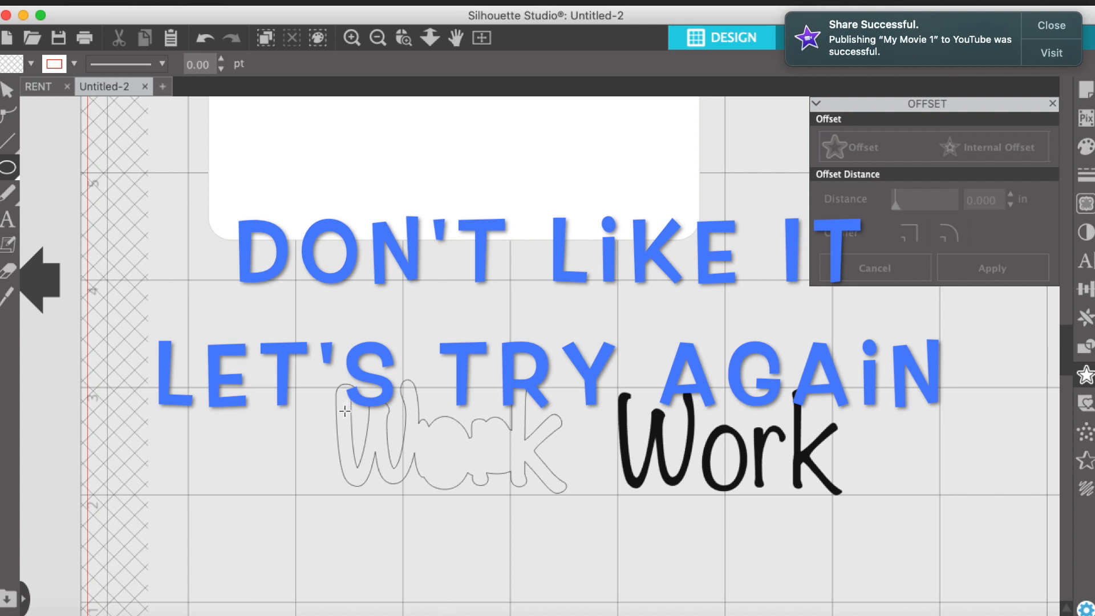
{"action": "left_click_drag", "start_coordinate": [343, 425], "coordinate": [374, 476]}
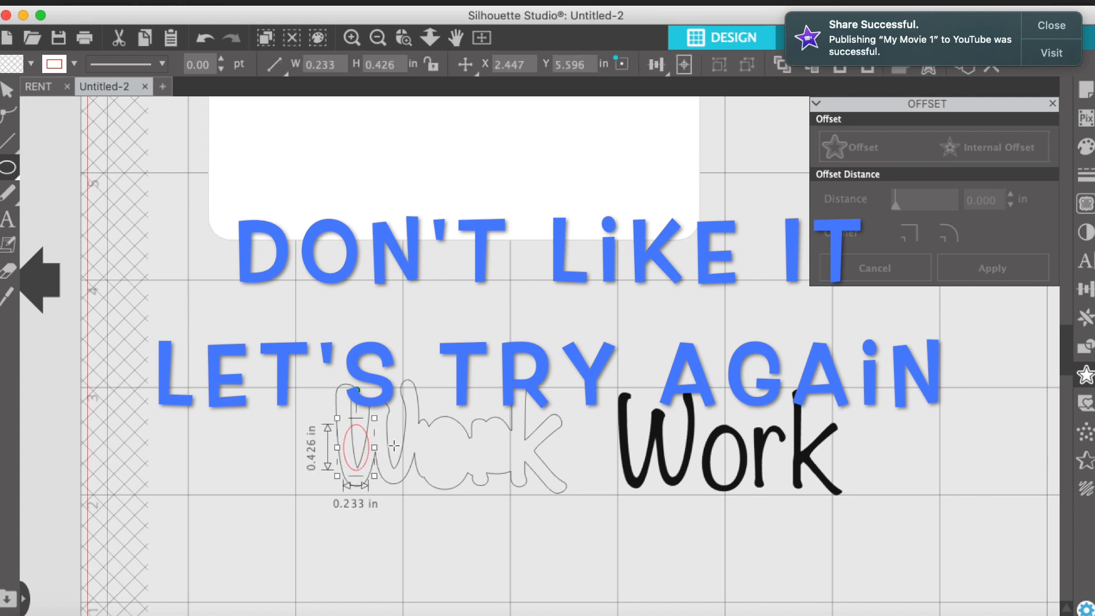
{"action": "left_click_drag", "start_coordinate": [373, 427], "coordinate": [411, 473]}
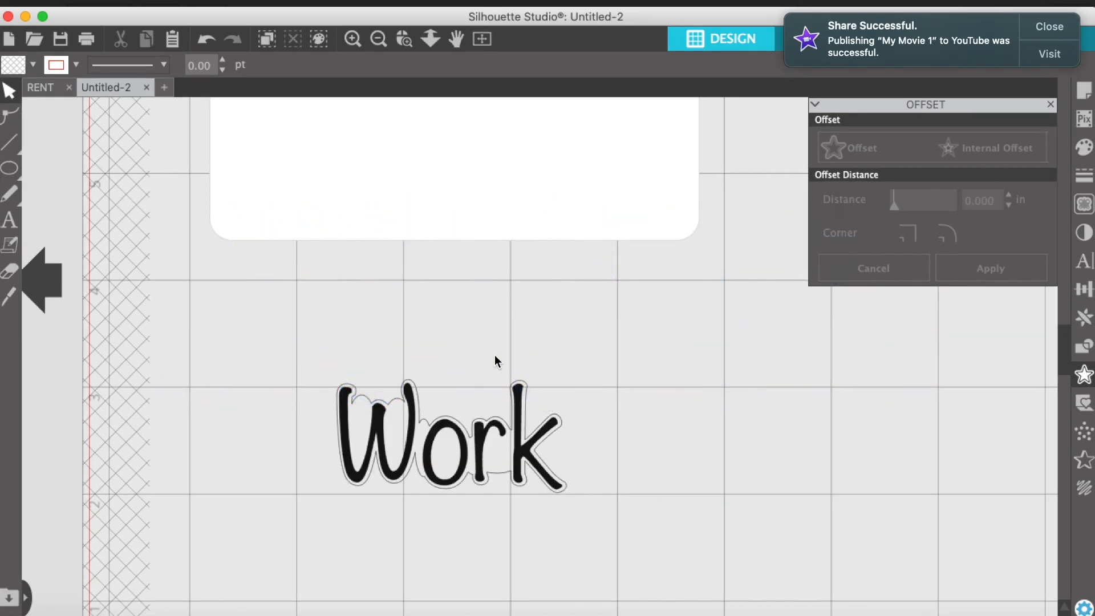
Create a new offset around the black "Work" text, reduce its distance to 0.055 in and deselect it
{"action": "left_click", "coordinate": [484, 445]}
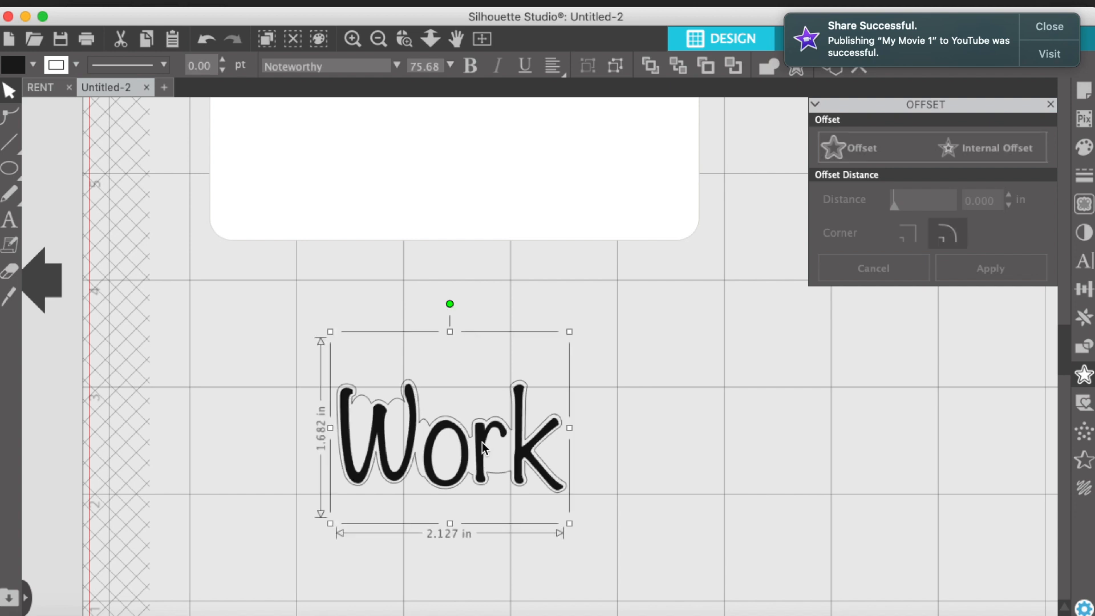
{"action": "left_click", "coordinate": [847, 148]}
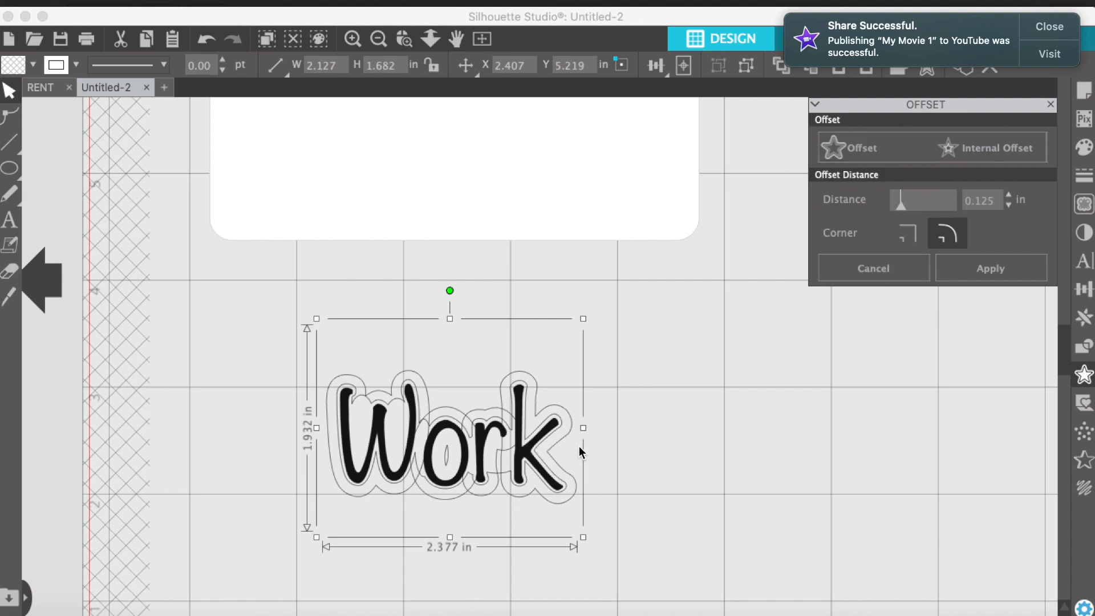
{"action": "left_click", "coordinate": [1008, 205]}
{"action": "left_click", "coordinate": [1008, 204]}
{"action": "left_click", "coordinate": [1008, 204]}
{"action": "left_click", "coordinate": [1007, 204]}
{"action": "left_click", "coordinate": [1008, 206]}
{"action": "left_click", "coordinate": [1007, 205]}
{"action": "left_click", "coordinate": [1008, 205]}
{"action": "left_click", "coordinate": [1008, 205]}
{"action": "left_click", "coordinate": [1008, 205]}
{"action": "left_click", "coordinate": [1008, 205]}
{"action": "left_click", "coordinate": [1008, 205]}
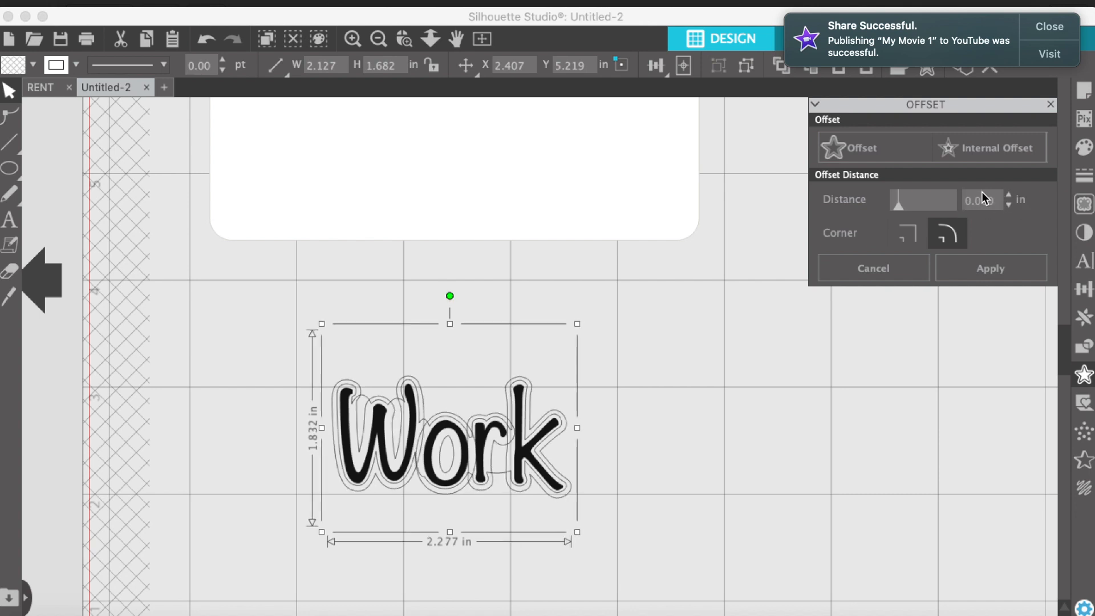
{"action": "left_click", "coordinate": [1009, 205]}
{"action": "left_click", "coordinate": [1011, 205]}
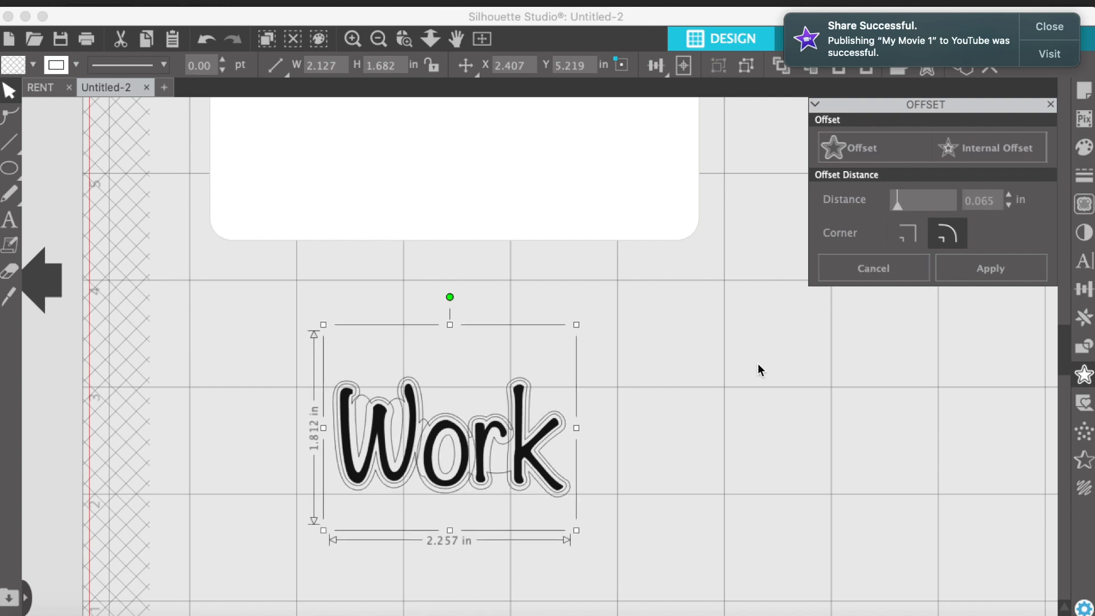
{"action": "left_click", "coordinate": [1007, 206]}
{"action": "left_click", "coordinate": [1006, 206]}
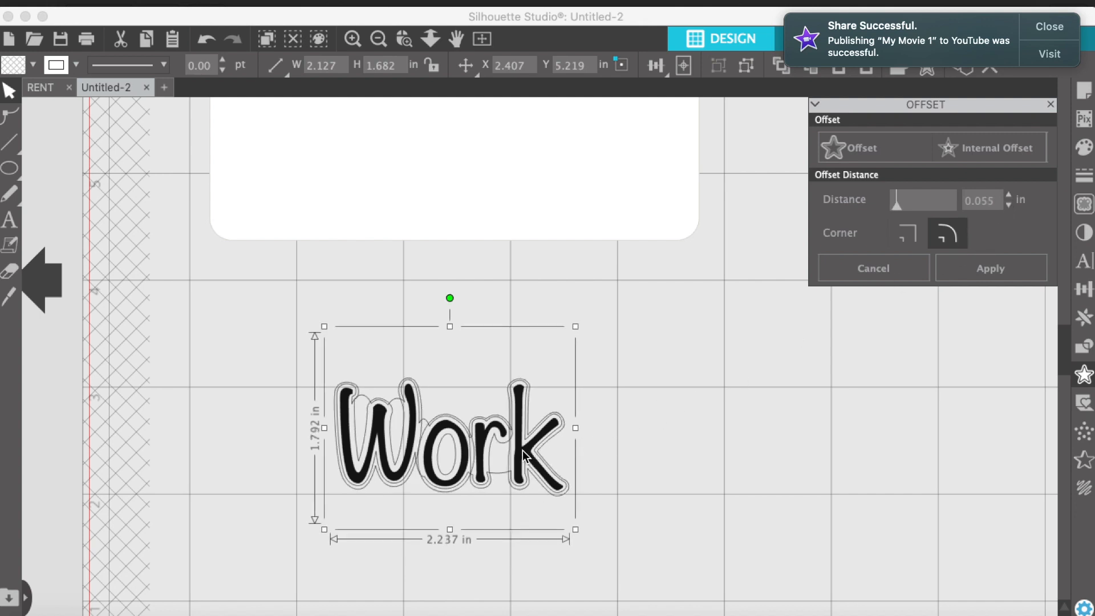
{"action": "left_click", "coordinate": [633, 399]}
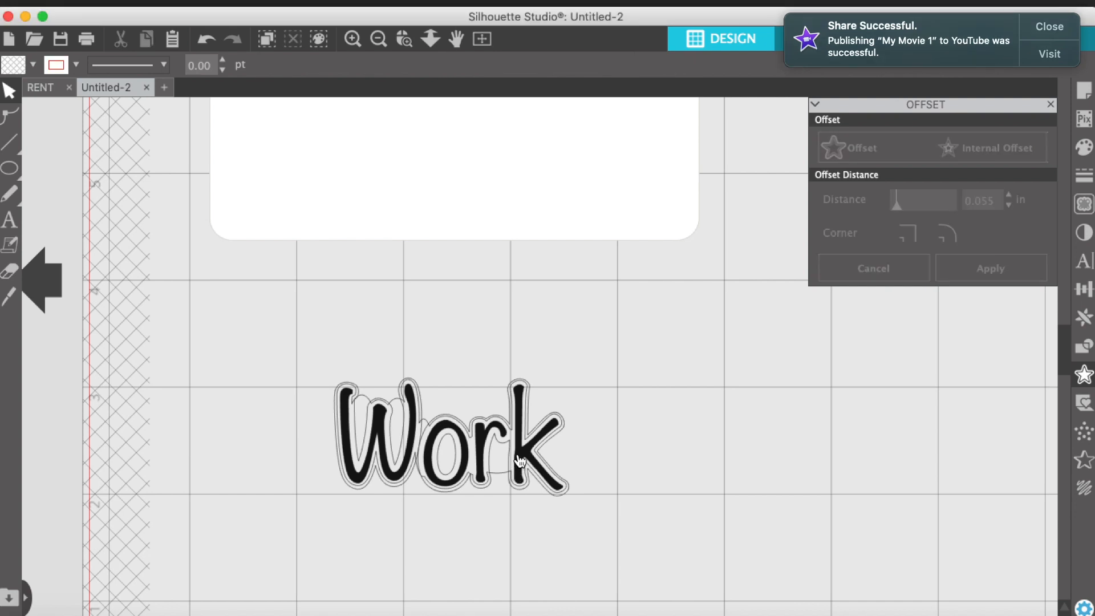
Move the black "Work" beside the outlines and place the welded outline with the bumpy edges below the new offset outlines
{"action": "left_click_drag", "start_coordinate": [535, 452], "coordinate": [805, 428]}
{"action": "left_click", "coordinate": [569, 471]}
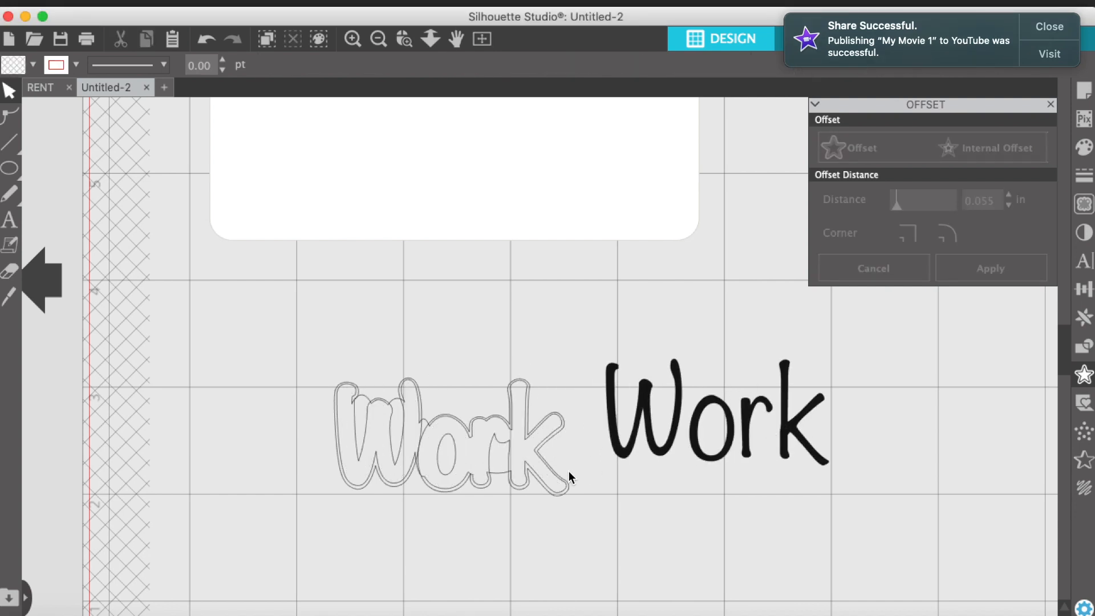
{"action": "left_click", "coordinate": [481, 424]}
{"action": "left_click", "coordinate": [492, 297]}
{"action": "left_click_drag", "start_coordinate": [437, 433], "coordinate": [447, 546]}
{"action": "left_click", "coordinate": [525, 435]}
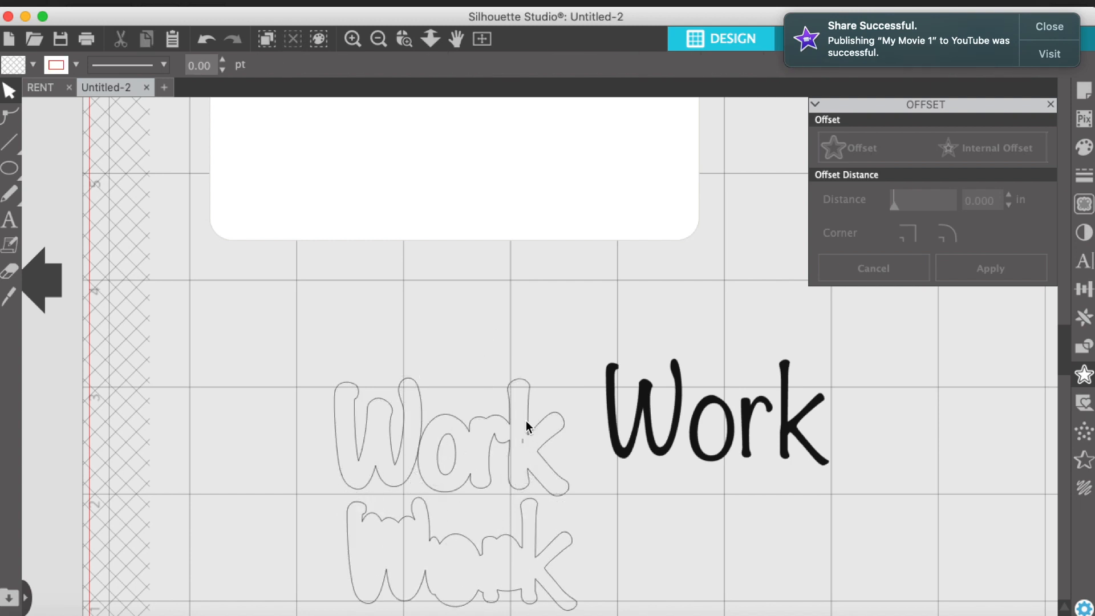
{"action": "left_click", "coordinate": [525, 424]}
{"action": "left_click", "coordinate": [501, 311]}
{"action": "left_click", "coordinate": [491, 453]}
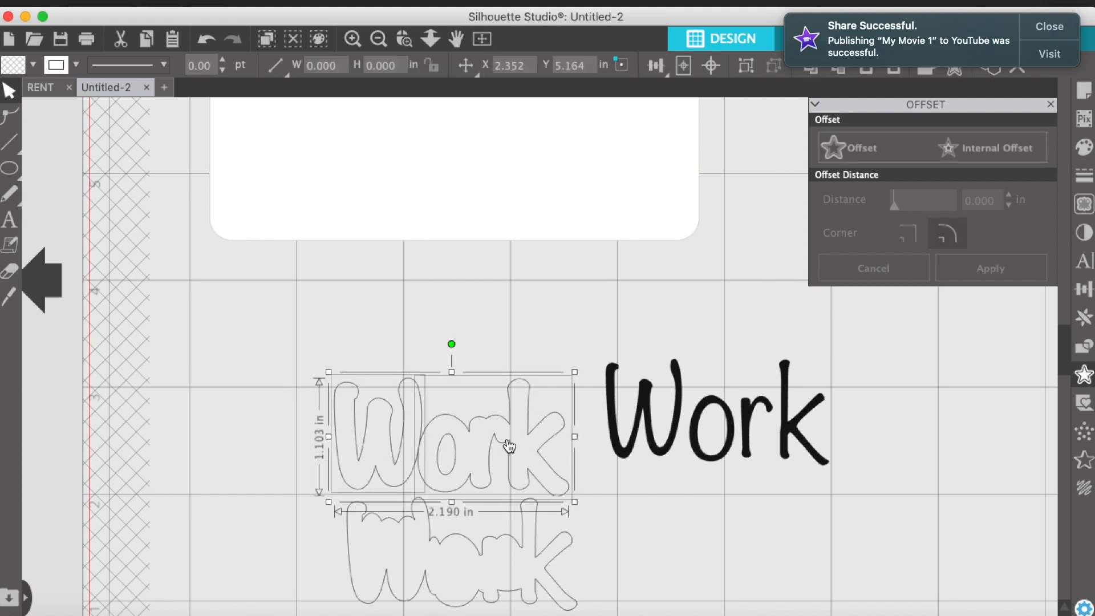
{"action": "left_click", "coordinate": [370, 329]}
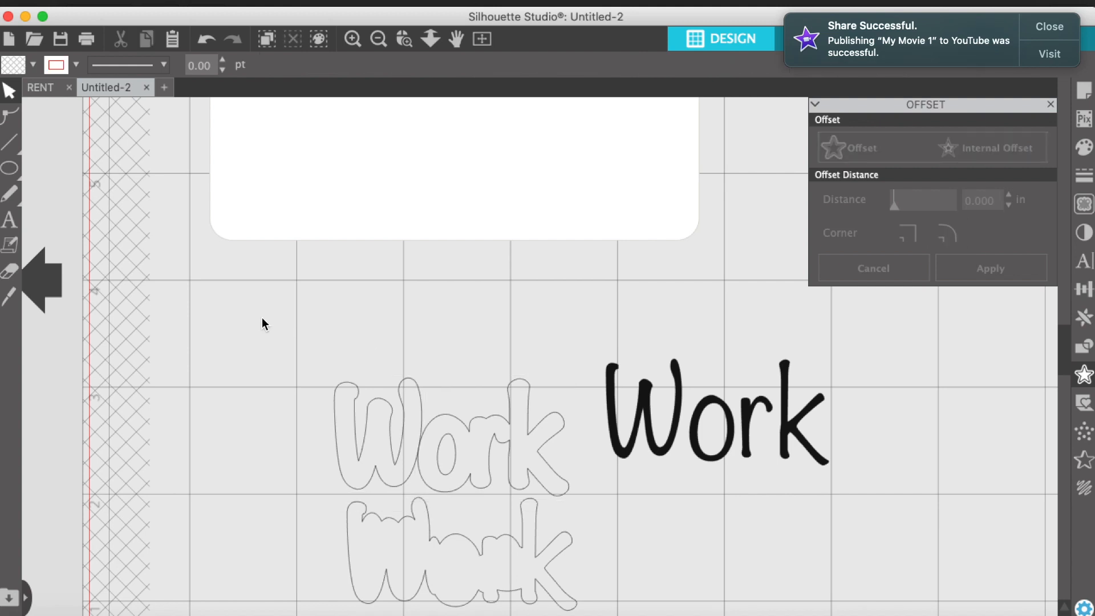
Draw an ellipse over the overlap between the outlined "W" and "o", and another about 0.24 by 0.52 in over the hole of the "o"
{"action": "left_click", "coordinate": [15, 174]}
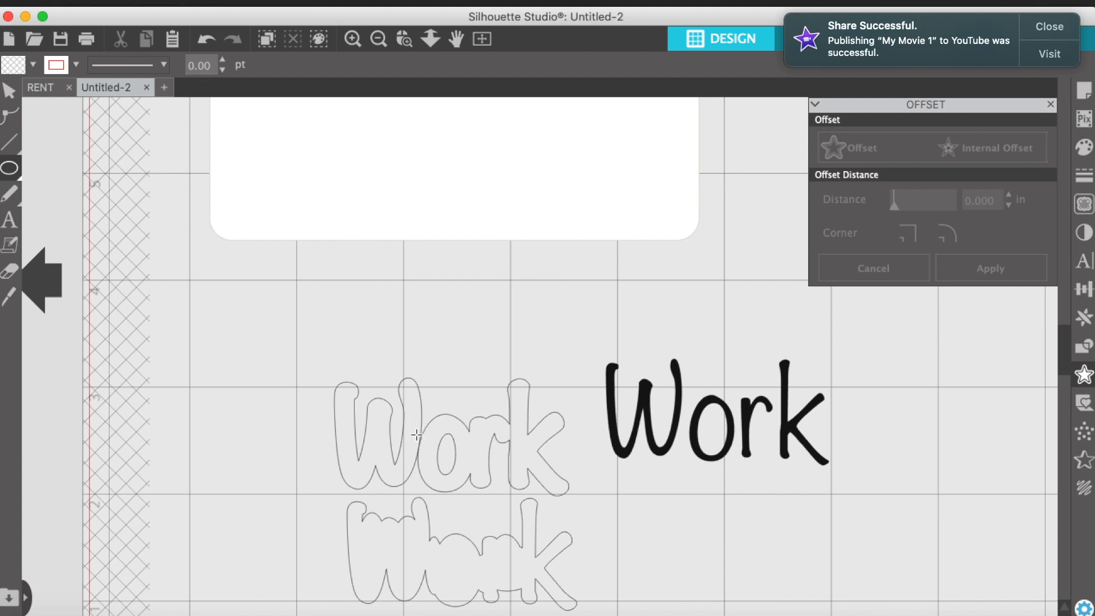
{"action": "left_click_drag", "start_coordinate": [415, 432], "coordinate": [424, 469]}
{"action": "left_click_drag", "start_coordinate": [434, 424], "coordinate": [460, 481]}
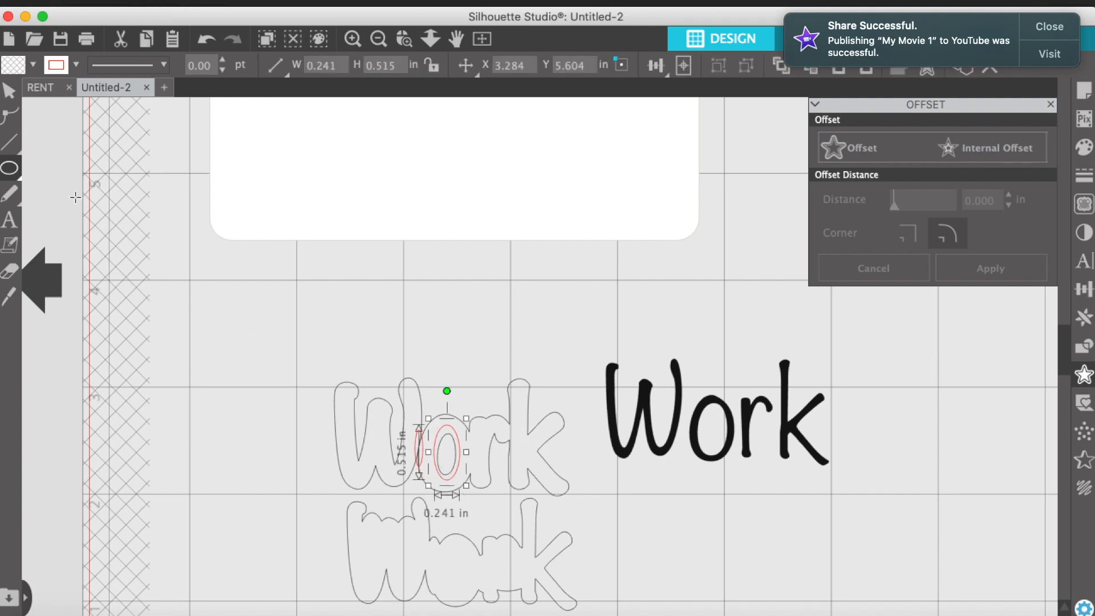
Weld the two ellipses and the "Work" offset outlines into one shape and deselect it
{"action": "left_click", "coordinate": [10, 92]}
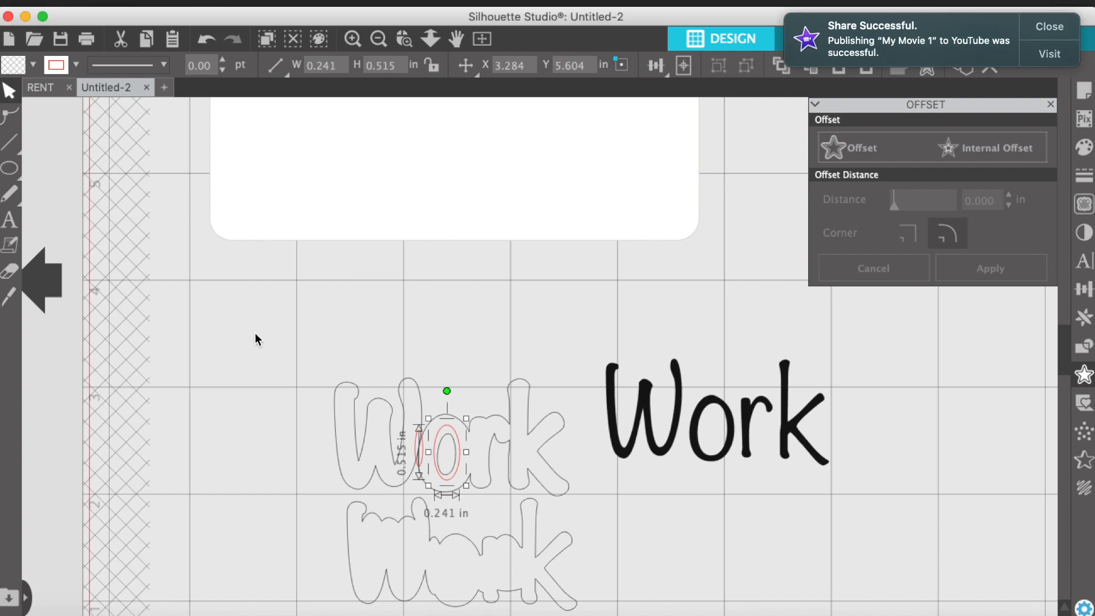
{"action": "left_click_drag", "start_coordinate": [301, 359], "coordinate": [474, 476]}
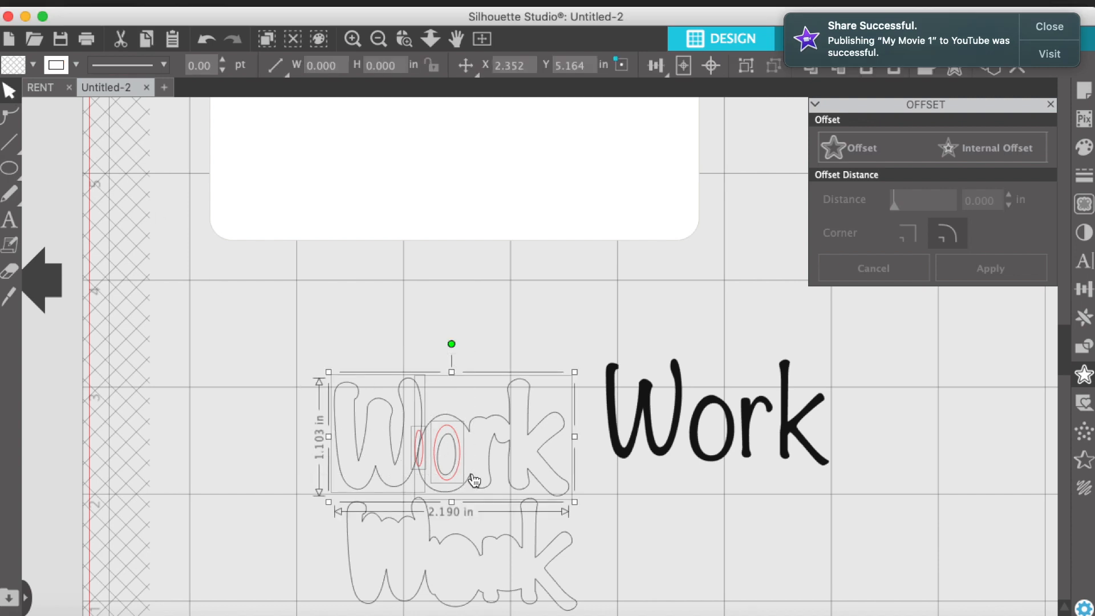
{"action": "right_click", "coordinate": [473, 476]}
{"action": "scroll", "coordinate": [516, 546], "scroll_direction": "down", "scroll_amount": 5}
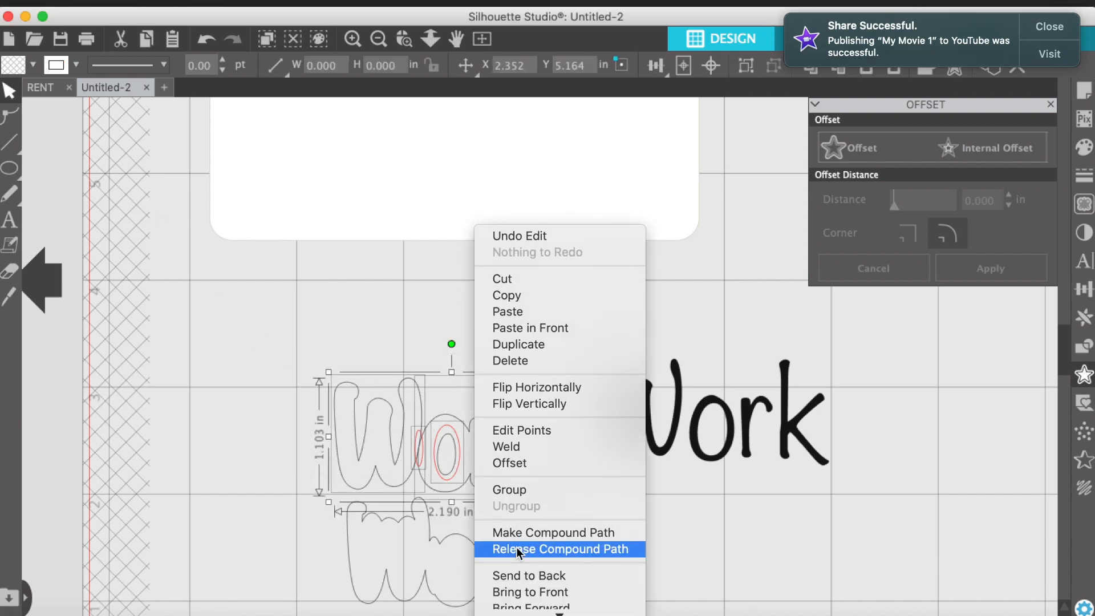
{"action": "left_click", "coordinate": [509, 448]}
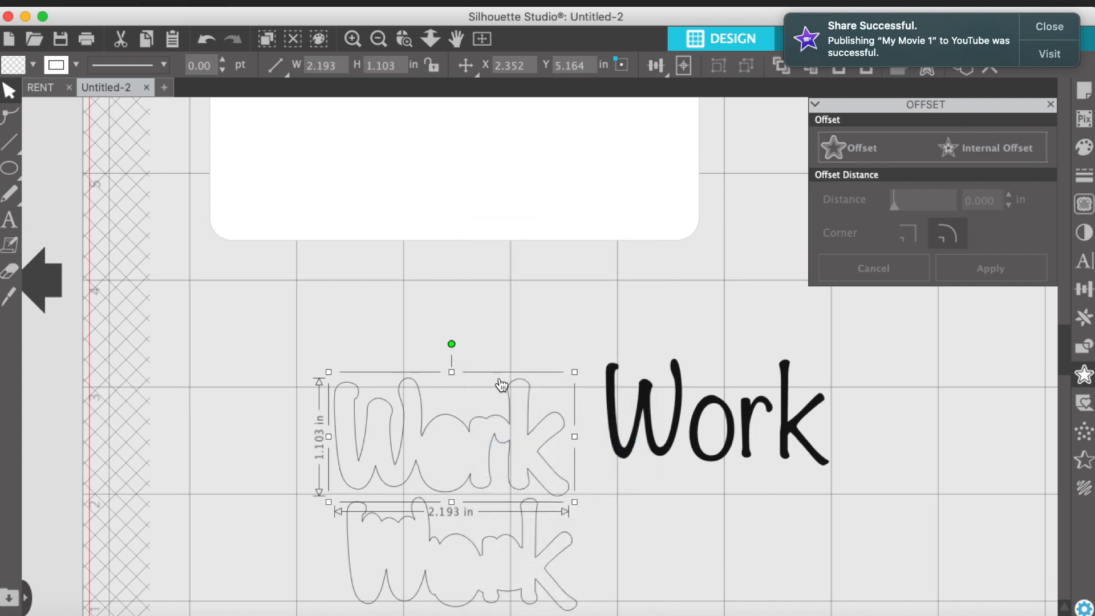
{"action": "left_click", "coordinate": [487, 342]}
Move the black "Work" inside the newly welded outline and delete the bumpy outline below it
{"action": "left_click_drag", "start_coordinate": [746, 441], "coordinate": [482, 458]}
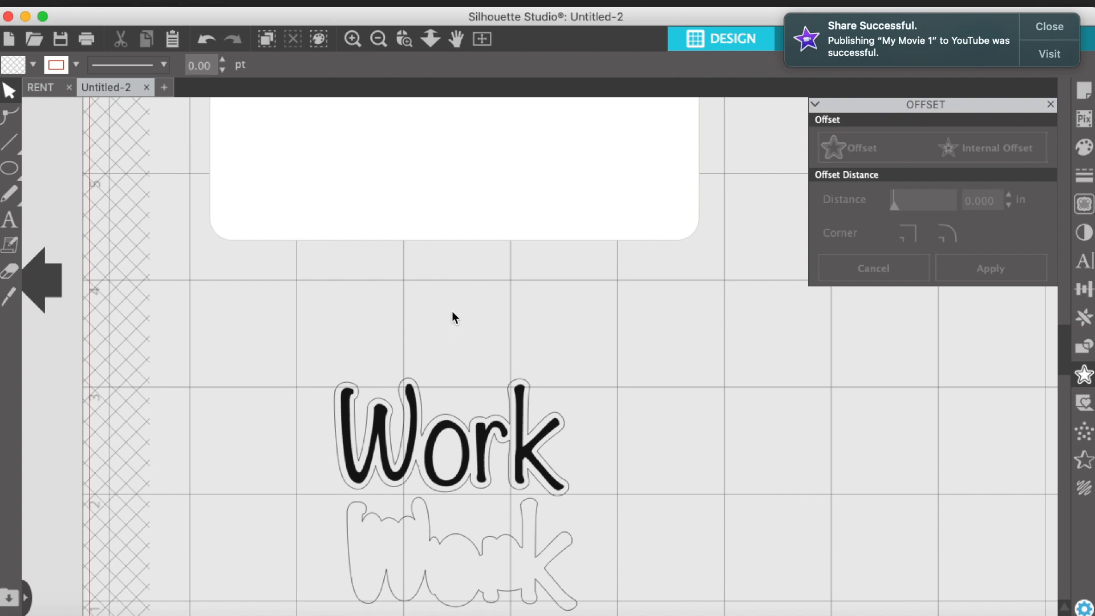
{"action": "left_click", "coordinate": [450, 539]}
{"action": "key", "text": "Delete"}
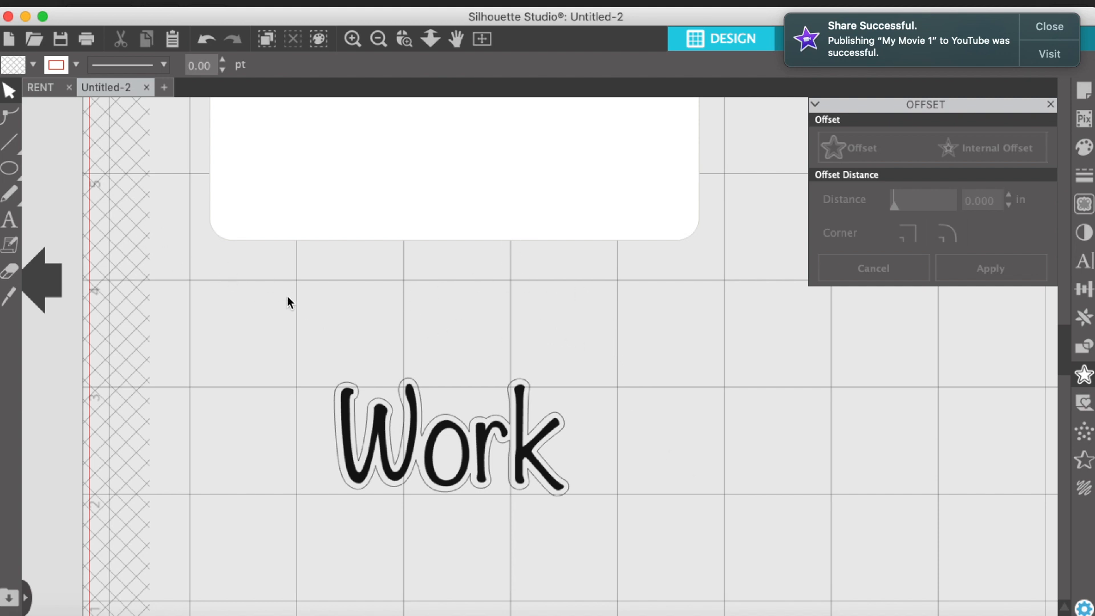
{"action": "left_click_drag", "start_coordinate": [324, 330], "coordinate": [557, 511]}
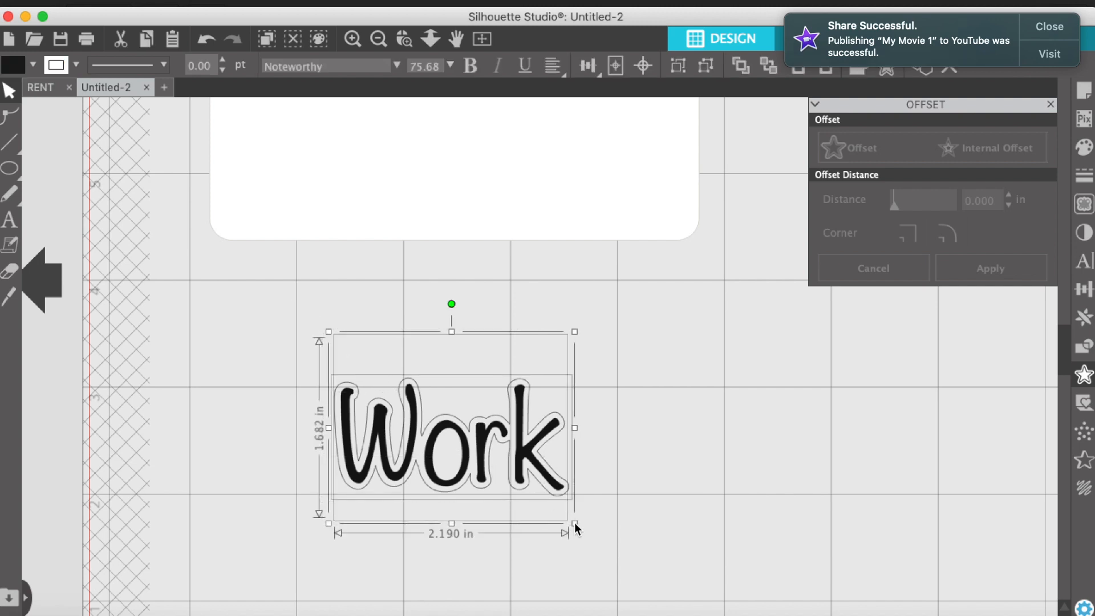
{"action": "right_click", "coordinate": [494, 447]}
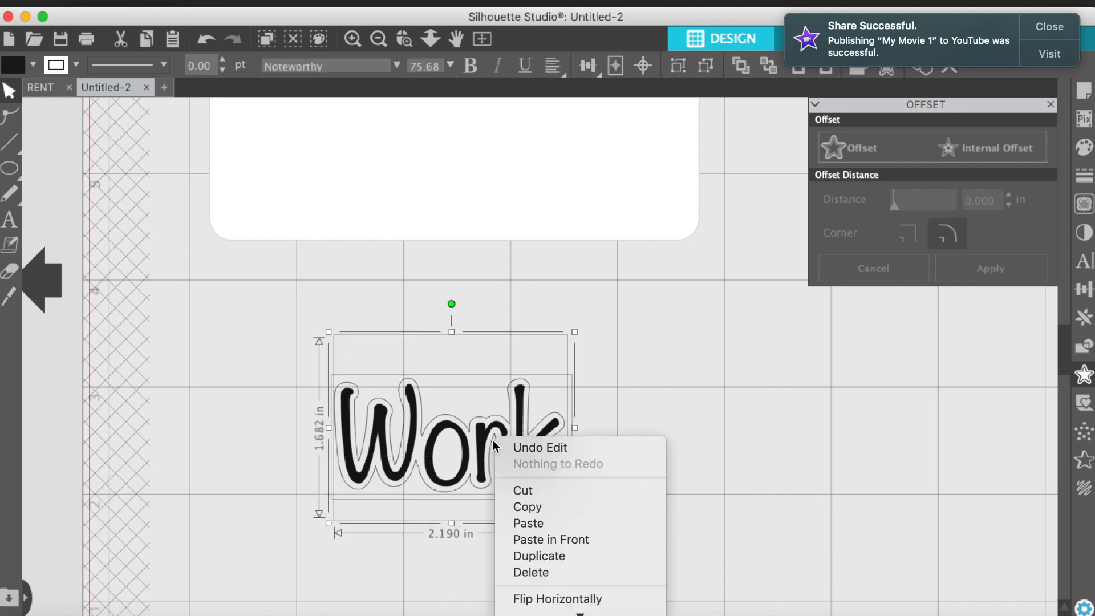
{"action": "scroll", "coordinate": [532, 495], "scroll_direction": "down", "scroll_amount": 3}
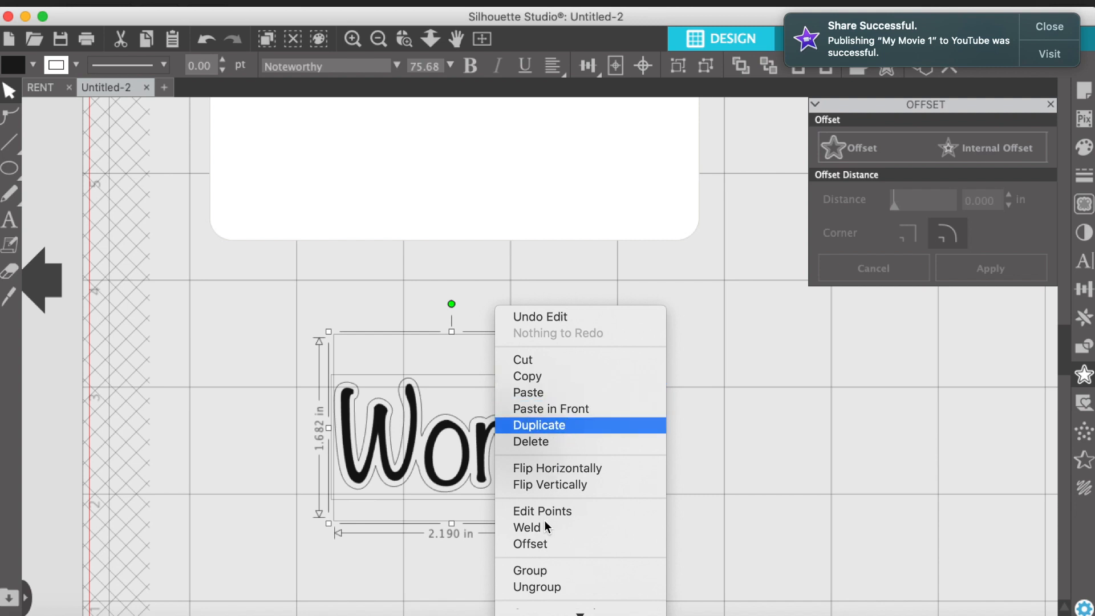
{"action": "left_click", "coordinate": [760, 486]}
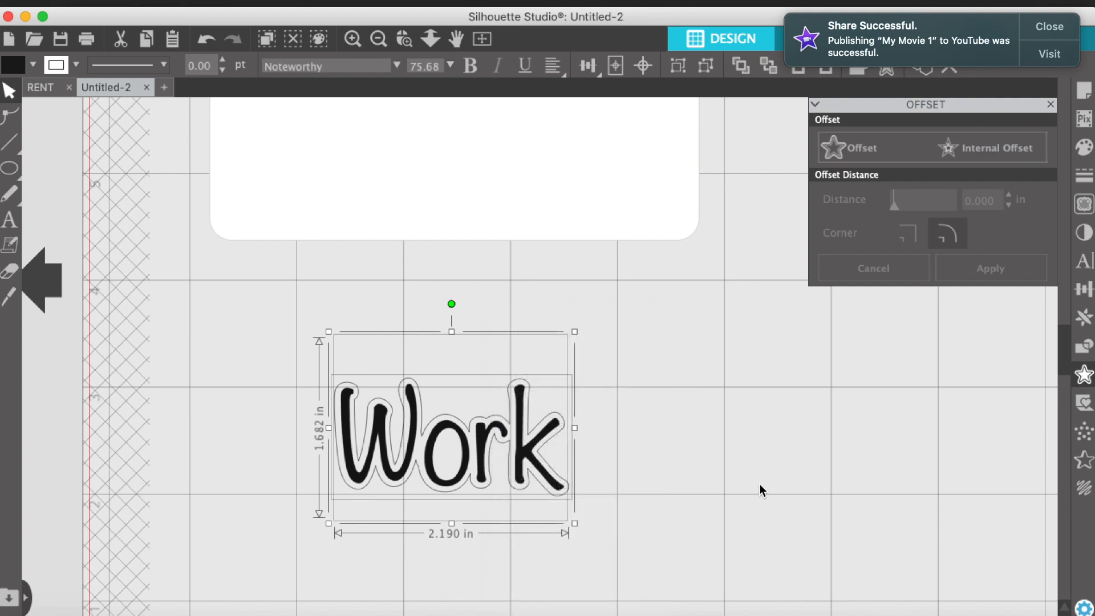
{"action": "left_click", "coordinate": [670, 388]}
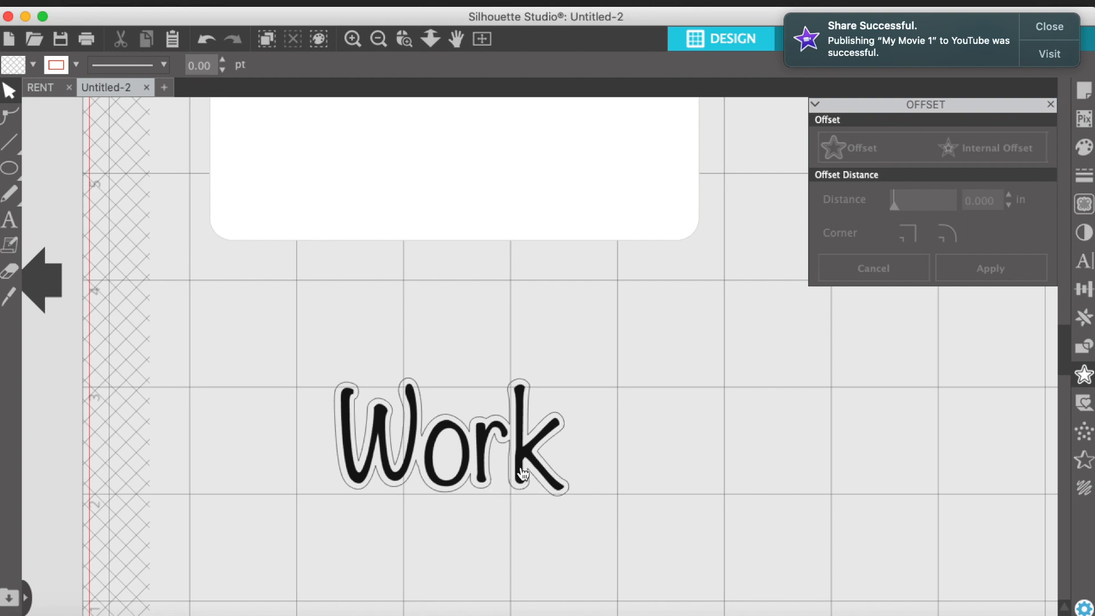
Move the black "Work" below the outline and draw an ellipse over the gap between "r" and "k", widened to about 0.37 by 0.56 in
{"action": "left_click_drag", "start_coordinate": [497, 481], "coordinate": [419, 543]}
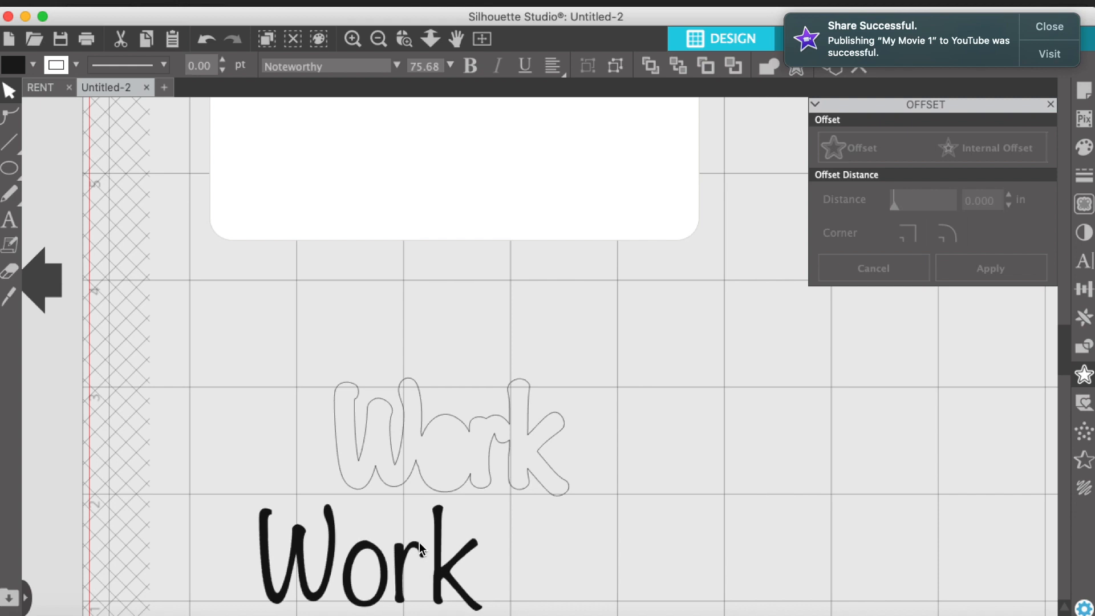
{"action": "left_click", "coordinate": [93, 292]}
{"action": "left_click", "coordinate": [9, 168]}
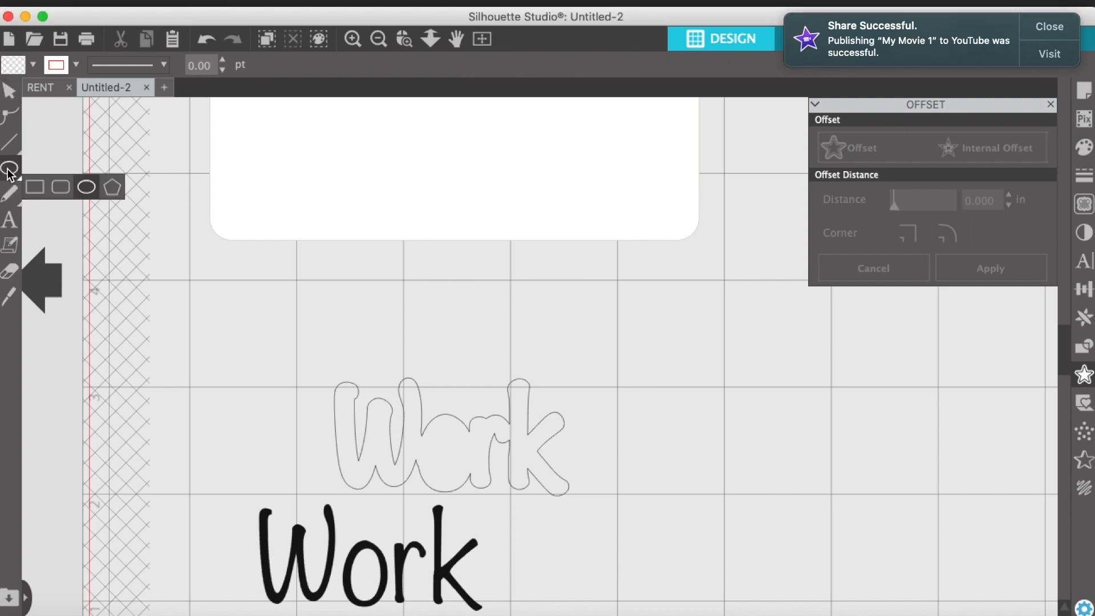
{"action": "left_click", "coordinate": [88, 169]}
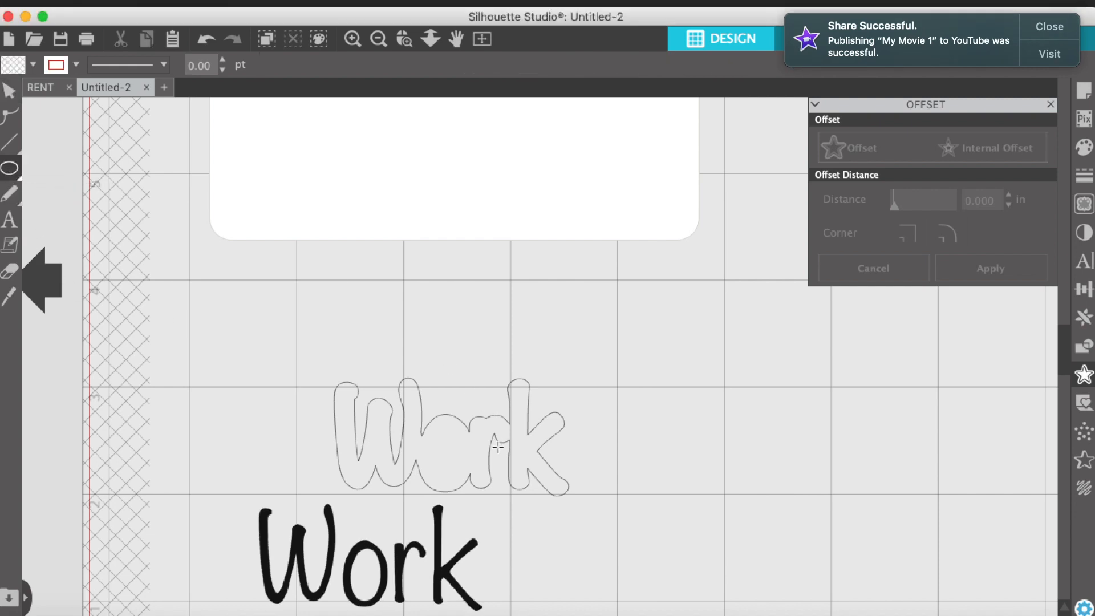
{"action": "left_click_drag", "start_coordinate": [486, 428], "coordinate": [515, 486]}
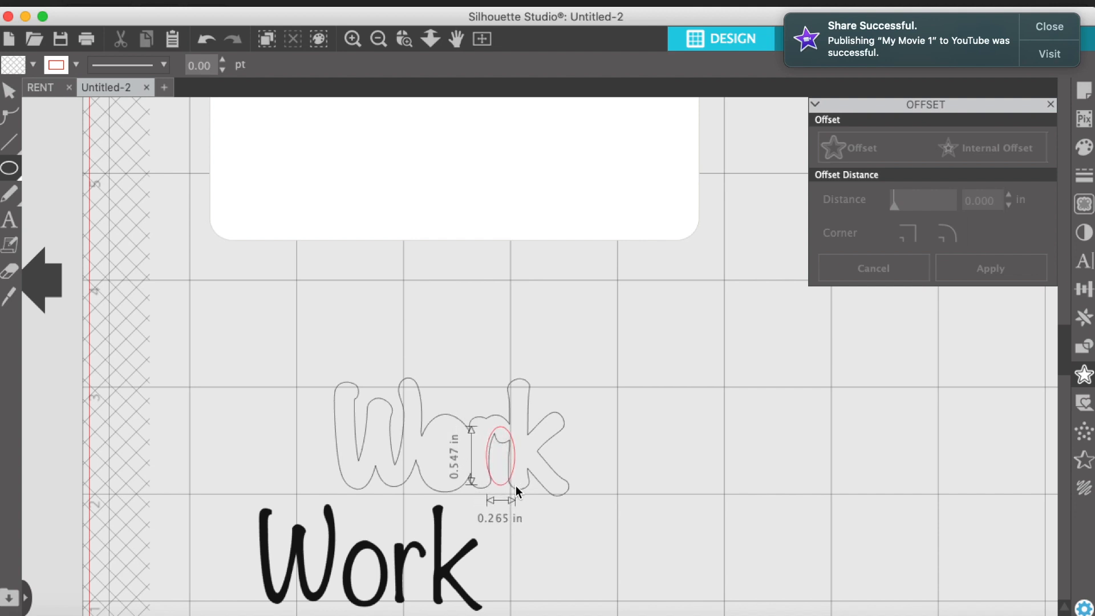
{"action": "left_click_drag", "start_coordinate": [516, 485], "coordinate": [513, 485]}
{"action": "left_click", "coordinate": [9, 90]}
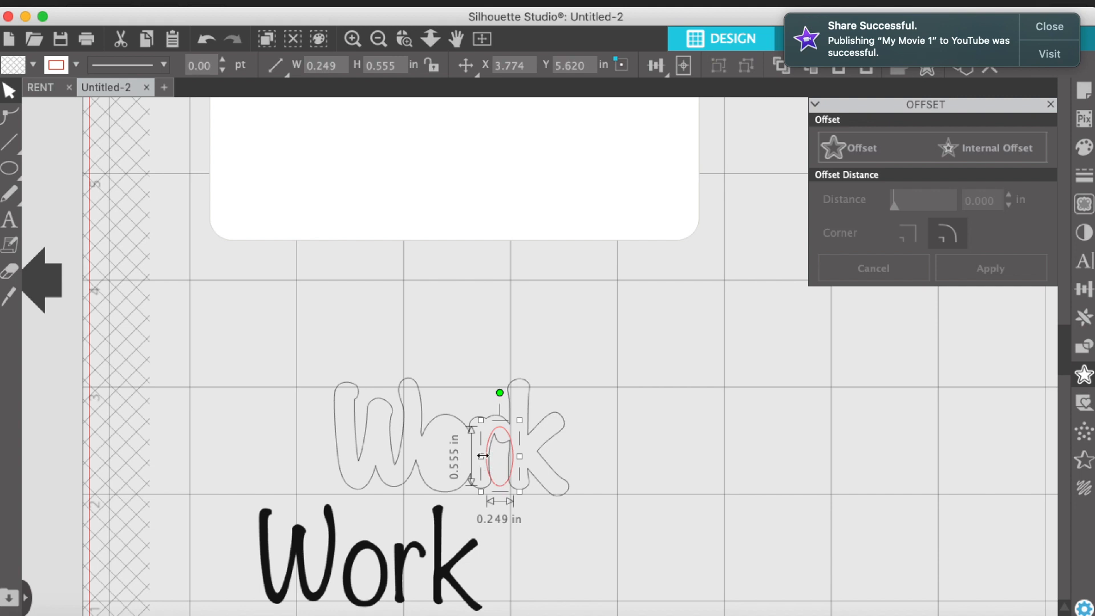
{"action": "left_click_drag", "start_coordinate": [482, 456], "coordinate": [468, 459]}
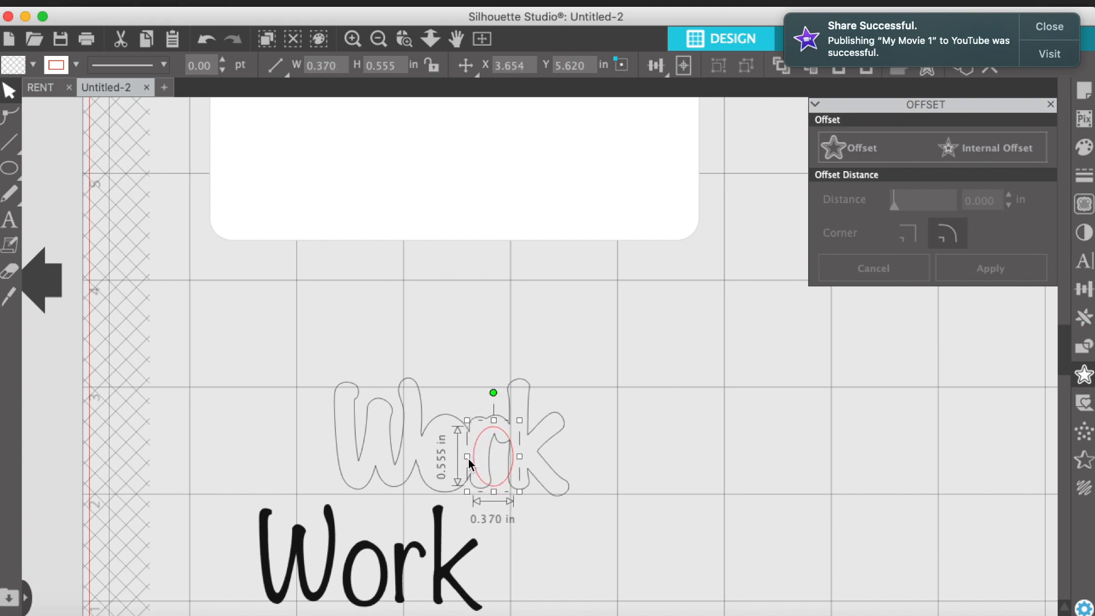
Weld the ellipse between "r" and "k" to the "Work" outline and deselect the result
{"action": "left_click_drag", "start_coordinate": [362, 348], "coordinate": [566, 474]}
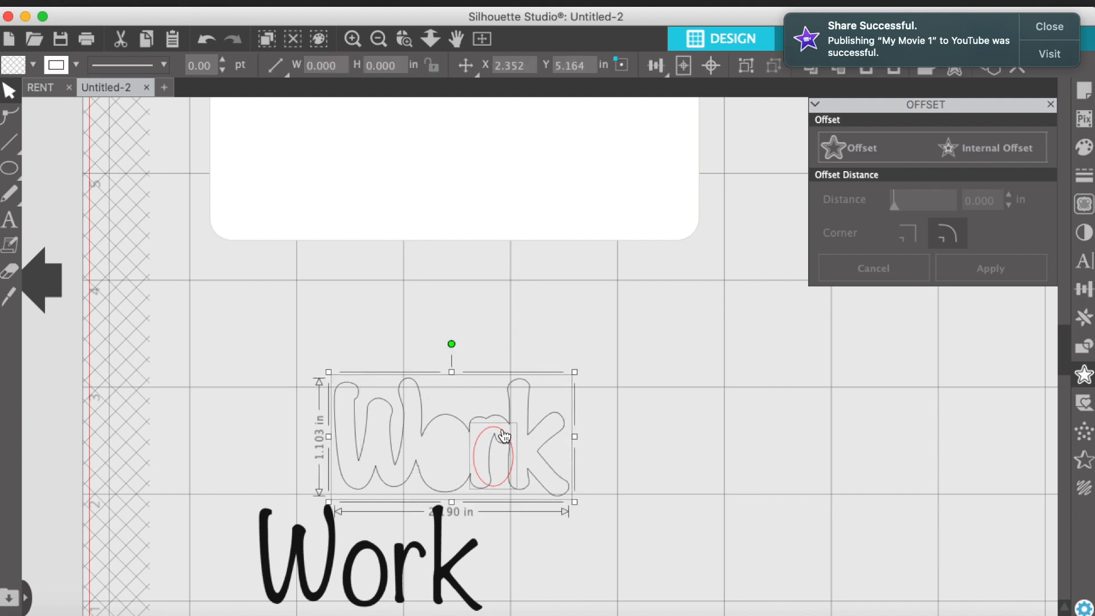
{"action": "right_click", "coordinate": [443, 442]}
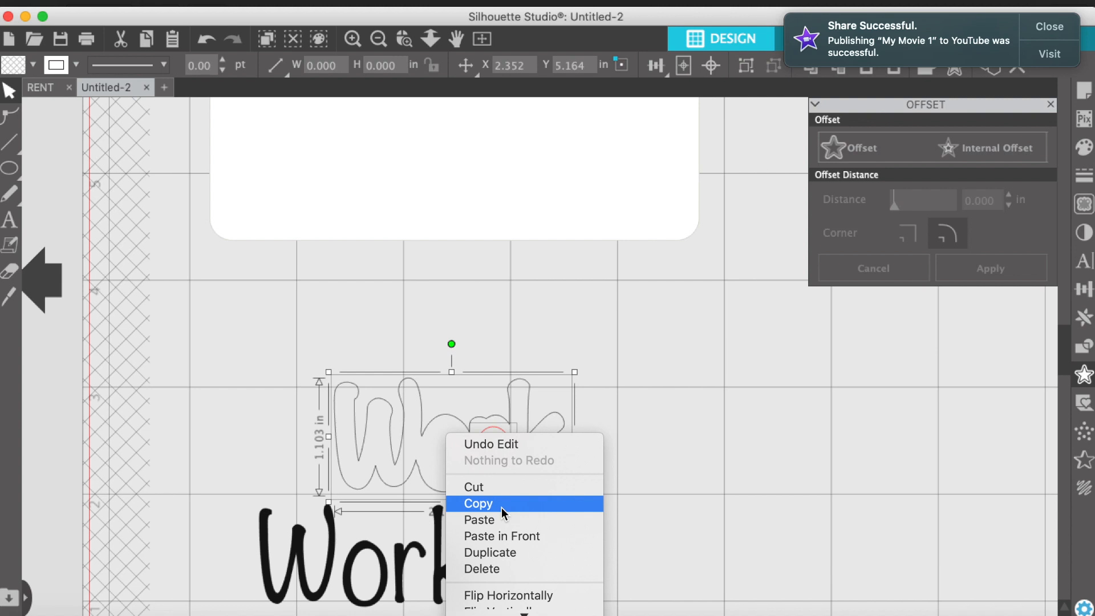
{"action": "scroll", "coordinate": [501, 507], "scroll_direction": "down", "scroll_amount": 3}
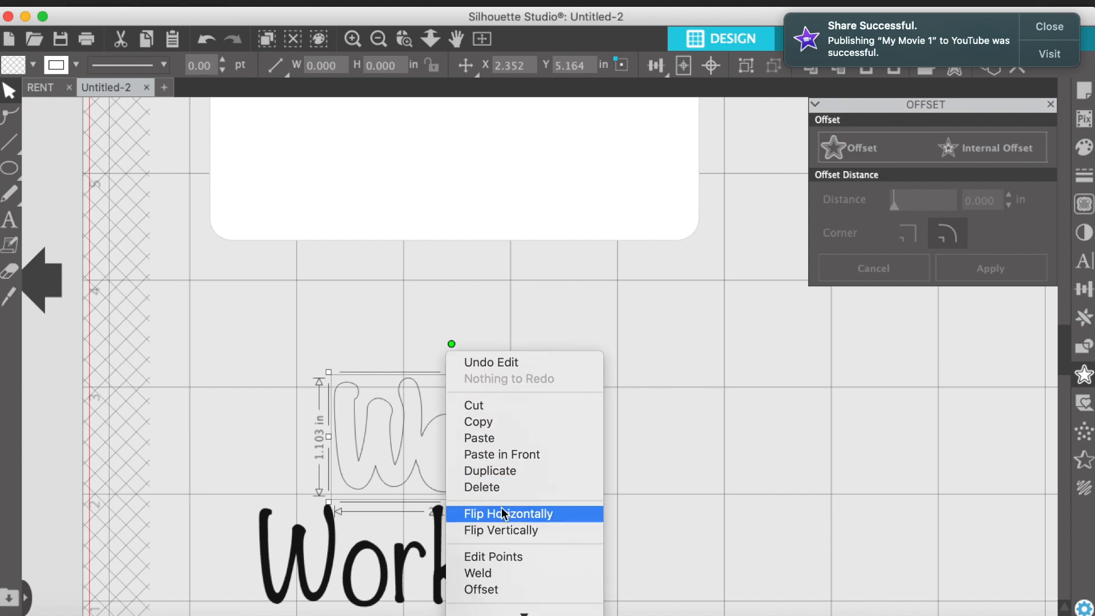
{"action": "left_click", "coordinate": [485, 572]}
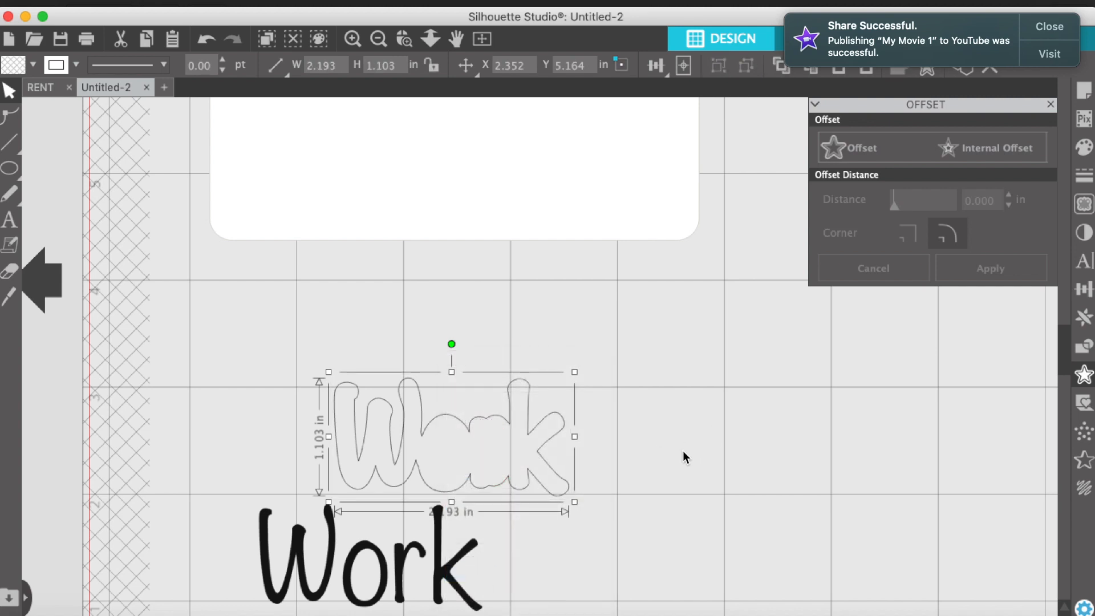
{"action": "left_click", "coordinate": [717, 519]}
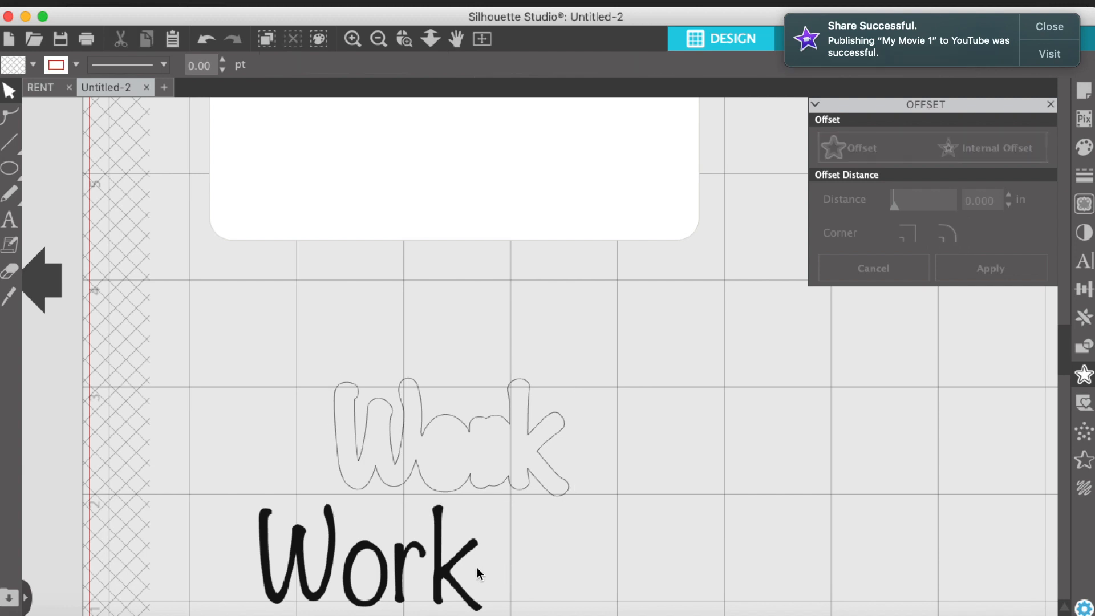
Move the black "Work" back inside the welded outline and deselect it
{"action": "left_click_drag", "start_coordinate": [441, 572], "coordinate": [526, 450]}
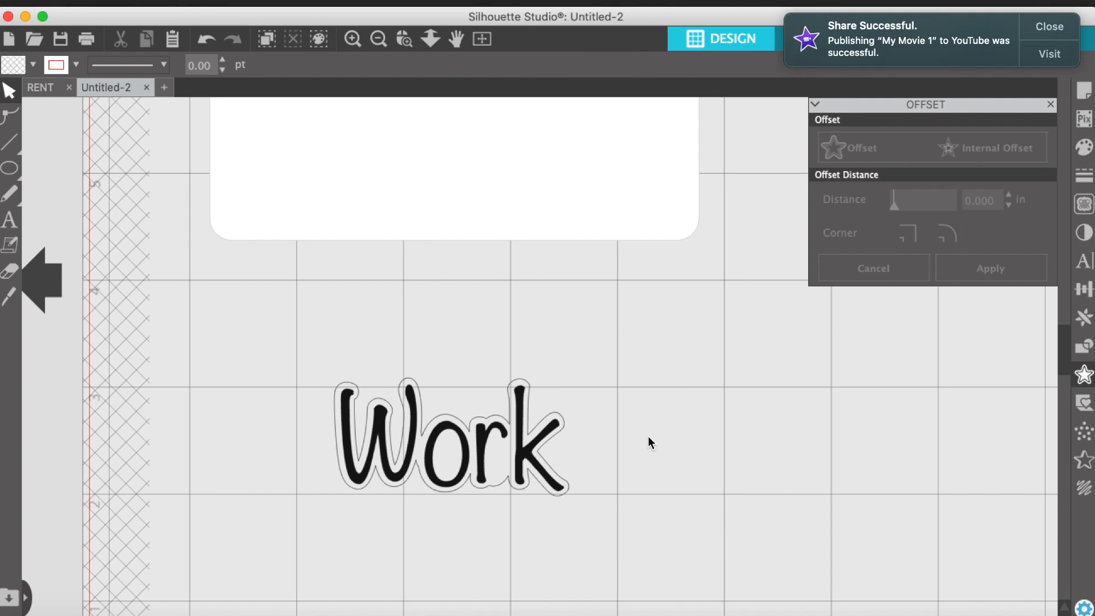
{"action": "left_click", "coordinate": [350, 390]}
{"action": "left_click", "coordinate": [652, 389]}
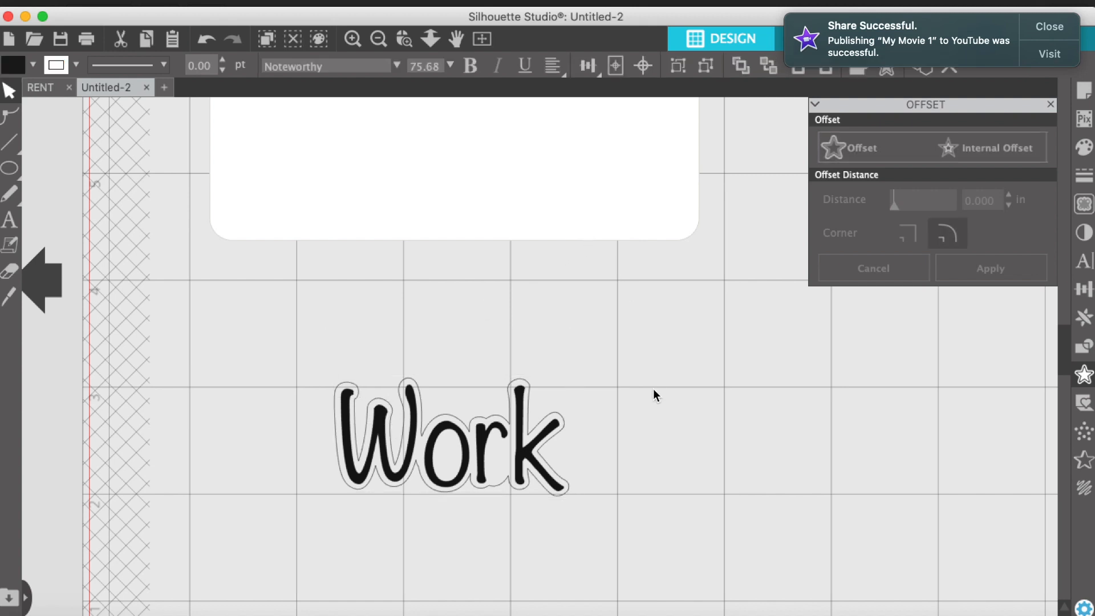
{"action": "left_click", "coordinate": [522, 451]}
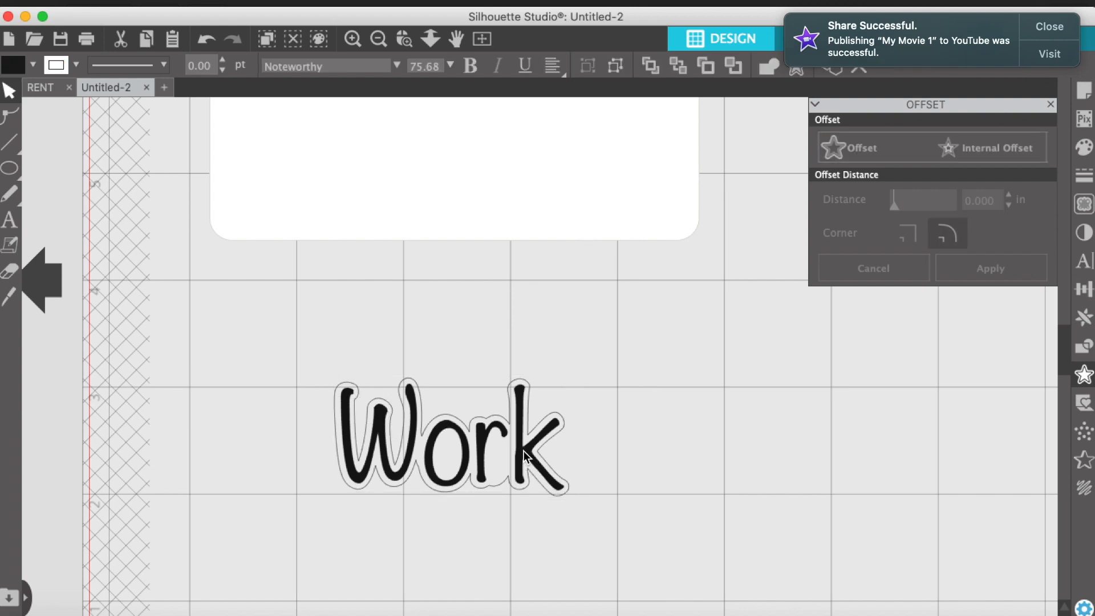
{"action": "left_click", "coordinate": [611, 333]}
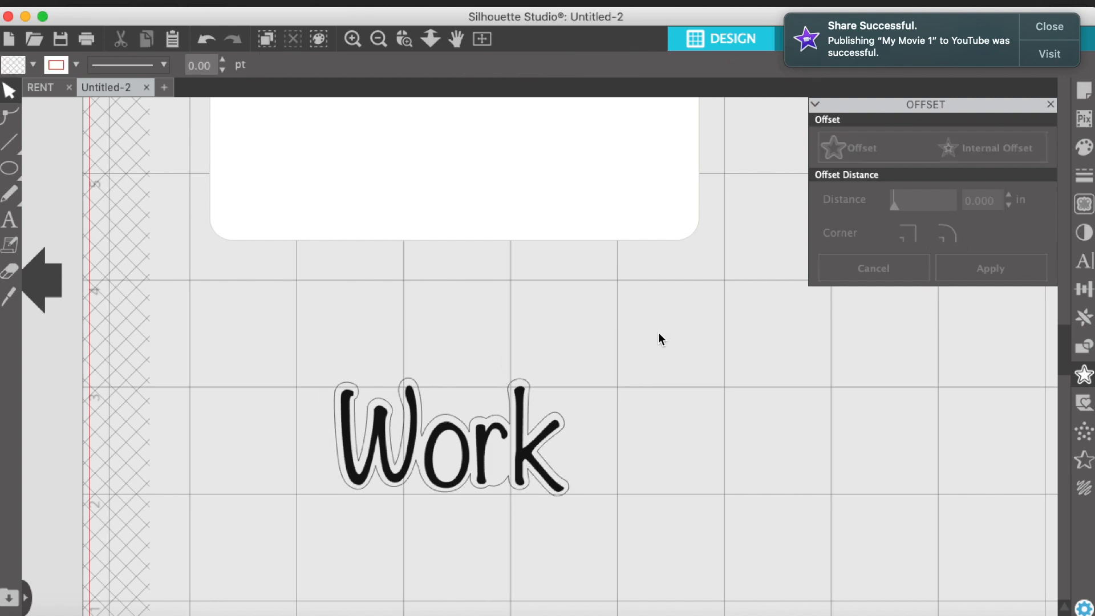
Center the black "Work" and its outline on each other, nudge the text up to fit inside the outline, and select both
{"action": "left_click", "coordinate": [349, 384]}
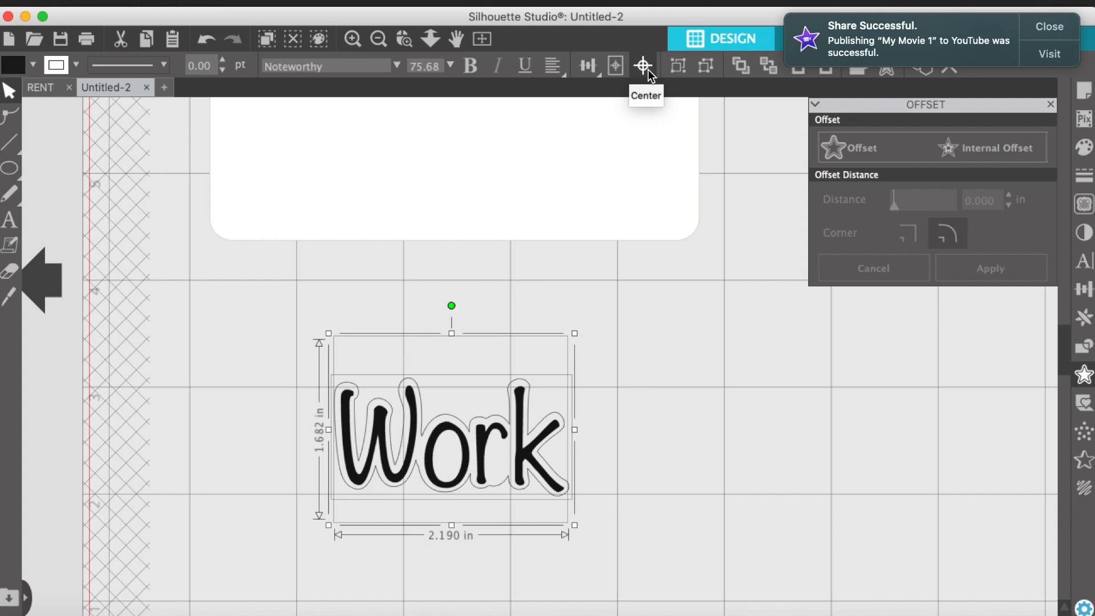
{"action": "left_click", "coordinate": [644, 67]}
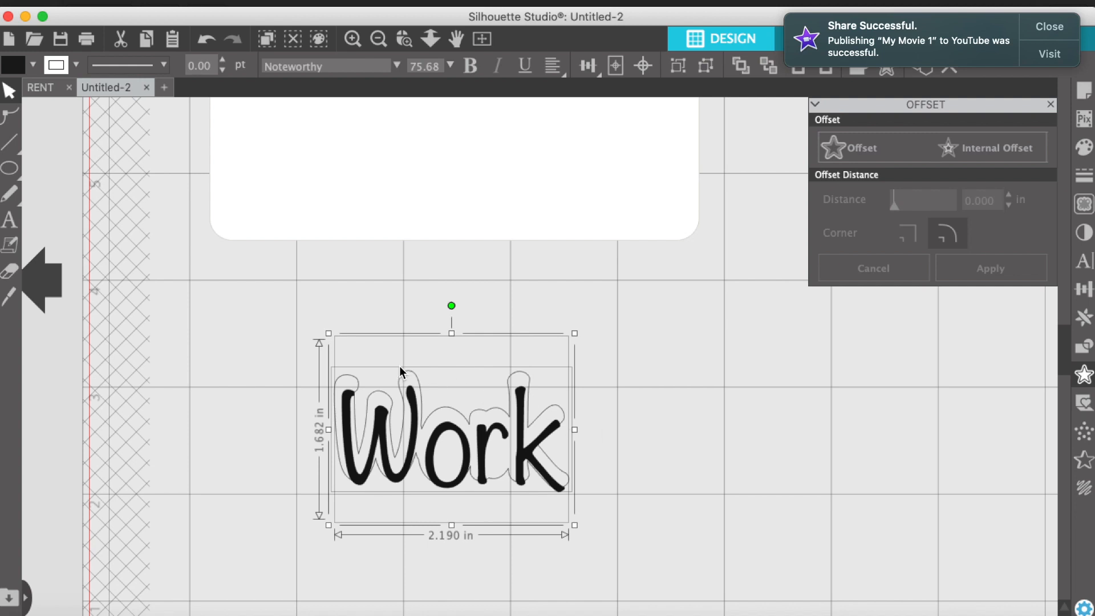
{"action": "left_click", "coordinate": [669, 436]}
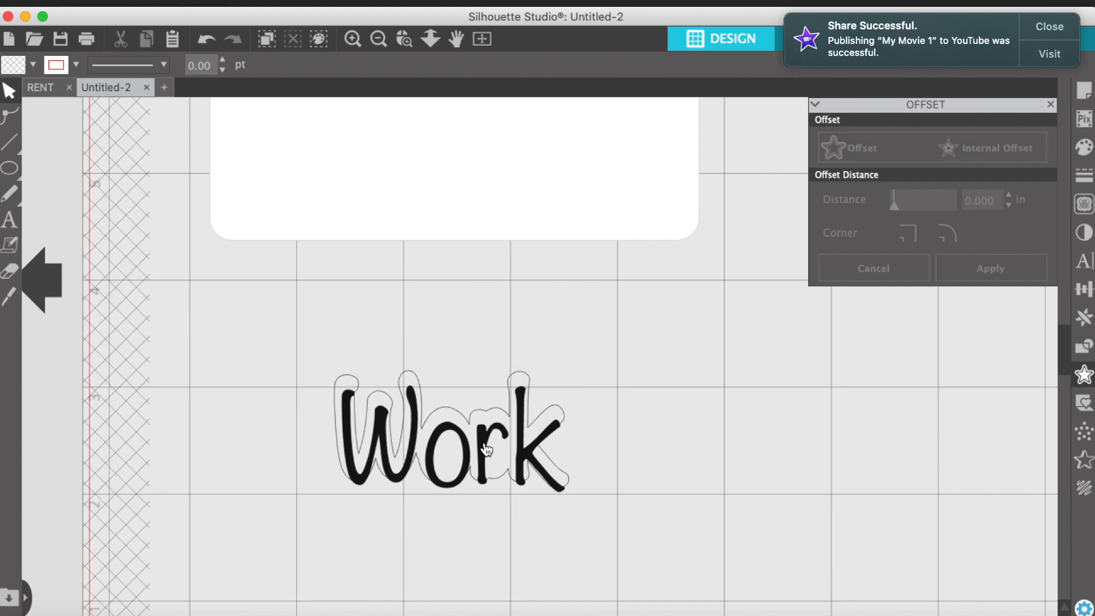
{"action": "left_click_drag", "start_coordinate": [486, 444], "coordinate": [487, 432]}
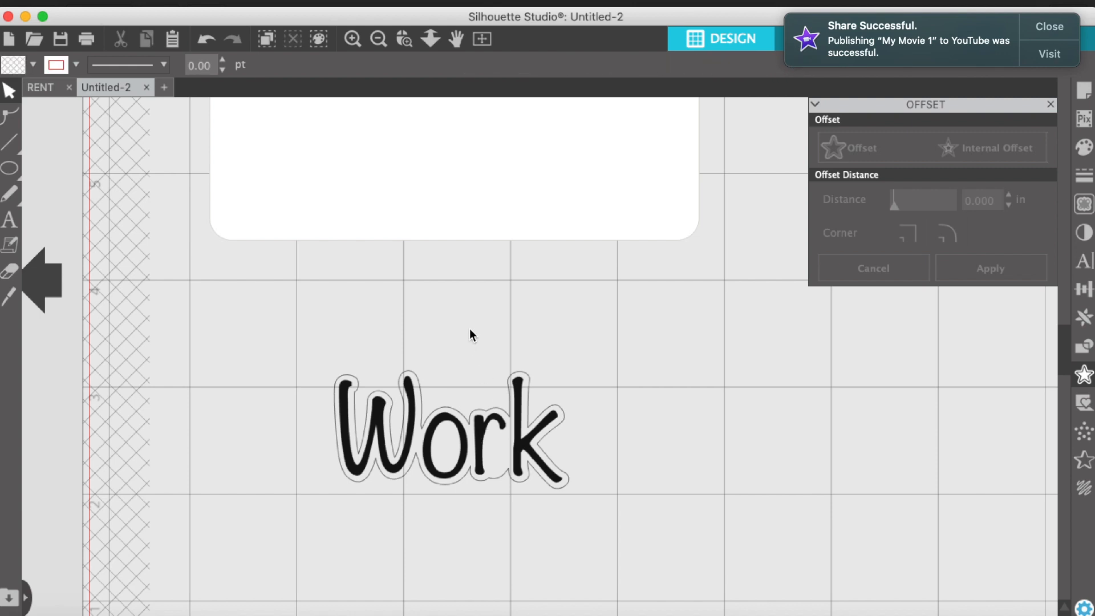
{"action": "left_click_drag", "start_coordinate": [298, 346], "coordinate": [610, 508]}
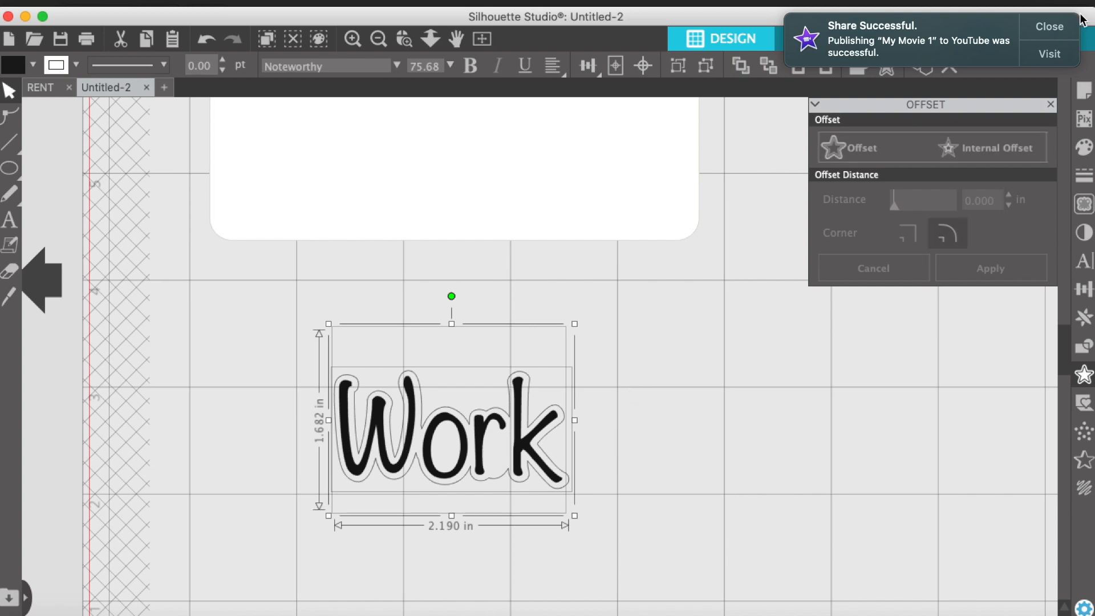
Dismiss the publishing notification and close the Offset settings
{"action": "left_click", "coordinate": [1049, 27]}
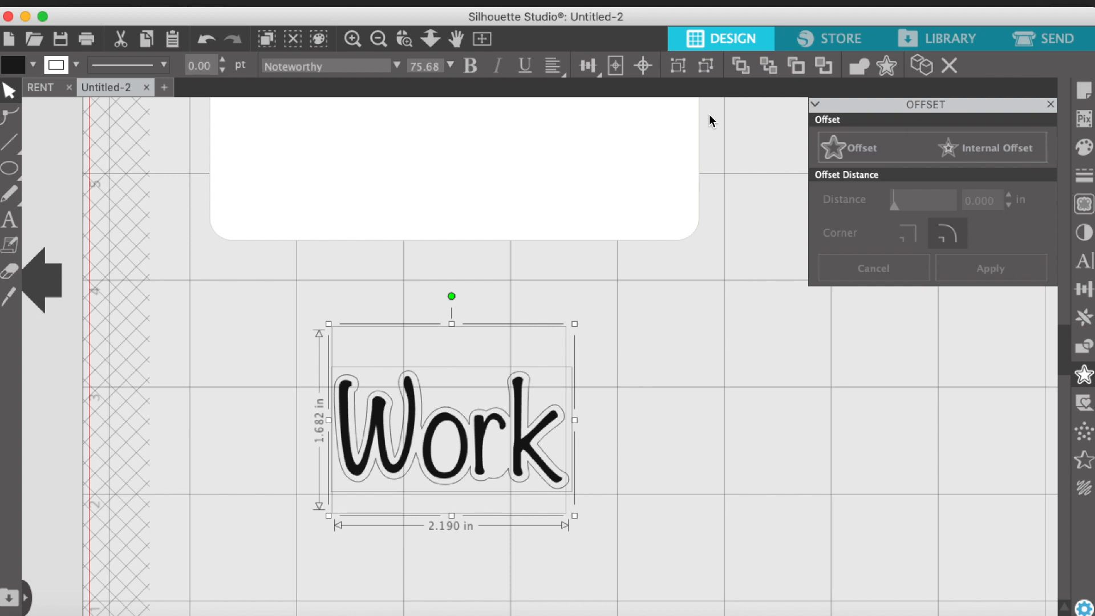
{"action": "left_click", "coordinate": [381, 43]}
{"action": "left_click", "coordinate": [378, 40]}
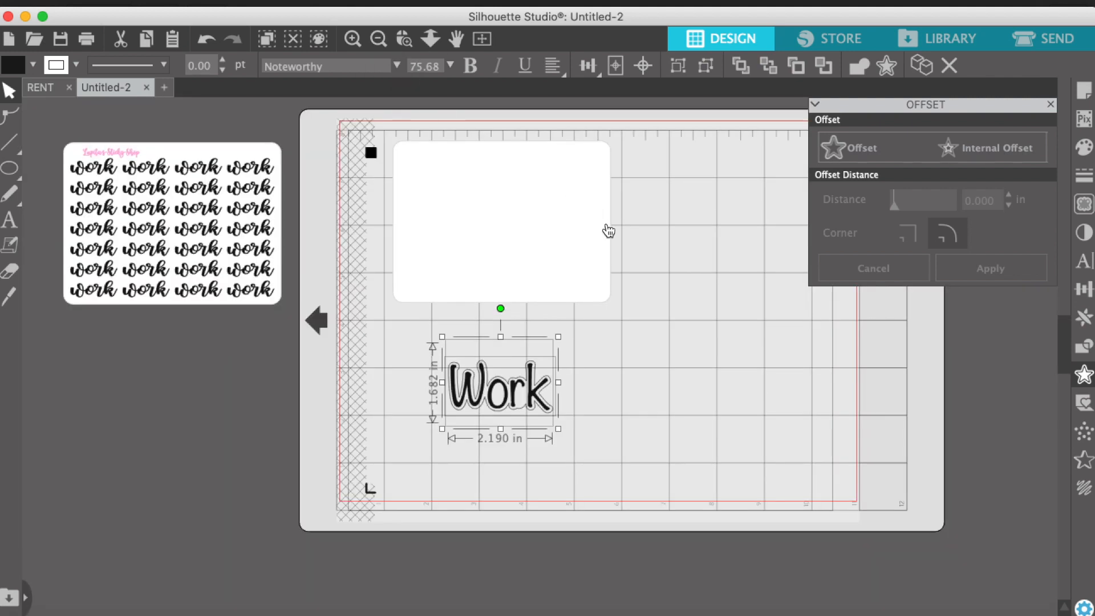
{"action": "left_click", "coordinate": [1051, 105]}
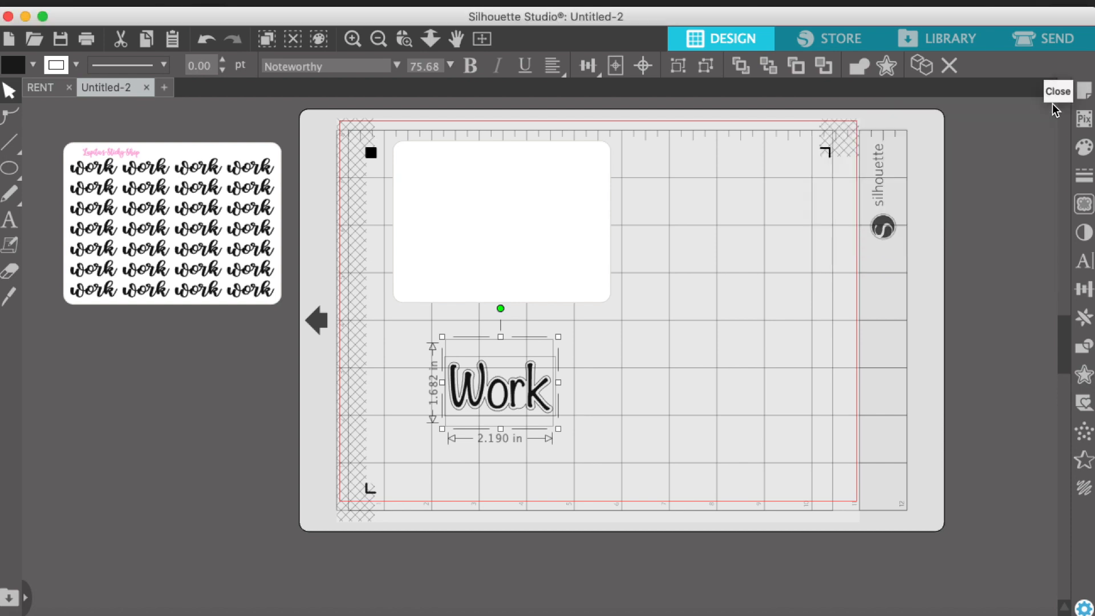
Go to the send setup, compare Cut Edge with Cut on "Work" and its outline, and apply Cut
{"action": "left_click", "coordinate": [1072, 42]}
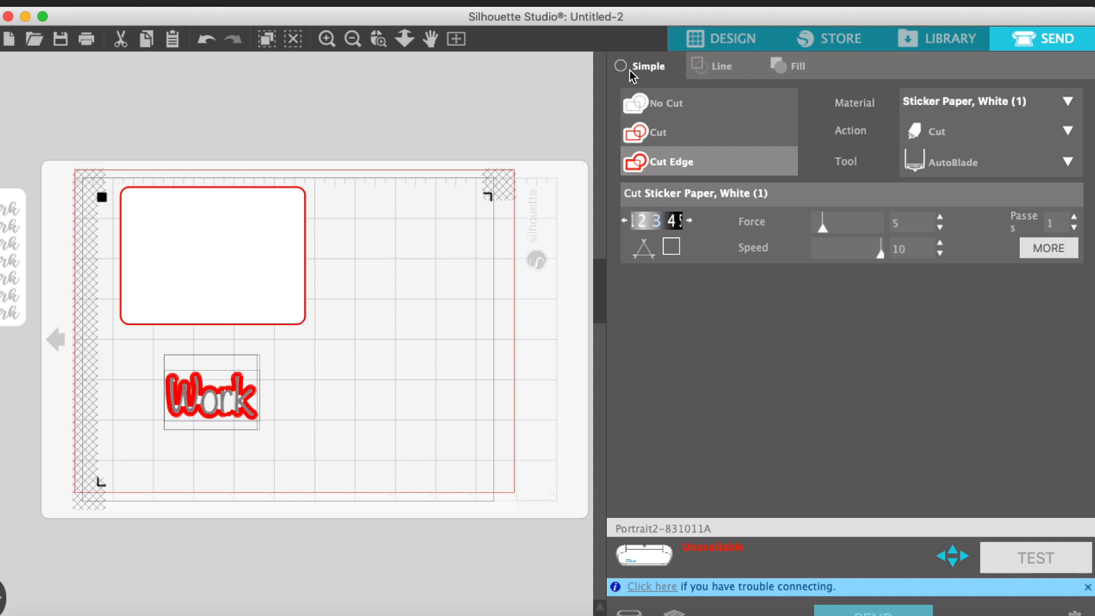
{"action": "left_click", "coordinate": [659, 140]}
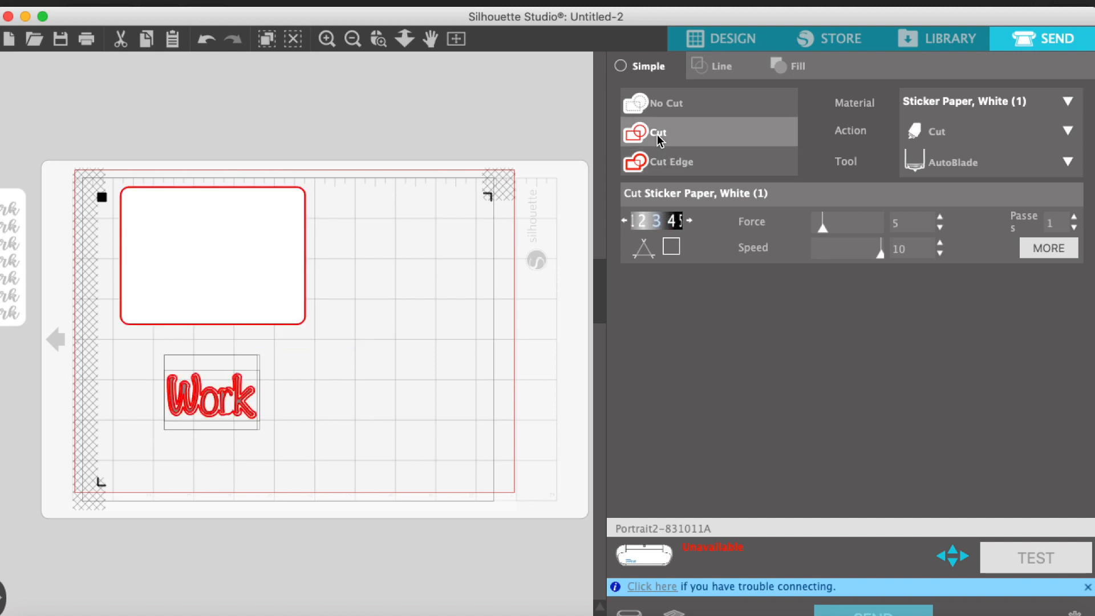
{"action": "left_click", "coordinate": [324, 45]}
{"action": "left_click", "coordinate": [325, 44]}
{"action": "scroll", "coordinate": [245, 348], "scroll_direction": "left", "scroll_amount": 5}
{"action": "scroll", "coordinate": [245, 348], "scroll_direction": "down", "scroll_amount": 2}
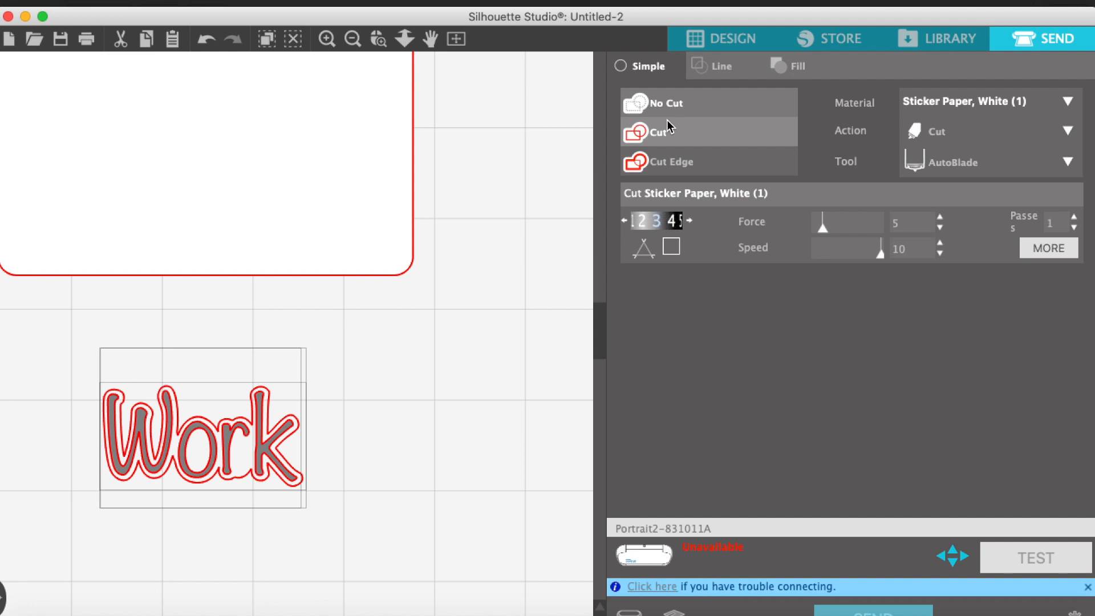
{"action": "left_click", "coordinate": [659, 164]}
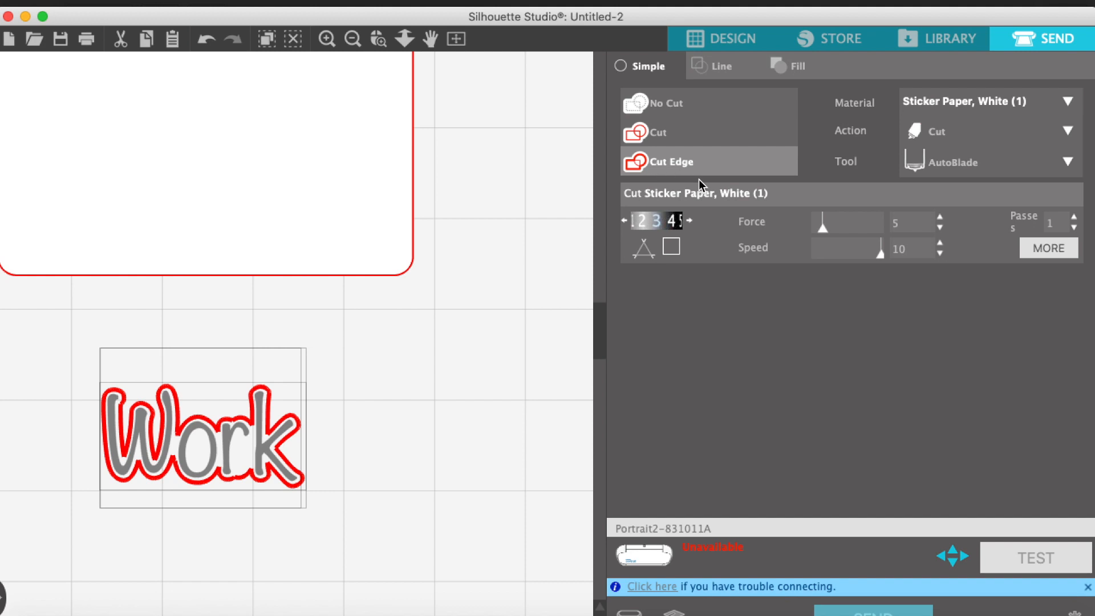
{"action": "left_click", "coordinate": [676, 135]}
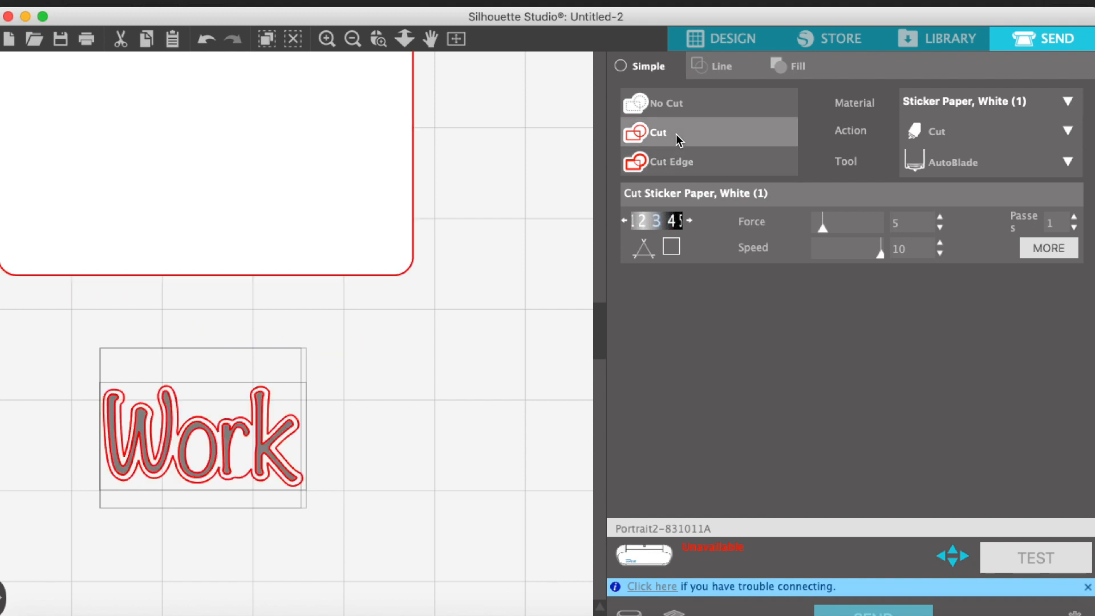
Set only the black "Work" text to No Cut and return to the design workspace
{"action": "left_click", "coordinate": [380, 417]}
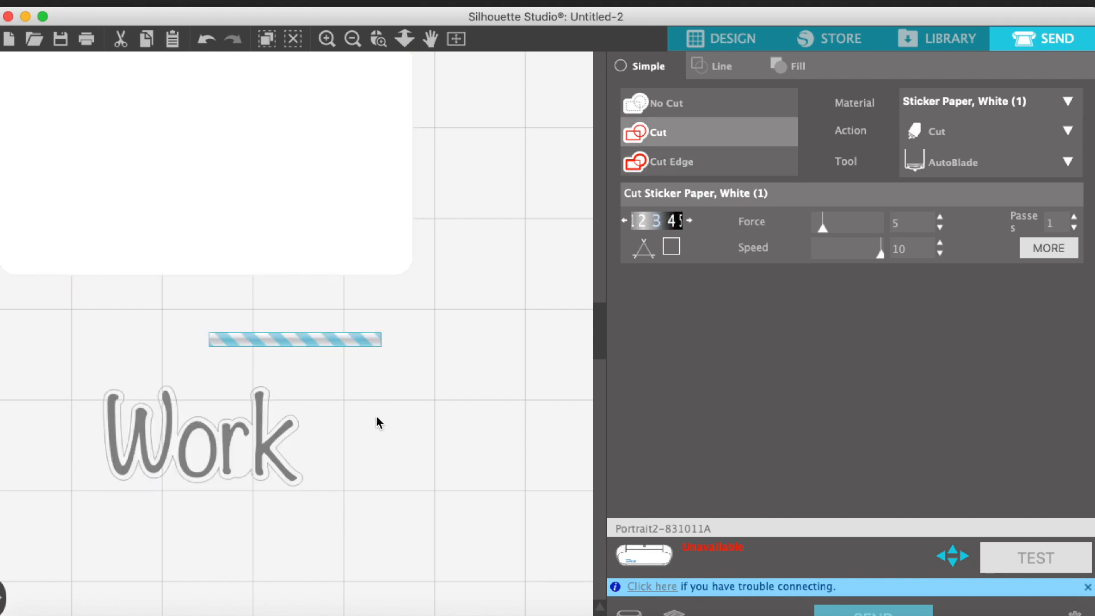
{"action": "left_click", "coordinate": [260, 453]}
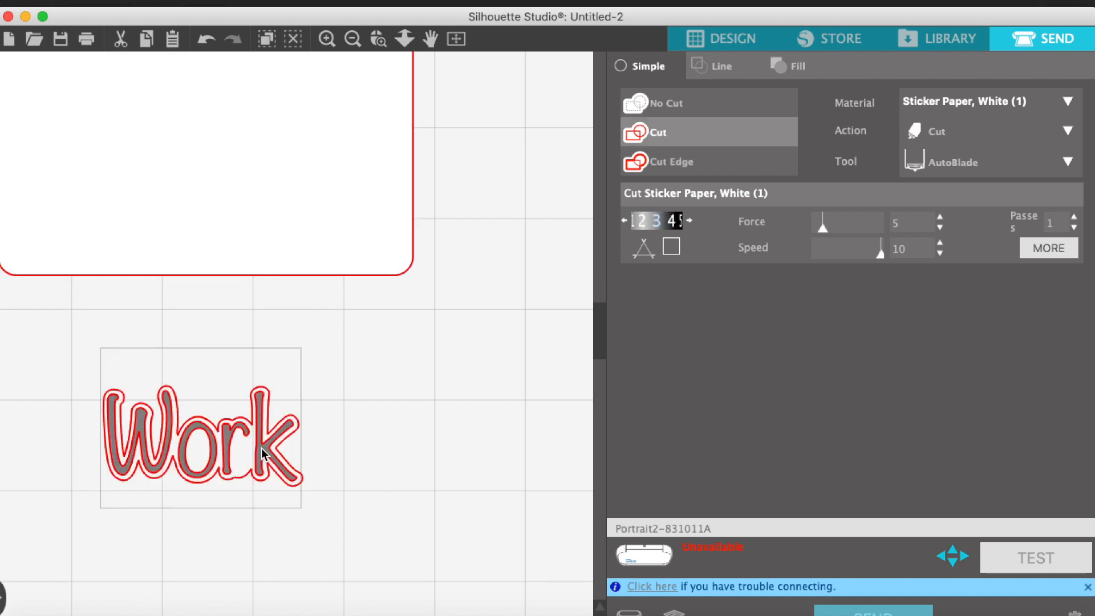
{"action": "left_click", "coordinate": [672, 106]}
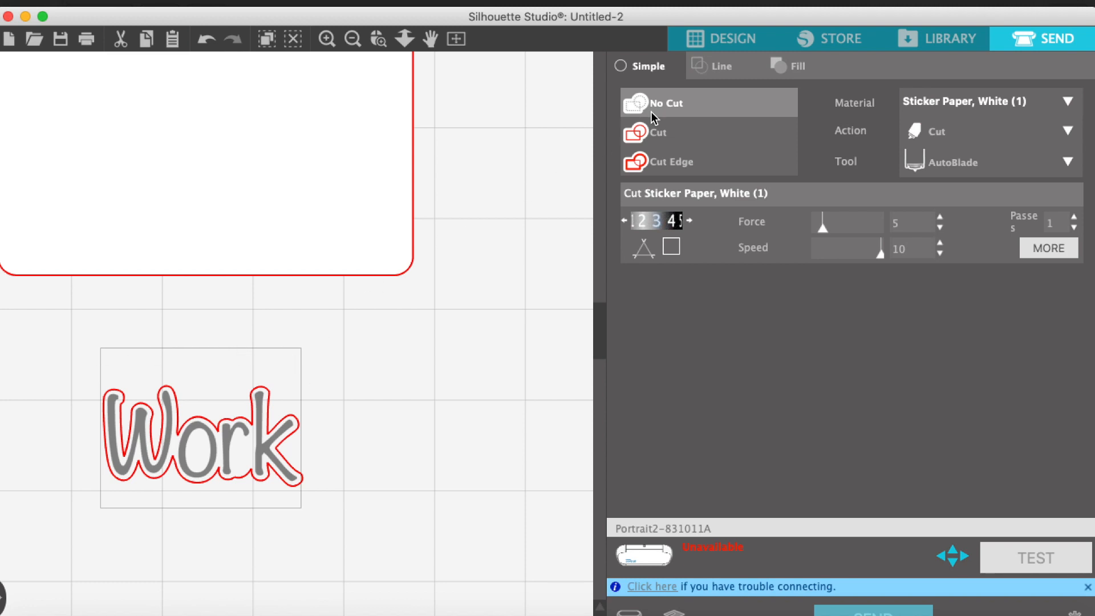
{"action": "left_click", "coordinate": [740, 42]}
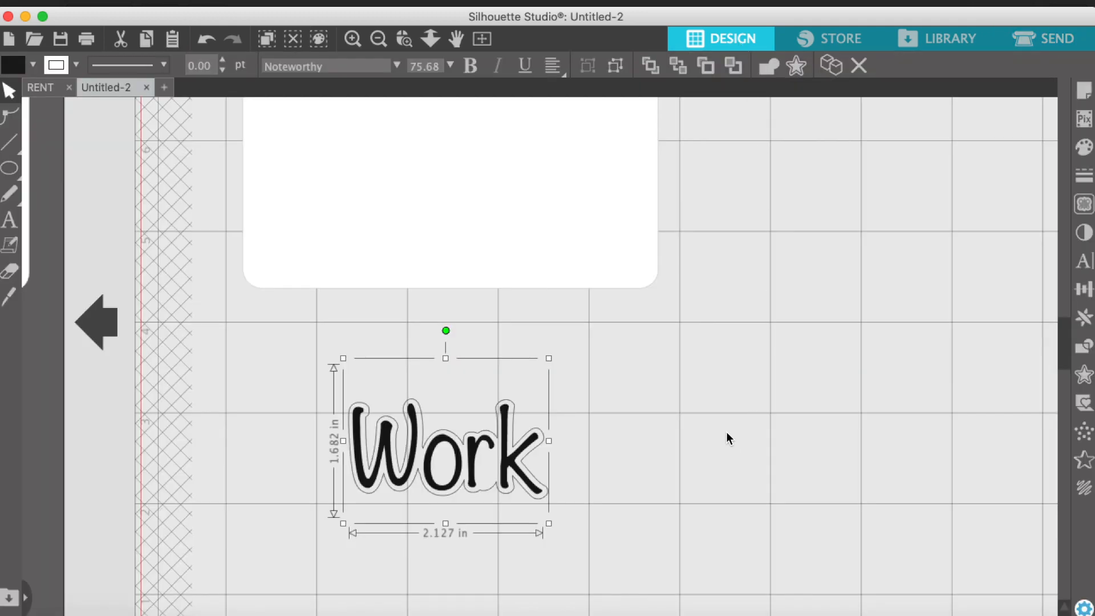
Try scaling only the black "Work" text to about 1.61 by 1.27 in, and undo the resize
{"action": "scroll", "coordinate": [727, 433], "scroll_direction": "up", "scroll_amount": 3}
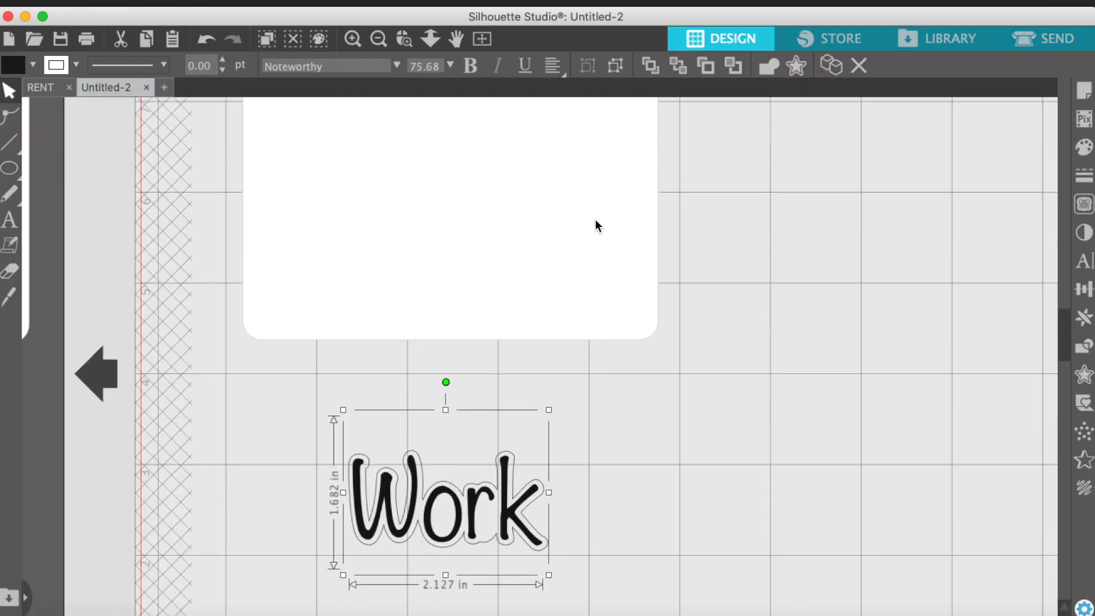
{"action": "left_click", "coordinate": [378, 39]}
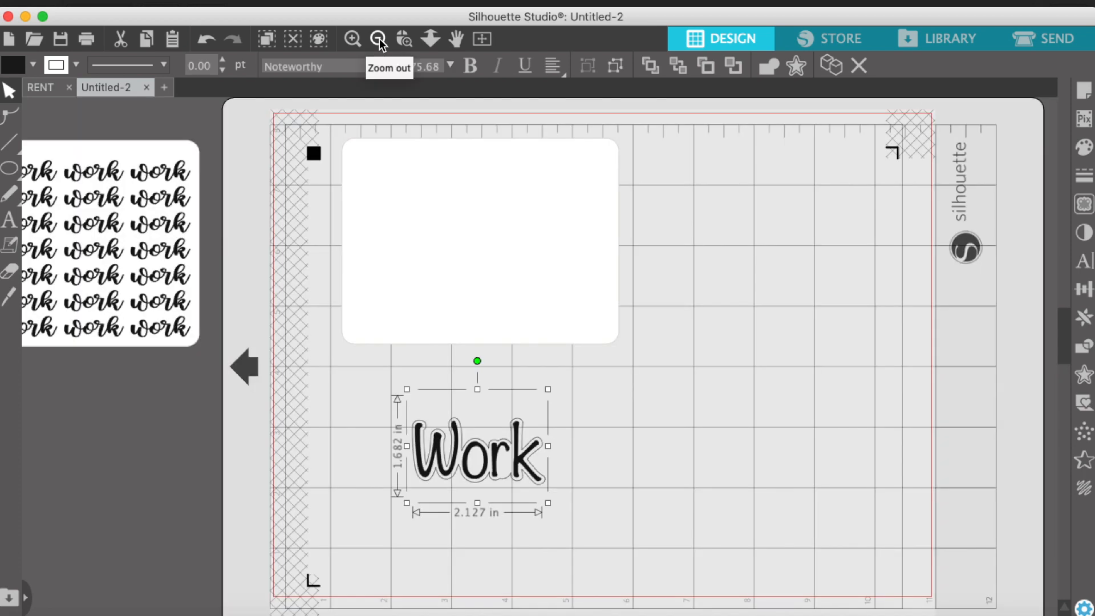
{"action": "left_click_drag", "start_coordinate": [548, 502], "coordinate": [519, 479]}
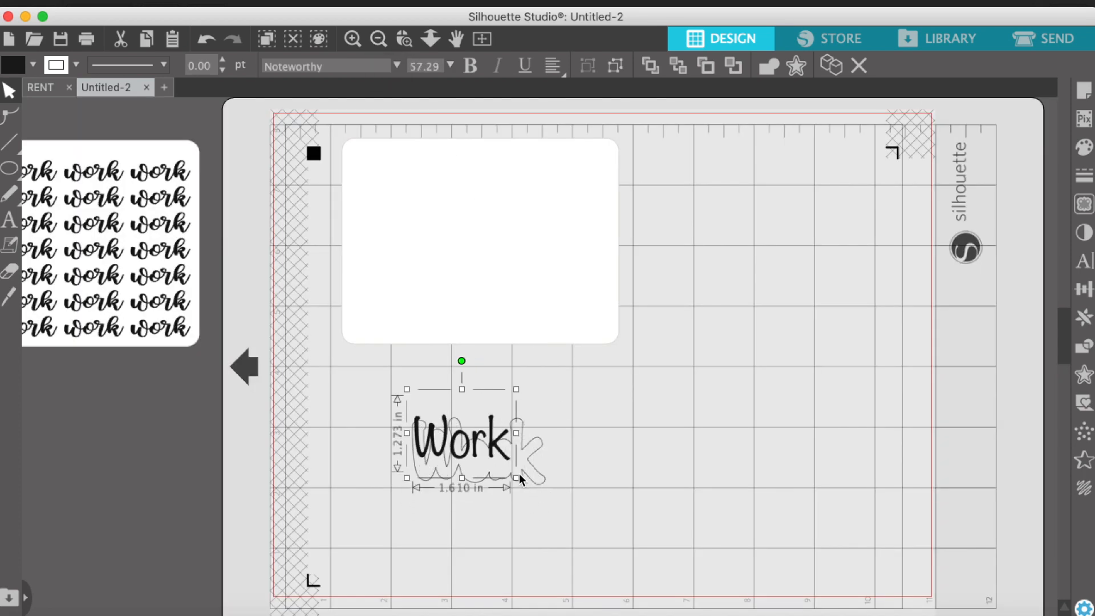
{"action": "left_click", "coordinate": [203, 39]}
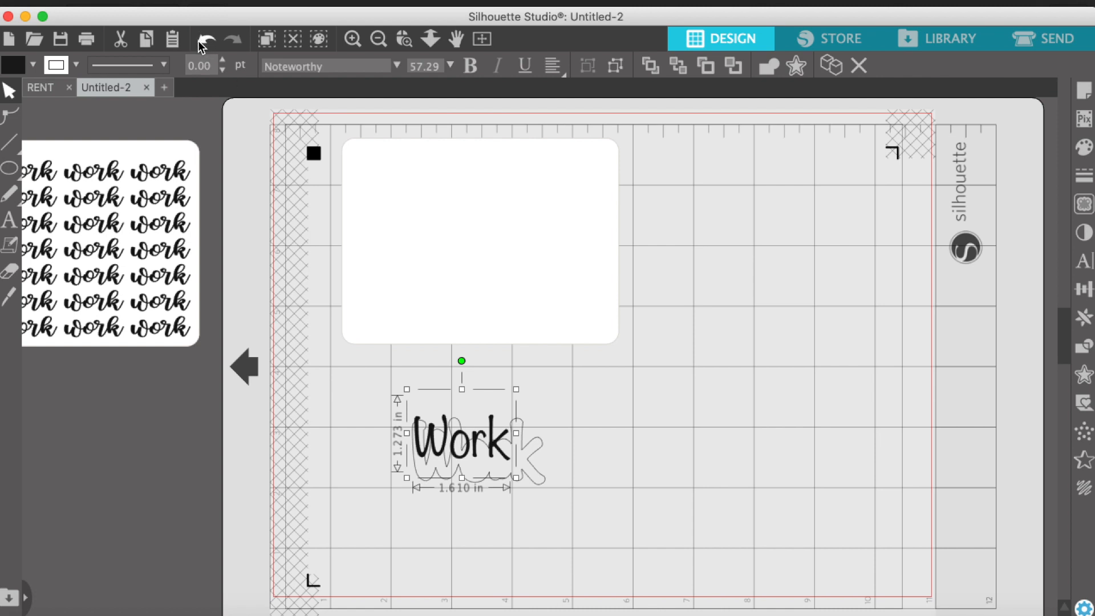
Group the black "Work" text with its outline and deselect the group
{"action": "left_click", "coordinate": [713, 484]}
{"action": "left_click", "coordinate": [540, 483]}
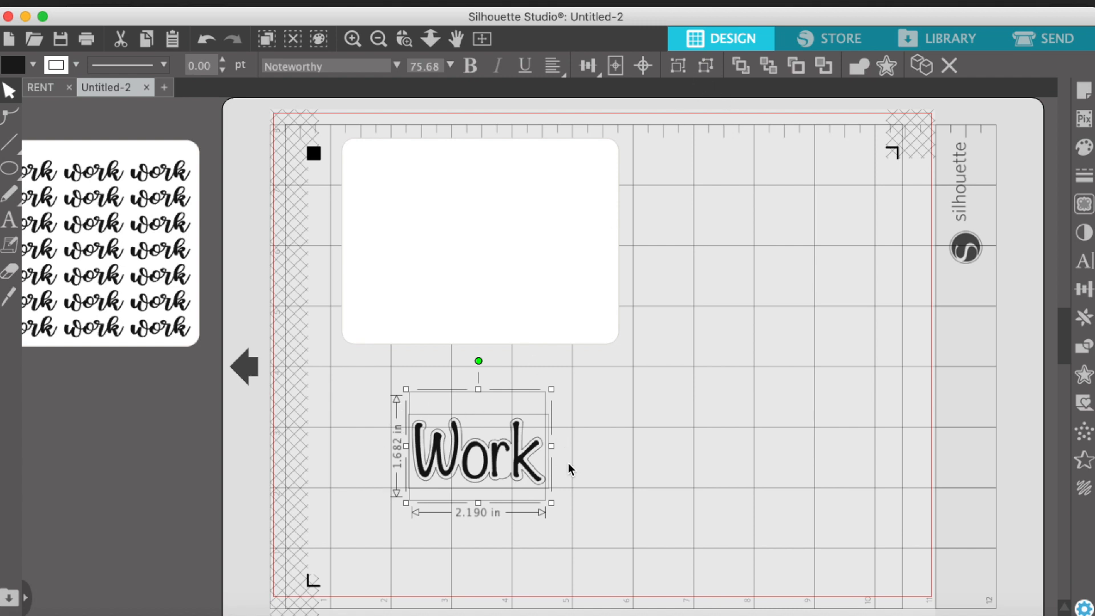
{"action": "left_click", "coordinate": [677, 68]}
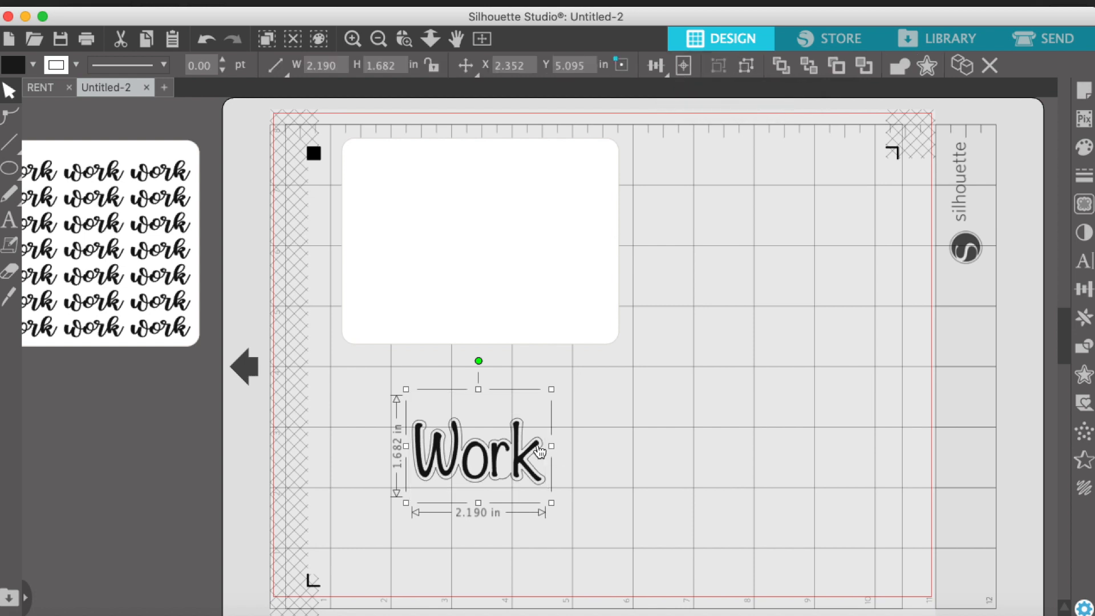
{"action": "left_click", "coordinate": [641, 408]}
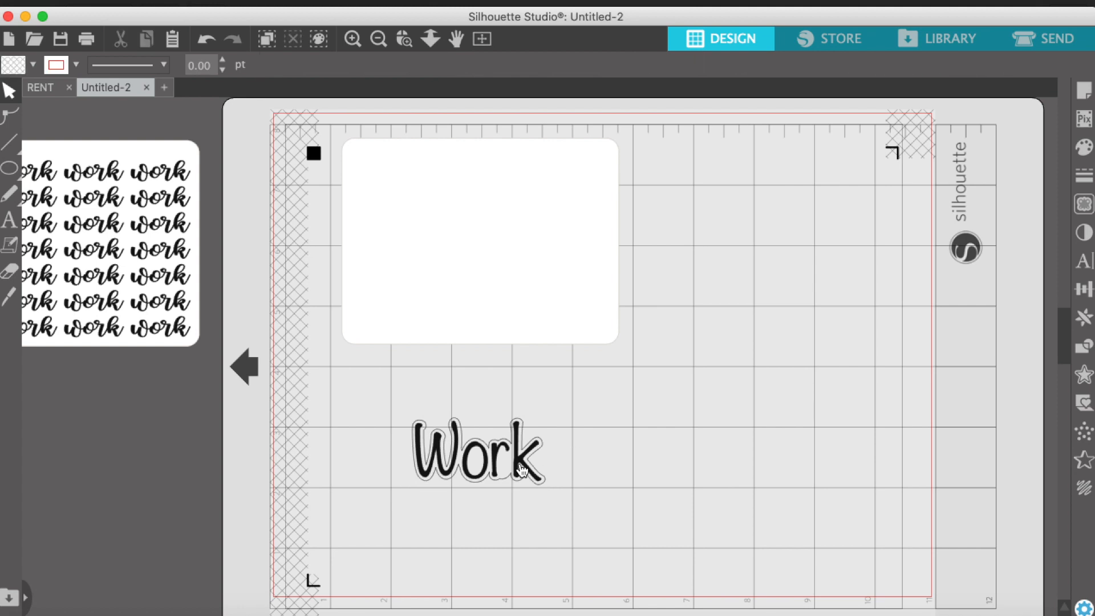
Stretch and scale the grouped "Work" to about 0.91 by 0.47 in, and place it in the white rounded background's top-left corner
{"action": "left_click_drag", "start_coordinate": [507, 509], "coordinate": [539, 495]}
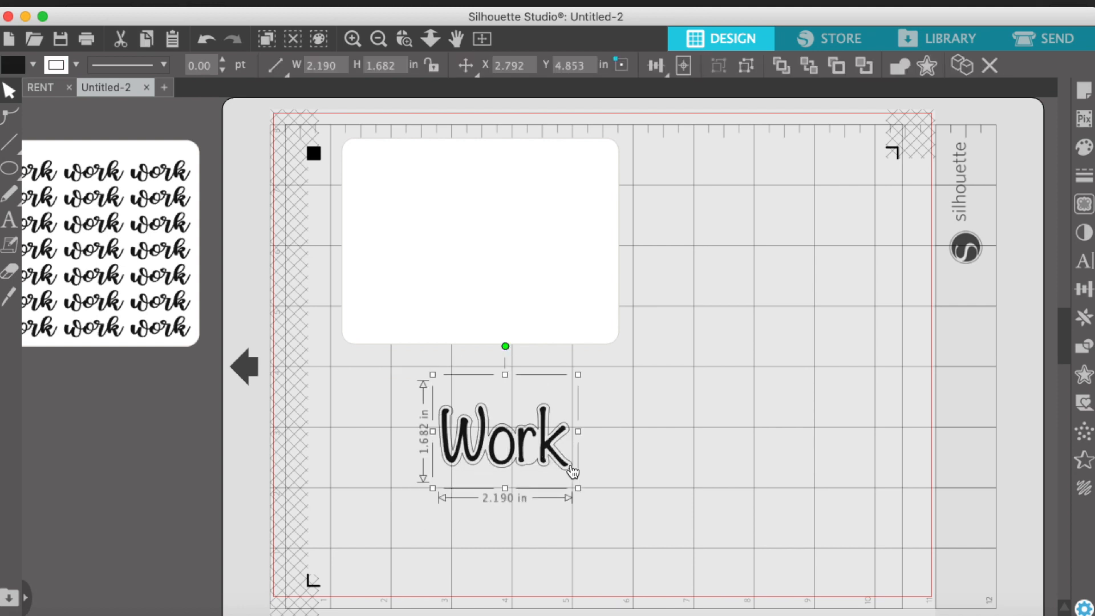
{"action": "left_click_drag", "start_coordinate": [579, 487], "coordinate": [544, 457]}
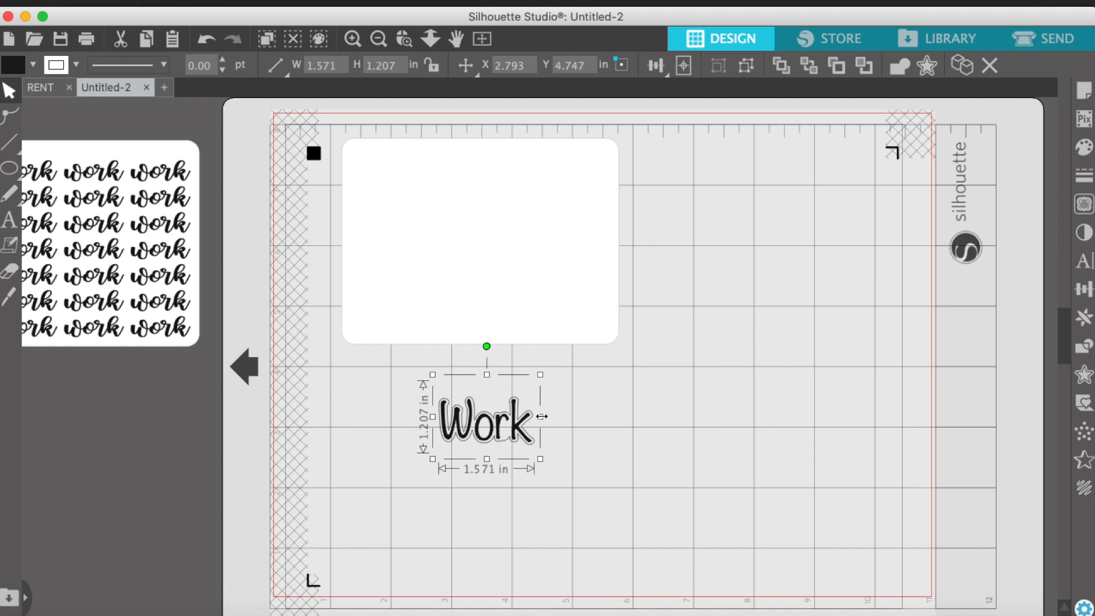
{"action": "left_click_drag", "start_coordinate": [541, 417], "coordinate": [586, 412]}
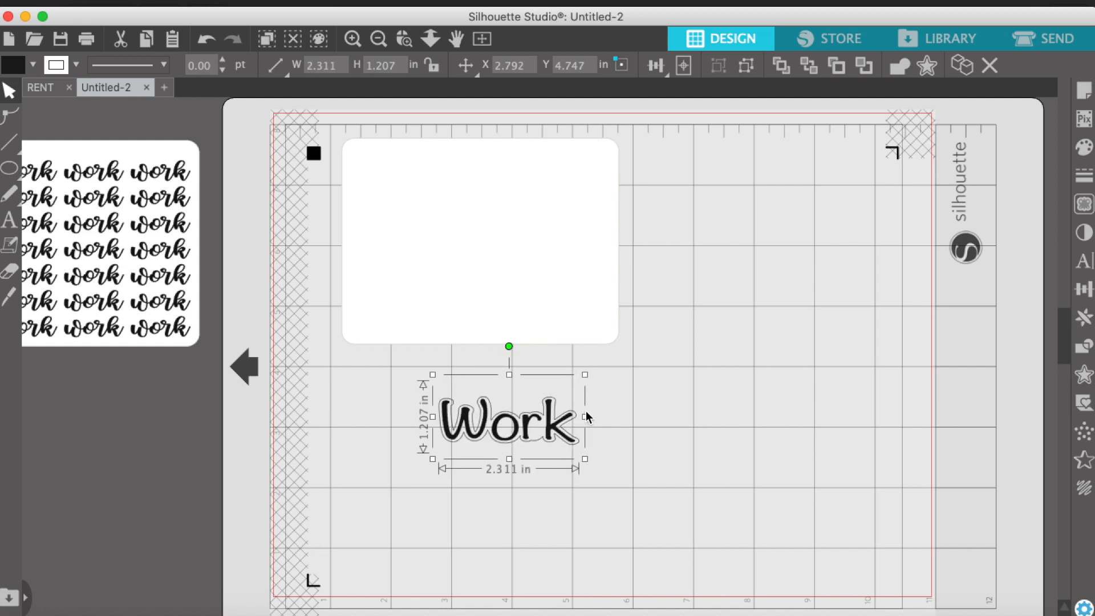
{"action": "left_click_drag", "start_coordinate": [587, 458], "coordinate": [497, 416]}
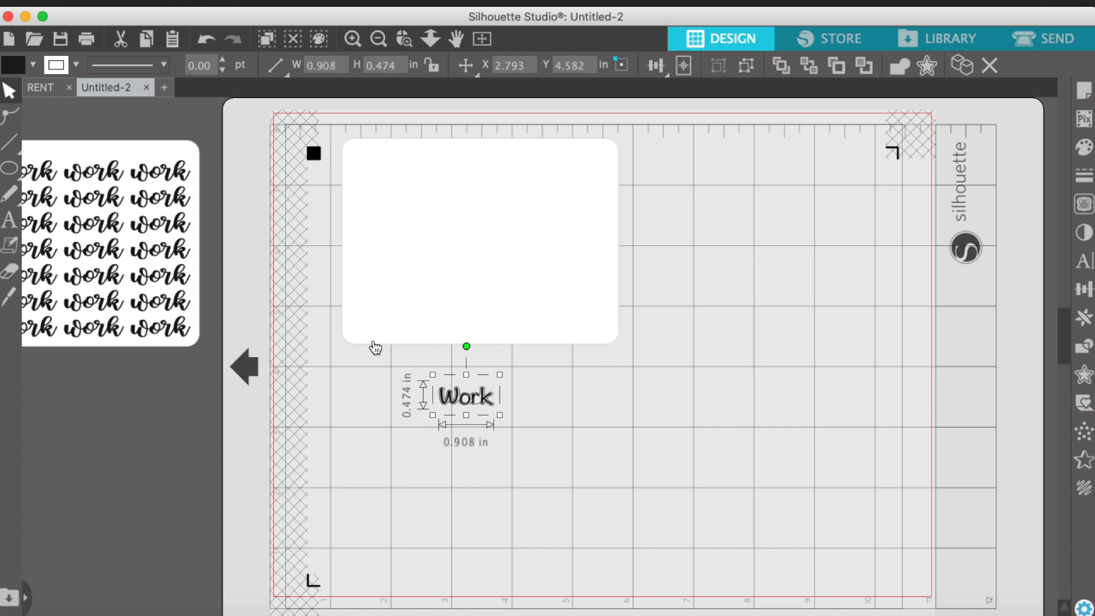
{"action": "left_click_drag", "start_coordinate": [487, 402], "coordinate": [400, 165]}
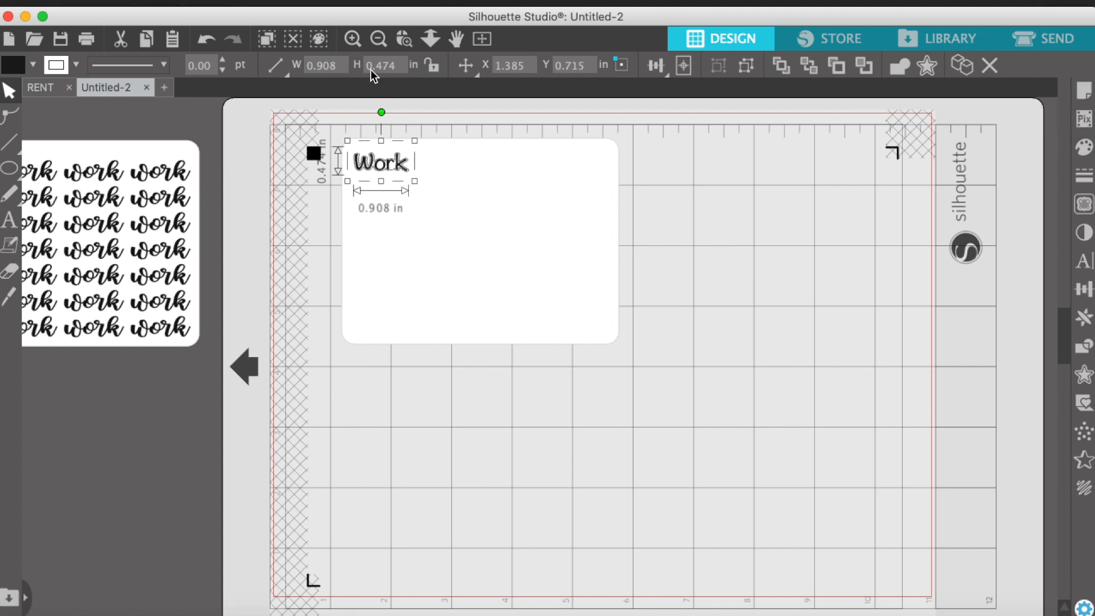
Open the registration mark settings in Page Setup, and step the mark thickness down and back up to 0.50
{"action": "left_click", "coordinate": [379, 39]}
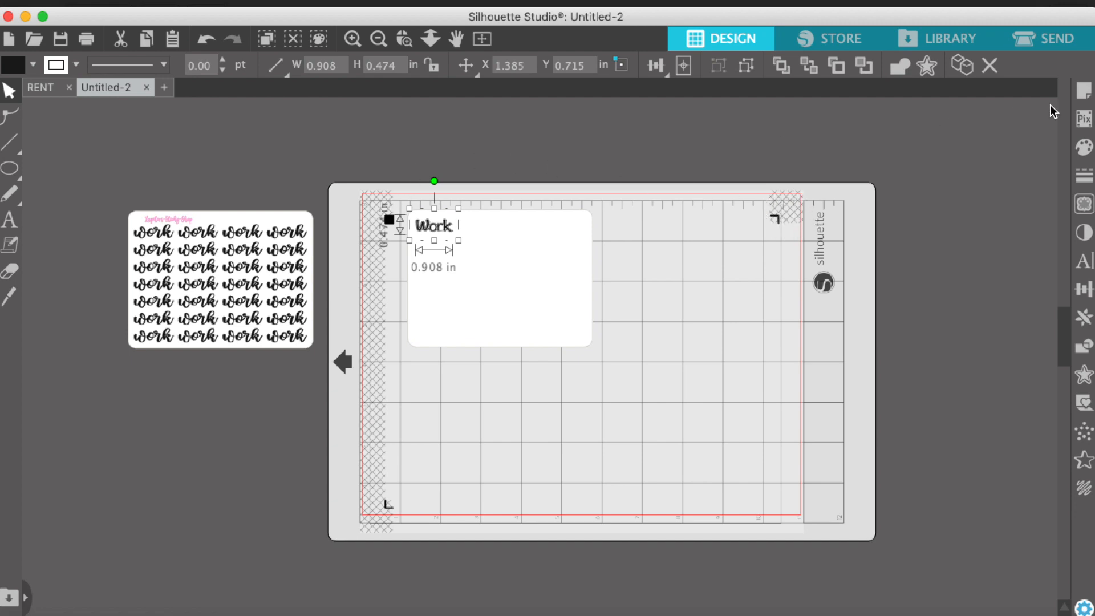
{"action": "left_click", "coordinate": [1087, 93]}
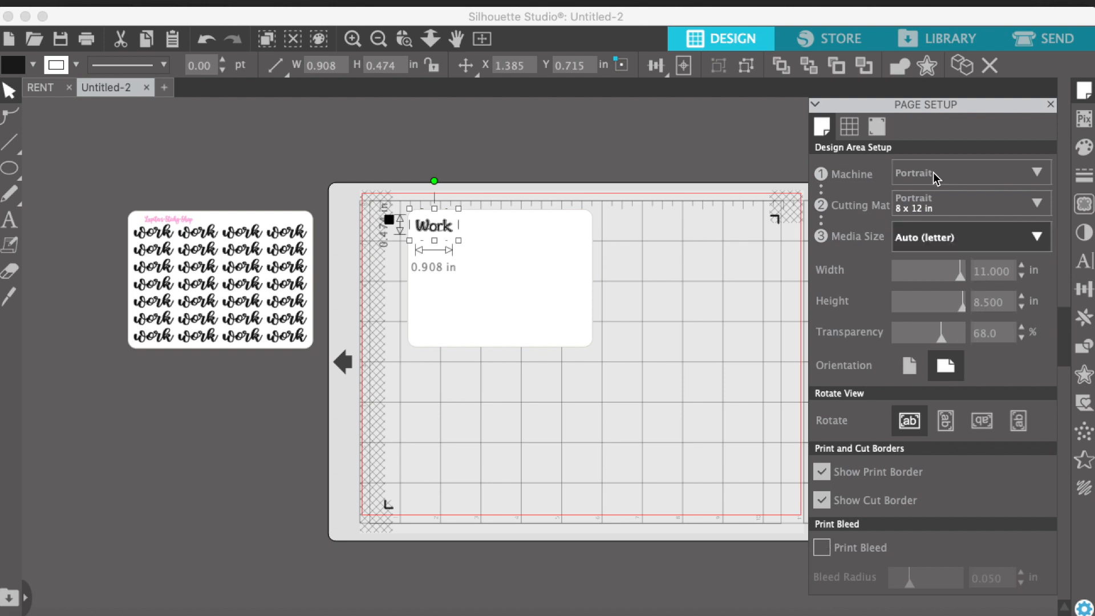
{"action": "left_click", "coordinate": [875, 132]}
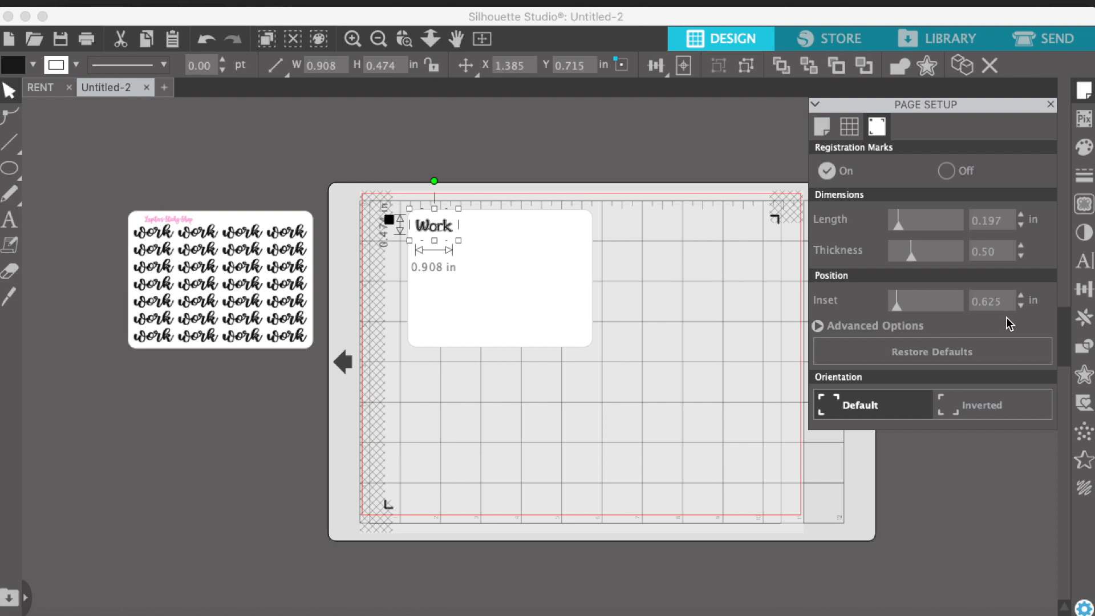
{"action": "left_click", "coordinate": [1021, 256]}
{"action": "left_click", "coordinate": [1021, 256]}
{"action": "left_click", "coordinate": [1021, 244]}
{"action": "left_click", "coordinate": [1021, 245]}
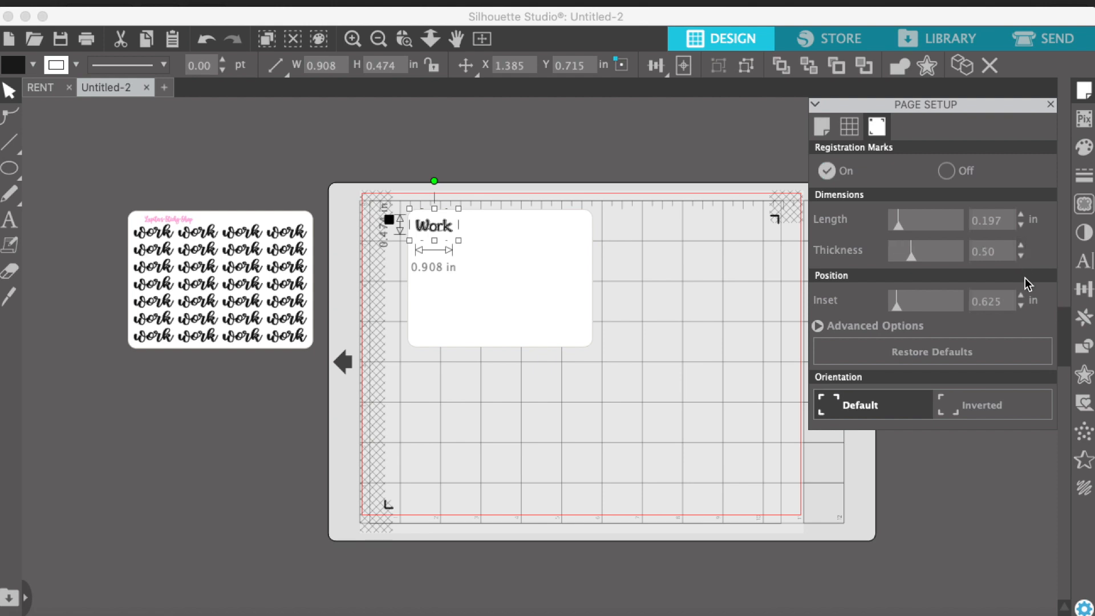
Try registration mark insets of 0.500 and 0.394 in, and return the inset to 0.625 in
{"action": "left_click", "coordinate": [1021, 308]}
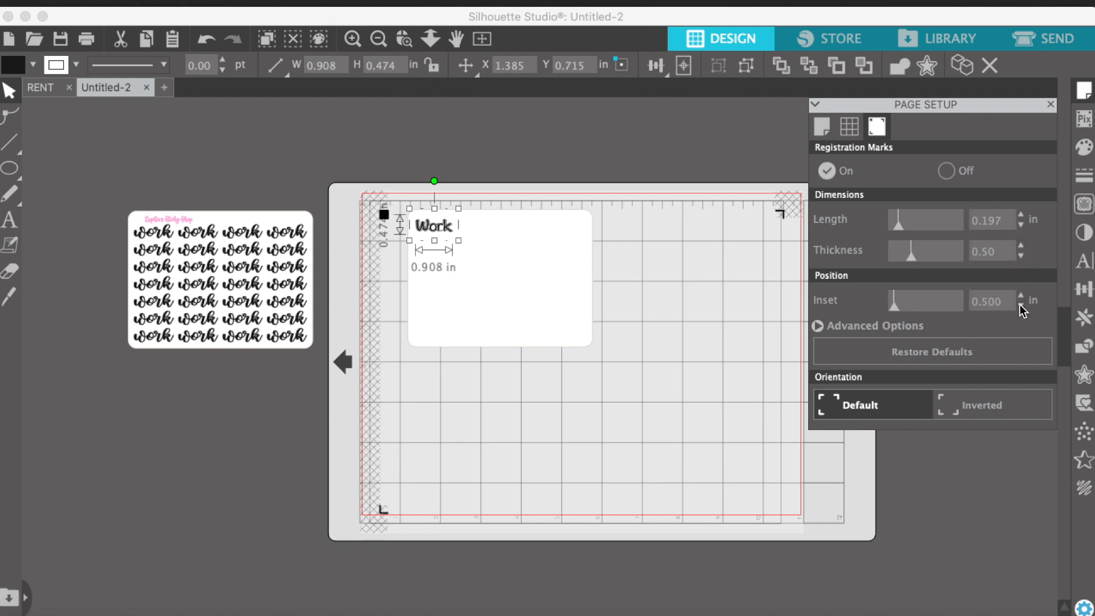
{"action": "left_click", "coordinate": [1022, 297]}
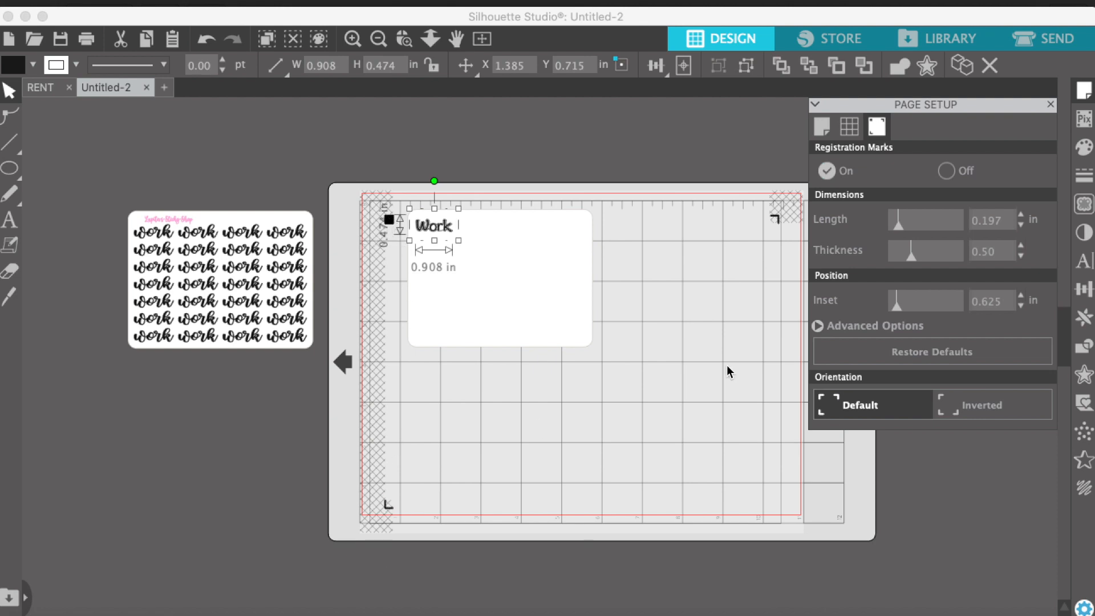
{"action": "left_click", "coordinate": [1021, 306]}
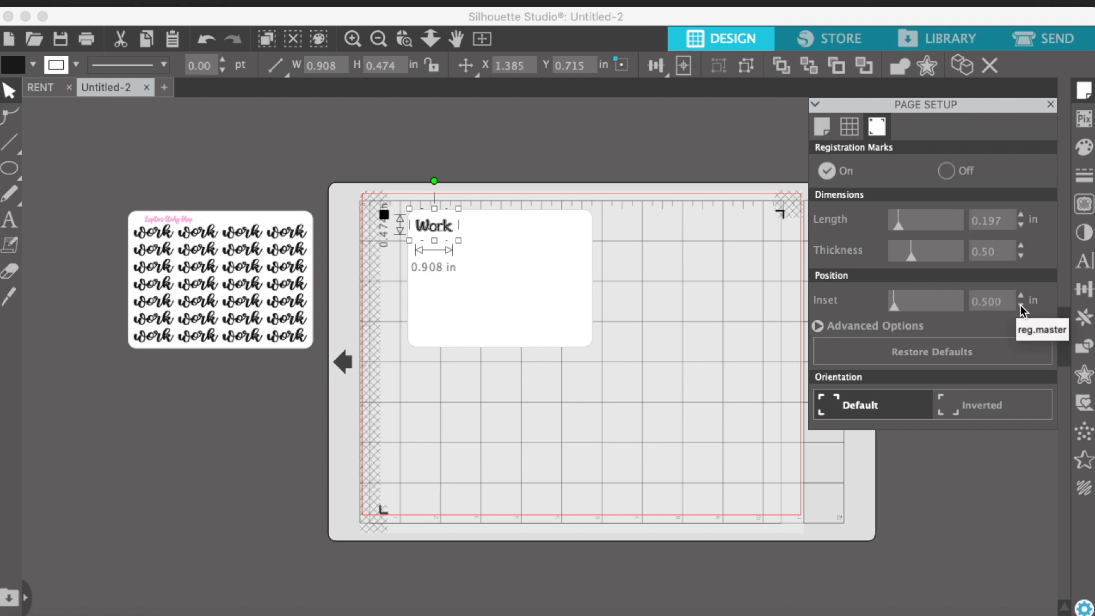
{"action": "left_click", "coordinate": [1021, 306]}
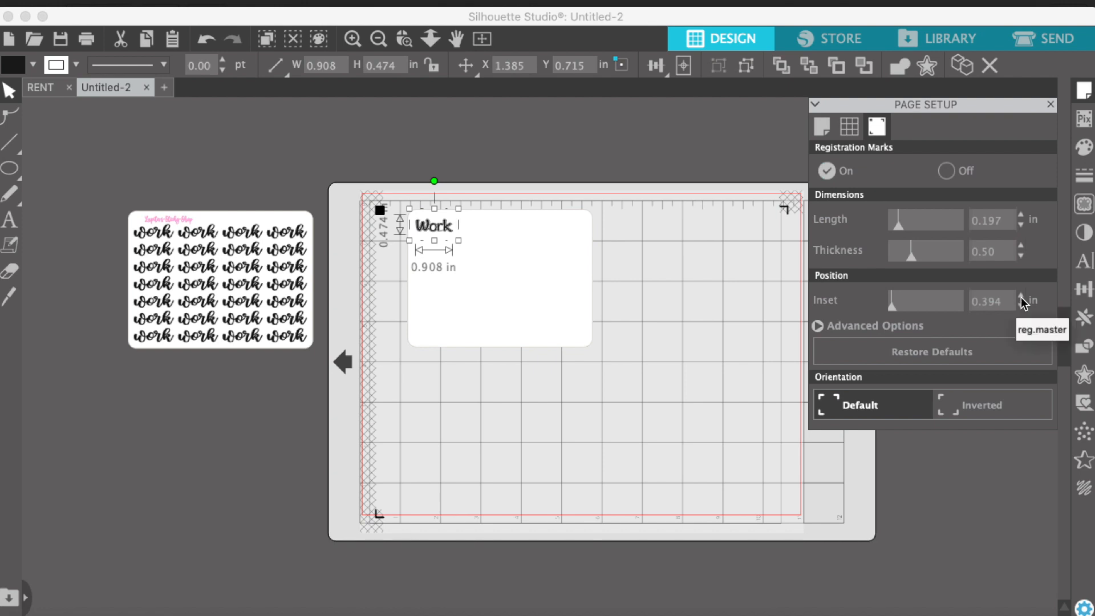
{"action": "left_click", "coordinate": [1020, 296]}
{"action": "left_click", "coordinate": [1021, 296]}
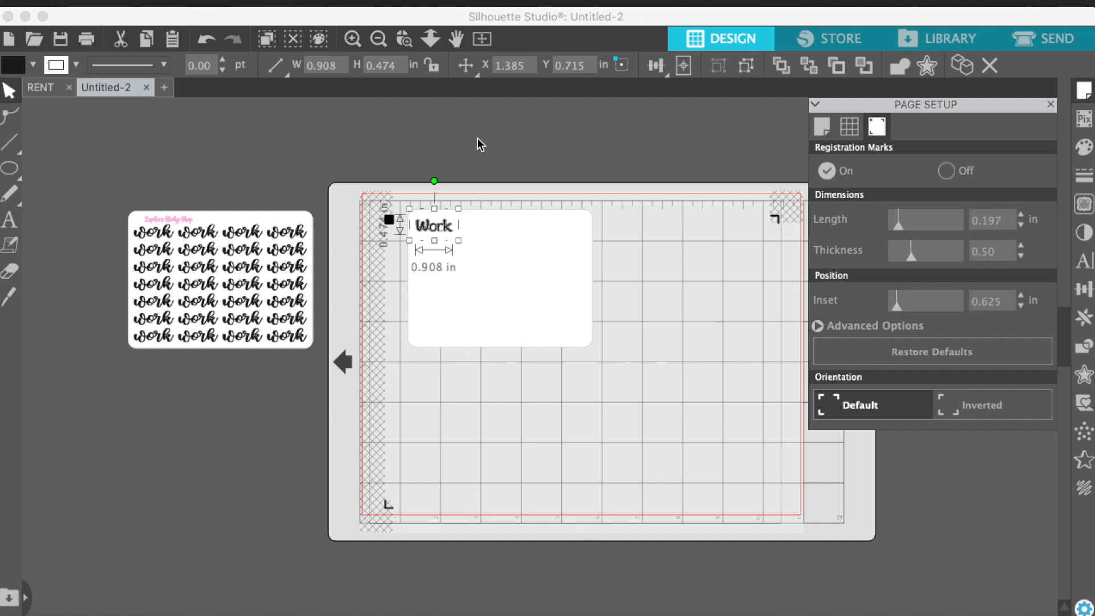
Select the white rounded background with the grouped "Work" and move both slightly down, to about X 1.12, Y 0.97 in
{"action": "left_click", "coordinate": [488, 159]}
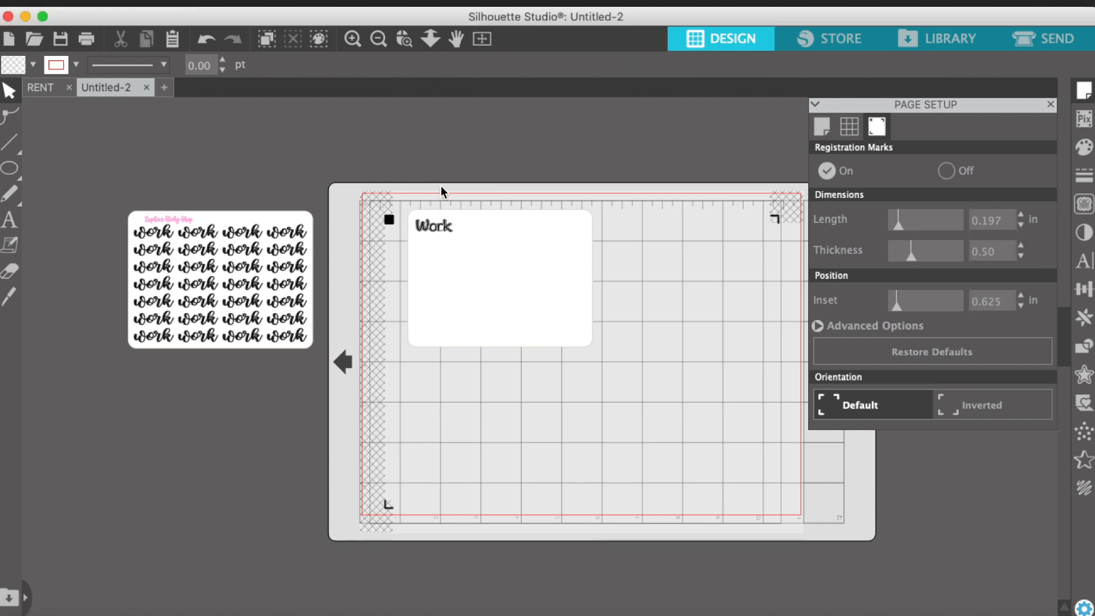
{"action": "left_click", "coordinate": [471, 272]}
{"action": "mouse_move", "coordinate": [521, 232]}
{"action": "left_mouse_down"}
{"action": "mouse_move", "coordinate": [546, 256]}
{"action": "mouse_move", "coordinate": [700, 242]}
{"action": "mouse_move", "coordinate": [518, 249]}
{"action": "left_mouse_up"}
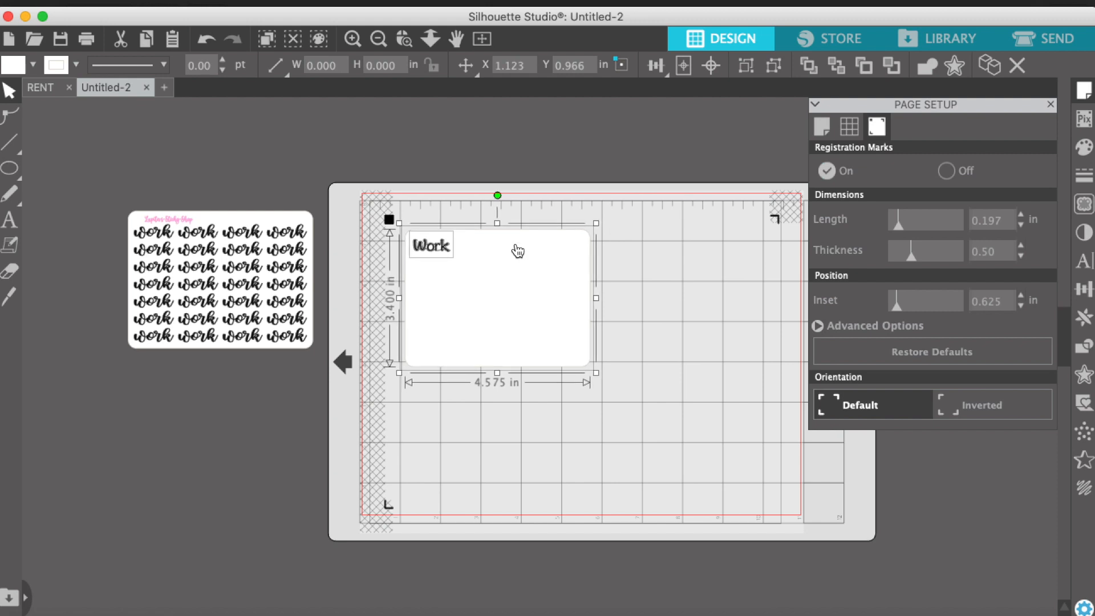
Duplicate the grouped "Work" on the white rounded background five times, producing overlapping copies in a row
{"action": "left_click", "coordinate": [355, 39]}
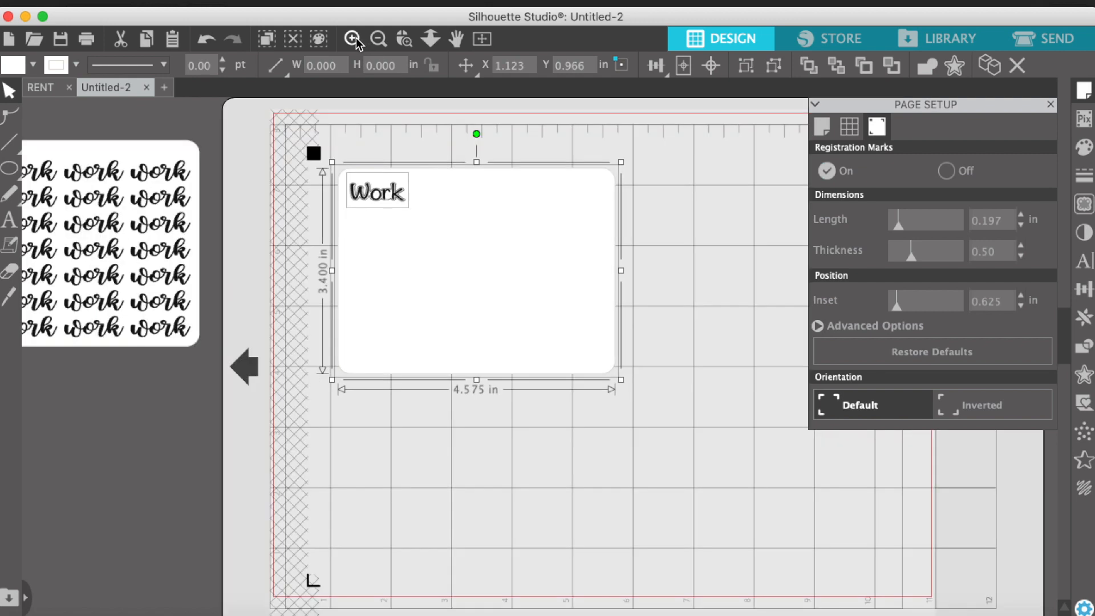
{"action": "left_click", "coordinate": [355, 39]}
{"action": "scroll", "coordinate": [401, 289], "scroll_direction": "up", "scroll_amount": 3}
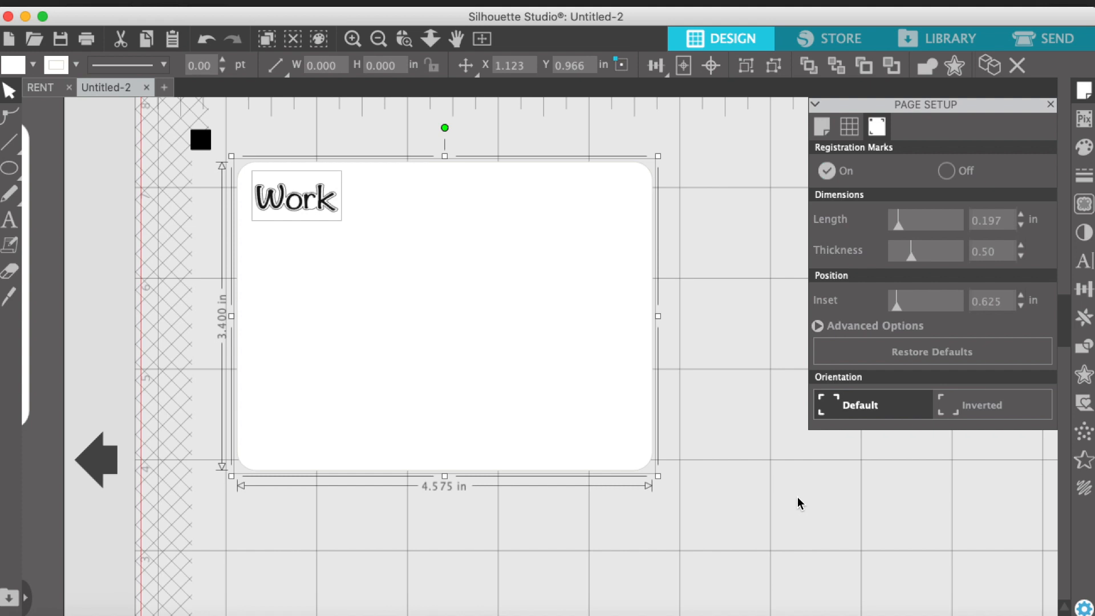
{"action": "left_click", "coordinate": [990, 66]}
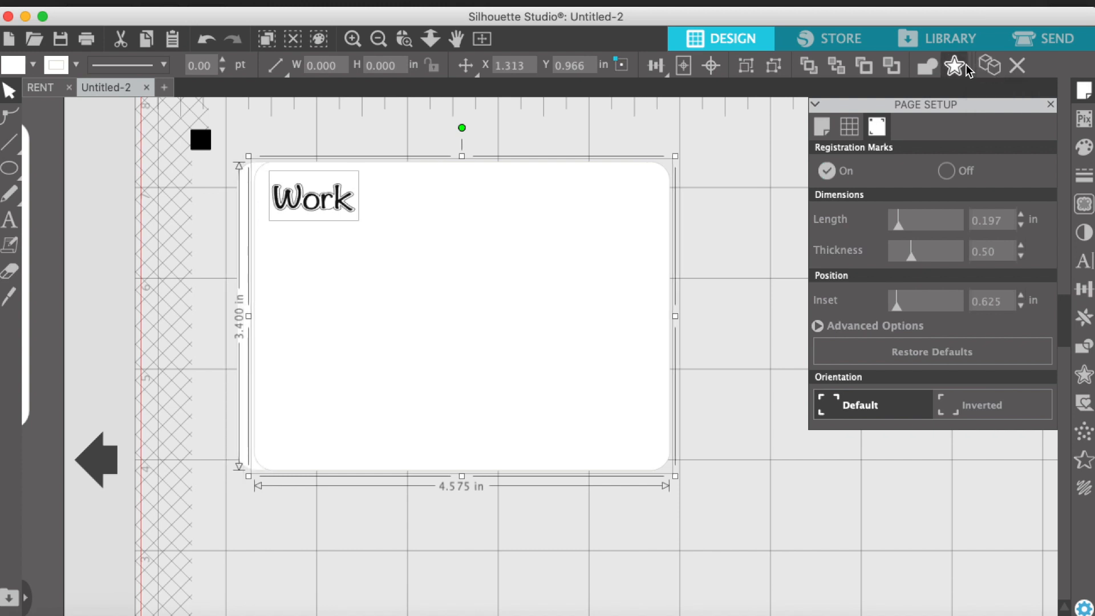
{"action": "key", "text": "Delete"}
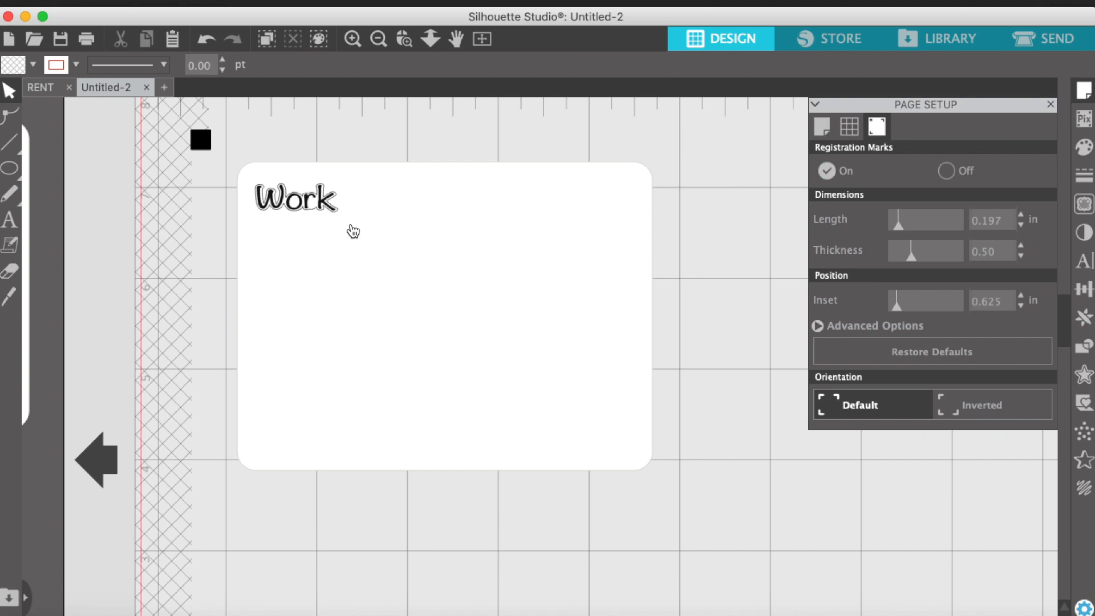
{"action": "left_click", "coordinate": [328, 210]}
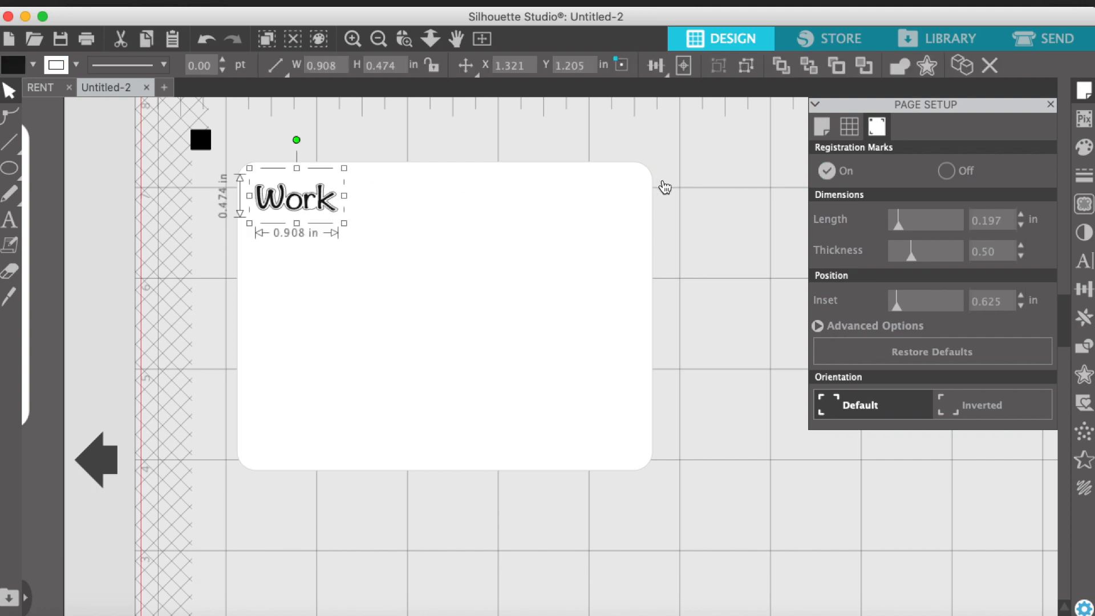
{"action": "left_click", "coordinate": [967, 72]}
{"action": "left_click", "coordinate": [966, 71]}
{"action": "left_click", "coordinate": [967, 70]}
{"action": "left_click", "coordinate": [966, 70]}
{"action": "left_click", "coordinate": [966, 70]}
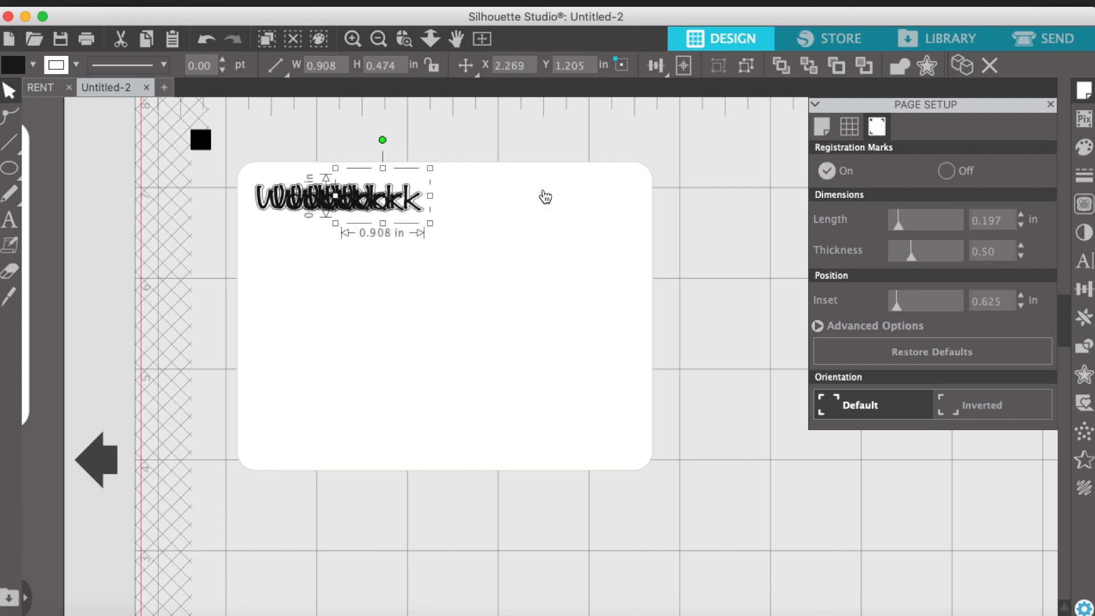
Move the last "Work" copy down below the overlapping ones, and slide the white rounded background aside to the right
{"action": "left_click_drag", "start_coordinate": [533, 206], "coordinate": [537, 416]}
{"action": "left_click", "coordinate": [438, 235]}
{"action": "left_click_drag", "start_coordinate": [411, 199], "coordinate": [328, 354]}
{"action": "left_click_drag", "start_coordinate": [470, 481], "coordinate": [603, 241]}
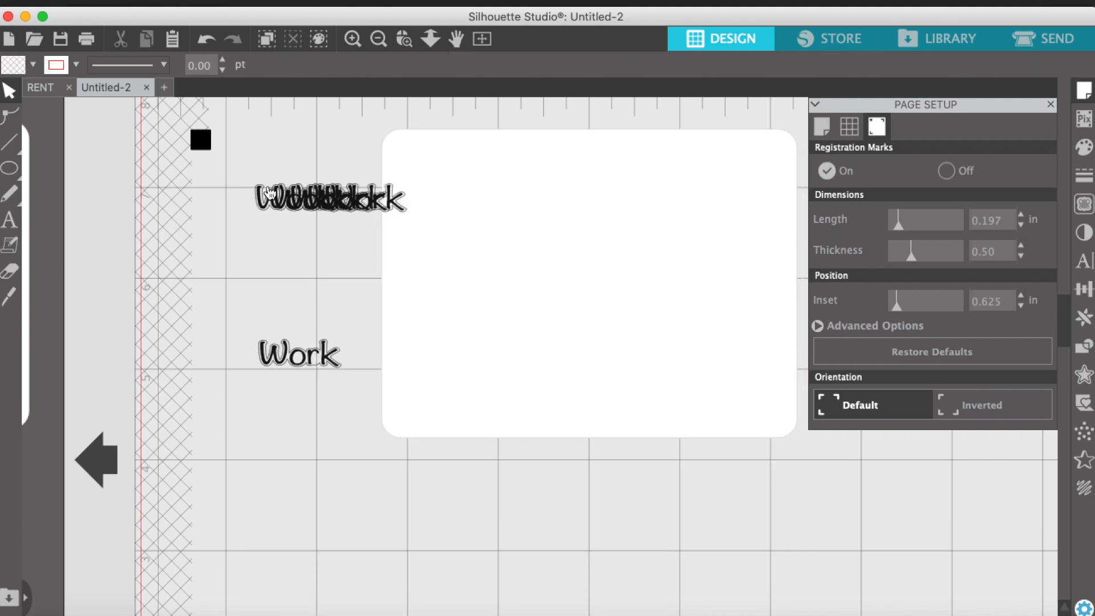
Move the lowest "Work" copy further down, so that the column of copies is about 2.79 in tall
{"action": "left_click_drag", "start_coordinate": [252, 166], "coordinate": [331, 373]}
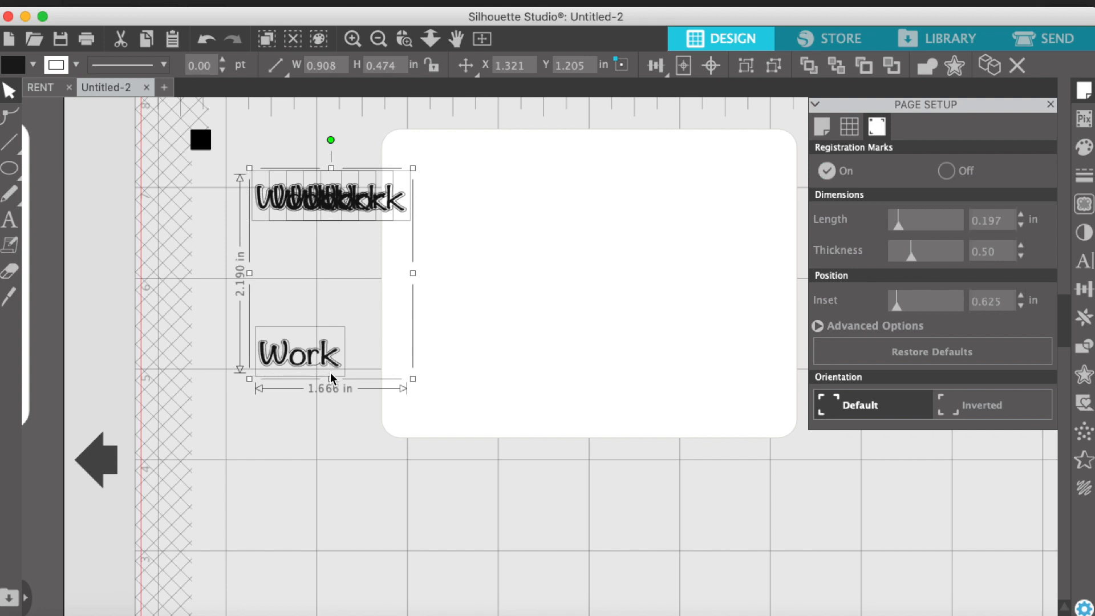
{"action": "left_click", "coordinate": [323, 401]}
{"action": "left_click_drag", "start_coordinate": [327, 359], "coordinate": [328, 414]}
{"action": "left_click", "coordinate": [282, 276]}
Select all six "Work" groups, align them left and space them evenly with Space Vertical
{"action": "left_click_drag", "start_coordinate": [240, 158], "coordinate": [347, 424]}
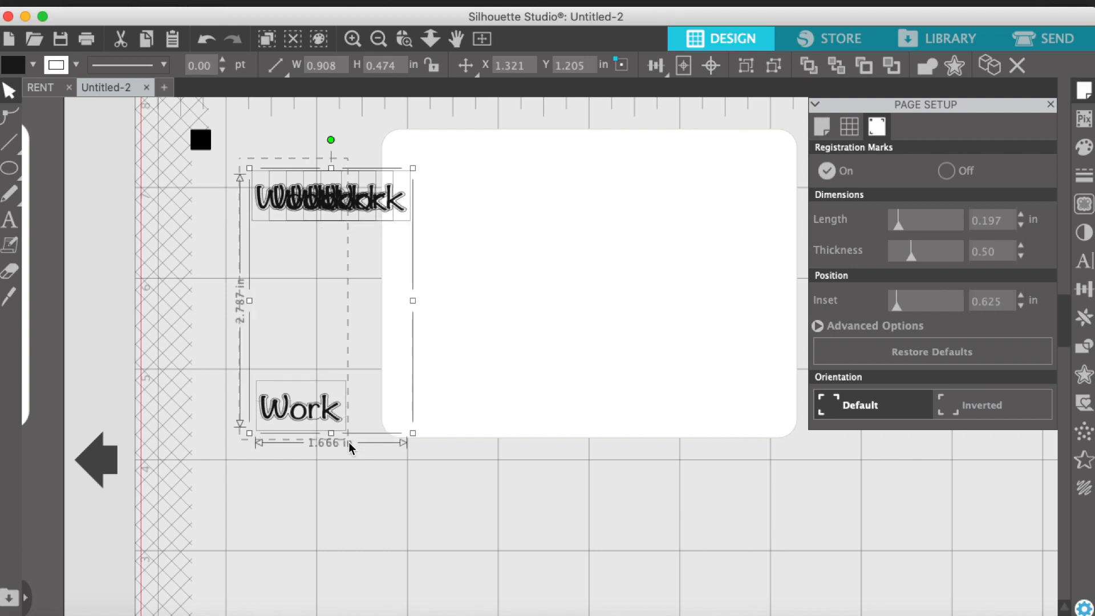
{"action": "left_click", "coordinate": [658, 64]}
{"action": "left_click", "coordinate": [660, 69]}
{"action": "left_click", "coordinate": [657, 69]}
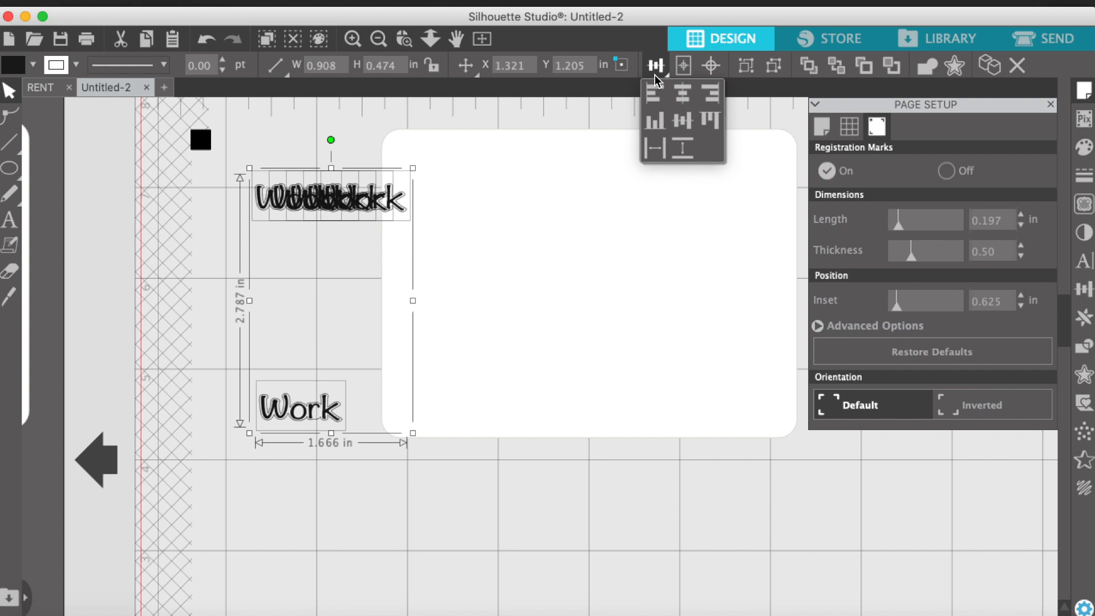
{"action": "left_click", "coordinate": [655, 94]}
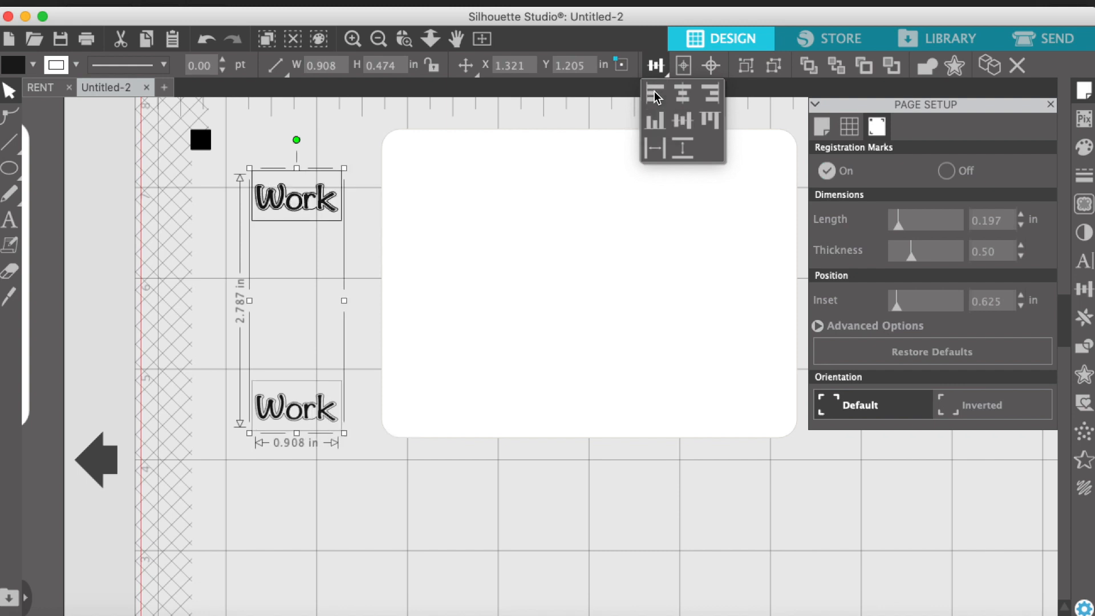
{"action": "left_click", "coordinate": [682, 146]}
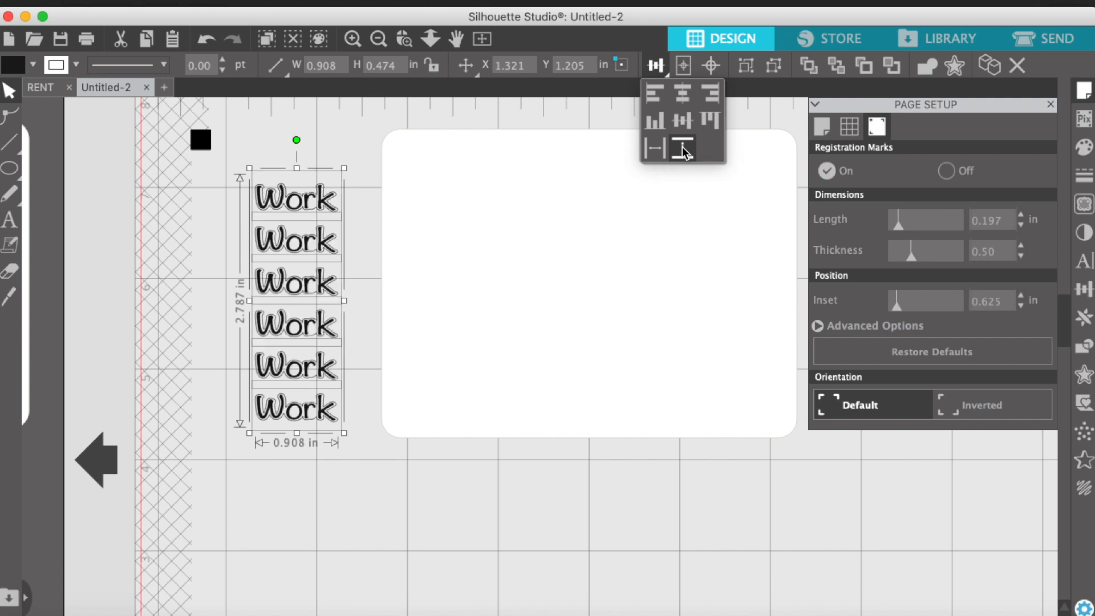
{"action": "left_click", "coordinate": [340, 507]}
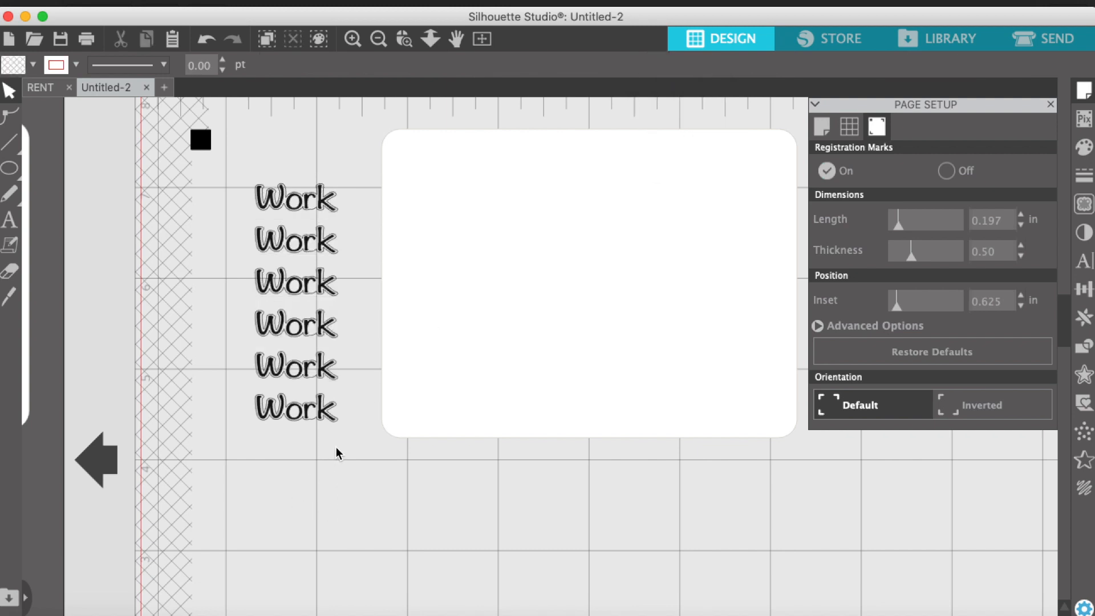
Duplicate the bottom "Work" and place the copy between the two lowest ones, with the white background moved slightly further right
{"action": "left_click_drag", "start_coordinate": [570, 269], "coordinate": [601, 273]}
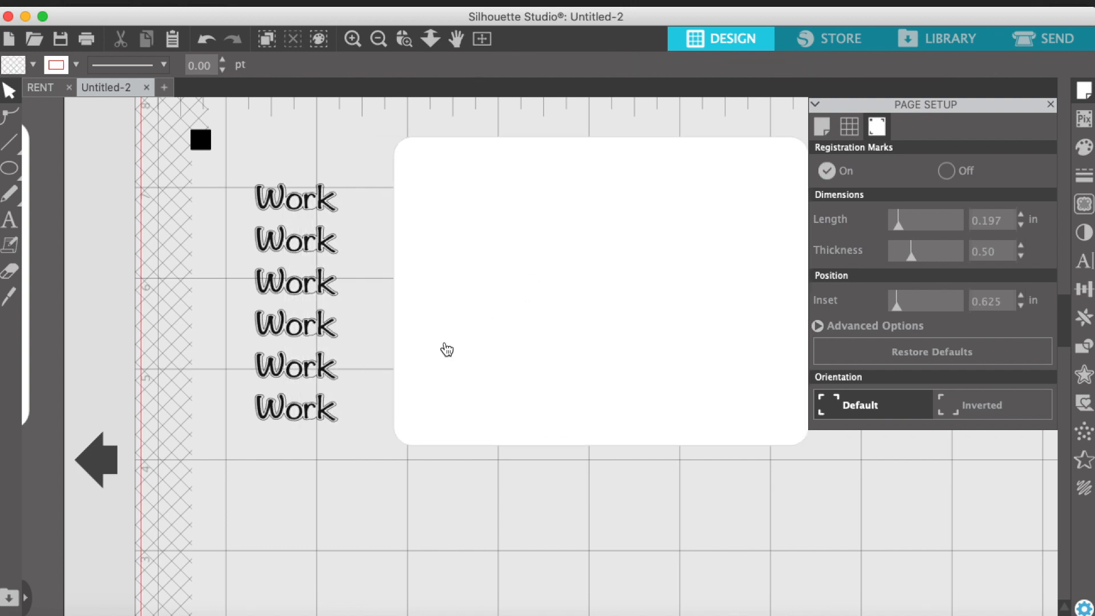
{"action": "left_click", "coordinate": [298, 409]}
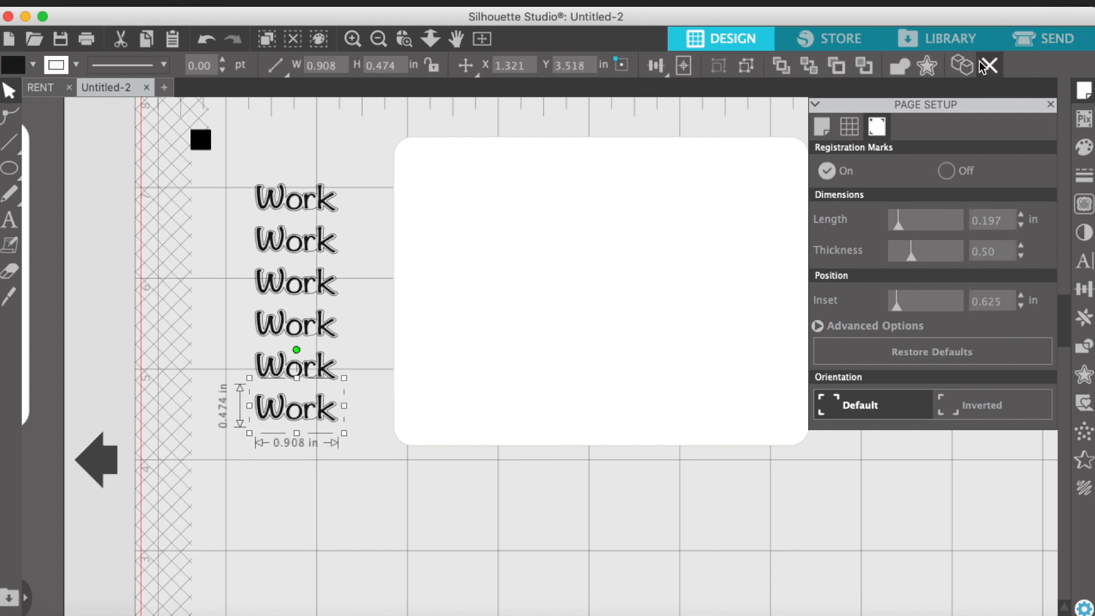
{"action": "key", "text": "super+d"}
{"action": "left_click_drag", "start_coordinate": [345, 405], "coordinate": [328, 377]}
Left-align the seven "Work" groups with even vertical spacing, and move the white rounded background back behind the column
{"action": "left_click_drag", "start_coordinate": [283, 150], "coordinate": [306, 423]}
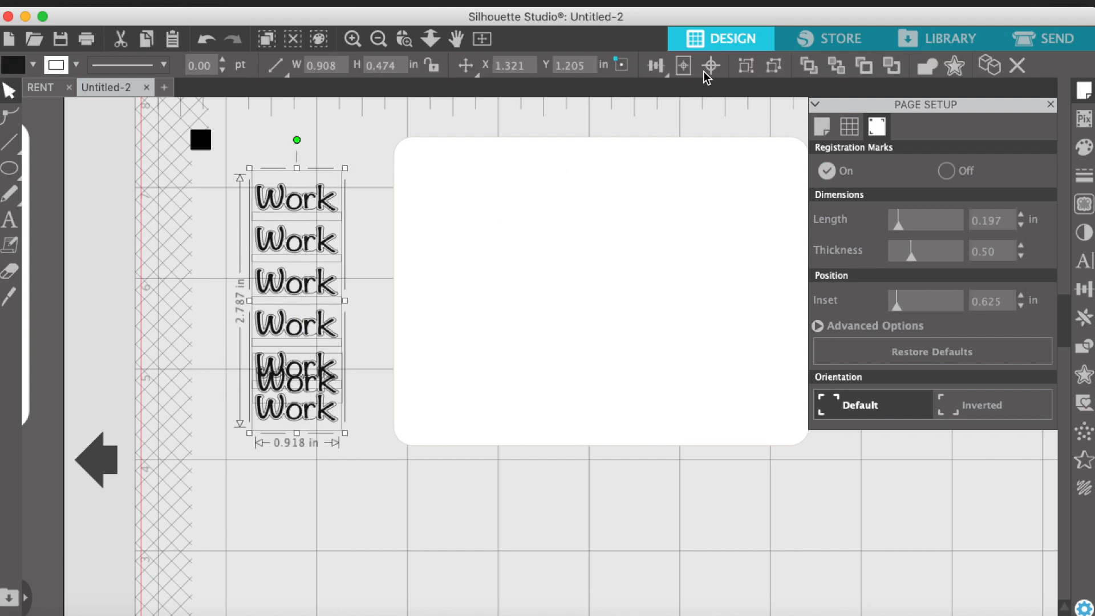
{"action": "left_click", "coordinate": [656, 66]}
{"action": "left_click", "coordinate": [656, 66]}
{"action": "left_click", "coordinate": [654, 97]}
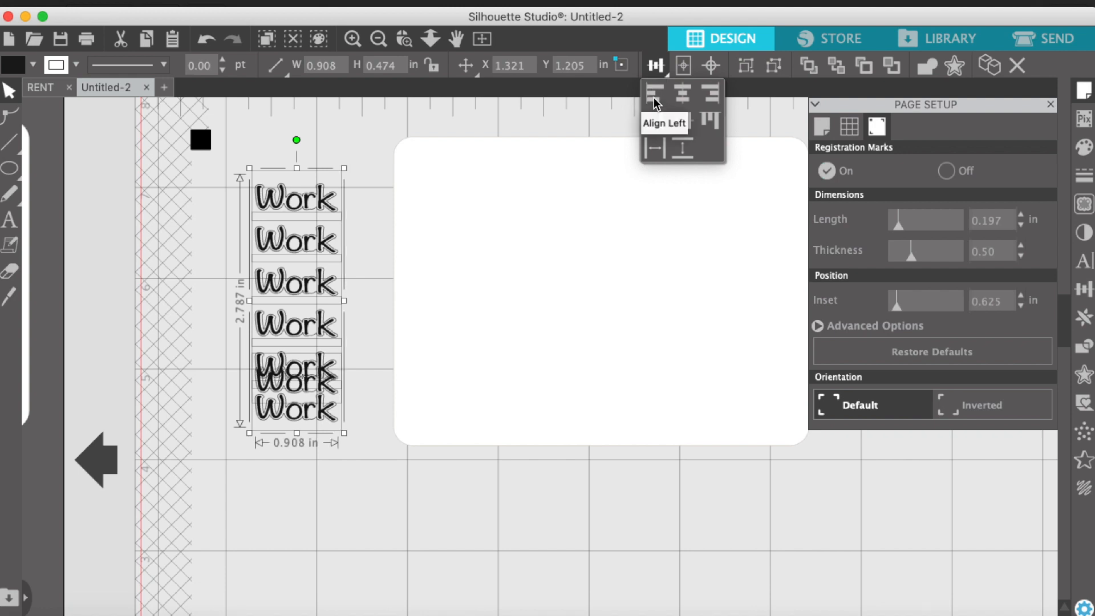
{"action": "left_click", "coordinate": [684, 147]}
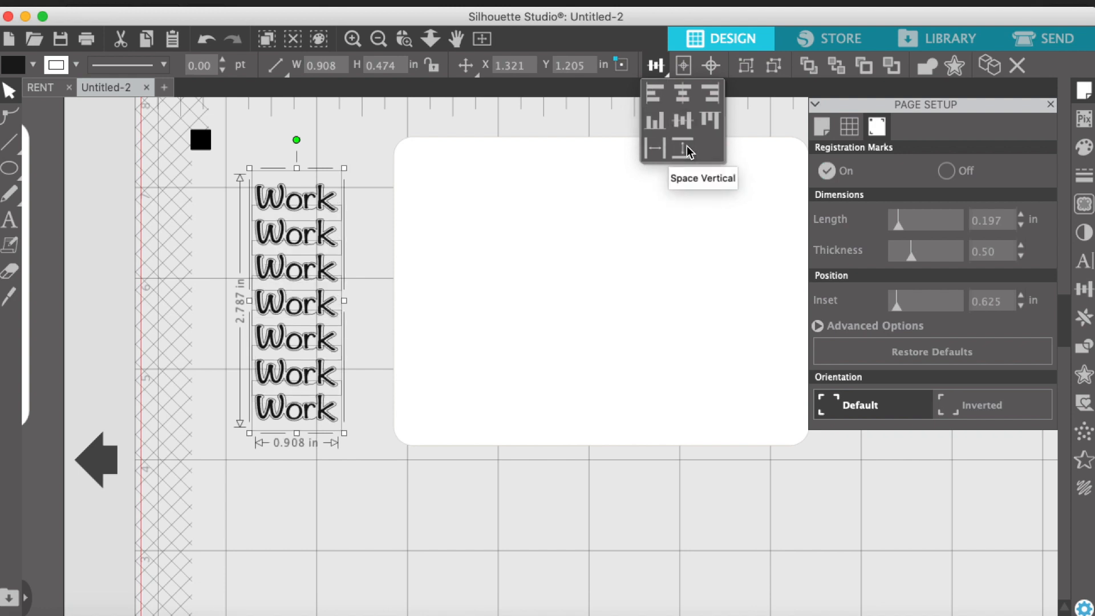
{"action": "left_click", "coordinate": [432, 495]}
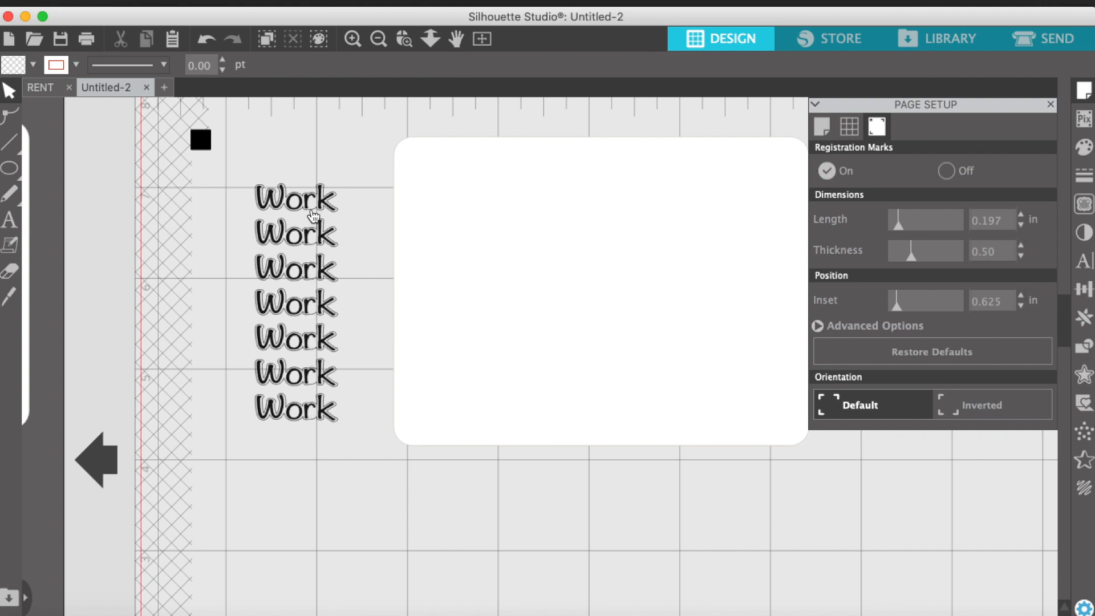
{"action": "left_click_drag", "start_coordinate": [688, 268], "coordinate": [533, 252]}
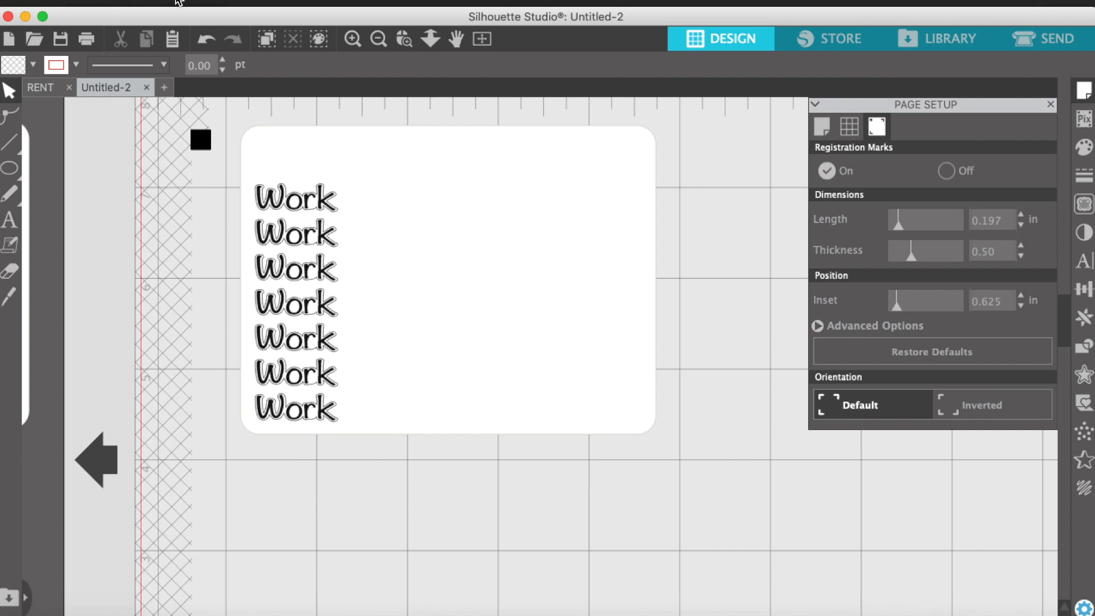
Switch to the RENT document, open the design library and clear its "rent" search to show Project Designs
{"action": "left_click", "coordinate": [44, 89]}
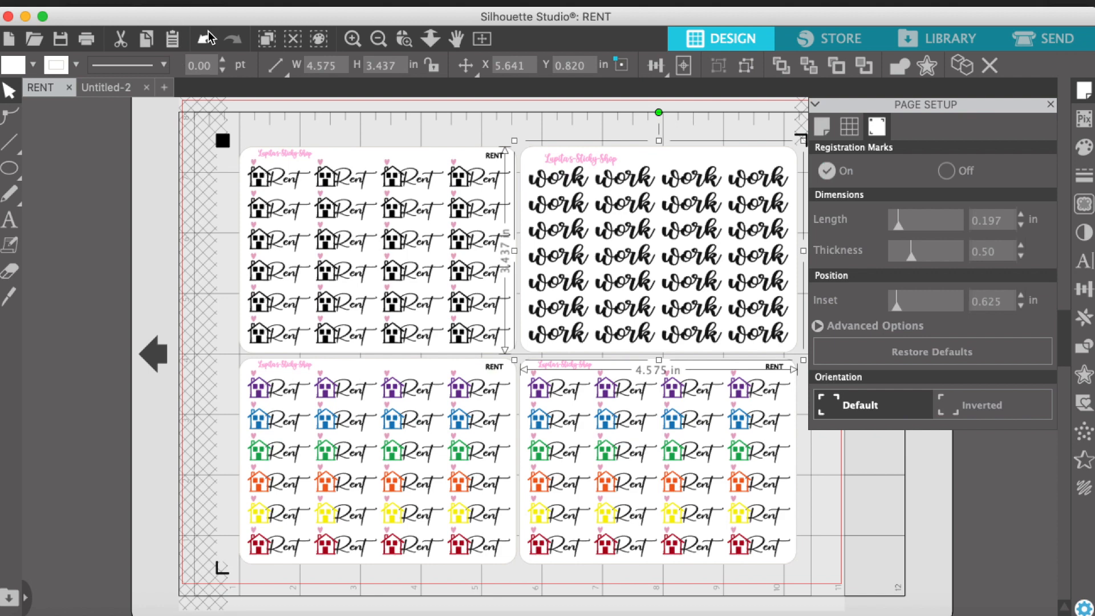
{"action": "left_click", "coordinate": [177, 1]}
{"action": "mouse_move", "coordinate": [204, 177]}
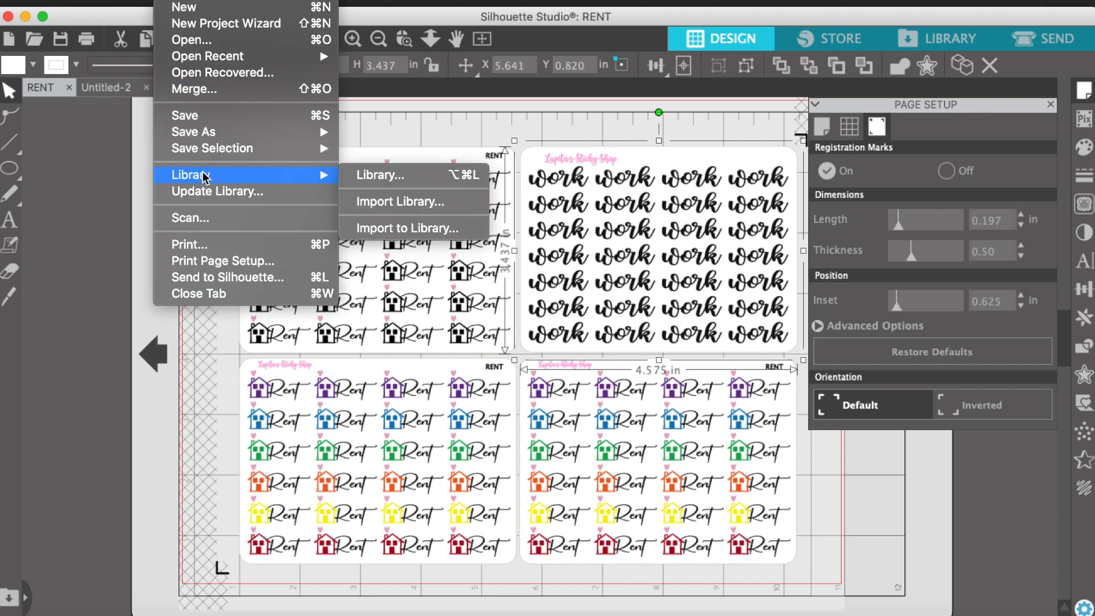
{"action": "left_click", "coordinate": [397, 177]}
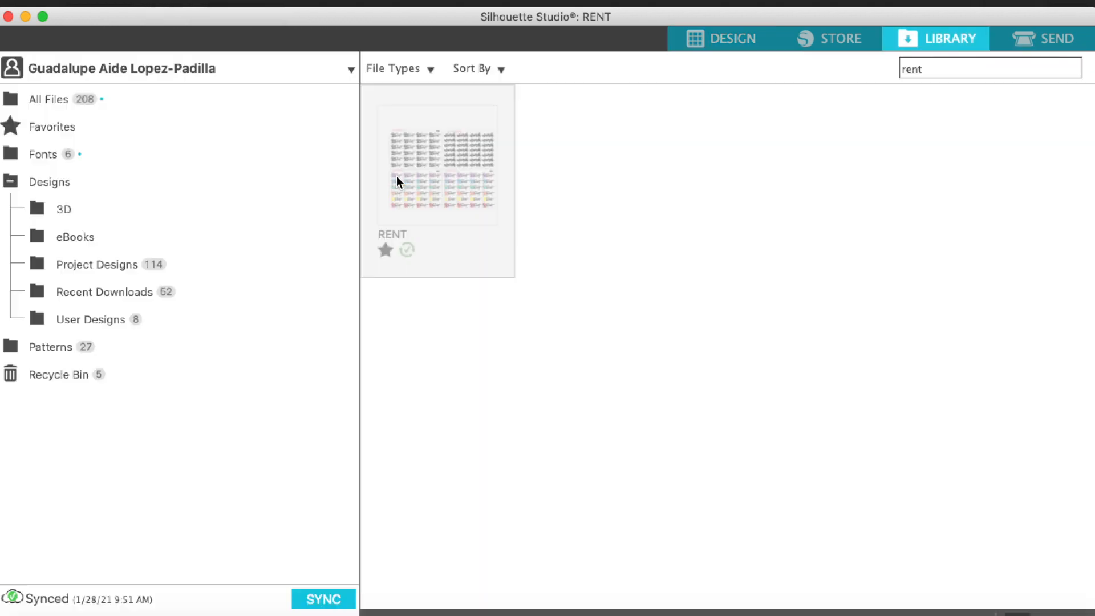
{"action": "left_click_drag", "start_coordinate": [977, 69], "coordinate": [845, 67]}
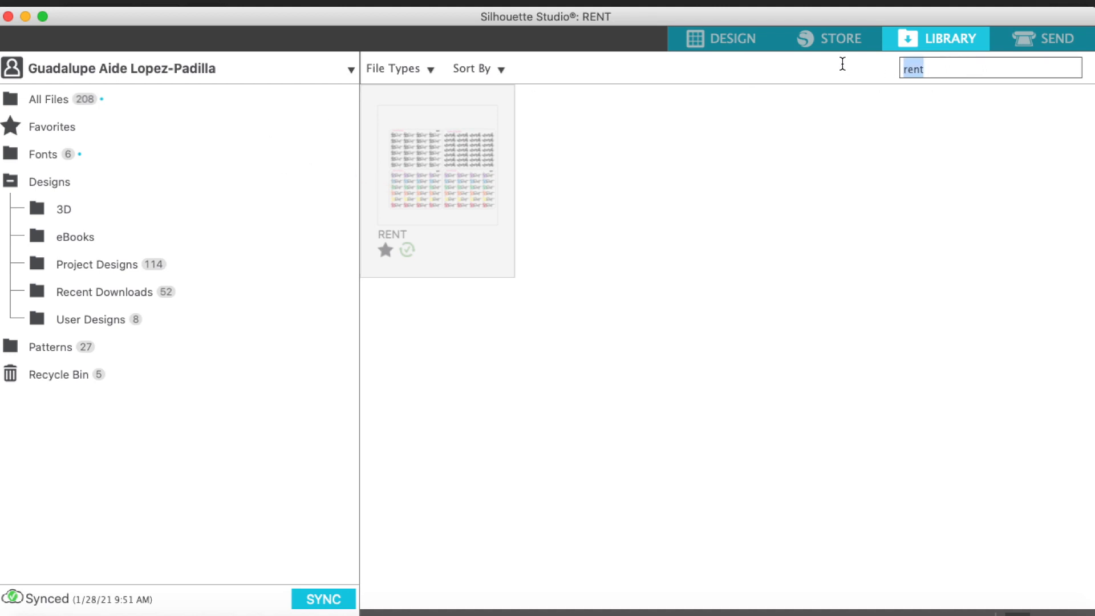
{"action": "key", "text": "BackSpace"}
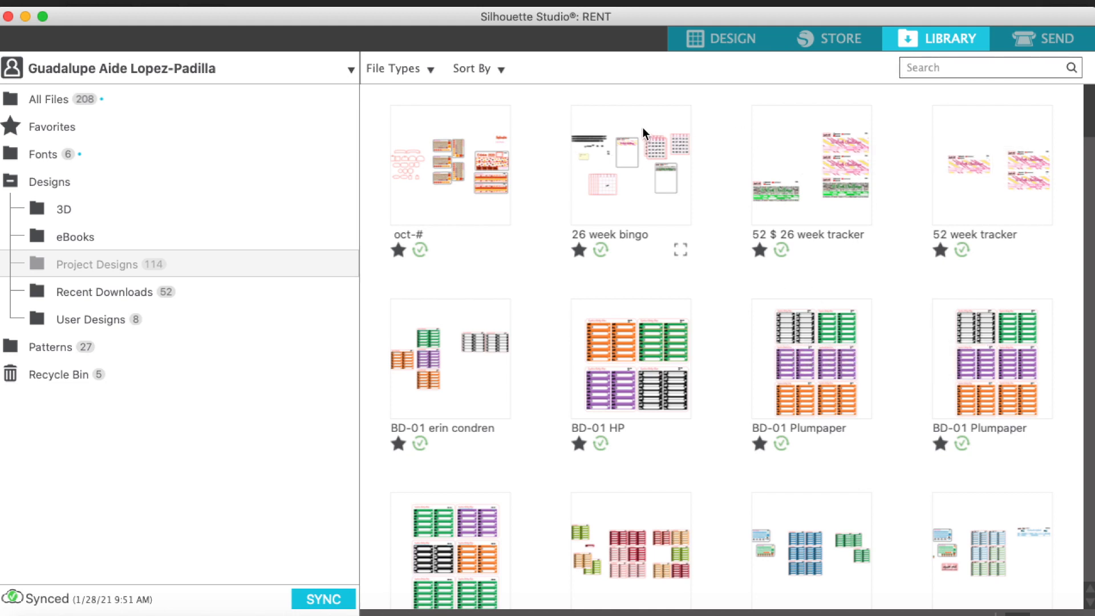
Find the "bill due extras" design among the Project Designs in the library and open it
{"action": "scroll", "coordinate": [656, 344], "scroll_direction": "down", "scroll_amount": 5}
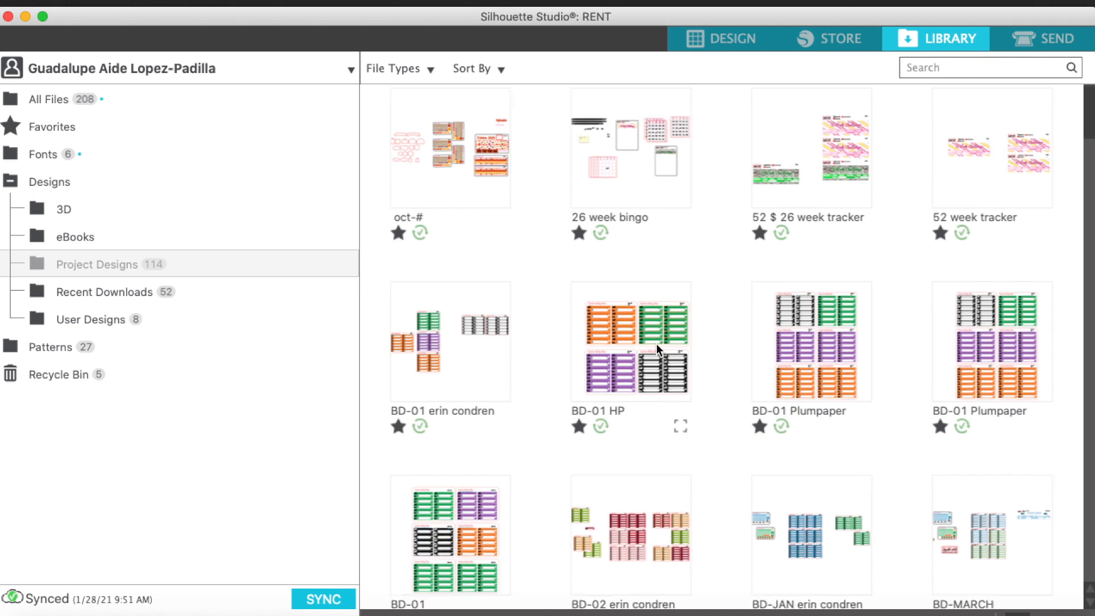
{"action": "scroll", "coordinate": [655, 344], "scroll_direction": "down", "scroll_amount": 5}
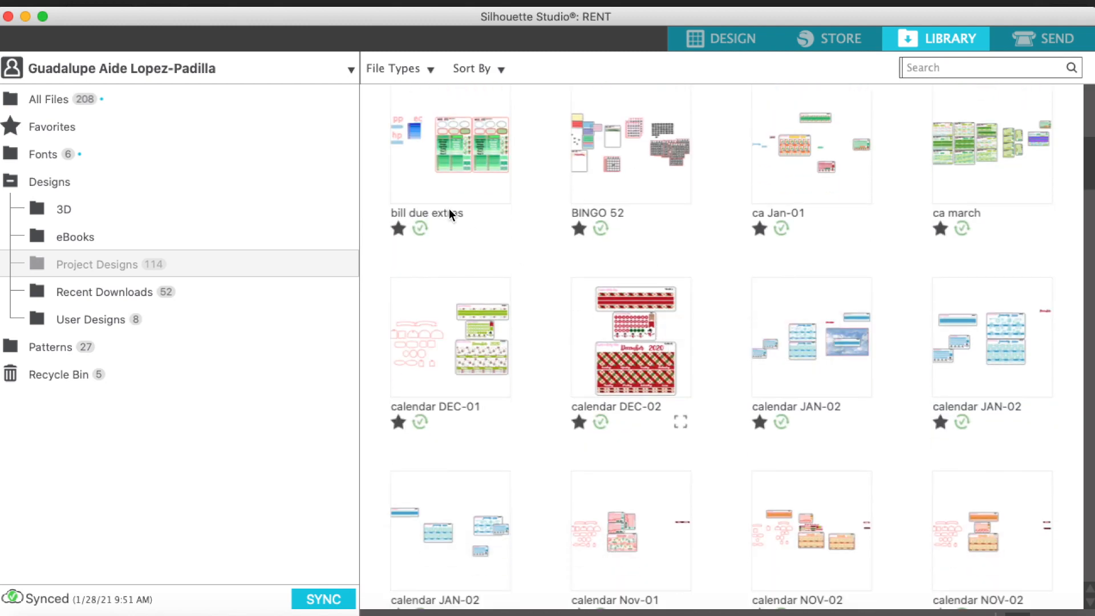
{"action": "double_click", "coordinate": [422, 196]}
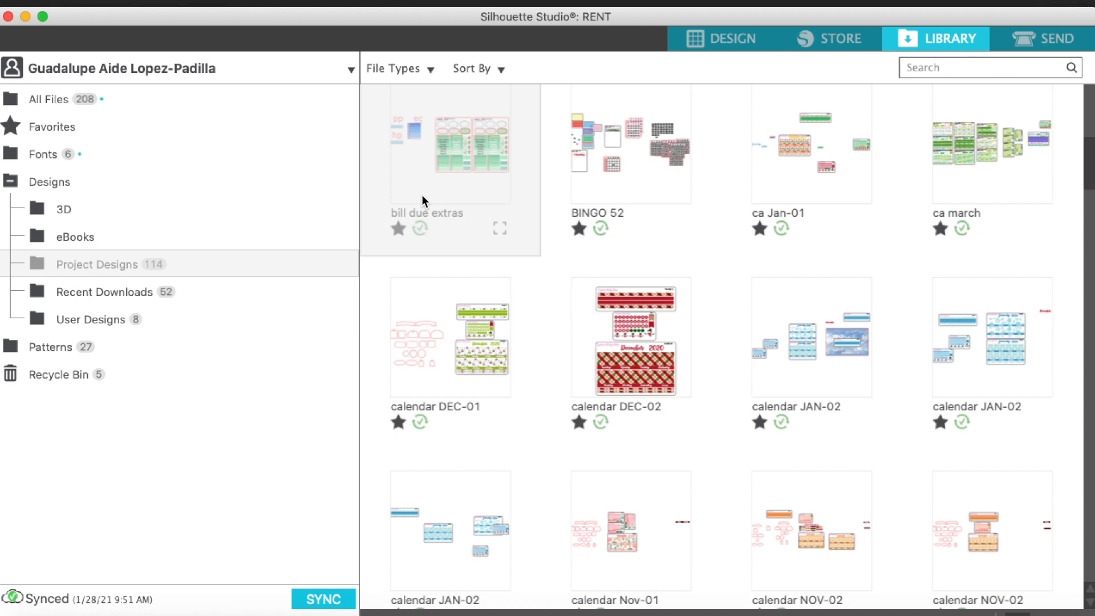
{"action": "double_click", "coordinate": [422, 198]}
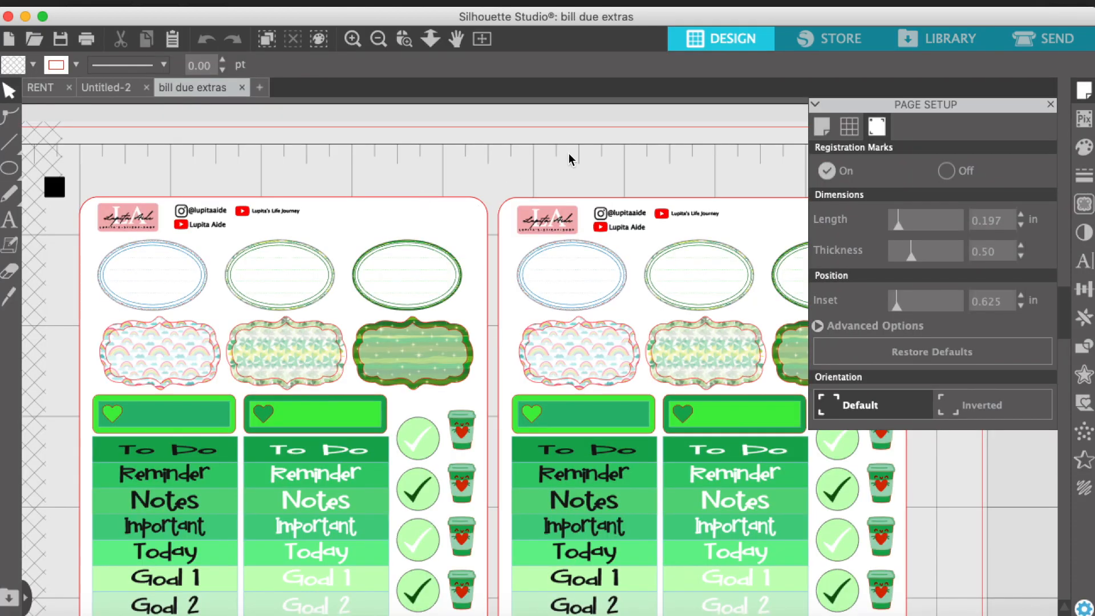
Close the page setup settings and examine the sticker layout and spacing of the "bill due extras" sheet
{"action": "left_click", "coordinate": [1051, 106]}
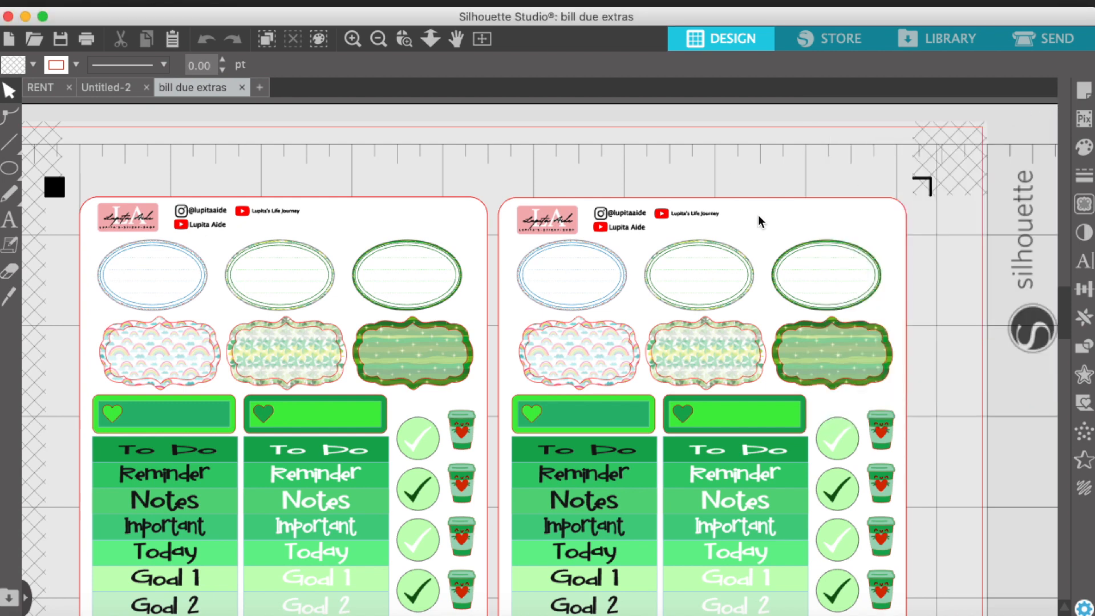
{"action": "scroll", "coordinate": [697, 249], "scroll_direction": "up", "scroll_amount": 3}
{"action": "scroll", "coordinate": [698, 251], "scroll_direction": "down", "scroll_amount": 2}
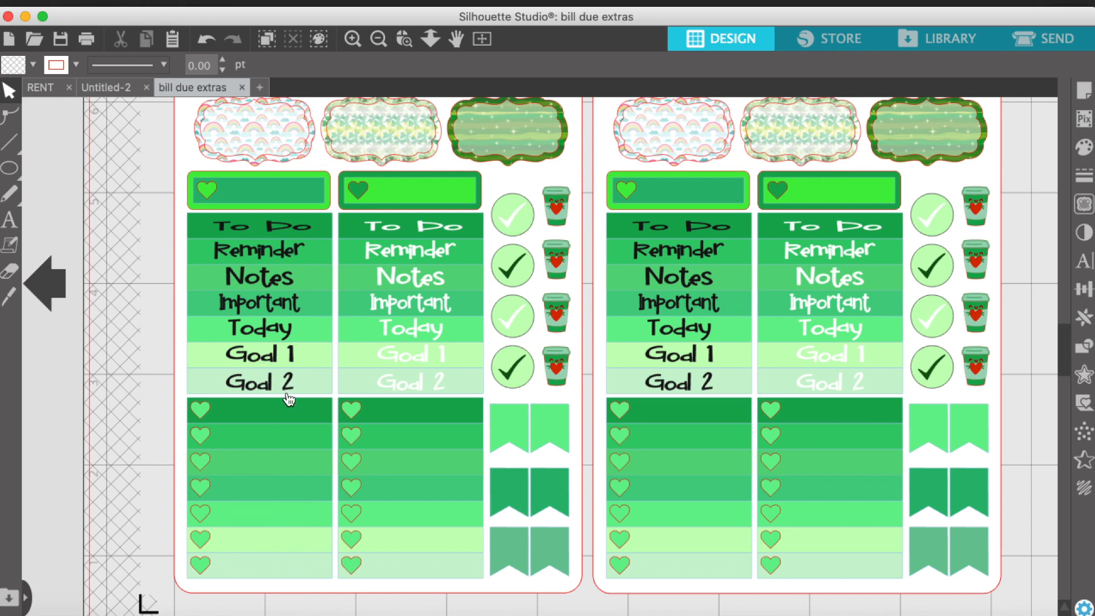
{"action": "scroll", "coordinate": [290, 399], "scroll_direction": "up", "scroll_amount": 2}
{"action": "scroll", "coordinate": [289, 400], "scroll_direction": "right", "scroll_amount": 2}
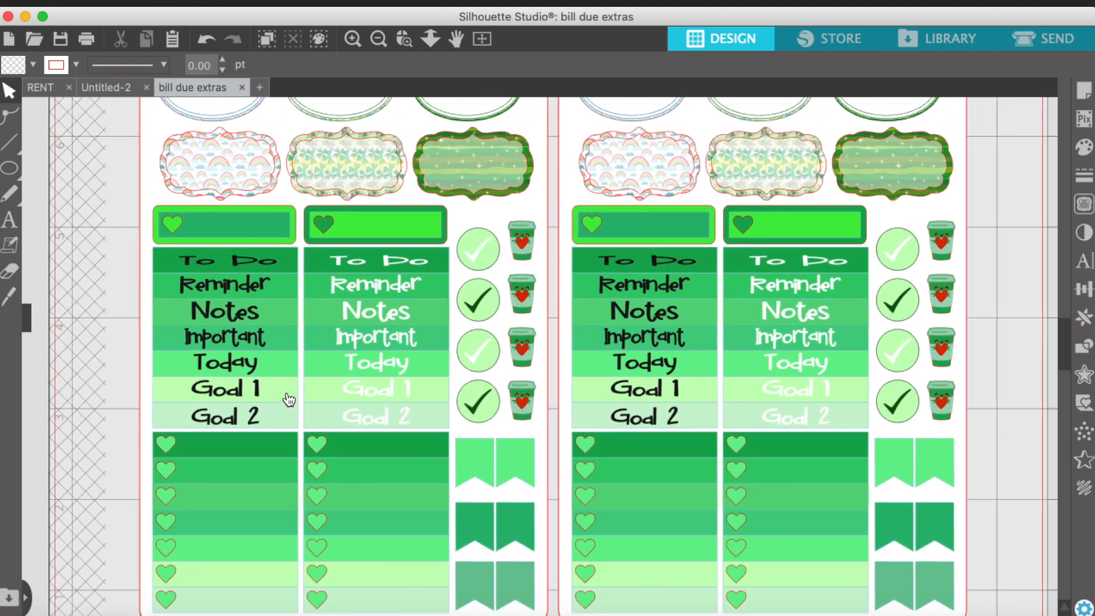
{"action": "scroll", "coordinate": [289, 399], "scroll_direction": "up", "scroll_amount": 5}
{"action": "scroll", "coordinate": [290, 399], "scroll_direction": "right", "scroll_amount": 2}
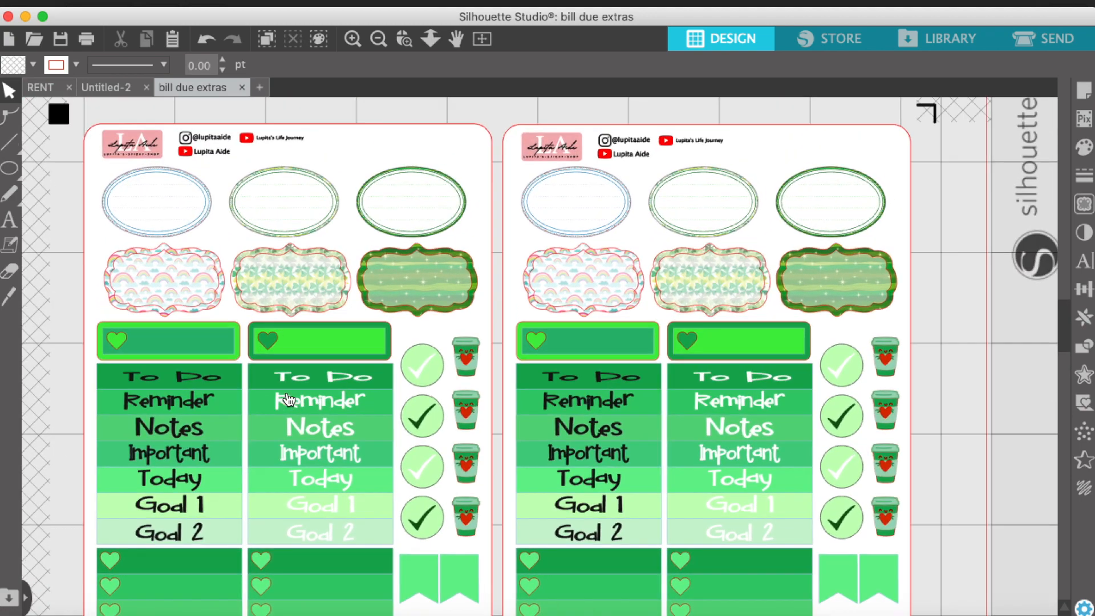
{"action": "scroll", "coordinate": [289, 399], "scroll_direction": "down", "scroll_amount": 5}
{"action": "scroll", "coordinate": [289, 399], "scroll_direction": "left", "scroll_amount": 2}
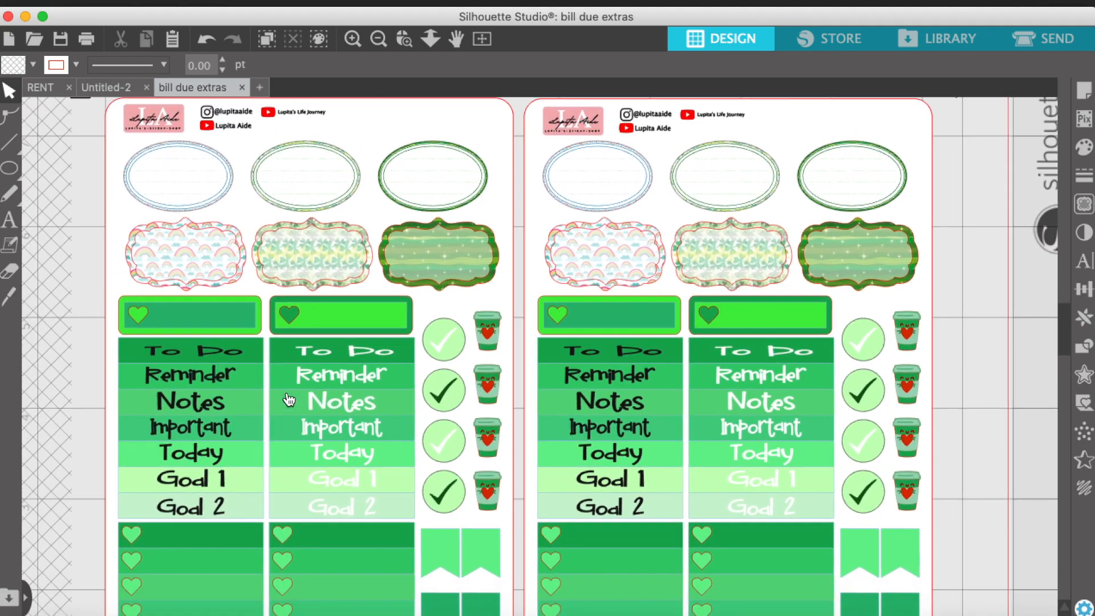
{"action": "scroll", "coordinate": [289, 399], "scroll_direction": "down", "scroll_amount": 1}
{"action": "scroll", "coordinate": [289, 399], "scroll_direction": "left", "scroll_amount": 1}
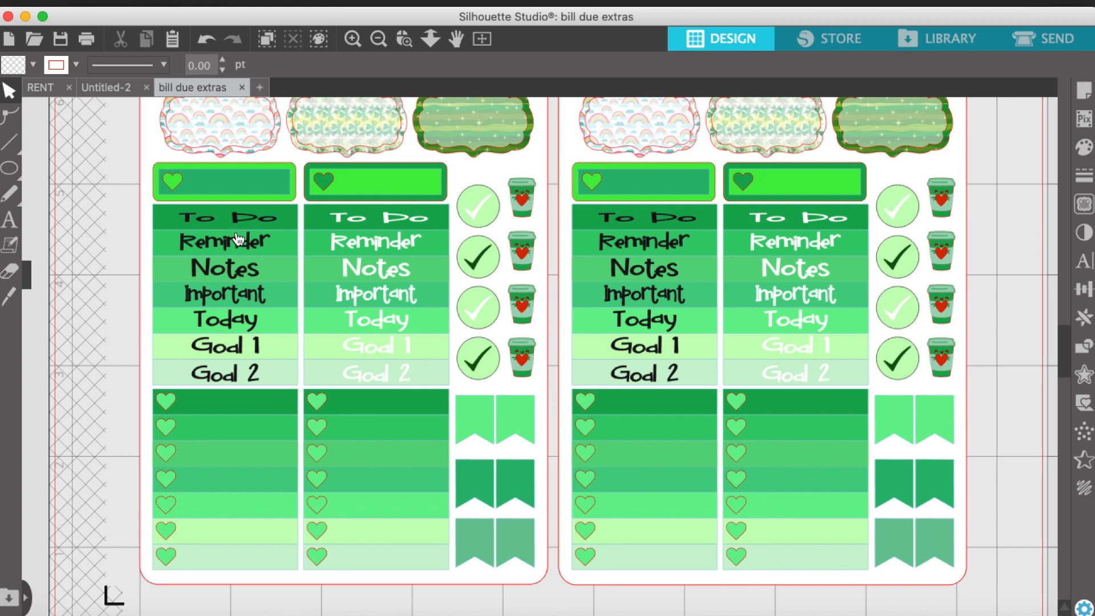
Copy the logo and social-media header from the first sheet of "bill due extras" and return to the Untitled-2 document
{"action": "scroll", "coordinate": [238, 240], "scroll_direction": "up", "scroll_amount": 5}
{"action": "scroll", "coordinate": [239, 239], "scroll_direction": "right", "scroll_amount": 1}
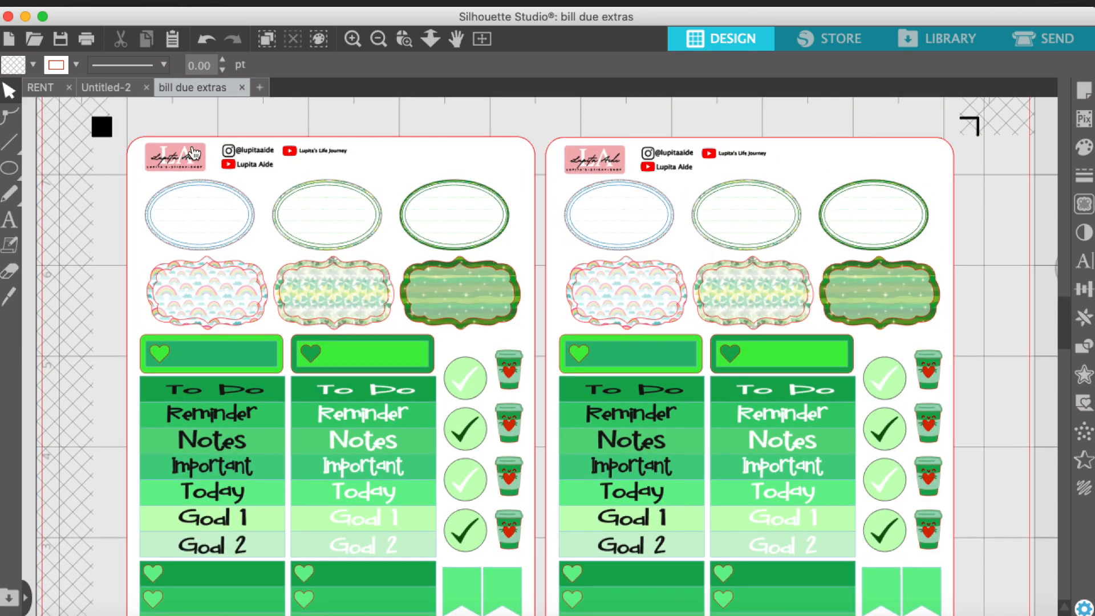
{"action": "left_click", "coordinate": [181, 163]}
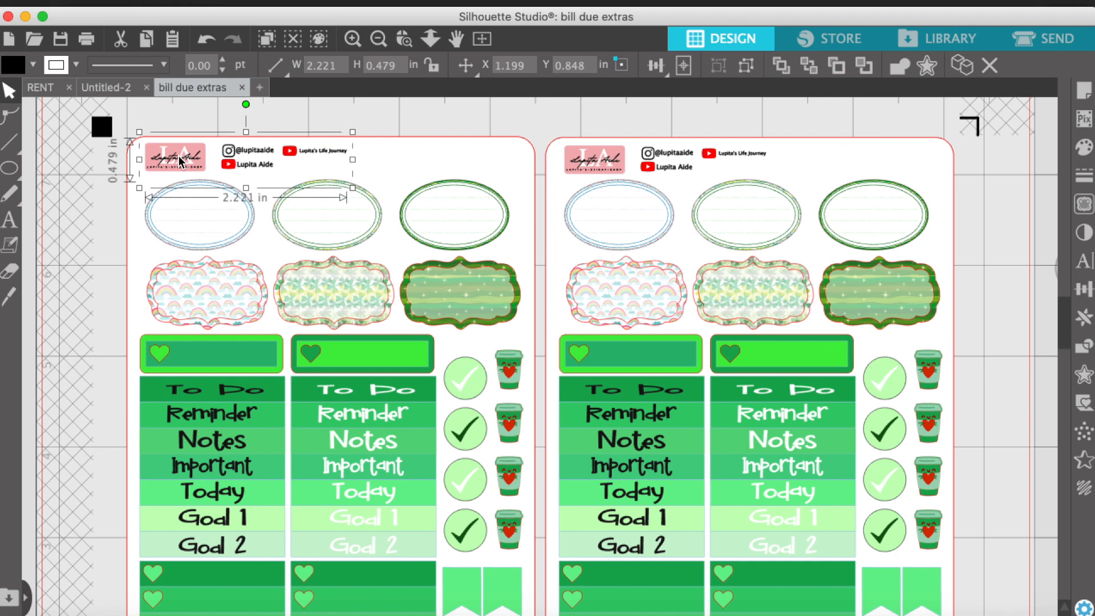
{"action": "right_click", "coordinate": [179, 160]}
{"action": "left_click", "coordinate": [217, 226]}
{"action": "left_click", "coordinate": [111, 90]}
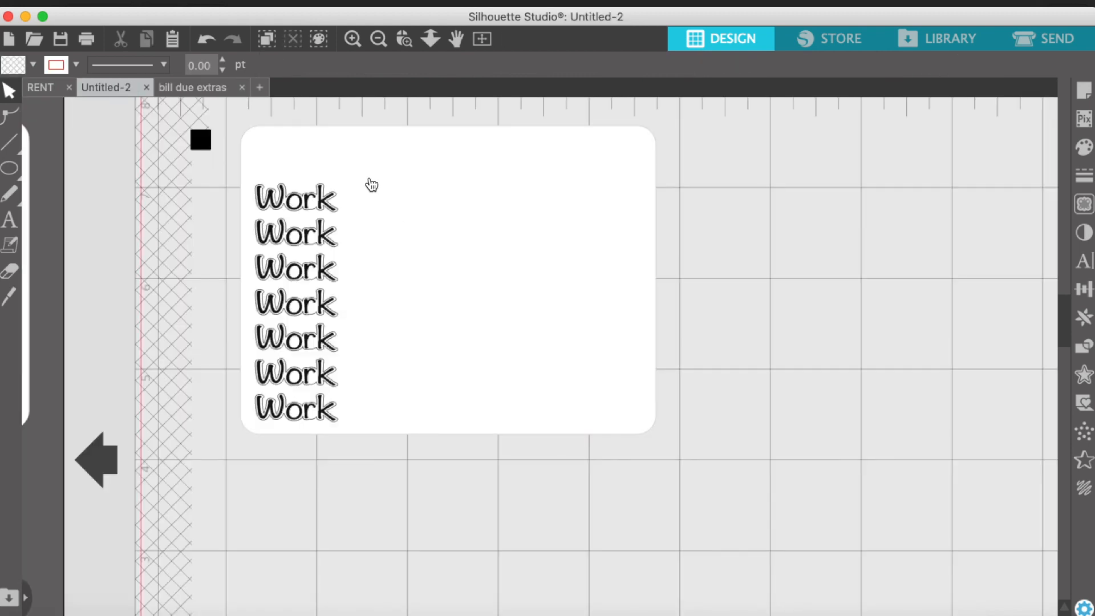
Paste the copied logo and social-media header into the "Work" sticker sheet
{"action": "right_click", "coordinate": [273, 143]}
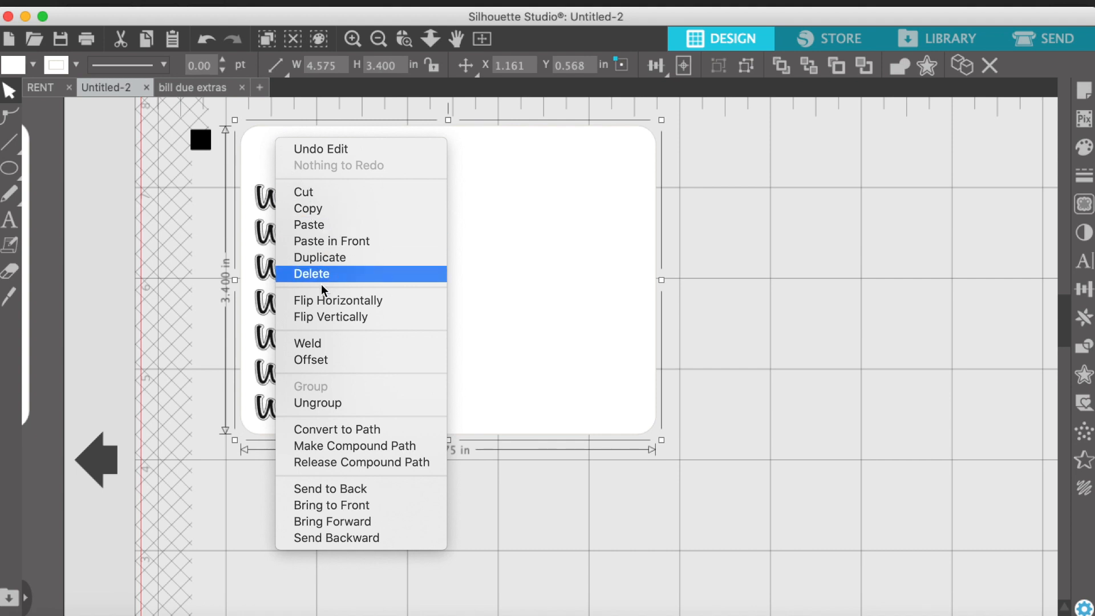
{"action": "left_click", "coordinate": [911, 184]}
{"action": "left_click", "coordinate": [787, 185]}
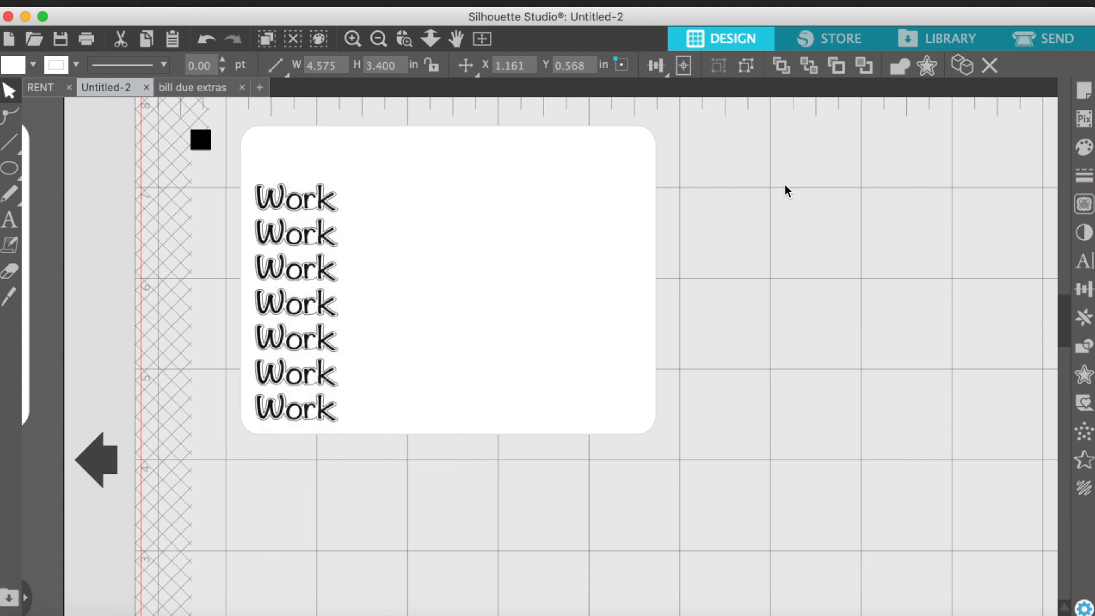
{"action": "right_click", "coordinate": [786, 183]}
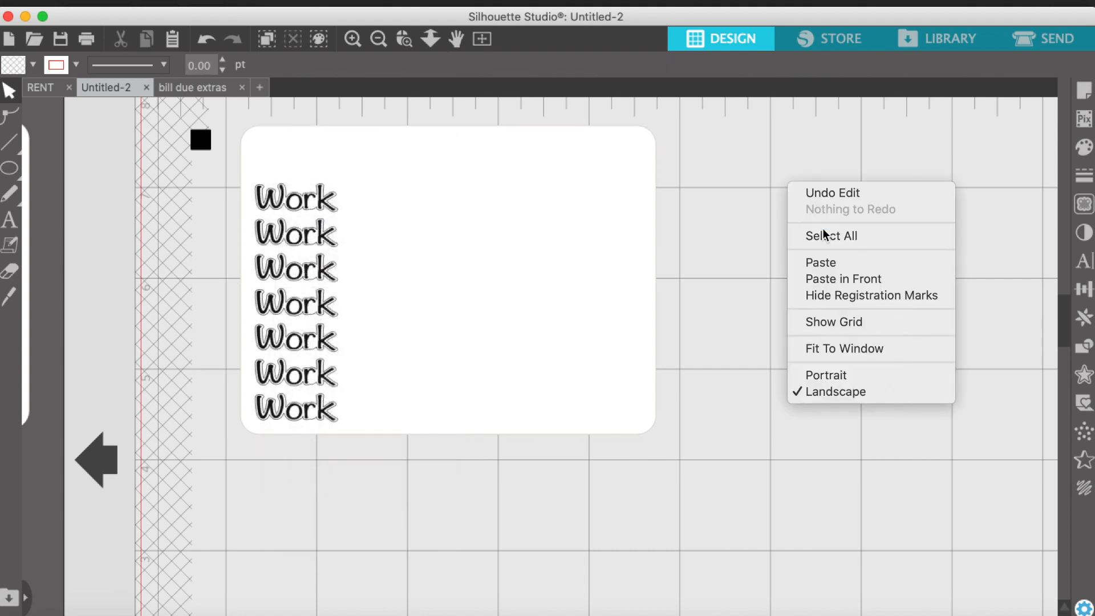
{"action": "left_click", "coordinate": [841, 262]}
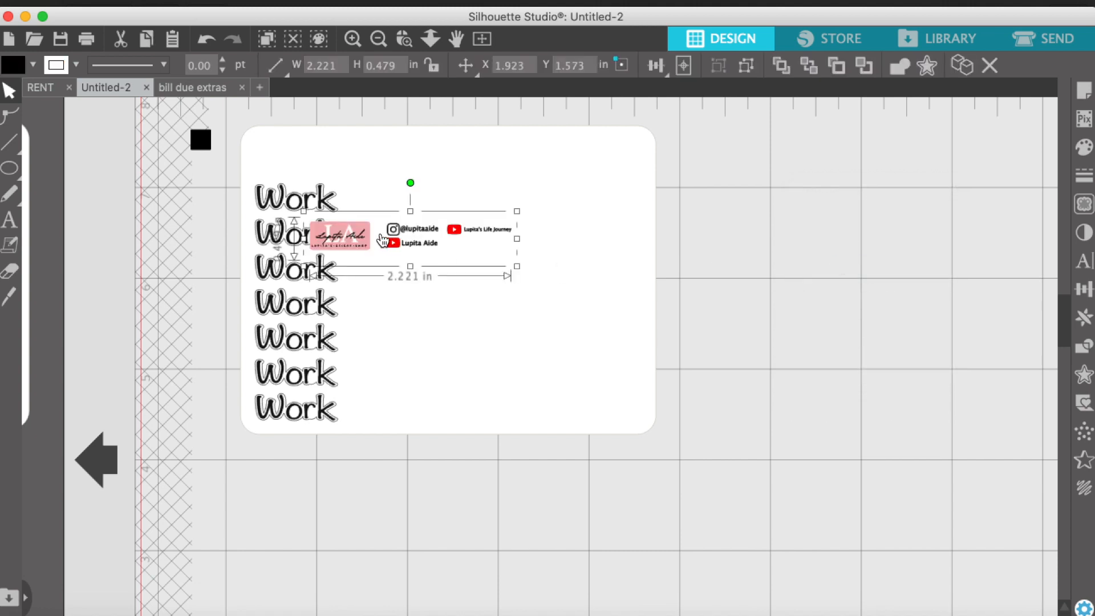
Move the pasted header into the white background's upper-left corner and shrink it to about 1.55 in wide
{"action": "left_click_drag", "start_coordinate": [359, 219], "coordinate": [303, 148]}
{"action": "left_click_drag", "start_coordinate": [459, 177], "coordinate": [402, 156]}
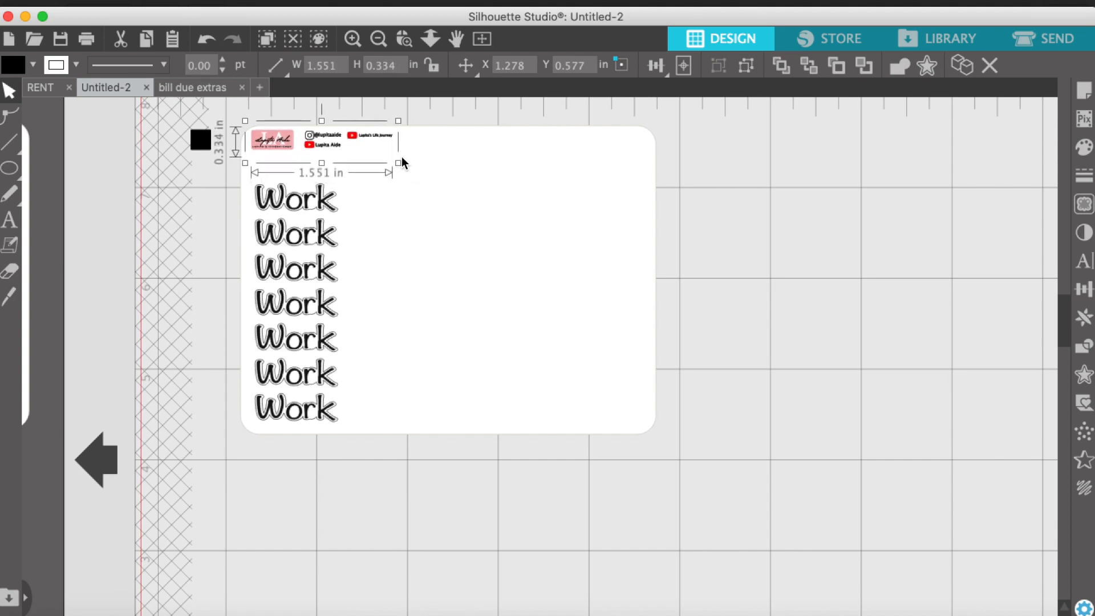
{"action": "left_click", "coordinate": [440, 113]}
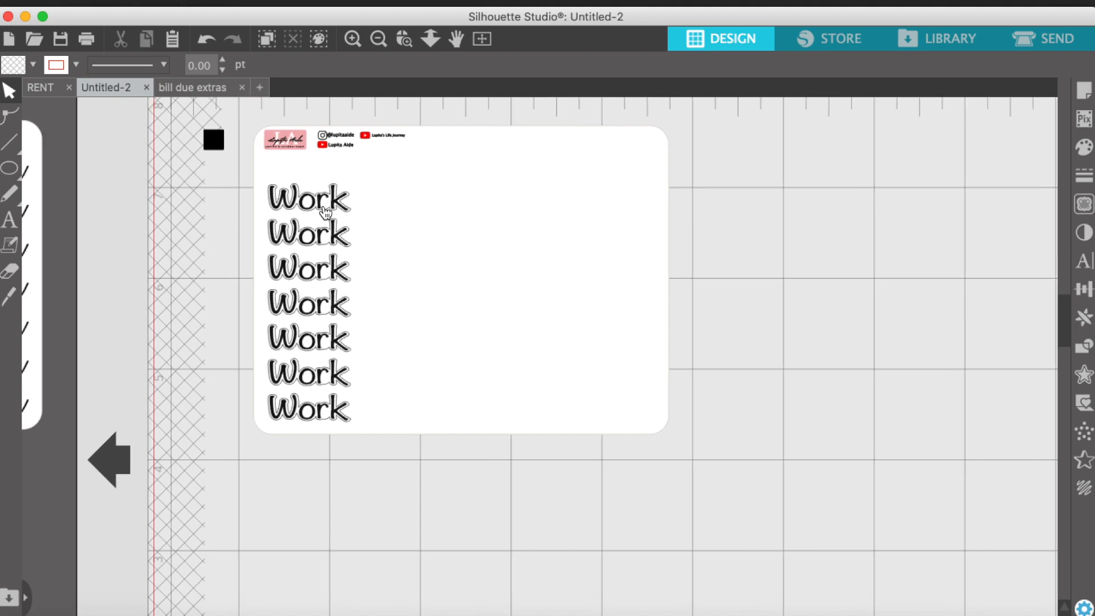
Enlarge the header above the "Work" column to about 1.78 in wide
{"action": "left_click", "coordinate": [379, 41]}
{"action": "scroll", "coordinate": [392, 190], "scroll_direction": "down", "scroll_amount": 1}
{"action": "scroll", "coordinate": [392, 190], "scroll_direction": "left", "scroll_amount": 3}
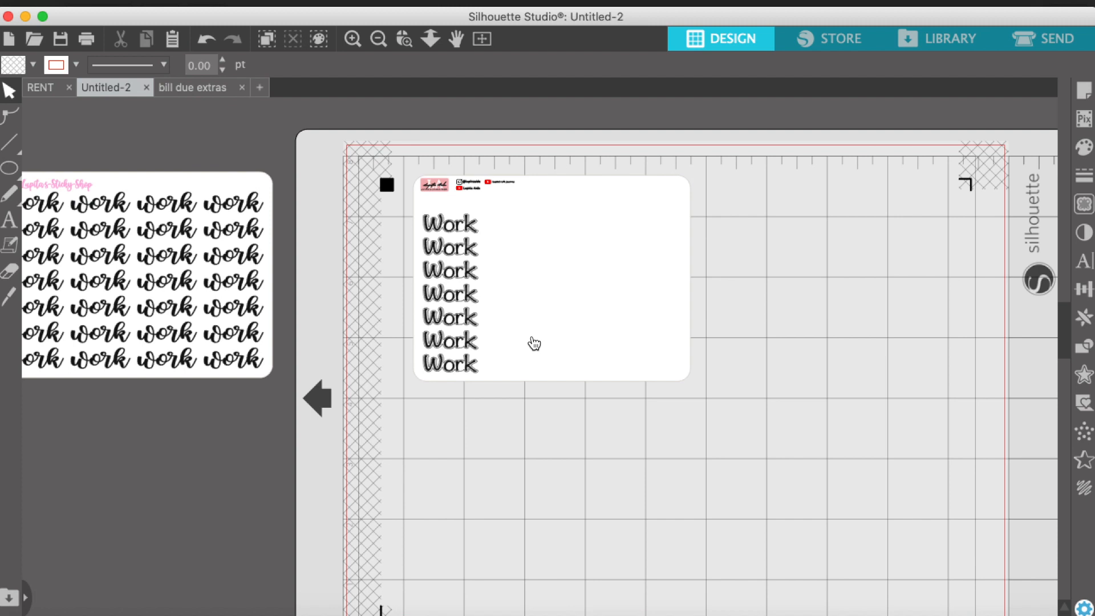
{"action": "left_click", "coordinate": [443, 196]}
{"action": "left_click_drag", "start_coordinate": [520, 202], "coordinate": [534, 215]}
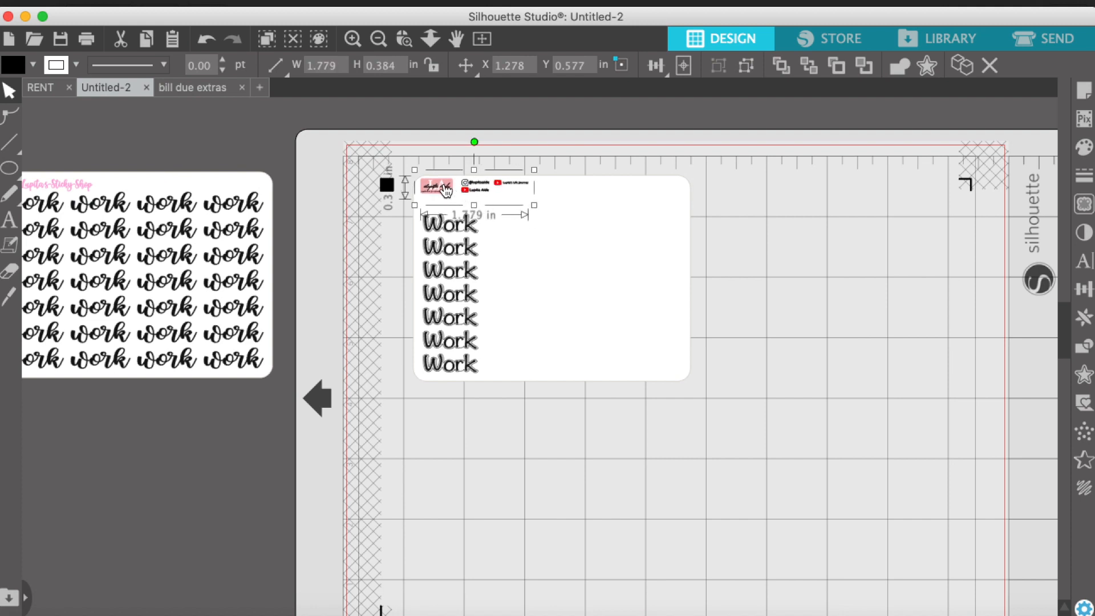
{"action": "left_click", "coordinate": [580, 162]}
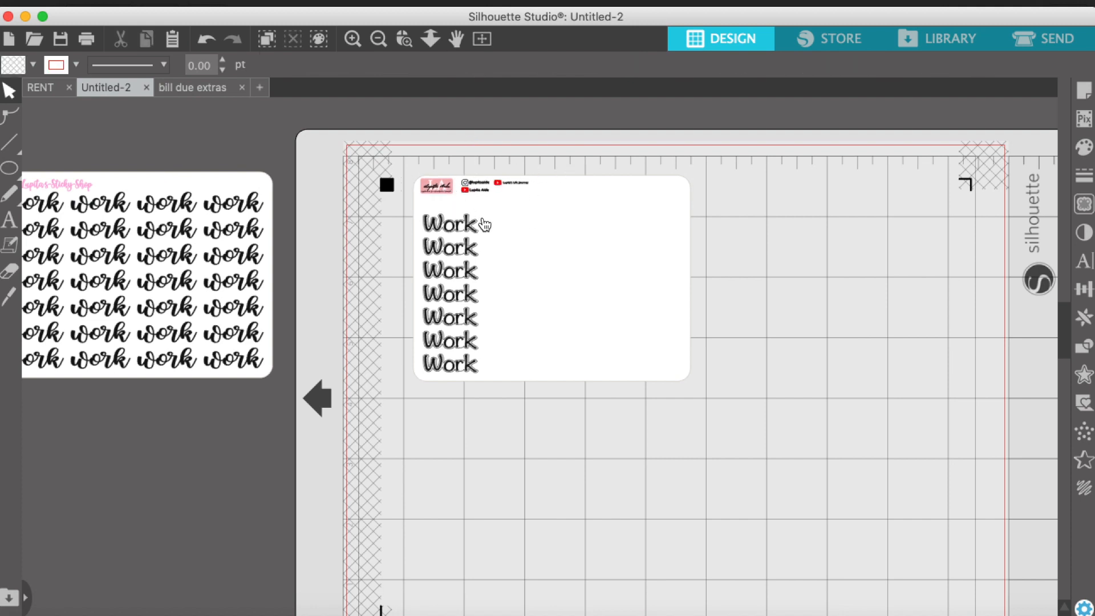
{"action": "left_click", "coordinate": [436, 368]}
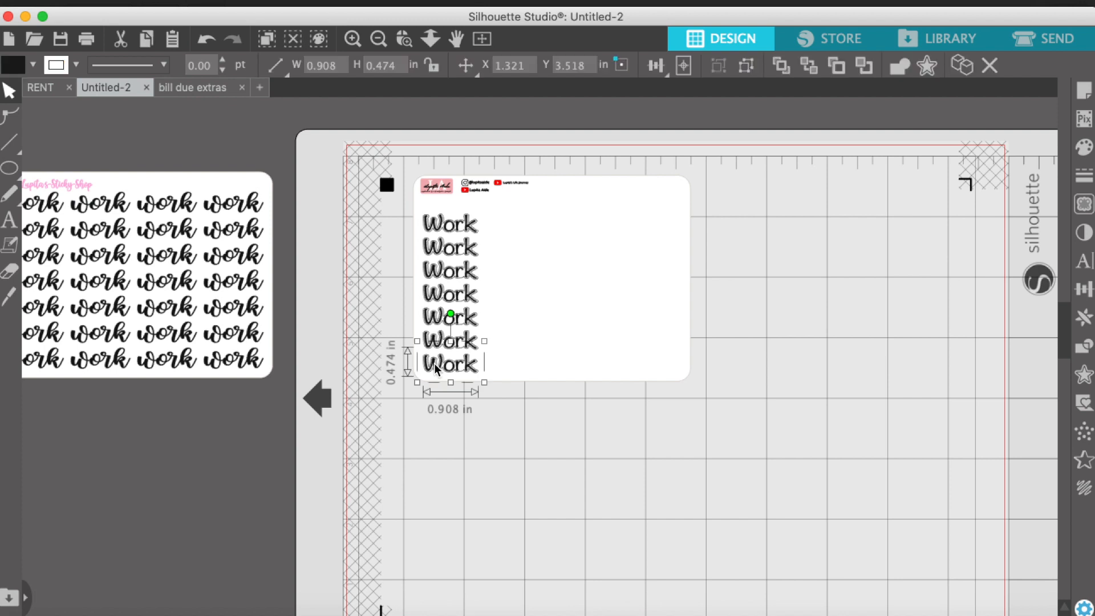
{"action": "left_click", "coordinate": [442, 341], "text": "shift"}
{"action": "left_click", "coordinate": [440, 313], "text": "shift"}
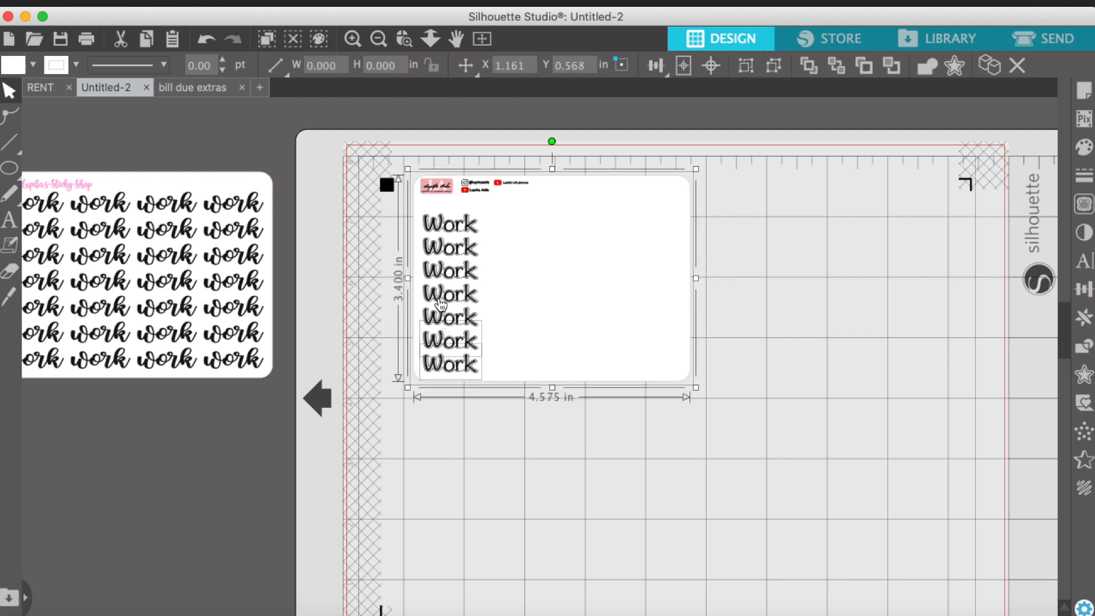
{"action": "left_click", "coordinate": [465, 513]}
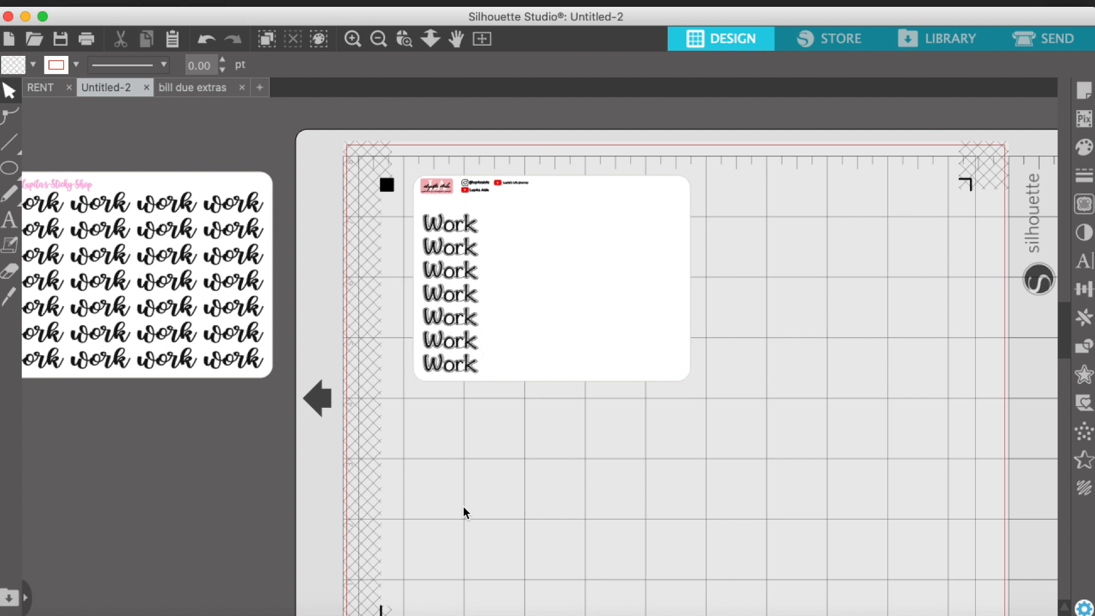
{"action": "left_click", "coordinate": [463, 231]}
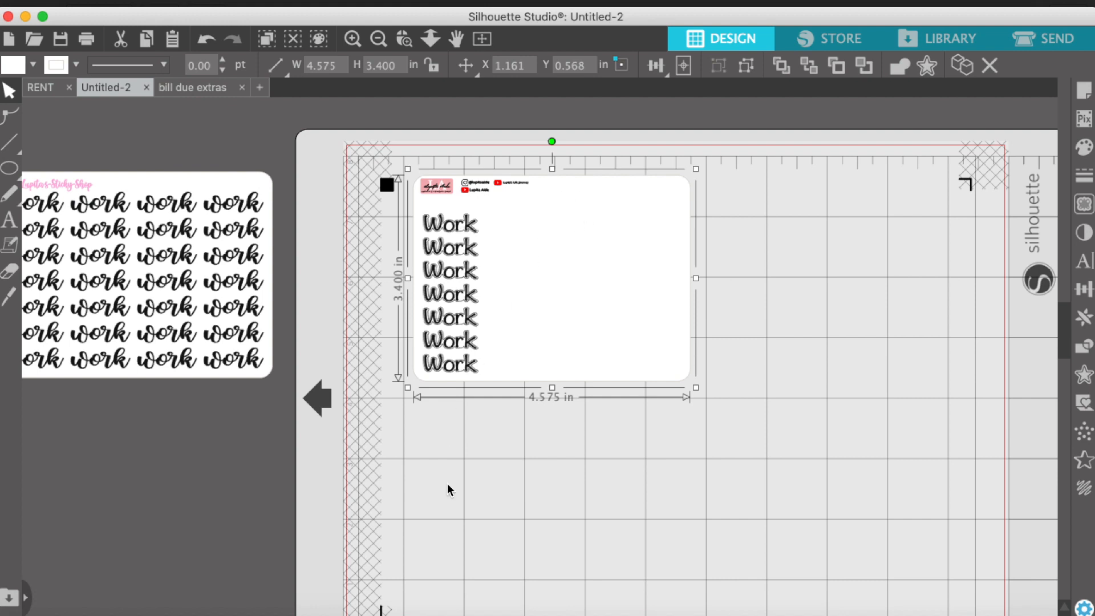
{"action": "left_click", "coordinate": [440, 399]}
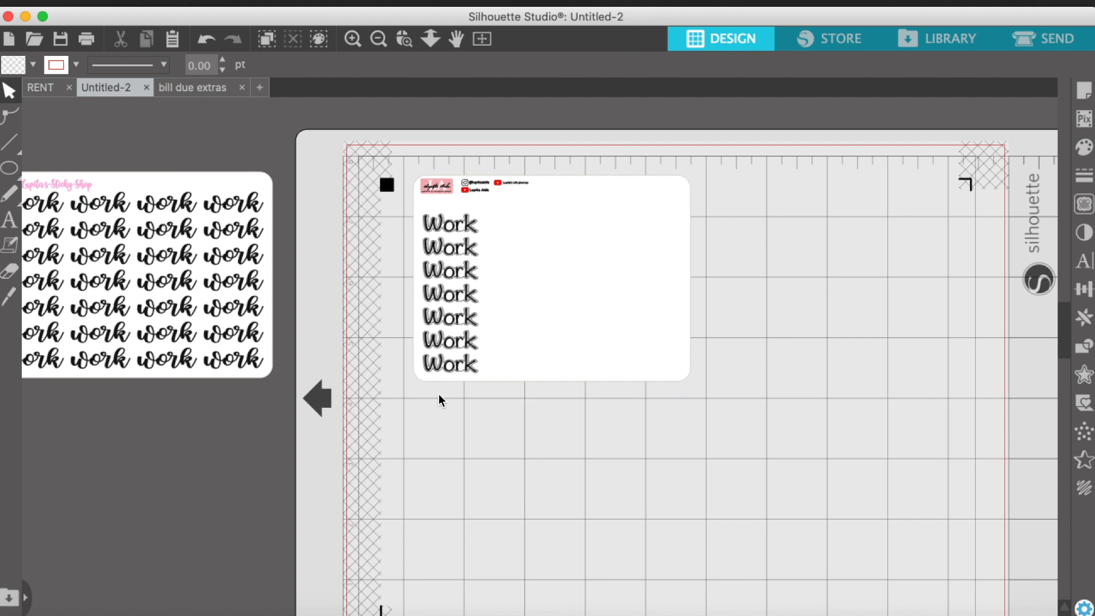
Duplicate the lowest "Work" group and place the copy over the second-lowest one in the column
{"action": "left_click", "coordinate": [439, 376]}
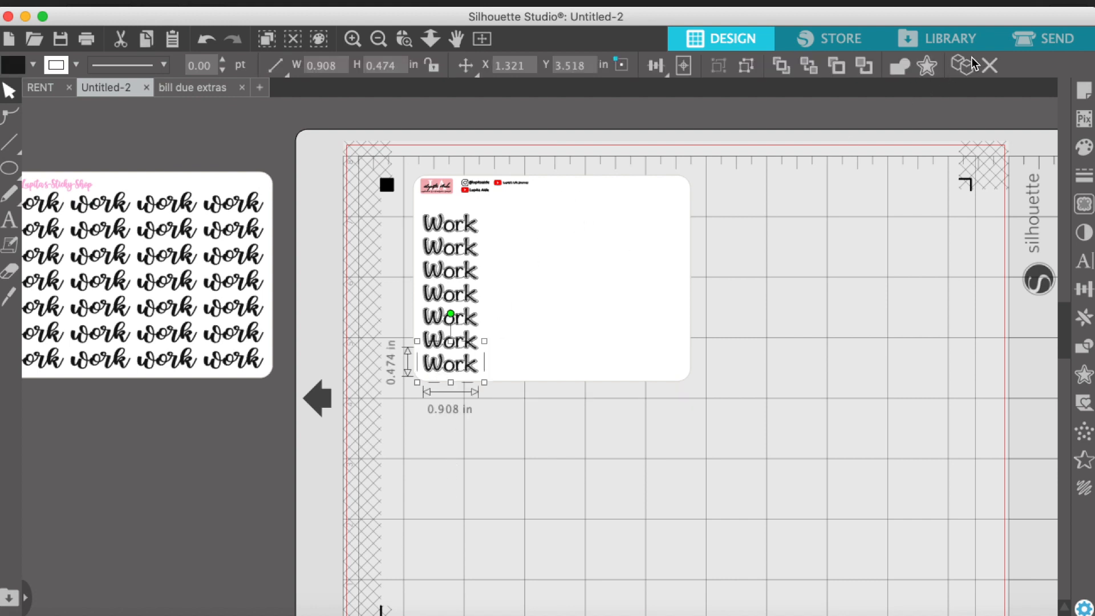
{"action": "left_click", "coordinate": [962, 67]}
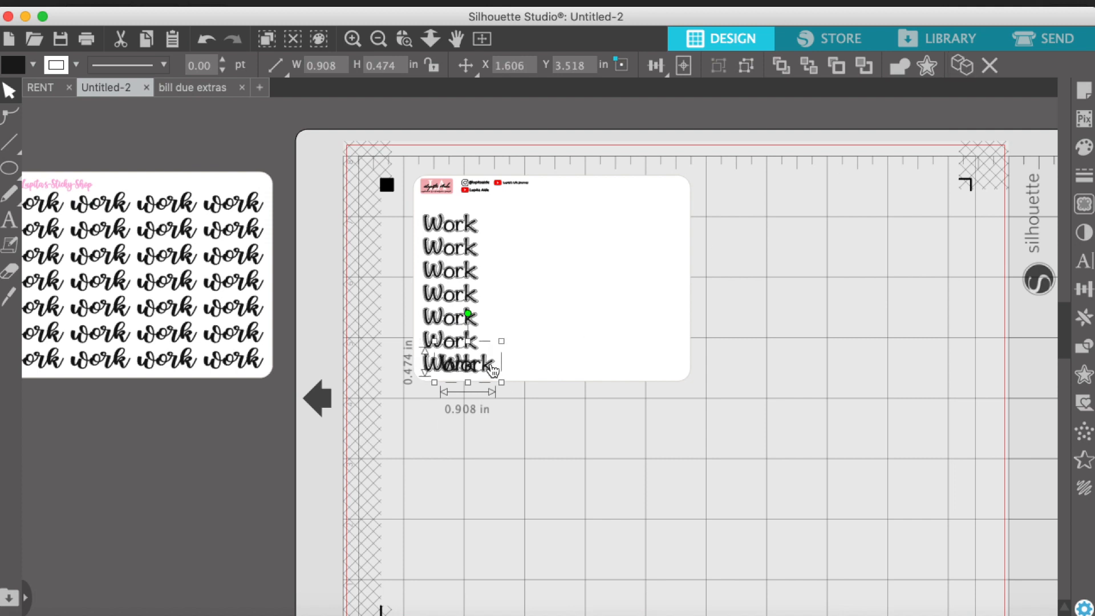
{"action": "left_click_drag", "start_coordinate": [488, 372], "coordinate": [469, 342]}
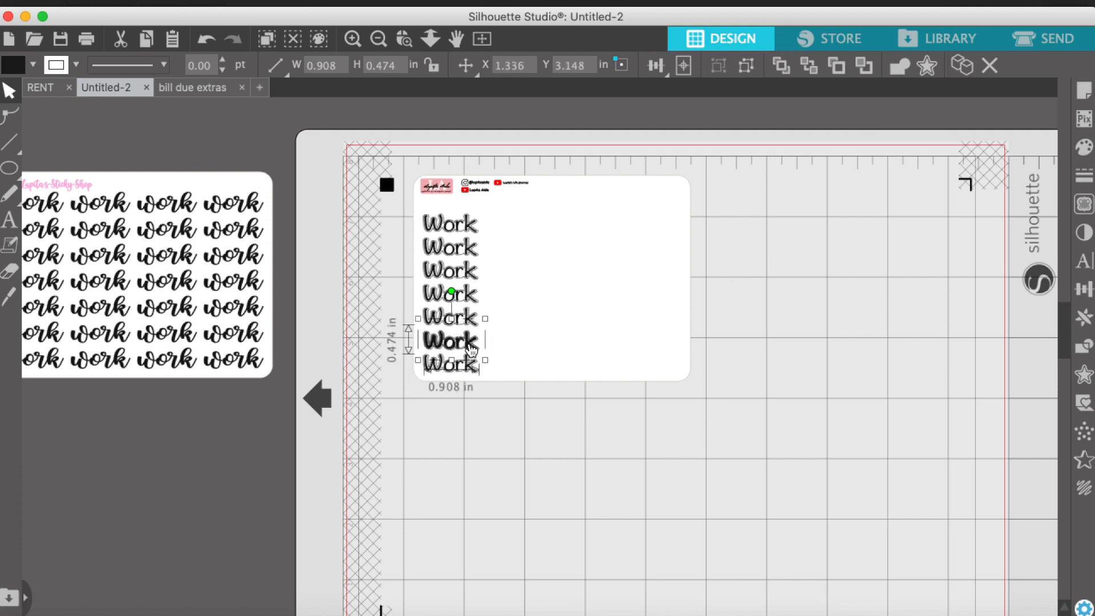
{"action": "left_click", "coordinate": [443, 423]}
Move the white background aside and left-align the eight "Work" groups with even vertical spacing
{"action": "left_click_drag", "start_coordinate": [615, 277], "coordinate": [711, 273]}
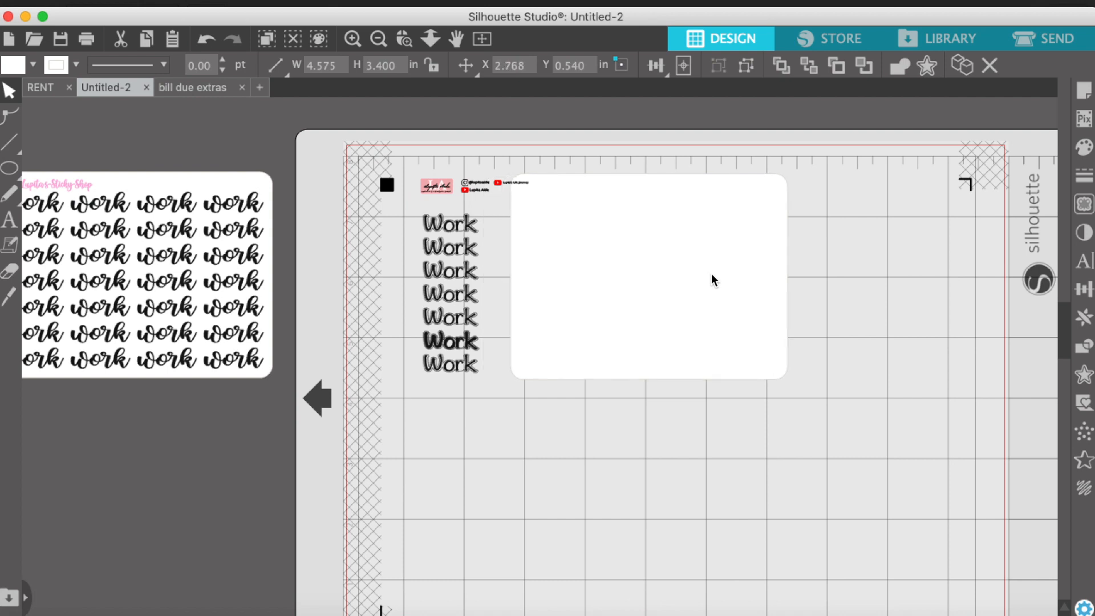
{"action": "left_click", "coordinate": [501, 212]}
{"action": "left_click_drag", "start_coordinate": [416, 220], "coordinate": [453, 374]}
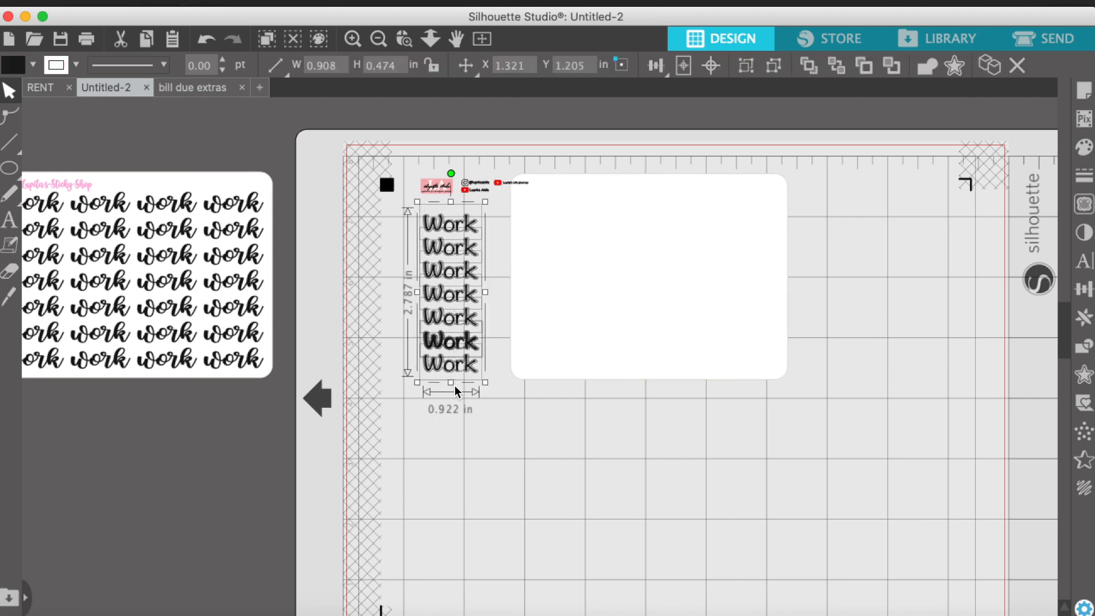
{"action": "left_click", "coordinate": [656, 66]}
{"action": "left_click", "coordinate": [655, 93]}
{"action": "left_click", "coordinate": [682, 143]}
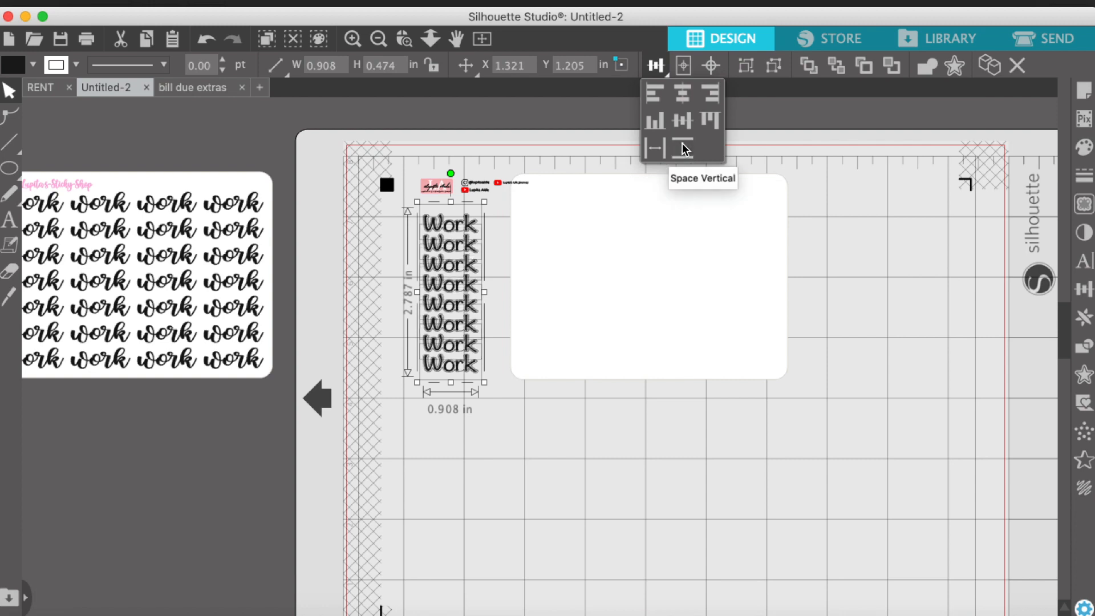
Group the eight aligned "Work" stickers and move the white rounded background back behind the column and header
{"action": "left_click", "coordinate": [353, 40]}
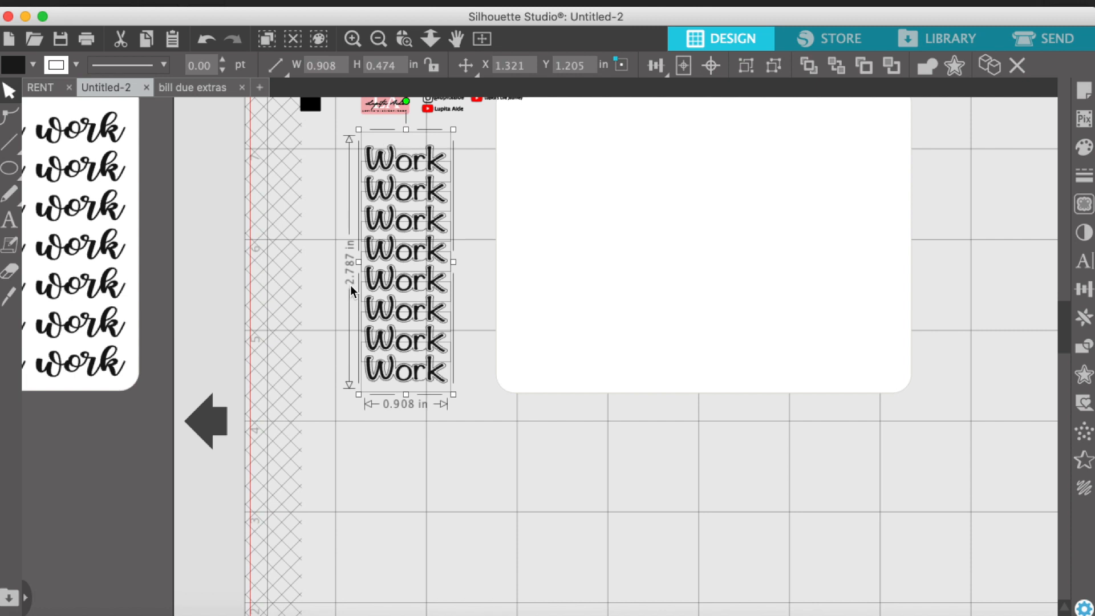
{"action": "left_click", "coordinate": [747, 67]}
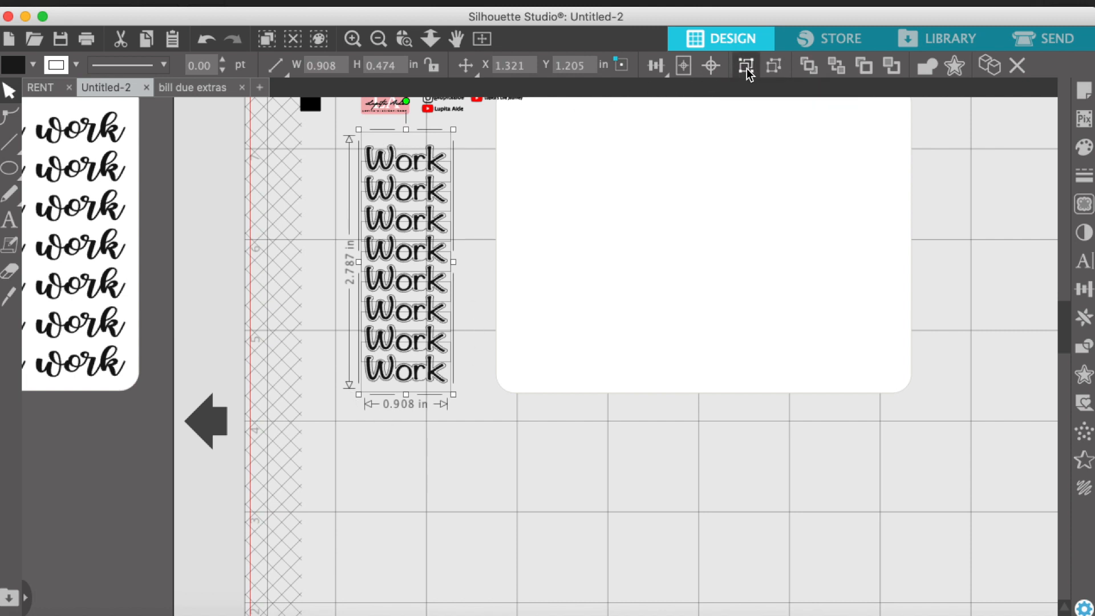
{"action": "left_click_drag", "start_coordinate": [825, 271], "coordinate": [683, 280]}
{"action": "scroll", "coordinate": [683, 279], "scroll_direction": "up", "scroll_amount": 3}
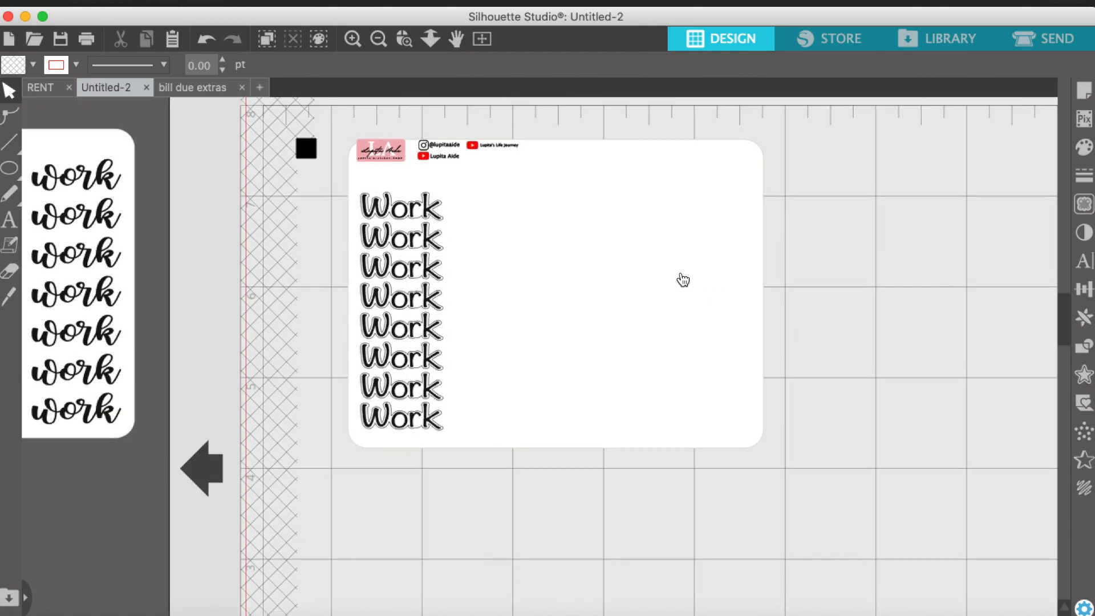
{"action": "left_click_drag", "start_coordinate": [682, 278], "coordinate": [677, 286]}
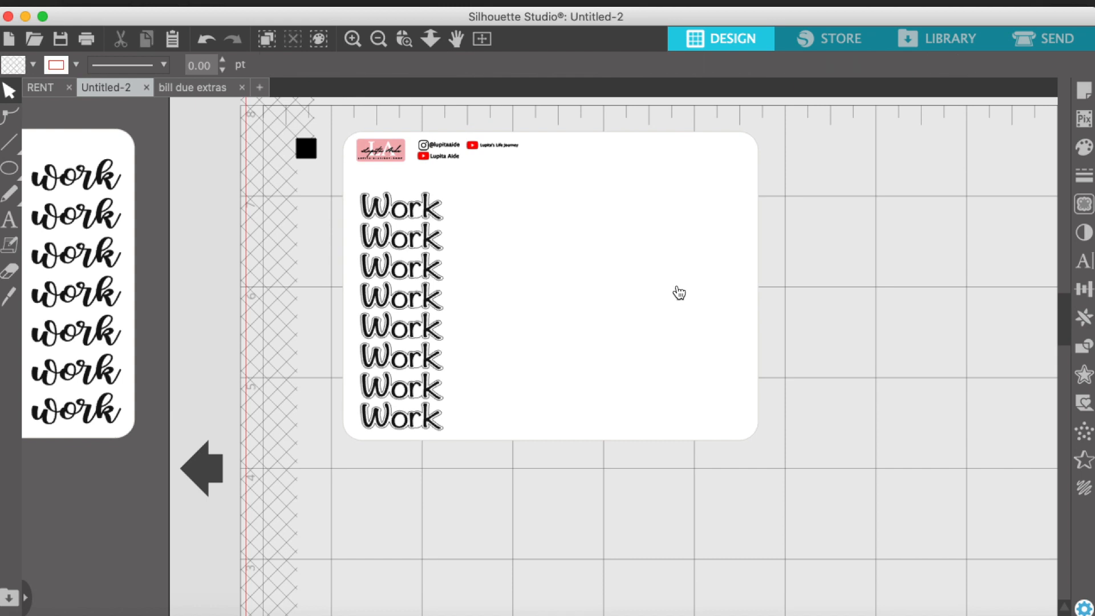
Ungroup the column into its eight separate "Work" stickers
{"action": "left_click", "coordinate": [412, 217]}
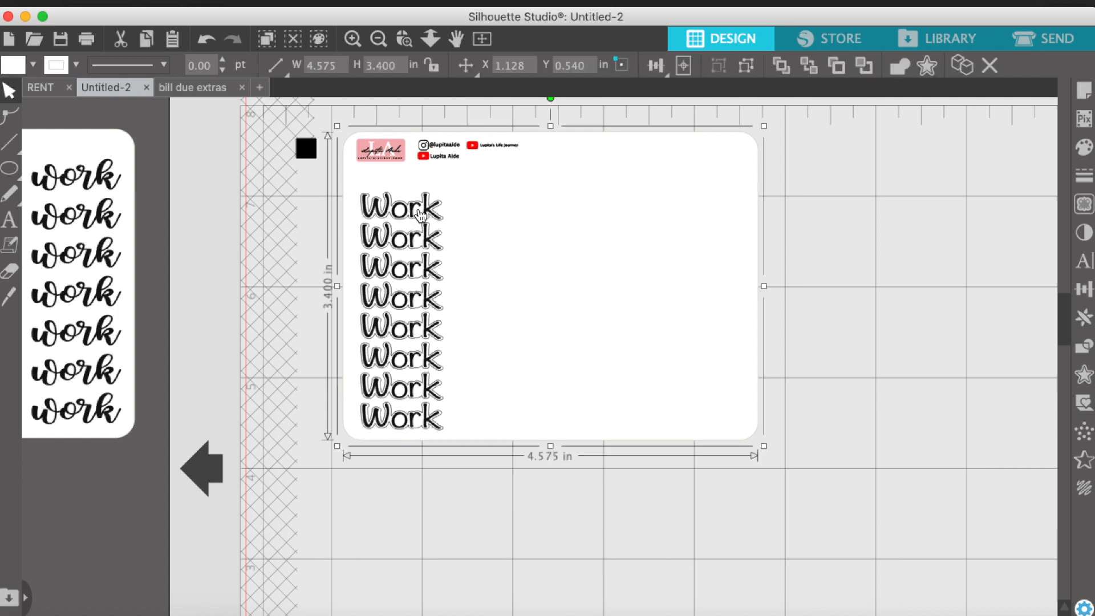
{"action": "left_click", "coordinate": [267, 252]}
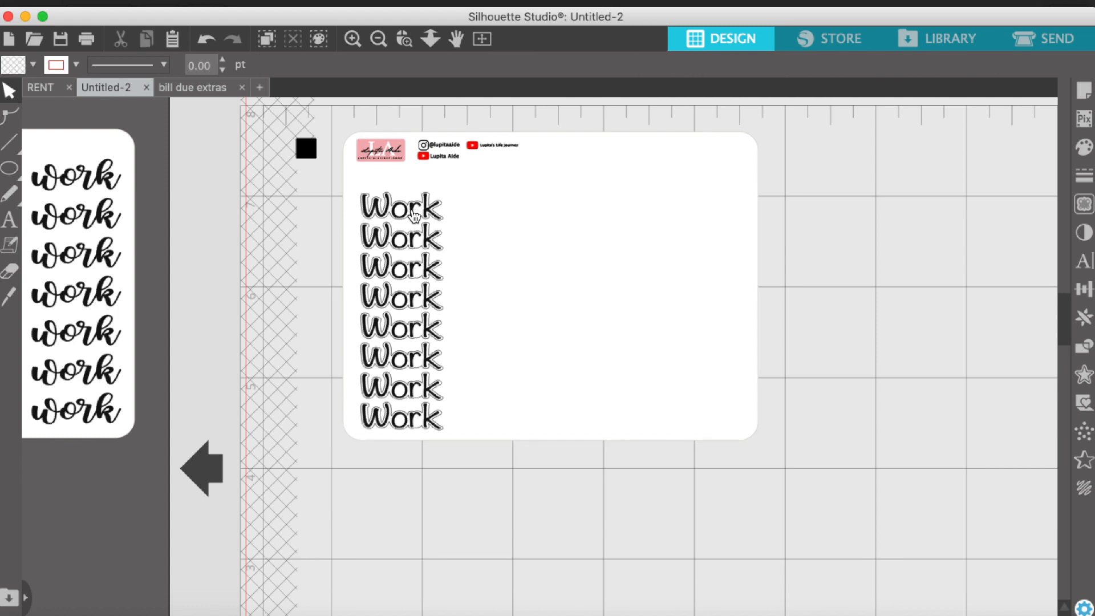
{"action": "left_click", "coordinate": [415, 216]}
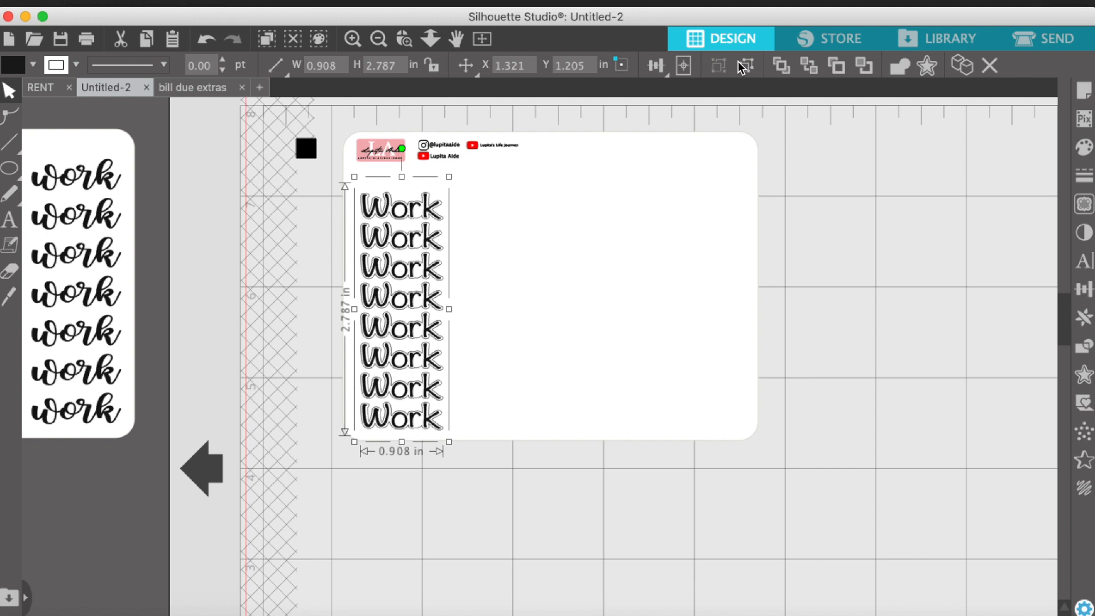
{"action": "left_click", "coordinate": [302, 288]}
Nudge the topmost "Work" sticker straight up to a Y position of about 1.11 in
{"action": "left_click", "coordinate": [414, 216]}
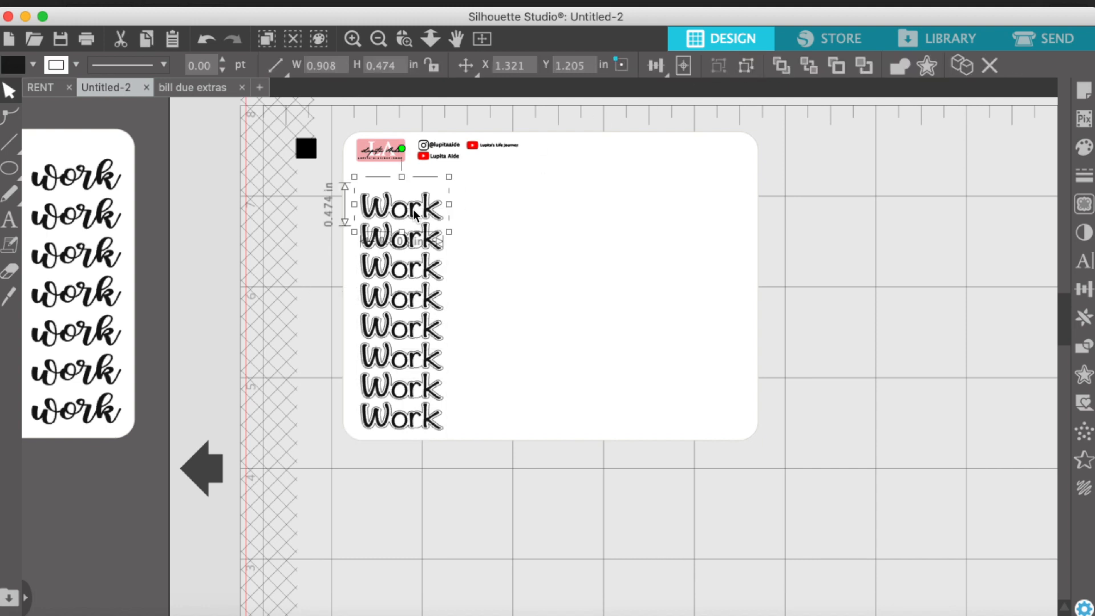
{"action": "key", "text": "Up"}
{"action": "key", "text": "Up"}
{"action": "key", "text": "Up"}
{"action": "key", "text": "Up"}
{"action": "key", "text": "Up"}
{"action": "key", "text": "Up"}
{"action": "key", "text": "Up"}
{"action": "key", "text": "Up"}
{"action": "key", "text": "Up"}
{"action": "key", "text": "Up"}
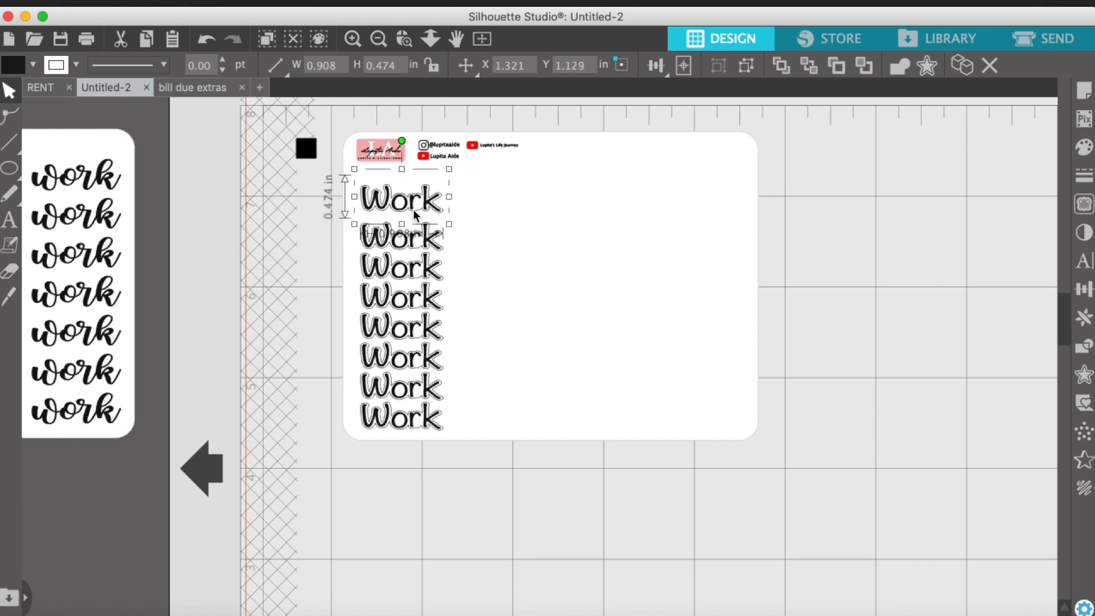
Space the eight "Work" stickers evenly in the vertical direction and group them into one column
{"action": "left_click", "coordinate": [406, 420], "text": "shift"}
{"action": "left_click", "coordinate": [392, 394], "text": "shift"}
{"action": "left_click", "coordinate": [389, 365], "text": "shift"}
{"action": "left_click", "coordinate": [388, 338], "text": "shift"}
{"action": "left_click", "coordinate": [388, 306], "text": "shift"}
{"action": "left_click", "coordinate": [390, 277], "text": "shift"}
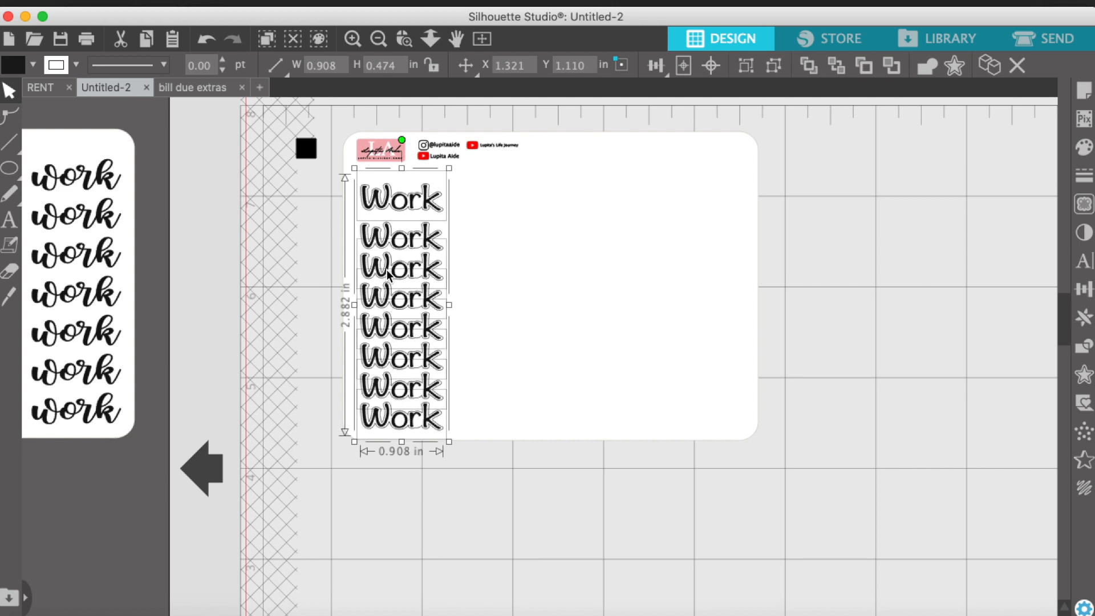
{"action": "left_click", "coordinate": [391, 246], "text": "shift"}
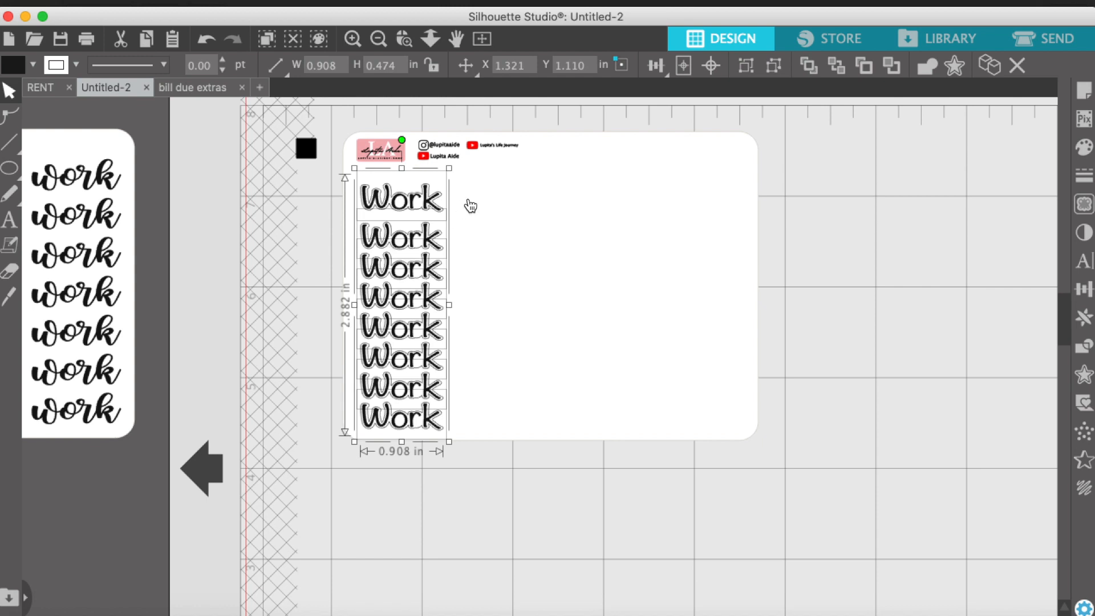
{"action": "left_click", "coordinate": [656, 65]}
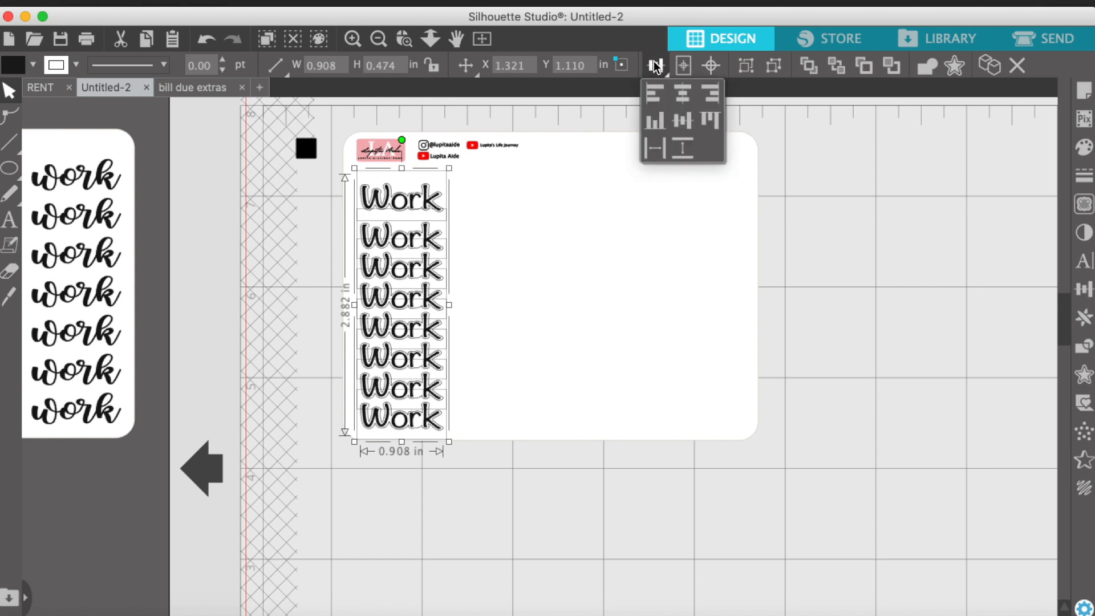
{"action": "left_click", "coordinate": [681, 144]}
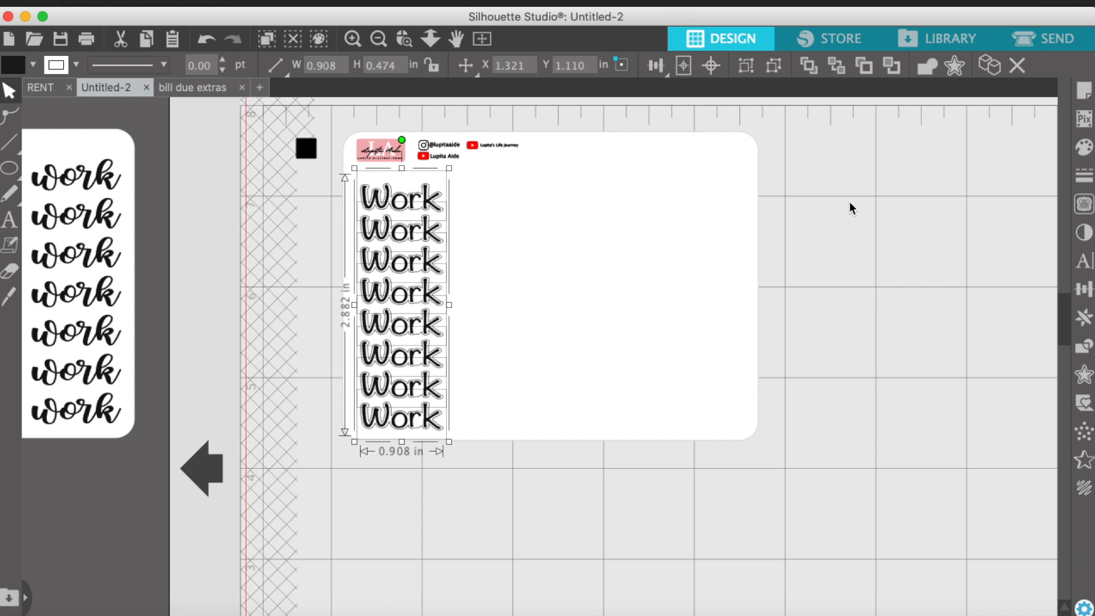
{"action": "left_click", "coordinate": [746, 67]}
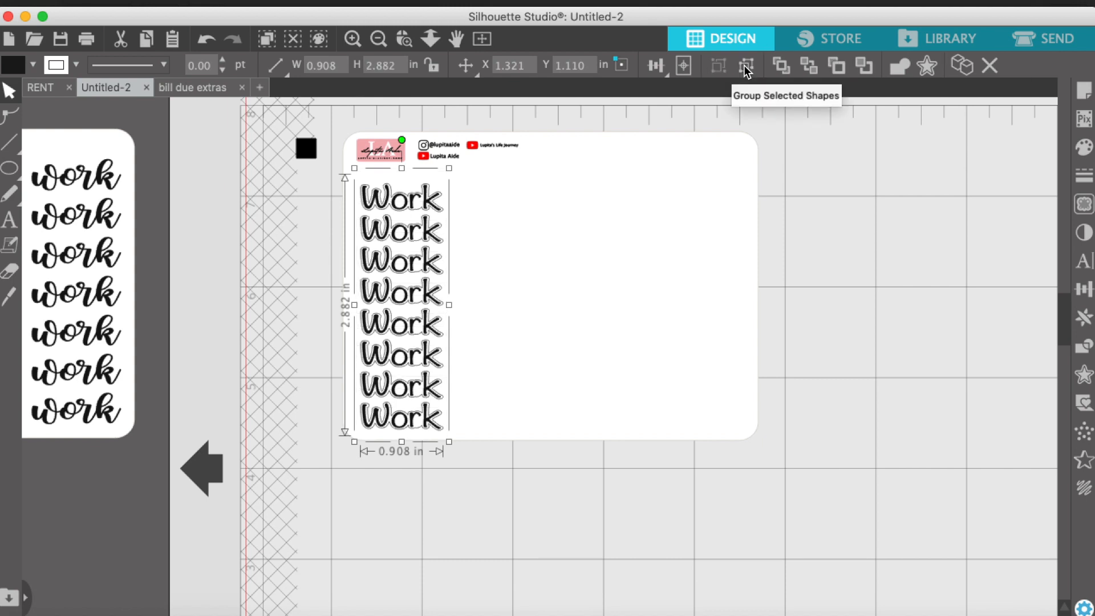
Duplicate the "Work" column three times and move the last copy near the background's right edge, at an X position of about 4.63 in
{"action": "left_click", "coordinate": [964, 67]}
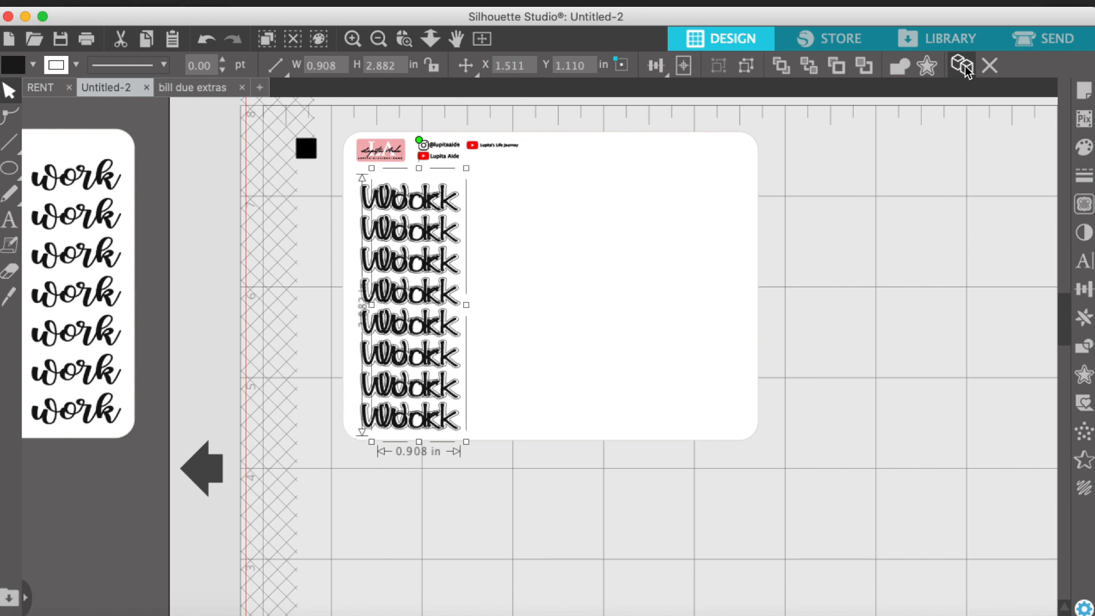
{"action": "left_click", "coordinate": [964, 67]}
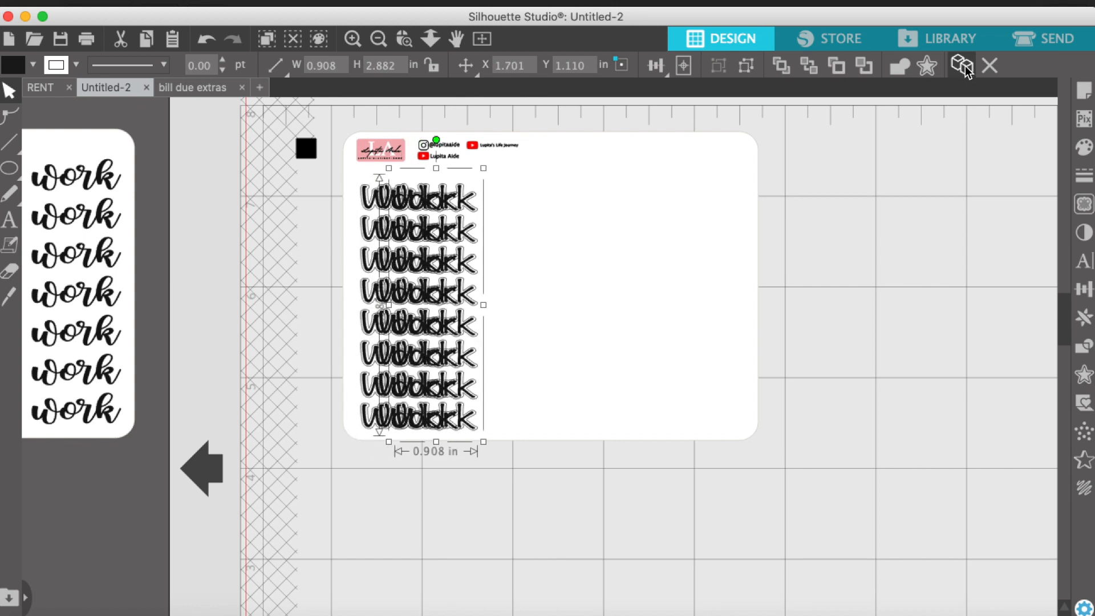
{"action": "left_click", "coordinate": [964, 68]}
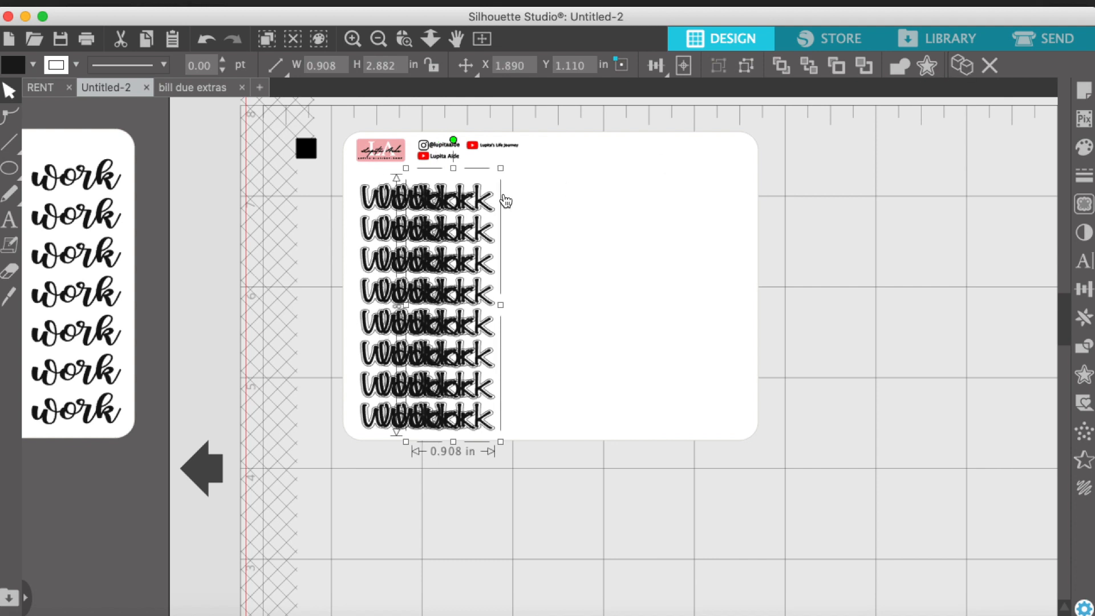
{"action": "left_click_drag", "start_coordinate": [498, 201], "coordinate": [733, 201]}
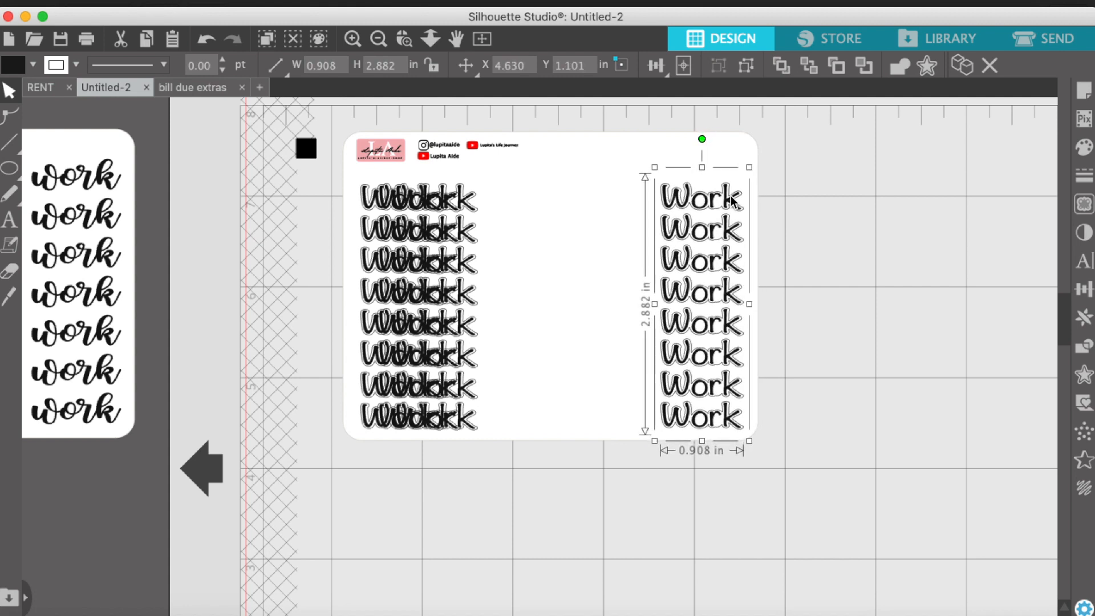
Align the four "Work" columns along their bottoms and space them evenly horizontally across the sheet
{"action": "left_click", "coordinate": [467, 207], "text": "shift"}
{"action": "left_click_drag", "start_coordinate": [386, 204], "coordinate": [351, 205]}
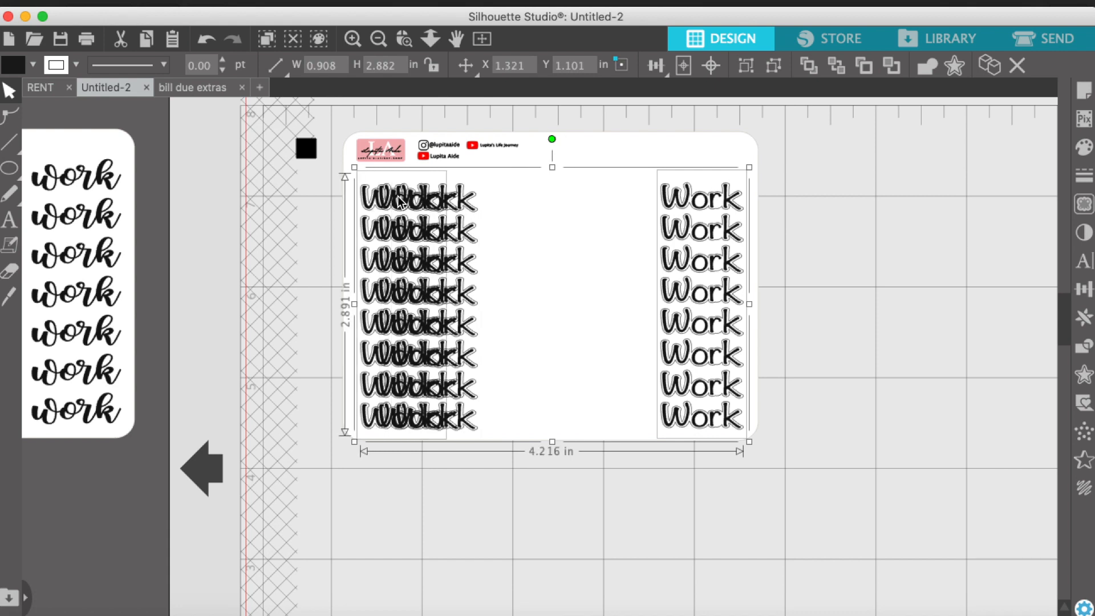
{"action": "key", "text": "super+z"}
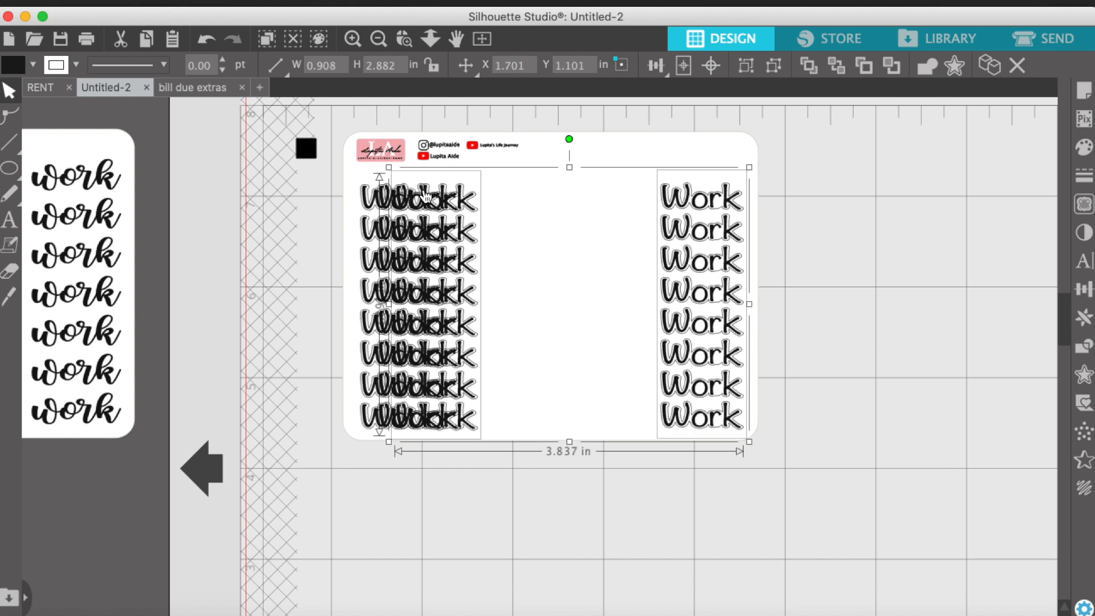
{"action": "key", "text": "super+shift+z"}
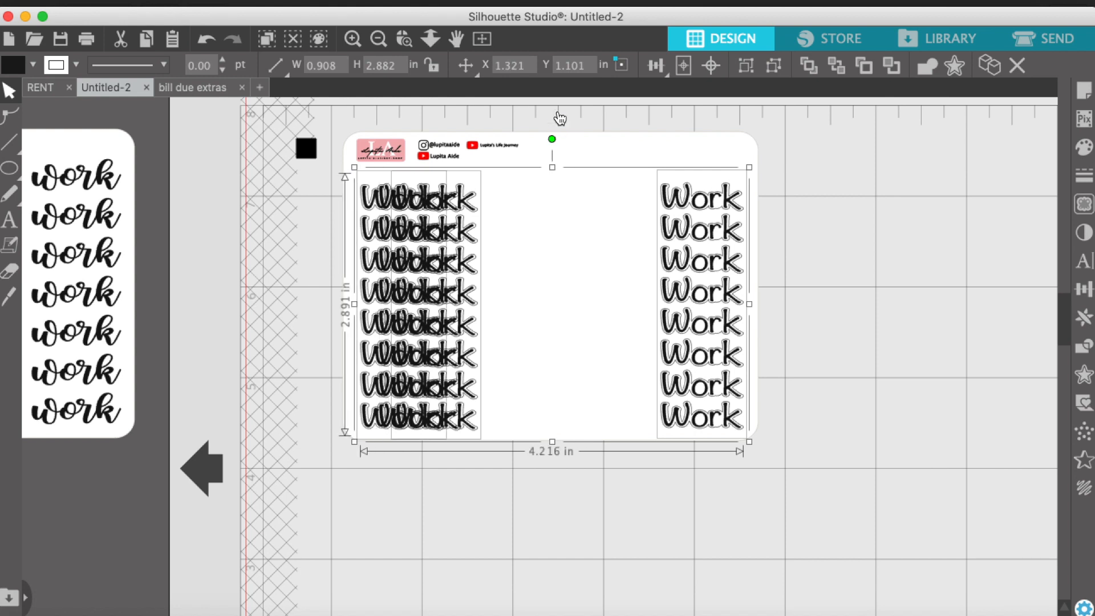
{"action": "left_click", "coordinate": [656, 67]}
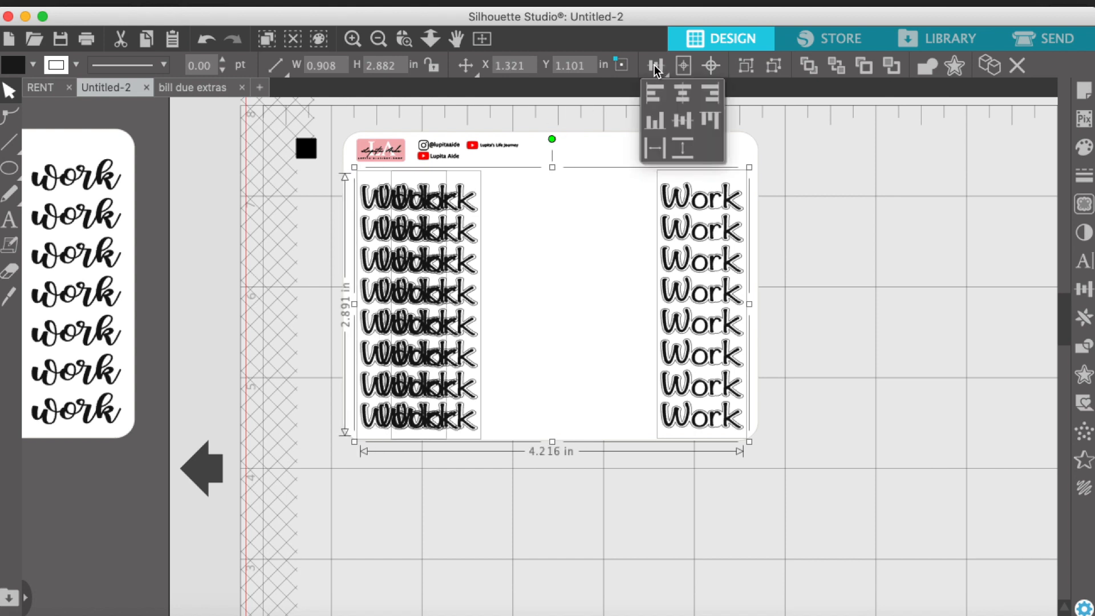
{"action": "left_click", "coordinate": [655, 125]}
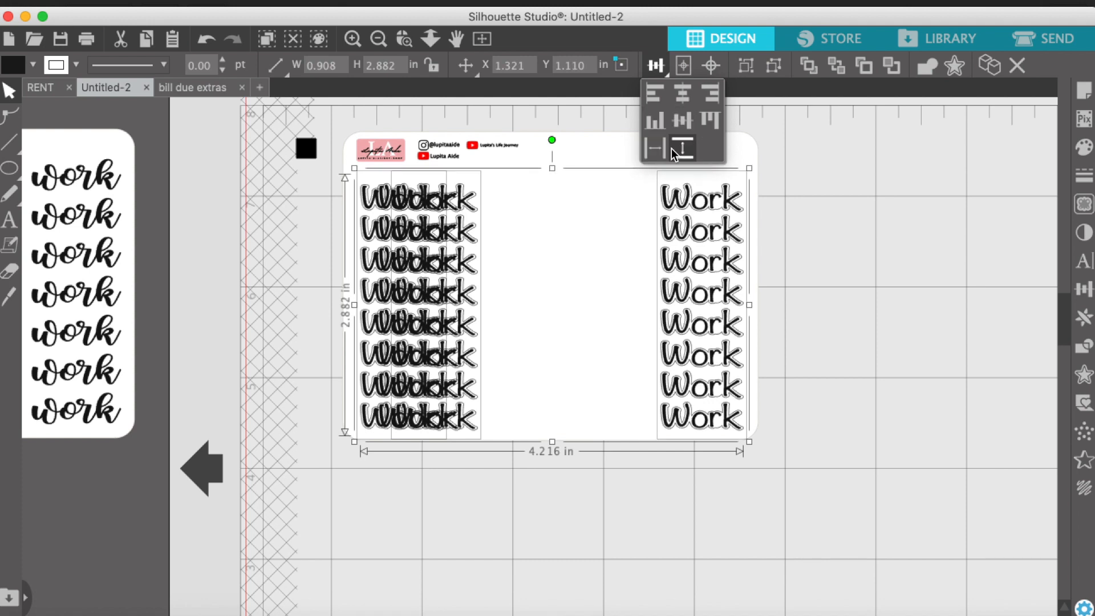
{"action": "left_click", "coordinate": [652, 149]}
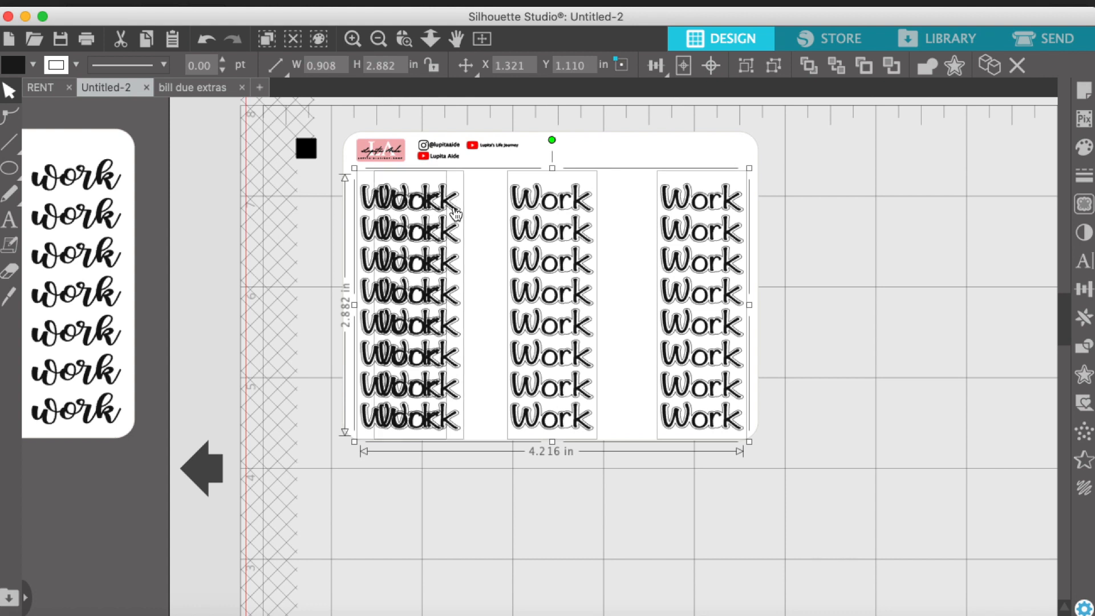
{"action": "left_click", "coordinate": [656, 67]}
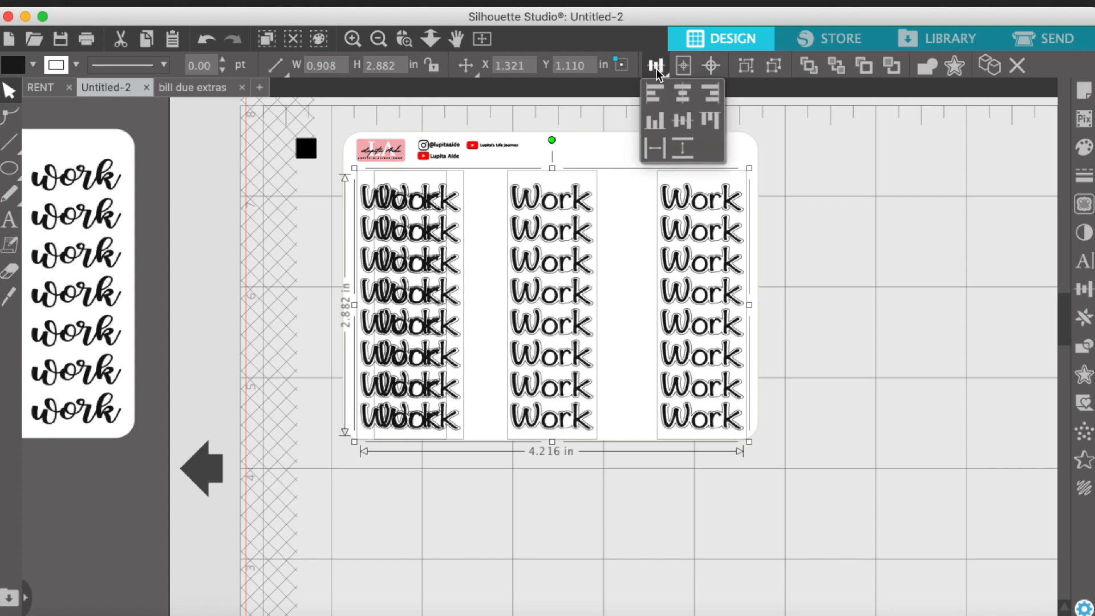
{"action": "left_click", "coordinate": [656, 149]}
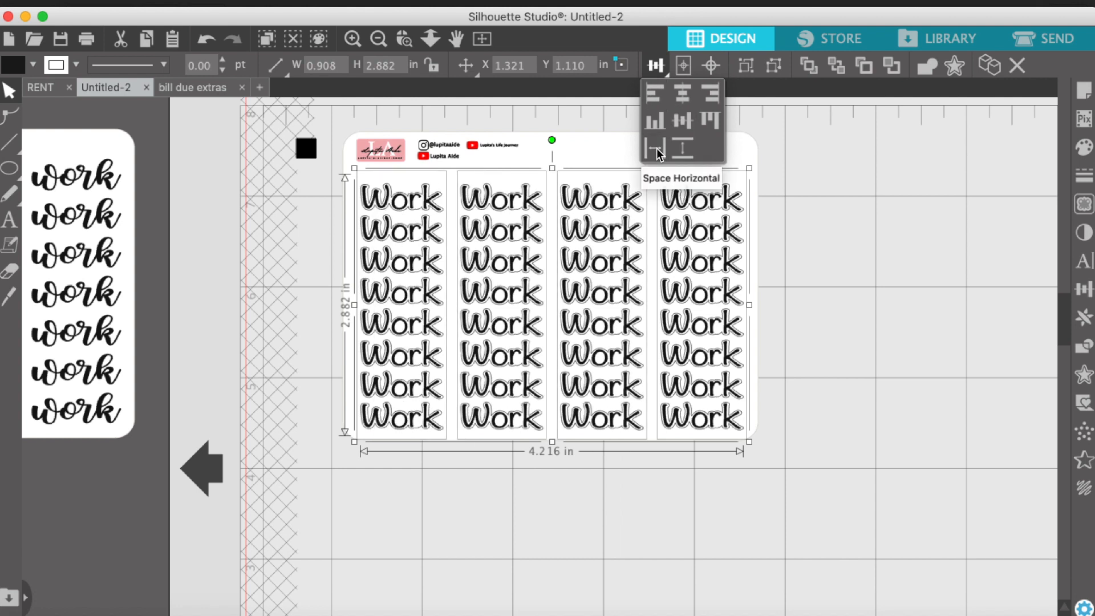
{"action": "left_click", "coordinate": [843, 246]}
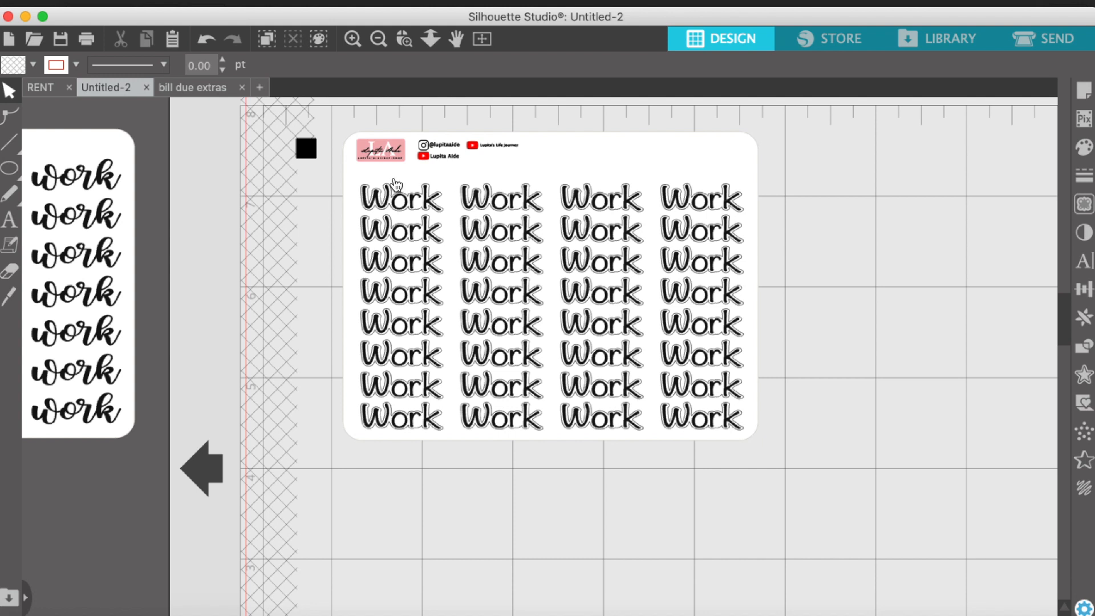
Add the text "work" in the empty area beside the sticker sheet
{"action": "left_click", "coordinate": [9, 219]}
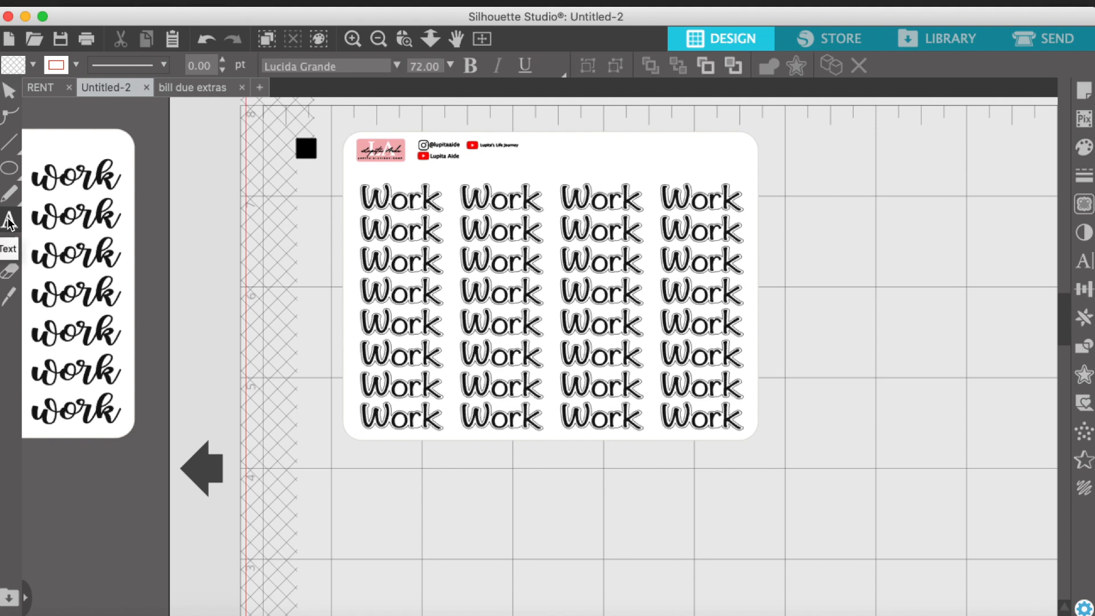
{"action": "left_click", "coordinate": [838, 255]}
{"action": "type", "text": "work"}
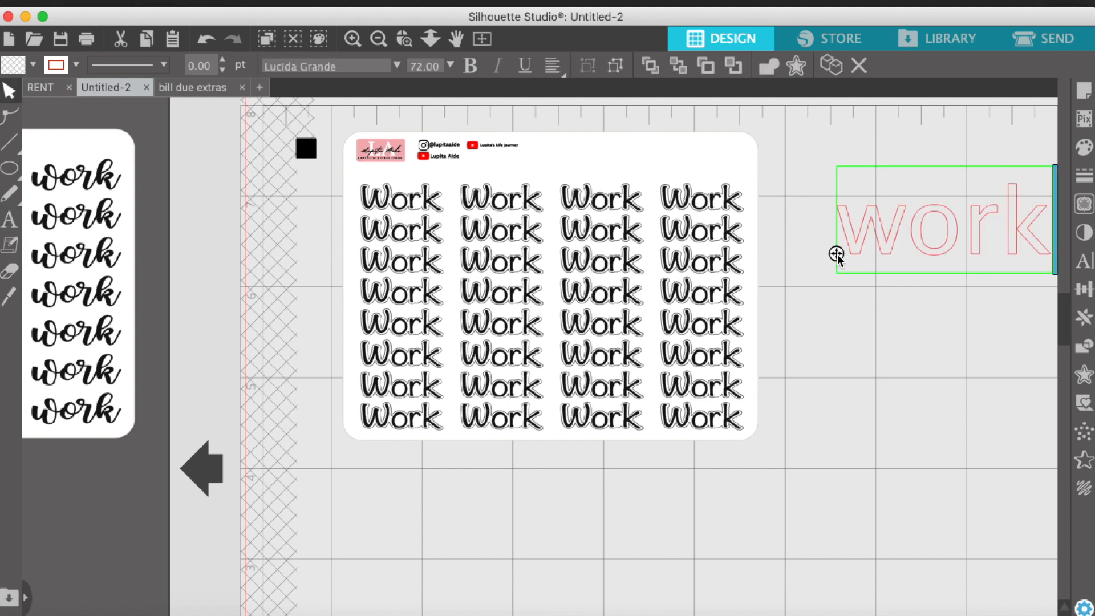
Give the new "work" text a black fill and a white line color
{"action": "left_click", "coordinate": [10, 71]}
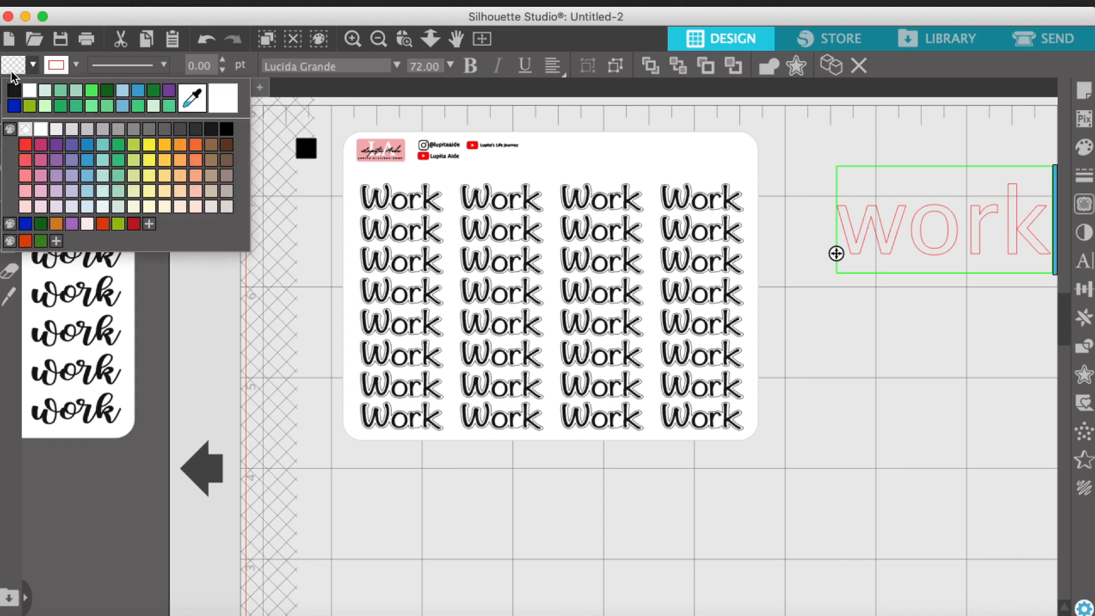
{"action": "left_click", "coordinate": [13, 90]}
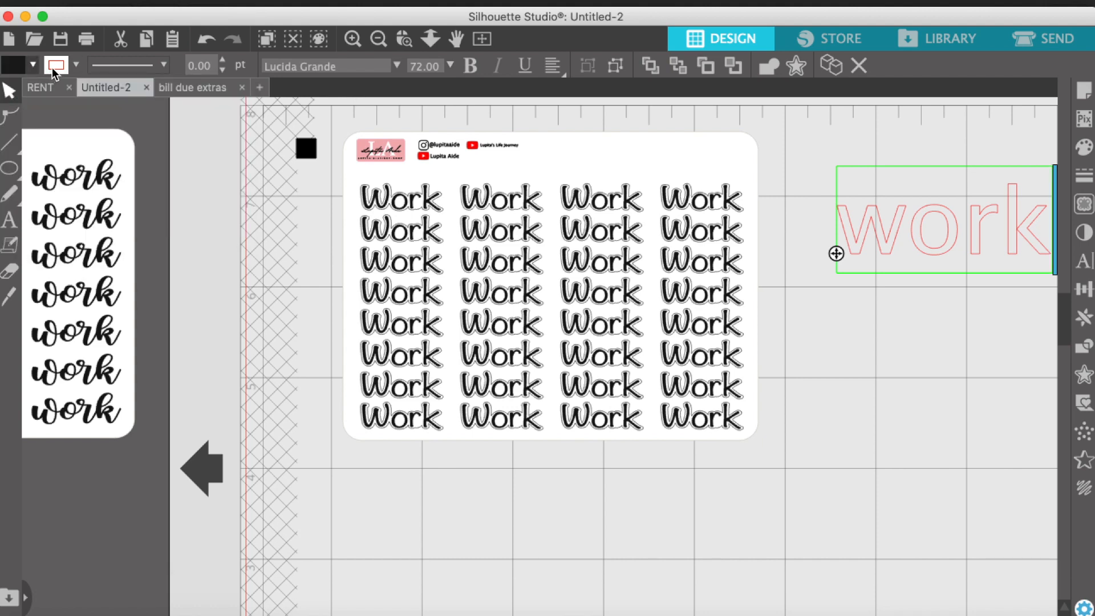
{"action": "left_click", "coordinate": [56, 66]}
{"action": "left_click", "coordinate": [58, 91]}
{"action": "left_click_drag", "start_coordinate": [1042, 238], "coordinate": [834, 232]}
{"action": "left_click", "coordinate": [18, 65]}
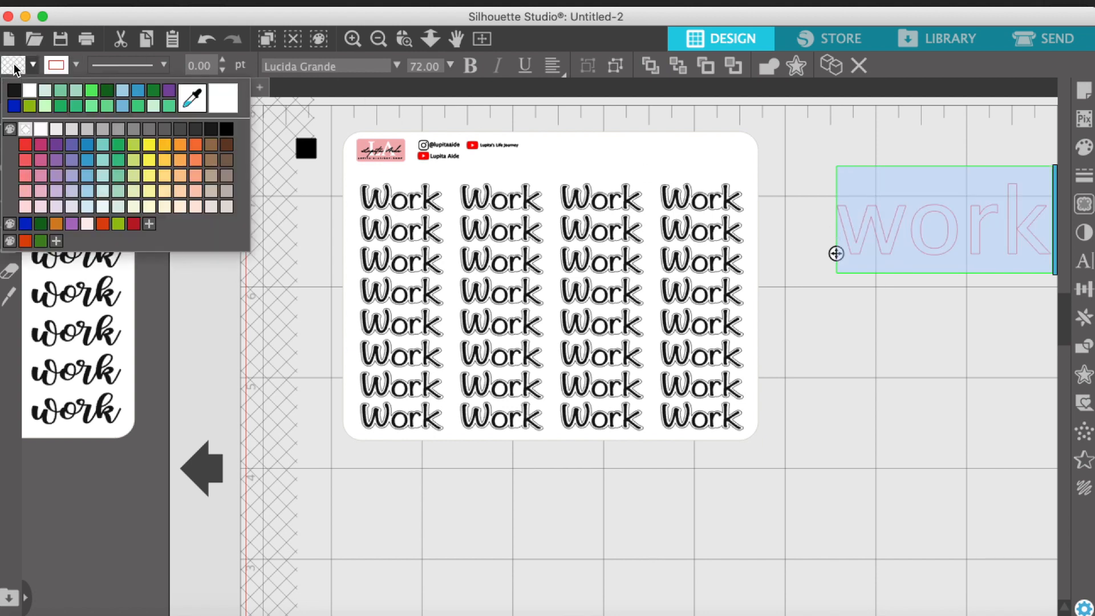
{"action": "left_click", "coordinate": [14, 91]}
{"action": "left_click", "coordinate": [56, 65]}
{"action": "left_click", "coordinate": [59, 89]}
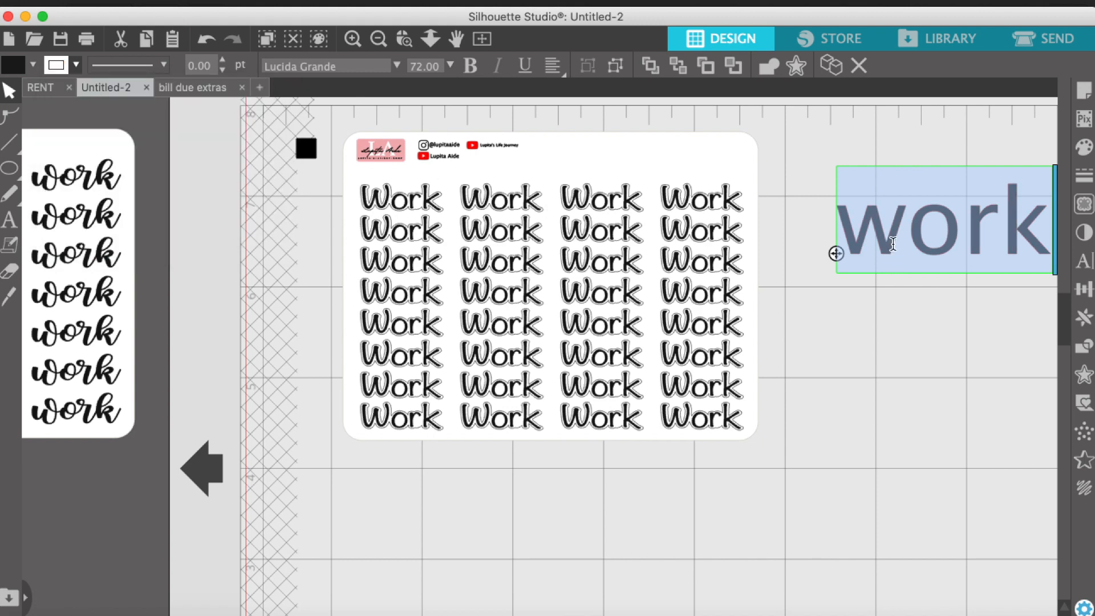
{"action": "scroll", "coordinate": [893, 244], "scroll_direction": "right", "scroll_amount": 2}
{"action": "left_click", "coordinate": [983, 239]}
{"action": "key", "text": "Escape"}
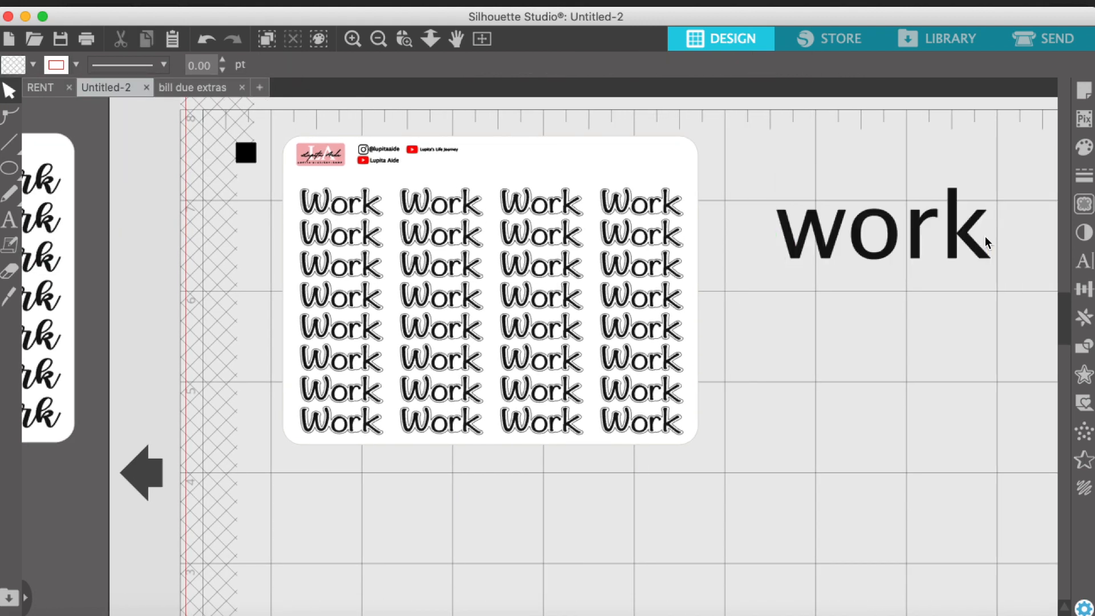
Extend the new label text to read "work#2"
{"action": "double_click", "coordinate": [971, 240]}
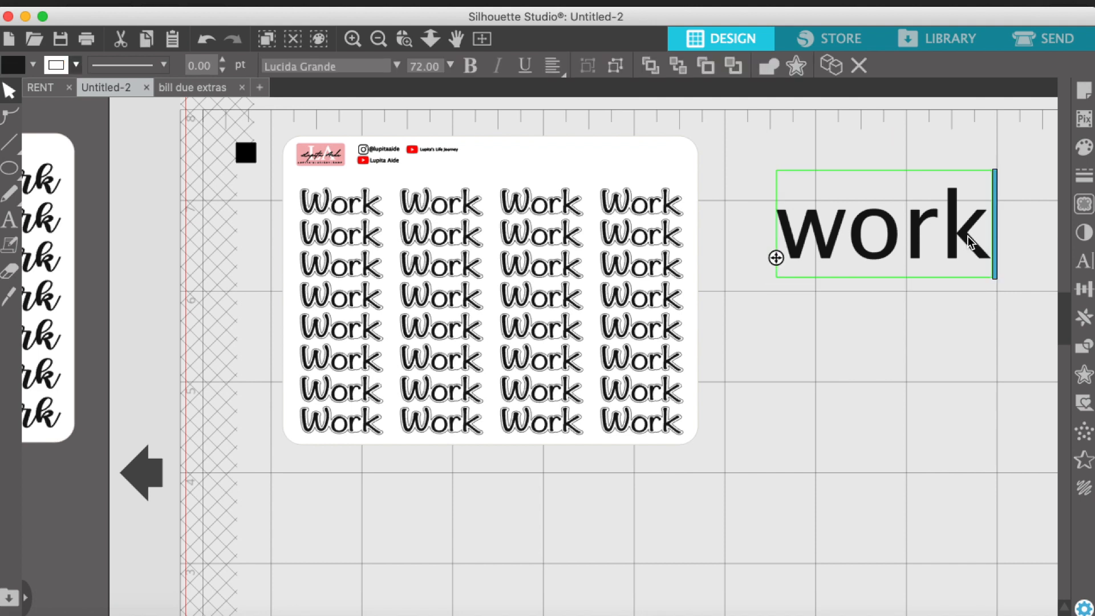
{"action": "type", "text": "#"}
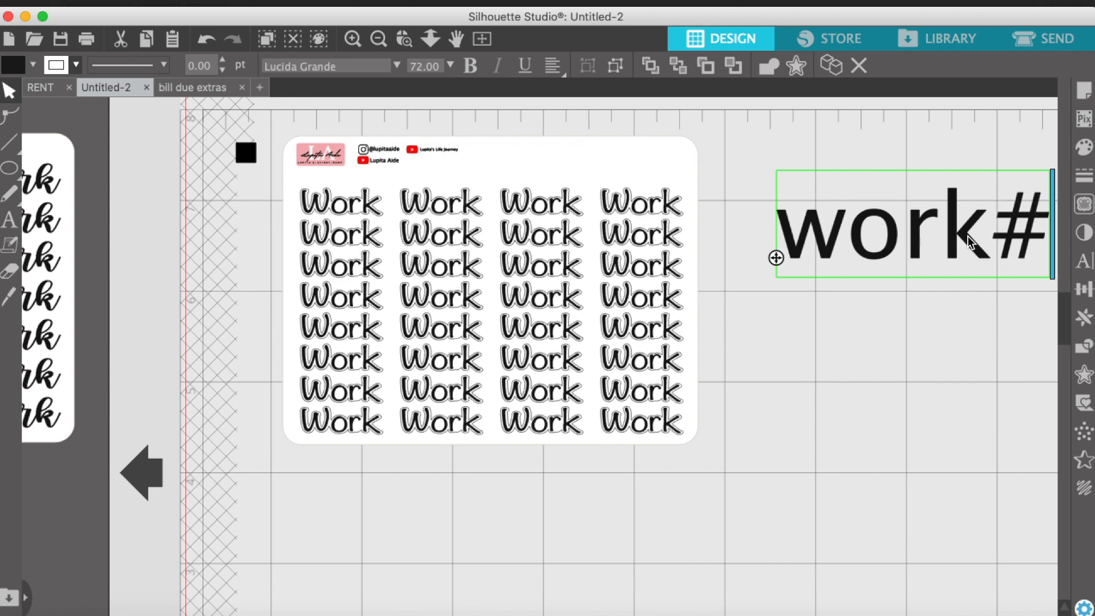
{"action": "type", "text": "2"}
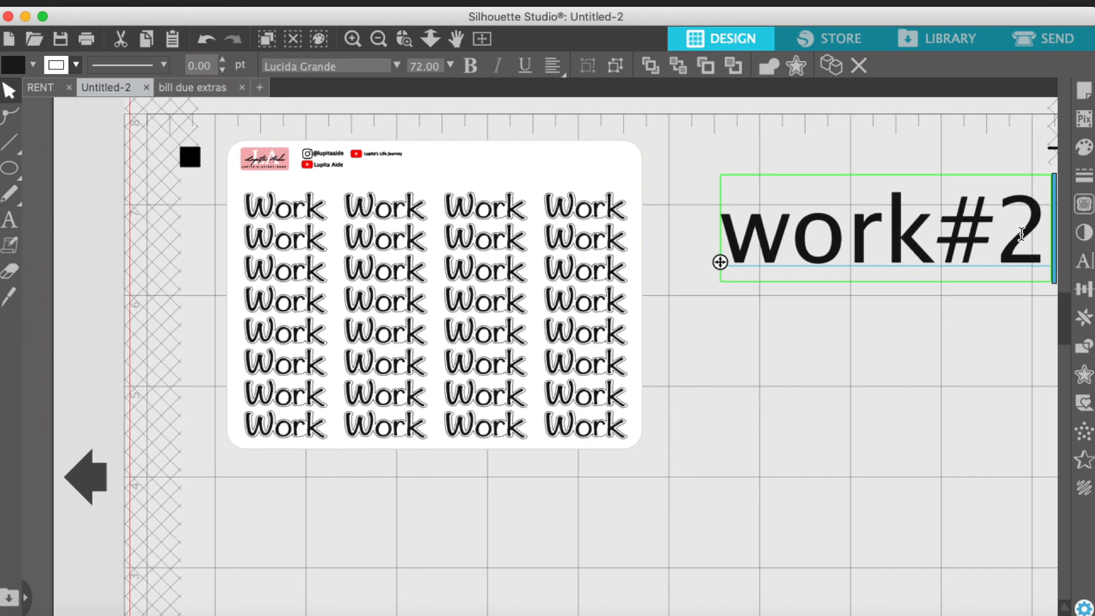
{"action": "left_click", "coordinate": [926, 264]}
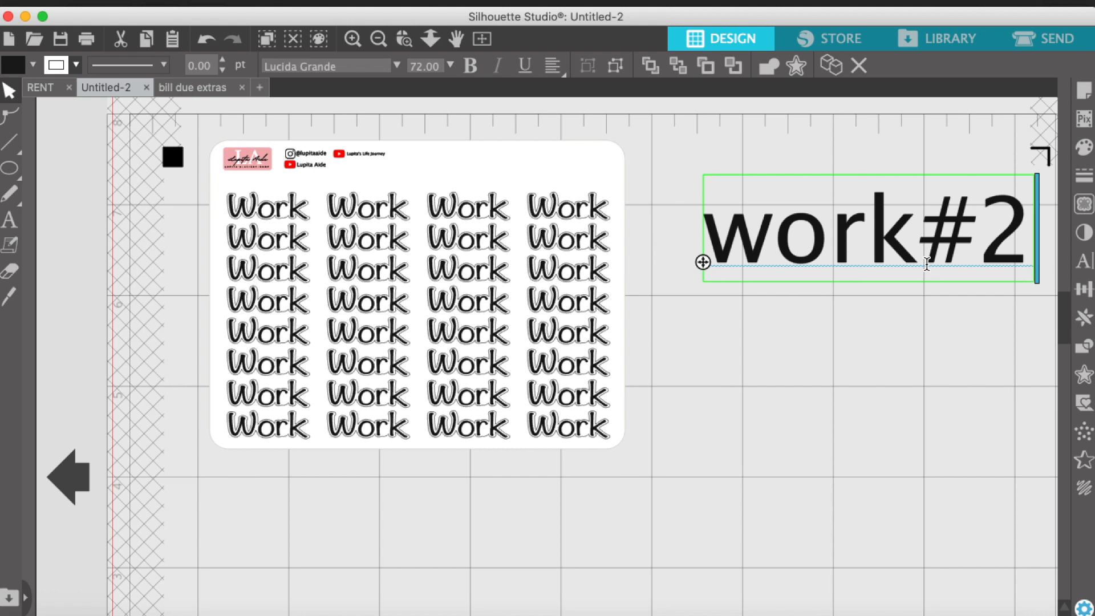
{"action": "left_click", "coordinate": [882, 249]}
{"action": "left_click", "coordinate": [850, 300]}
Shrink the "work#2" label and place it in the sheet's header above the last sticker column
{"action": "left_click", "coordinate": [995, 257]}
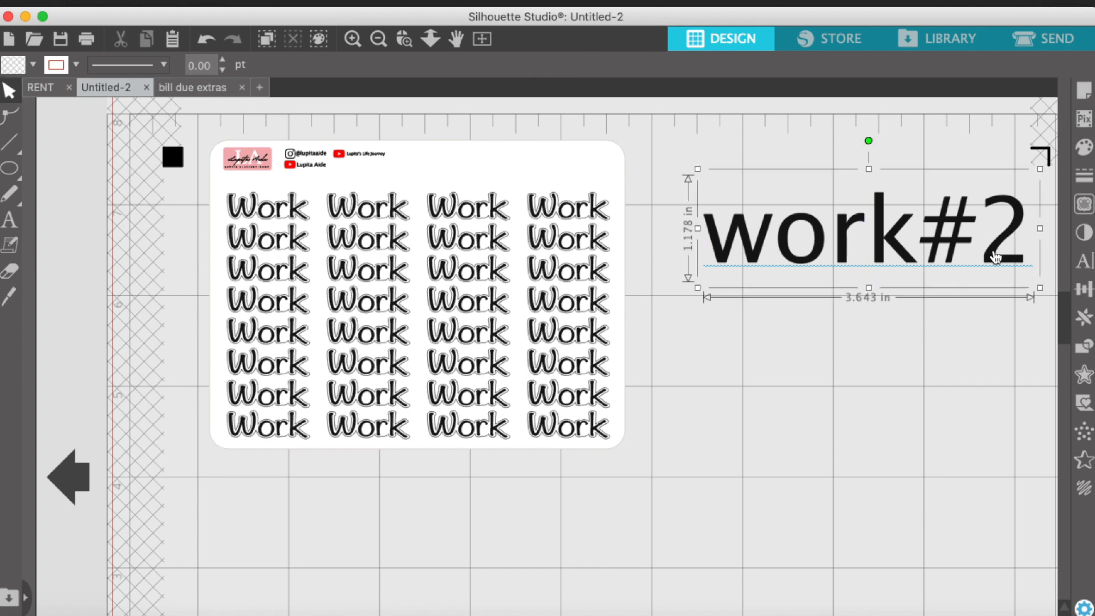
{"action": "left_click_drag", "start_coordinate": [1010, 276], "coordinate": [587, 152]}
{"action": "left_click", "coordinate": [707, 182]}
{"action": "scroll", "coordinate": [707, 182], "scroll_direction": "left", "scroll_amount": 3}
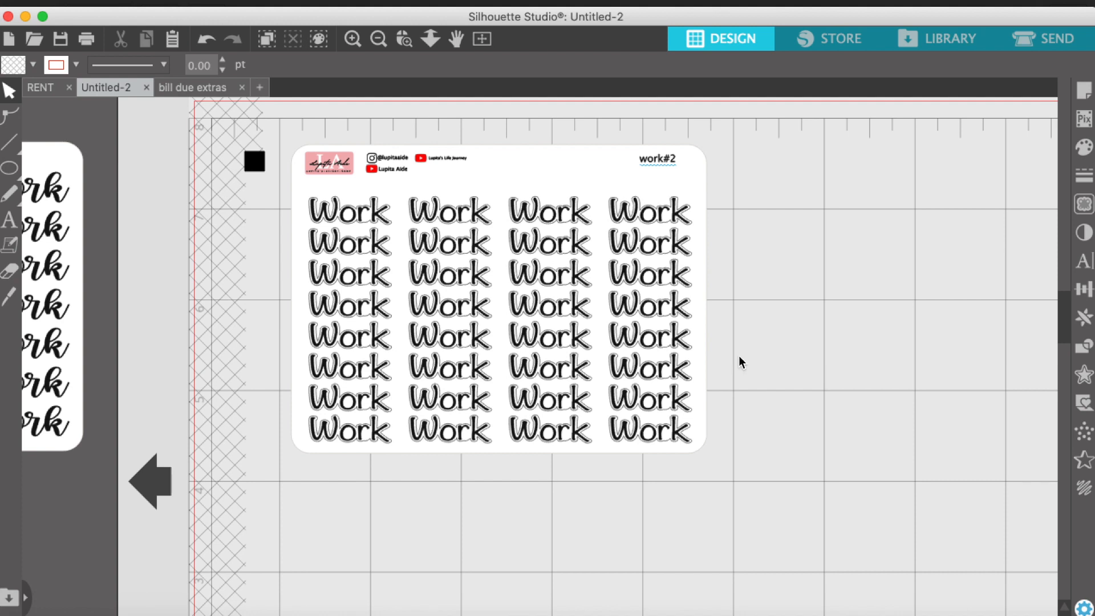
{"action": "left_click_drag", "start_coordinate": [288, 124], "coordinate": [730, 450]}
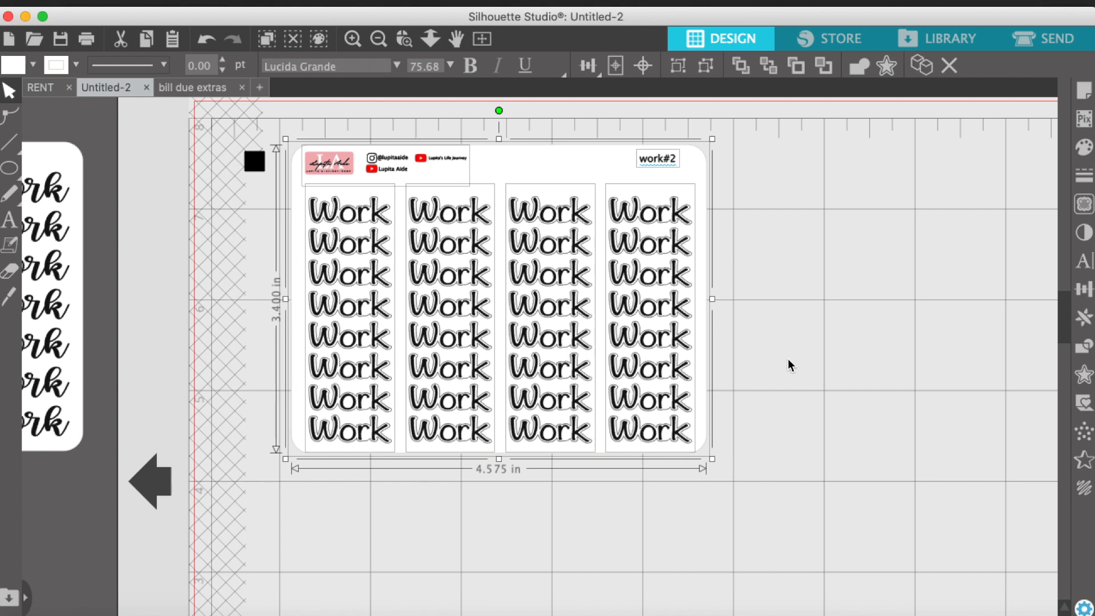
{"action": "left_click", "coordinate": [801, 342]}
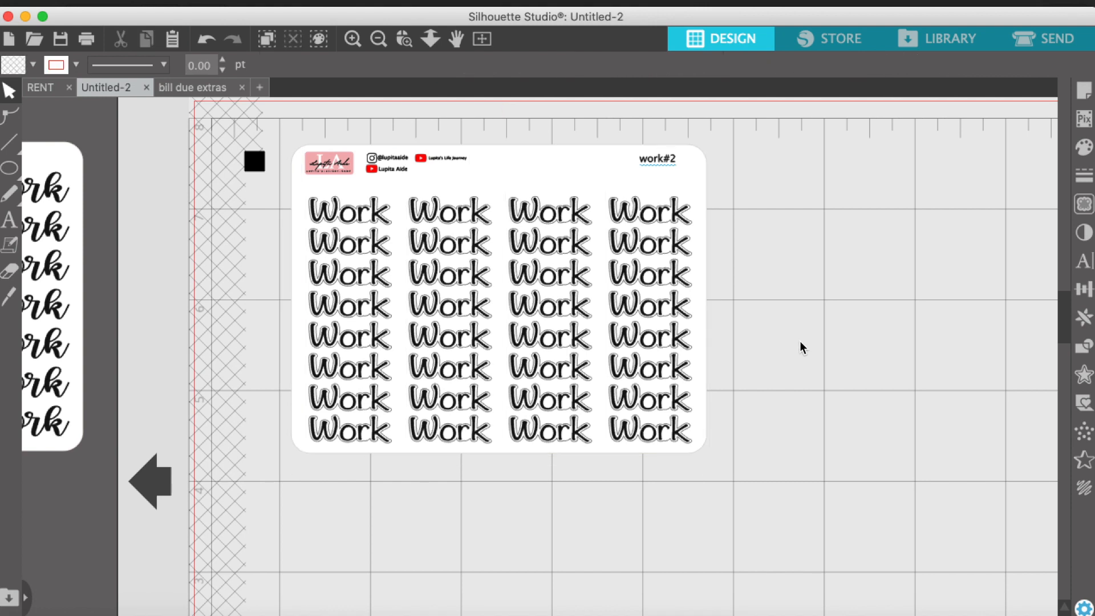
Open the send view and examine the sheet's cut lines up close
{"action": "left_click", "coordinate": [1062, 54]}
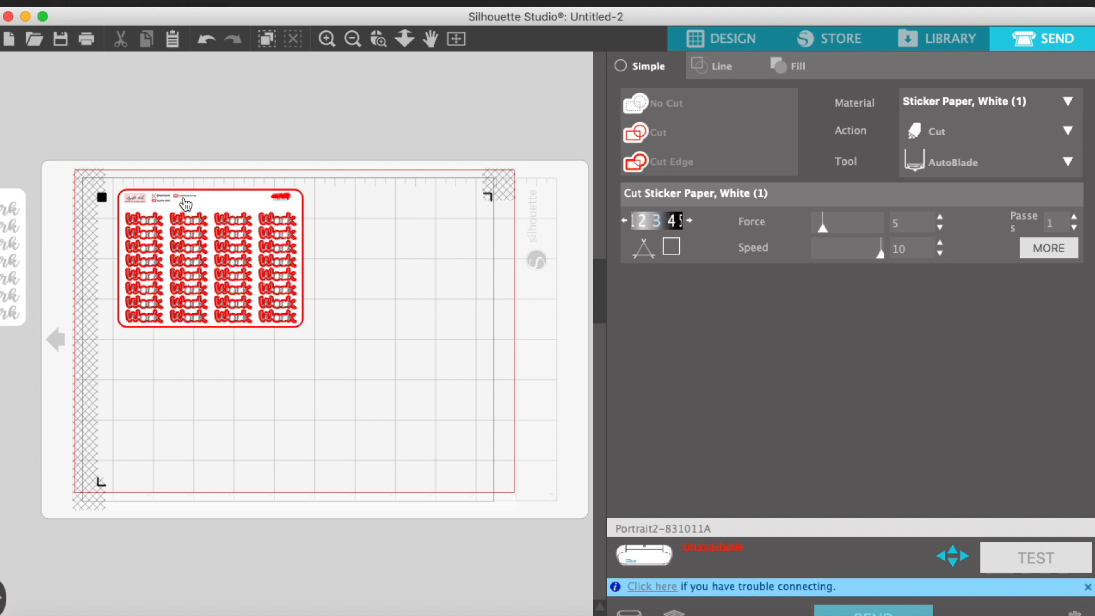
{"action": "left_click", "coordinate": [331, 36]}
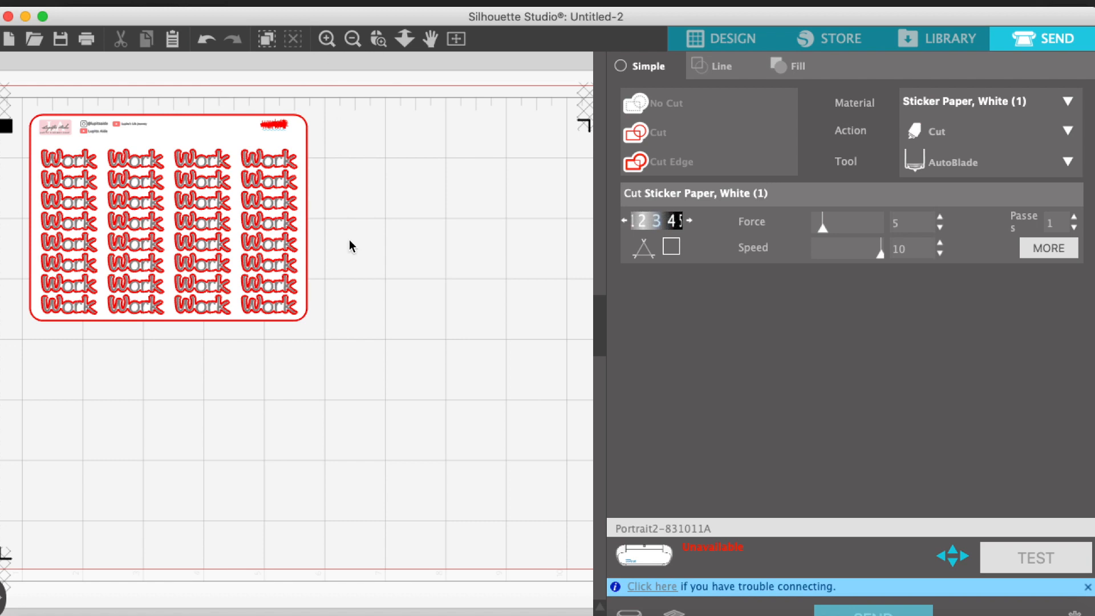
Select the "work#2" label in the sheet's header and set it to No Cut
{"action": "key", "text": "super+plus"}
{"action": "scroll", "coordinate": [357, 283], "scroll_direction": "left", "scroll_amount": 4}
{"action": "scroll", "coordinate": [357, 284], "scroll_direction": "up", "scroll_amount": 3}
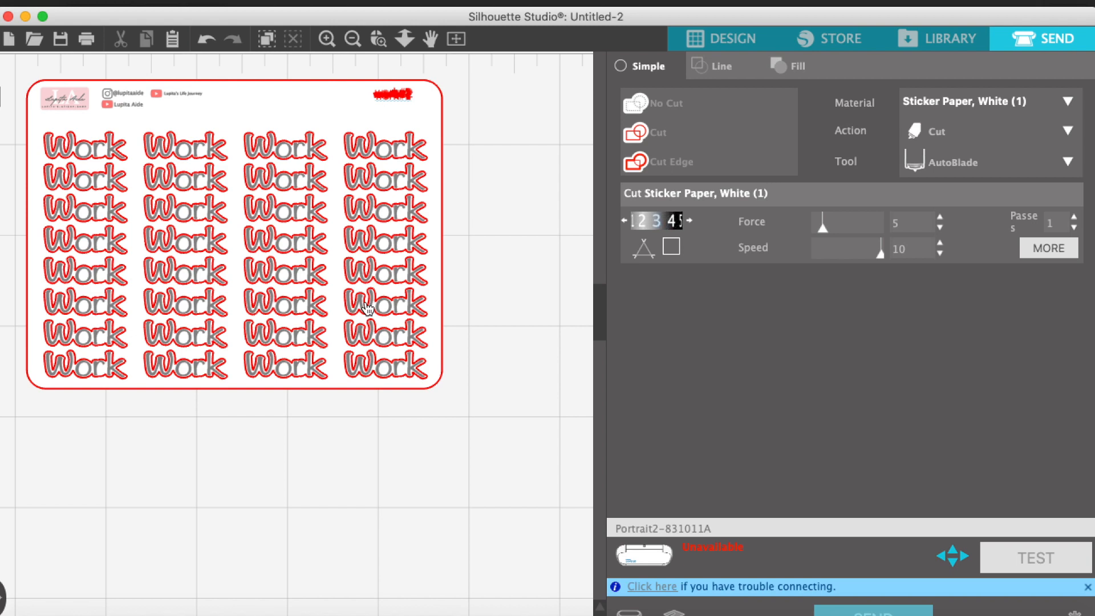
{"action": "left_click", "coordinate": [405, 98]}
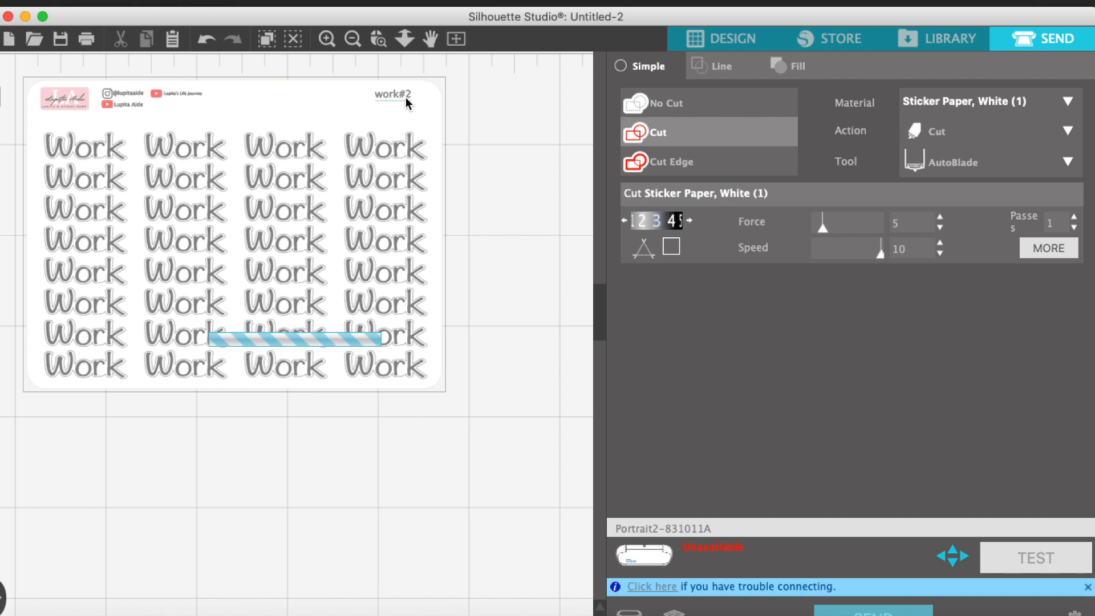
{"action": "left_click", "coordinate": [533, 106]}
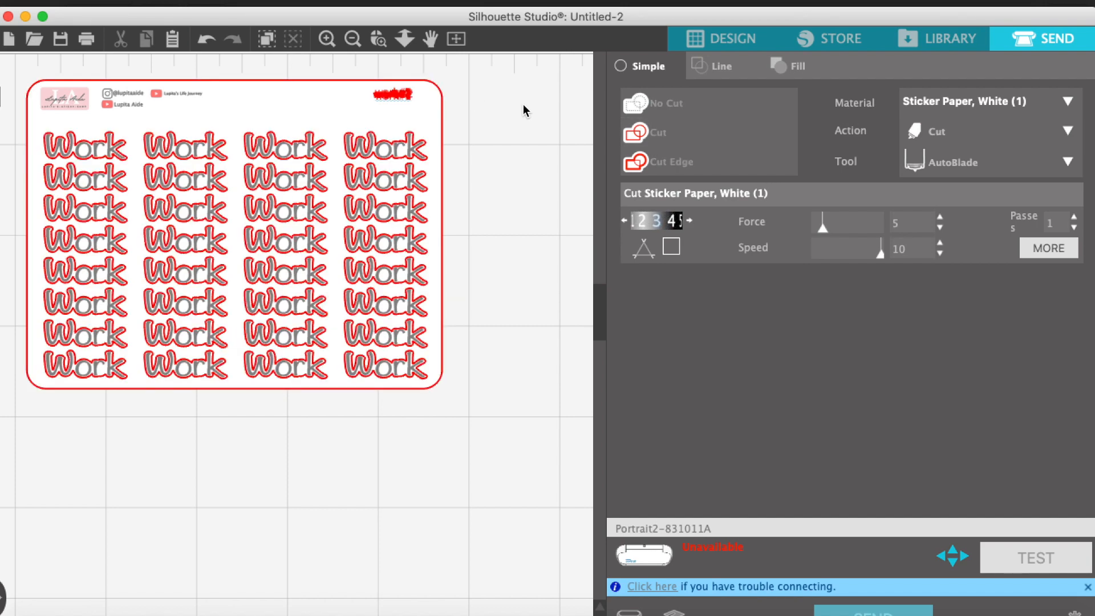
{"action": "left_click", "coordinate": [392, 95]}
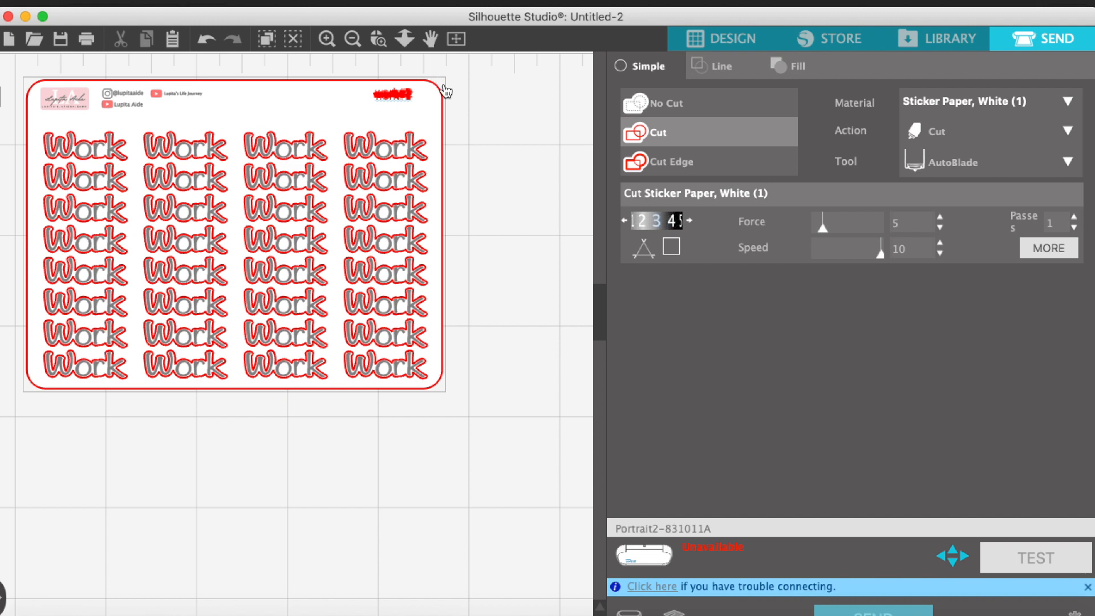
{"action": "left_click", "coordinate": [386, 98]}
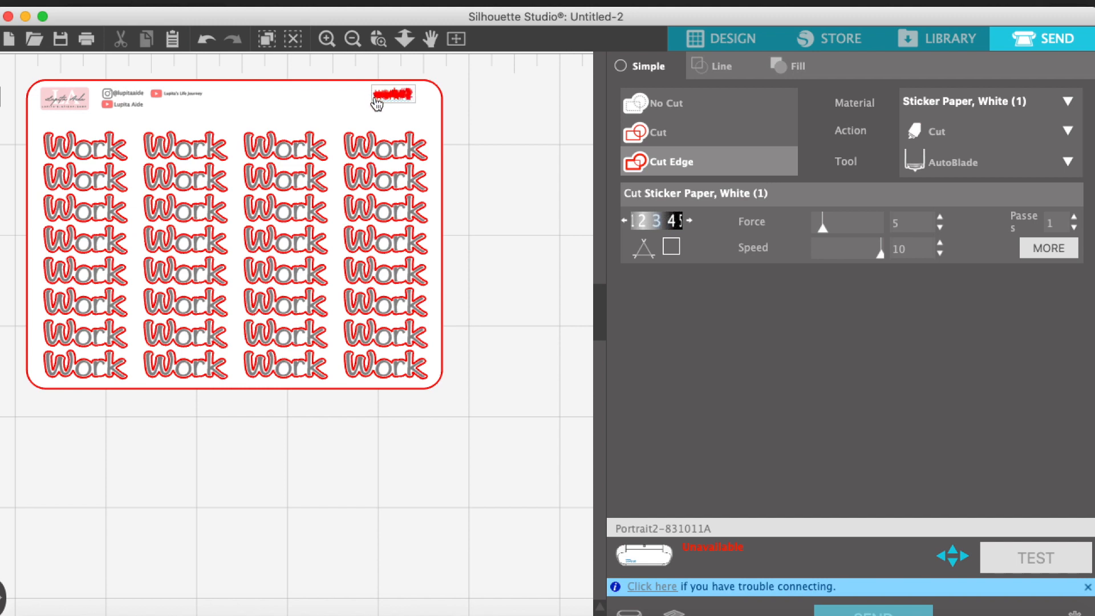
{"action": "left_click", "coordinate": [327, 38]}
{"action": "scroll", "coordinate": [401, 153], "scroll_direction": "up", "scroll_amount": 5}
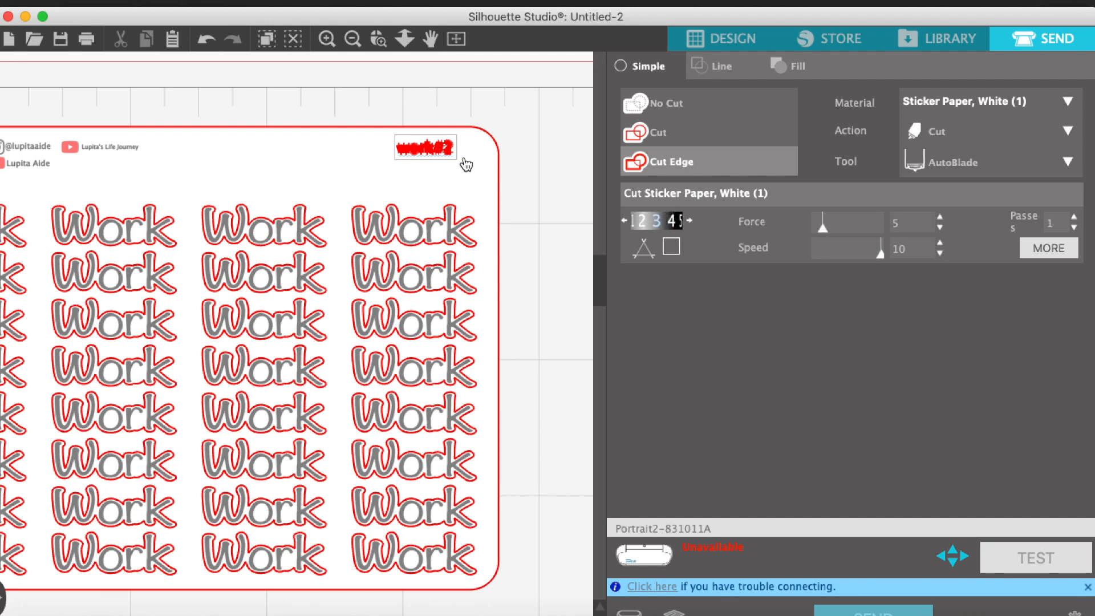
{"action": "left_click", "coordinate": [664, 106]}
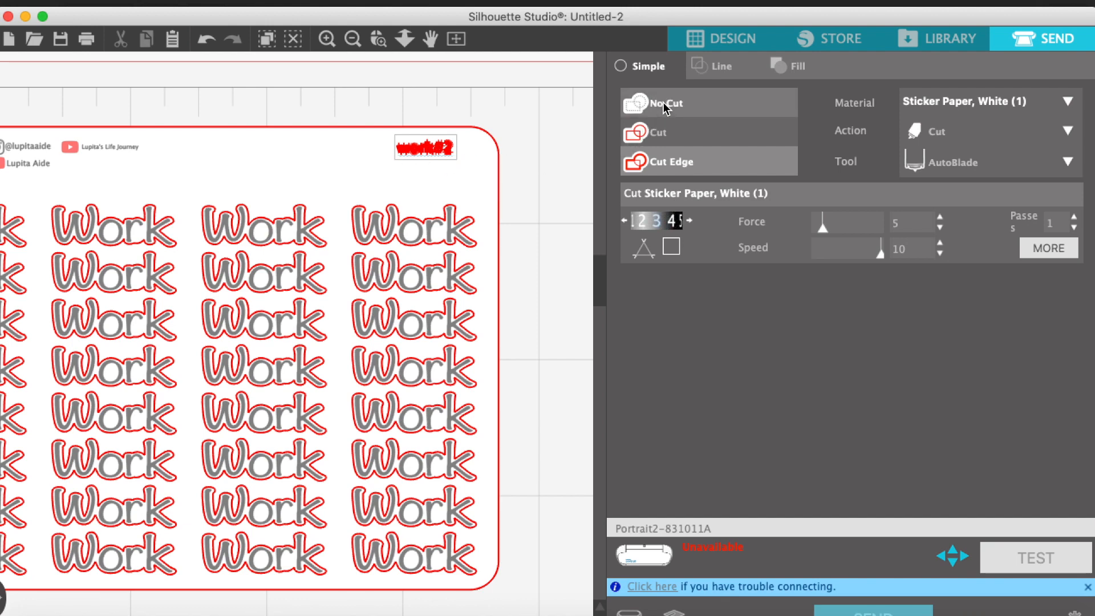
{"action": "left_click", "coordinate": [522, 153]}
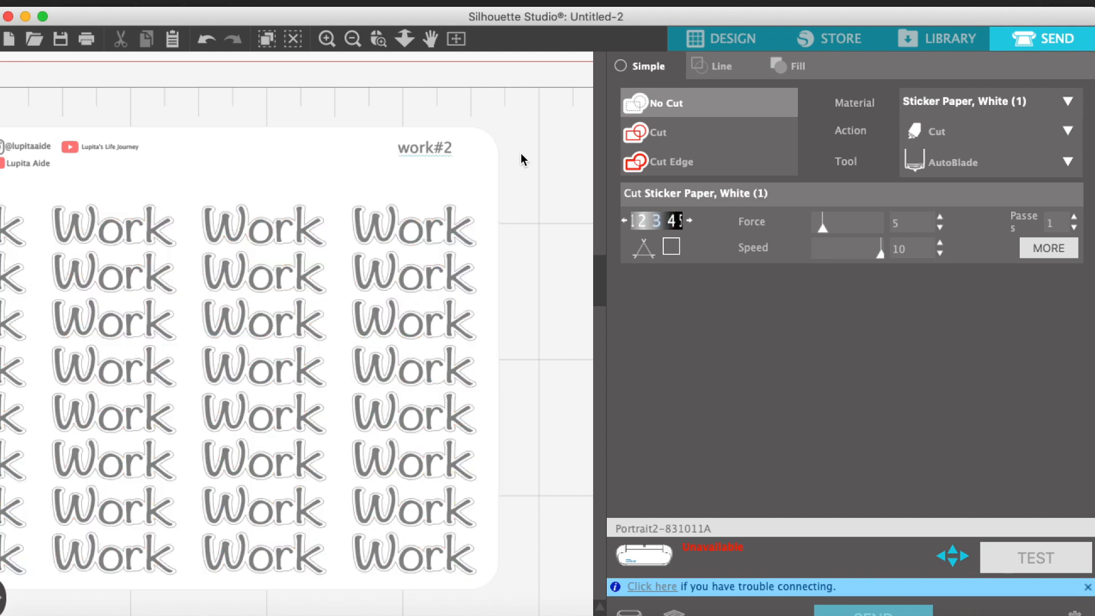
{"action": "left_click", "coordinate": [356, 44]}
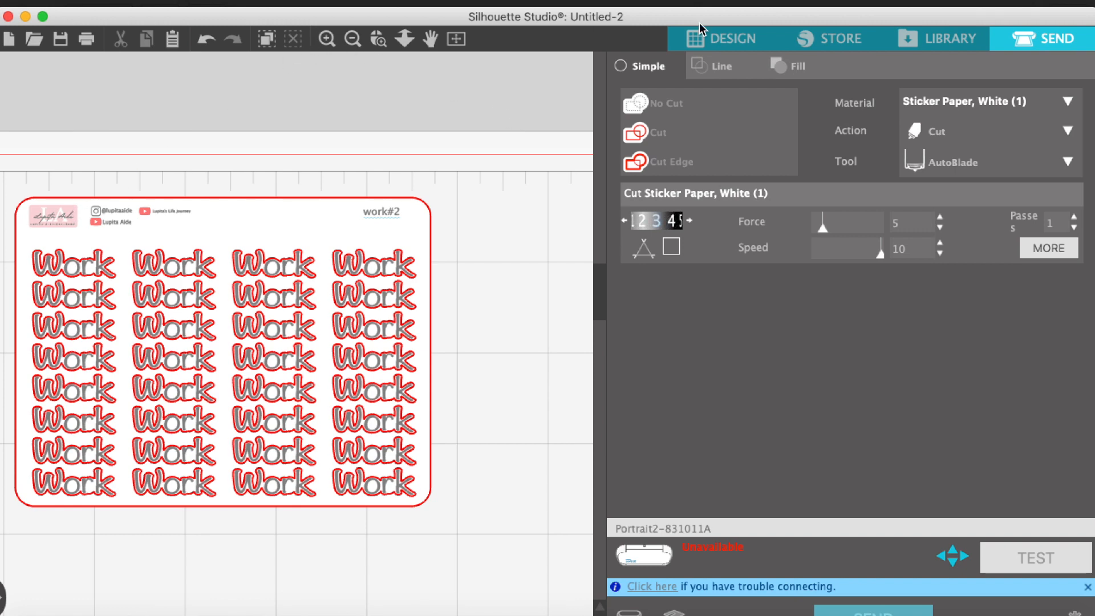
Return to the design view, ungroup the sheet's white background and move it off to the right of the sticker columns
{"action": "left_click", "coordinate": [735, 38]}
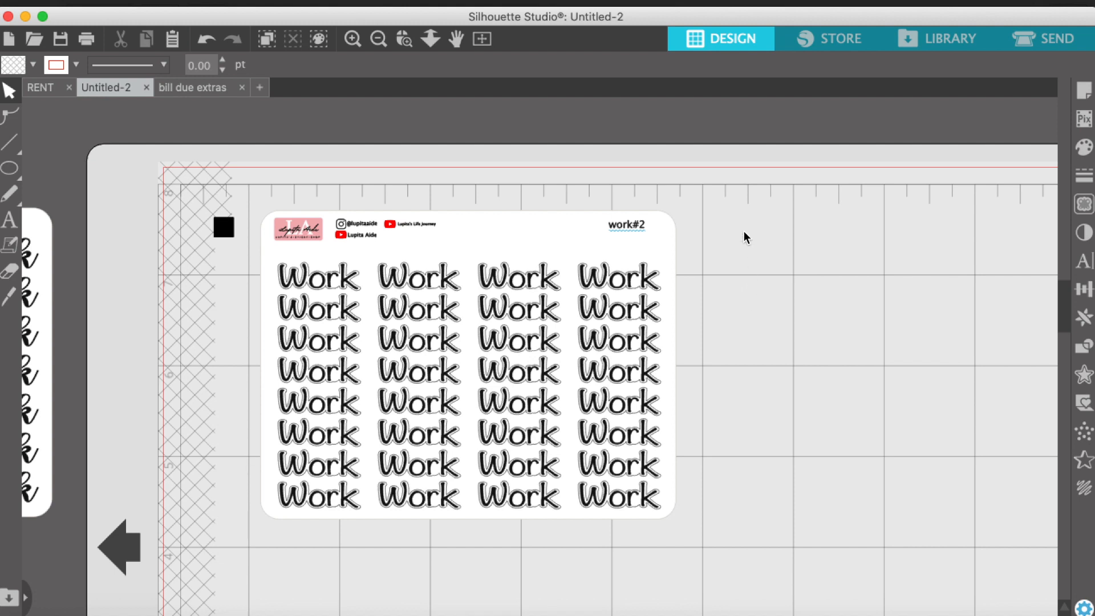
{"action": "left_click", "coordinate": [540, 219]}
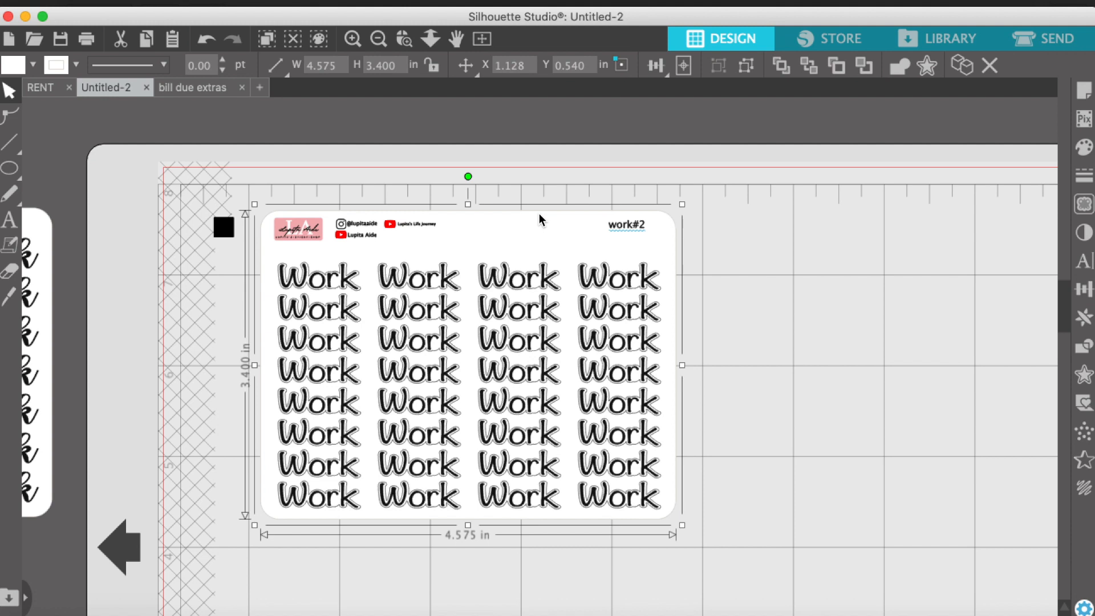
{"action": "left_click", "coordinate": [748, 65]}
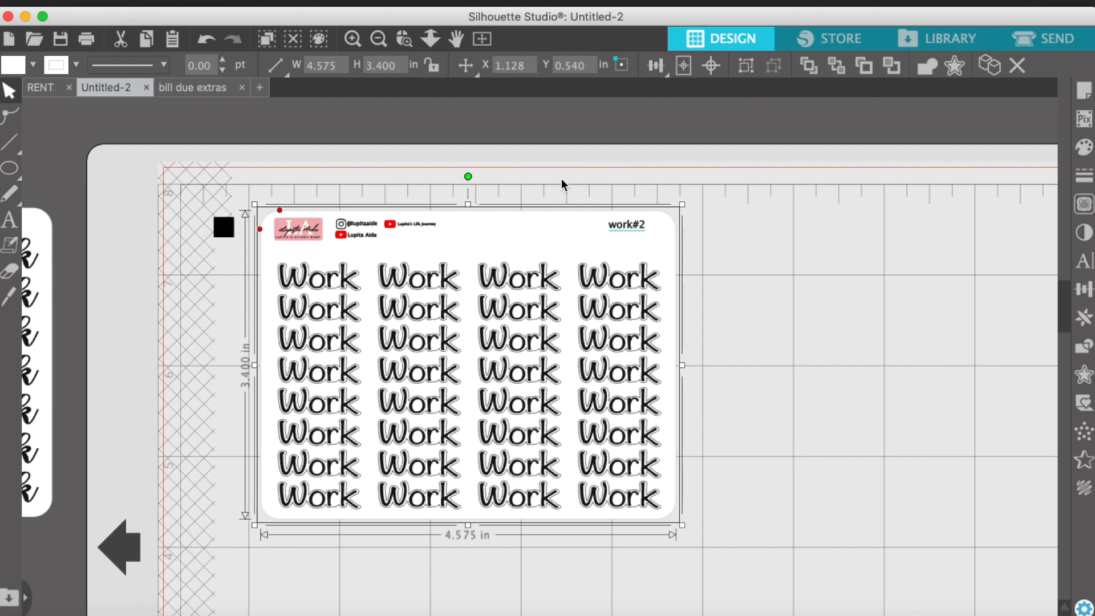
{"action": "left_click_drag", "start_coordinate": [527, 226], "coordinate": [885, 216]}
{"action": "scroll", "coordinate": [846, 260], "scroll_direction": "right", "scroll_amount": 5}
{"action": "scroll", "coordinate": [845, 260], "scroll_direction": "down", "scroll_amount": 1}
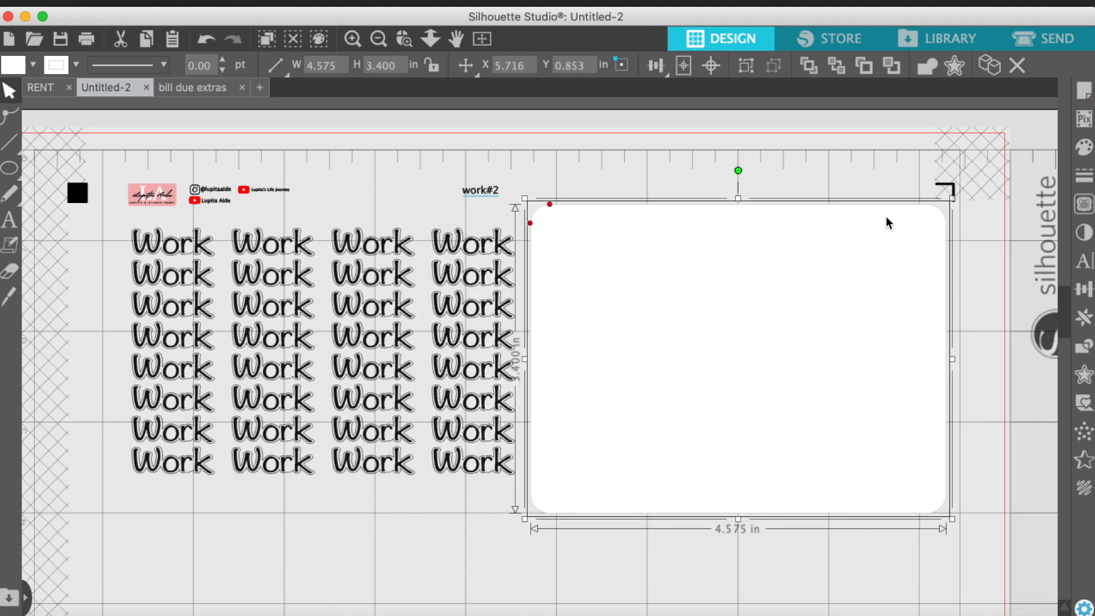
Spread apart the overlapping copies of the white background rectangle and center them all on one another
{"action": "left_click", "coordinate": [673, 193]}
{"action": "left_click_drag", "start_coordinate": [684, 254], "coordinate": [743, 189]}
{"action": "key", "text": "Escape"}
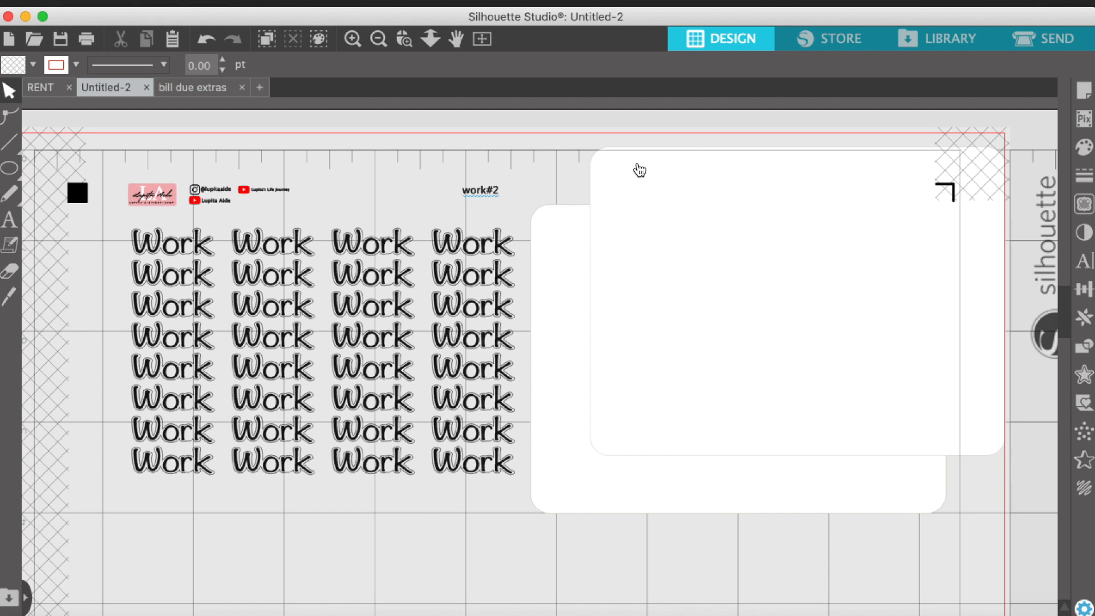
{"action": "left_click_drag", "start_coordinate": [570, 283], "coordinate": [611, 210]}
{"action": "left_click_drag", "start_coordinate": [557, 268], "coordinate": [591, 192]}
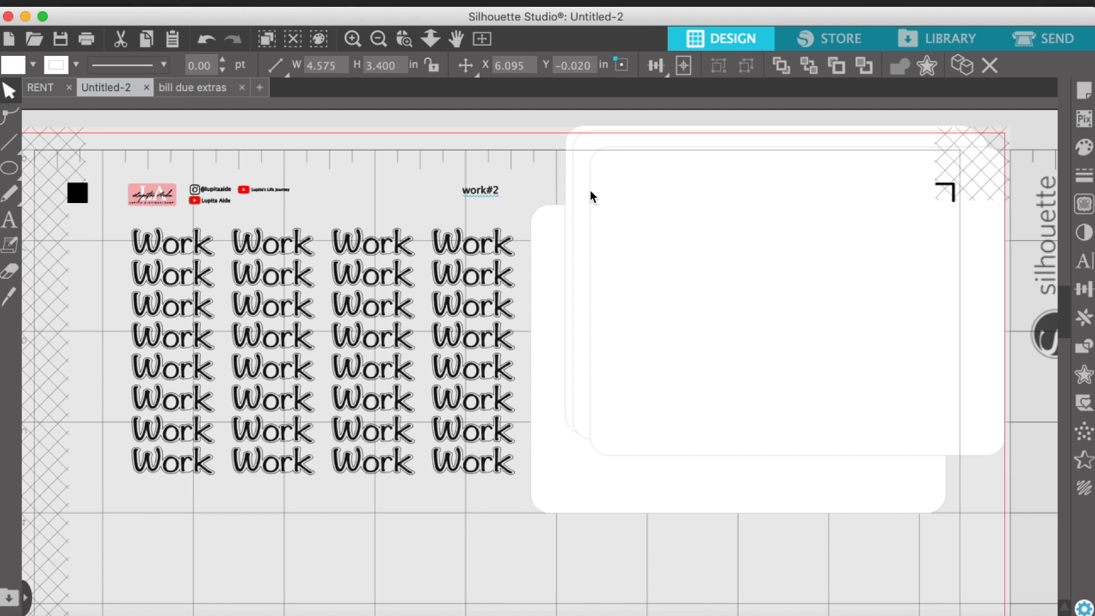
{"action": "left_click_drag", "start_coordinate": [551, 264], "coordinate": [569, 171]}
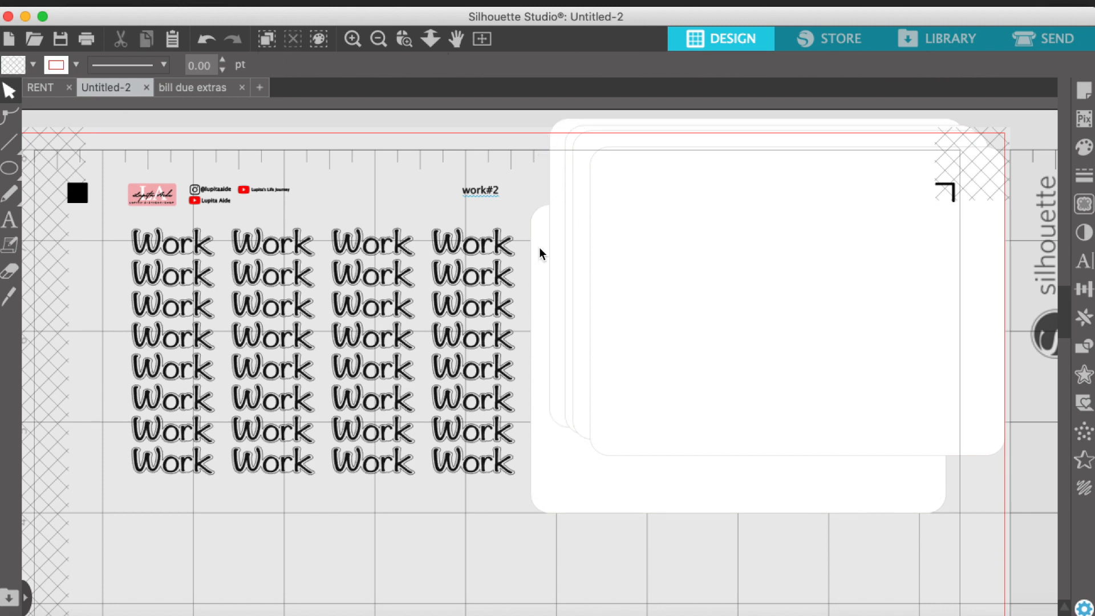
{"action": "left_click_drag", "start_coordinate": [541, 235], "coordinate": [556, 176]}
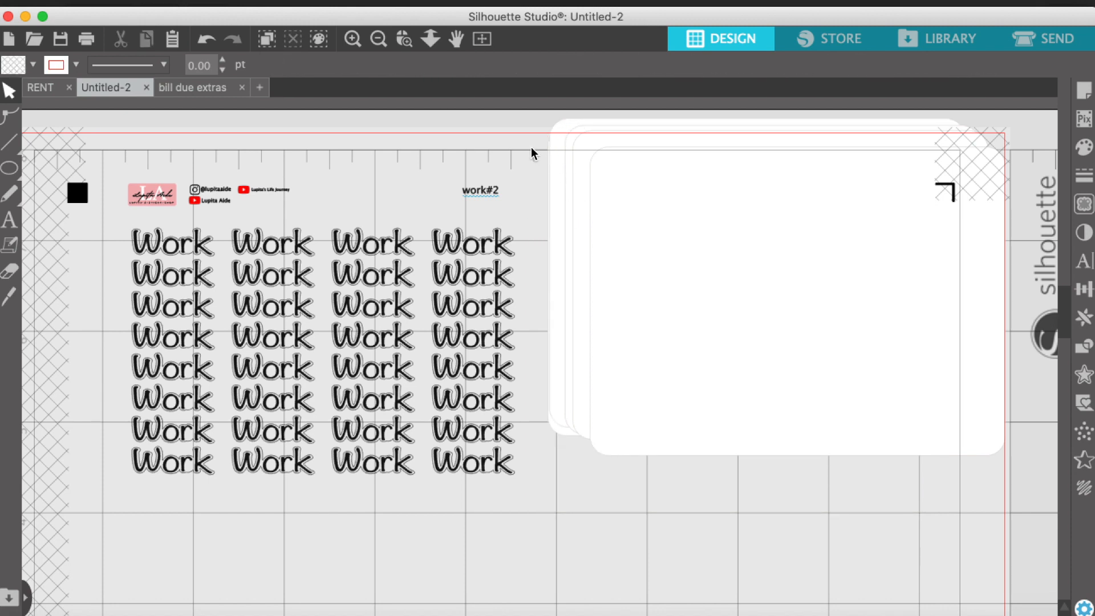
{"action": "left_click", "coordinate": [543, 152]}
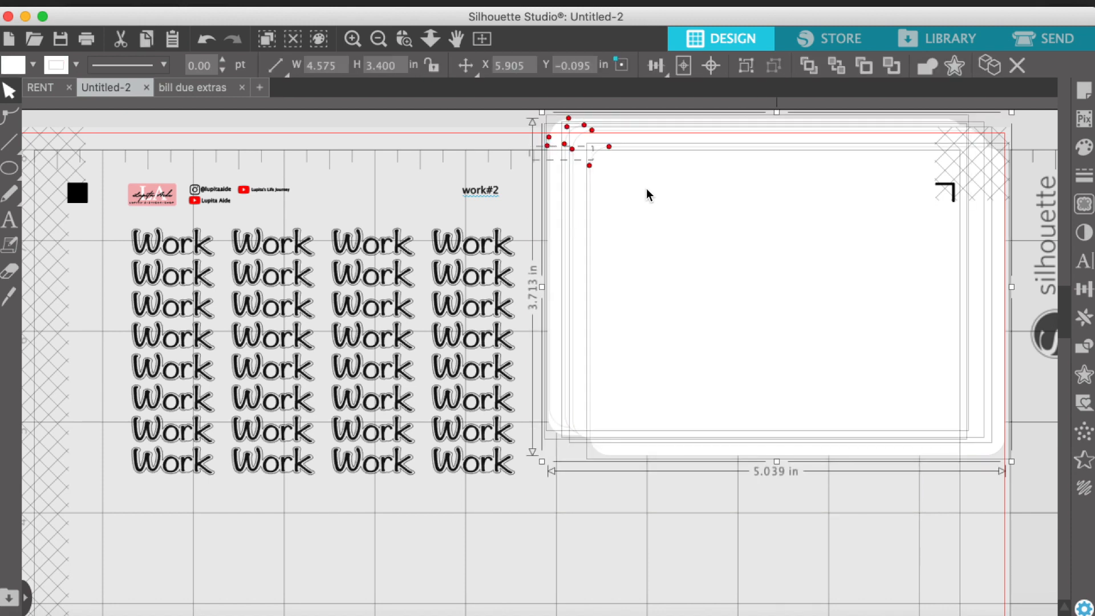
{"action": "left_click", "coordinate": [711, 65]}
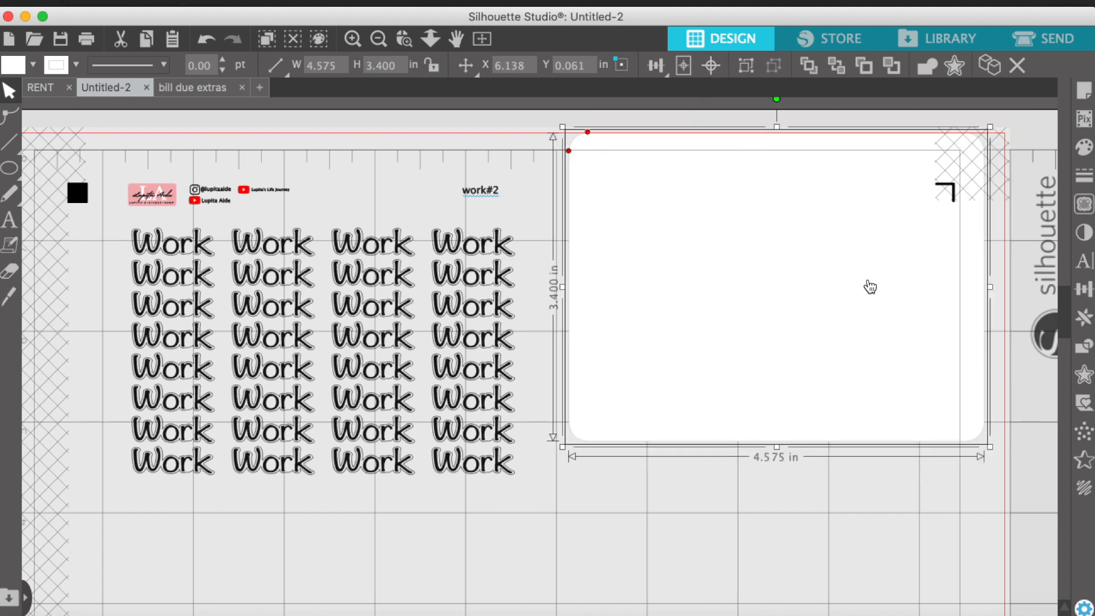
Move the stacked white backgrounds back behind the stickers and check the sheet's cut lines in the send view
{"action": "left_click_drag", "start_coordinate": [887, 301], "coordinate": [522, 354]}
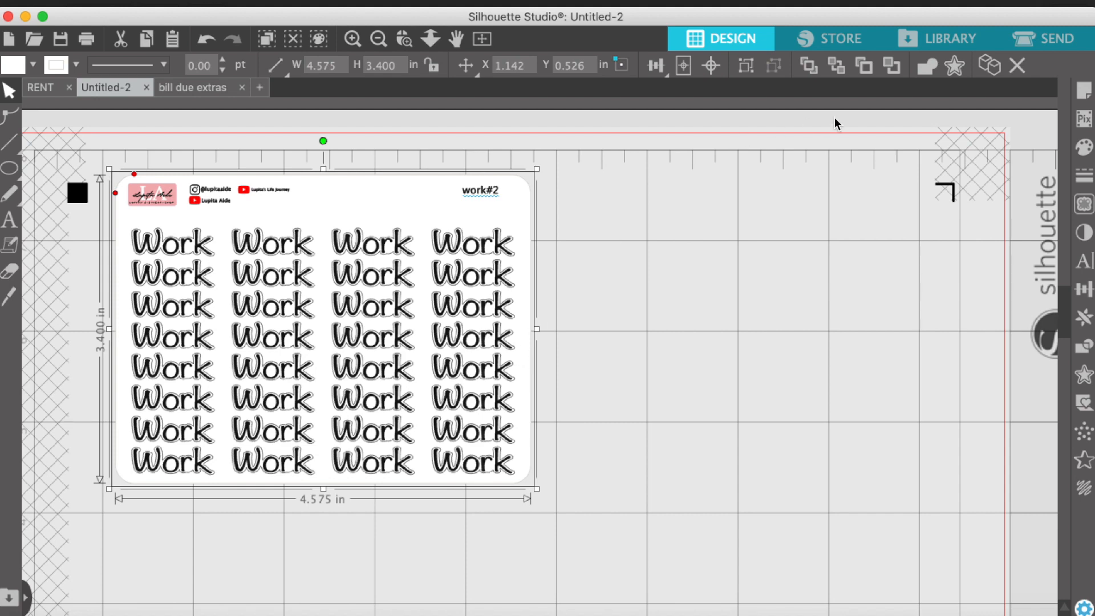
{"action": "left_click", "coordinate": [1062, 35]}
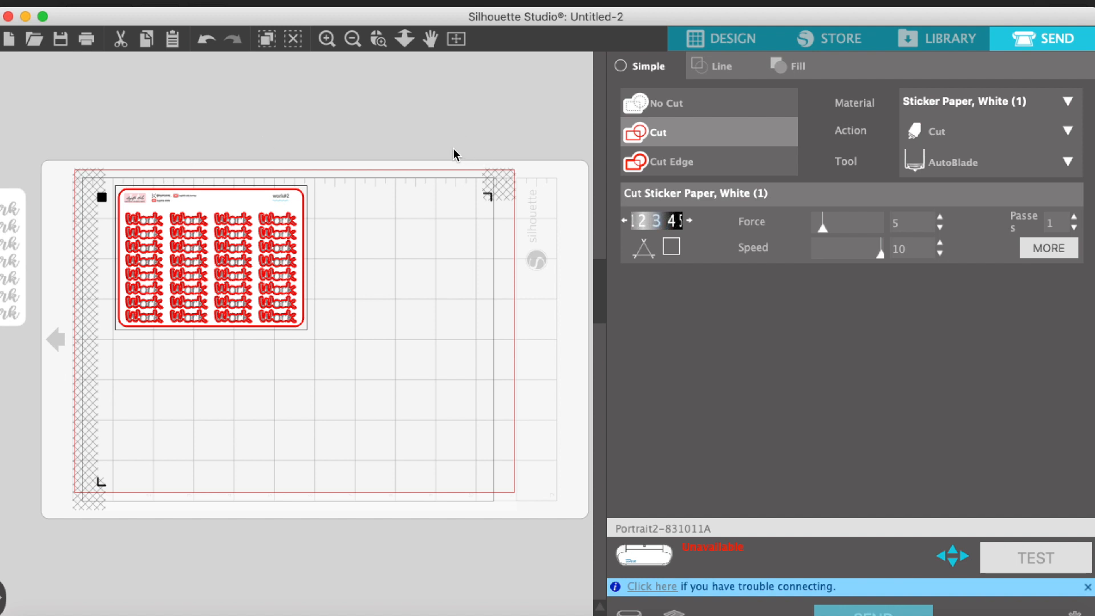
{"action": "left_click", "coordinate": [349, 106]}
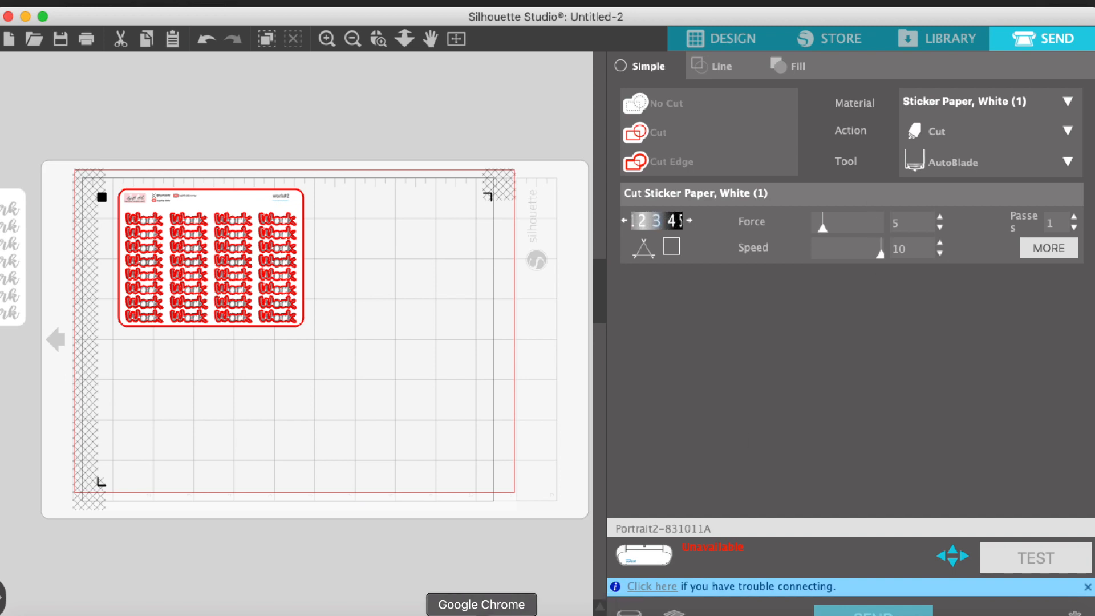
Switch to Google Chrome, open the YouTube home page and look through the recommended videos
{"action": "left_click", "coordinate": [481, 615]}
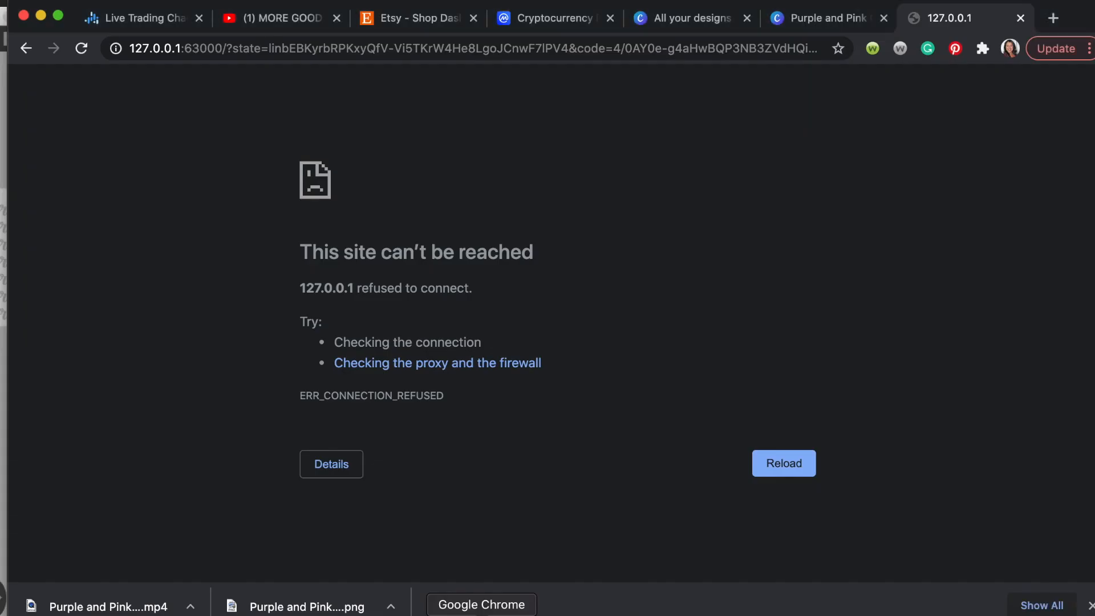
{"action": "left_click", "coordinate": [300, 15]}
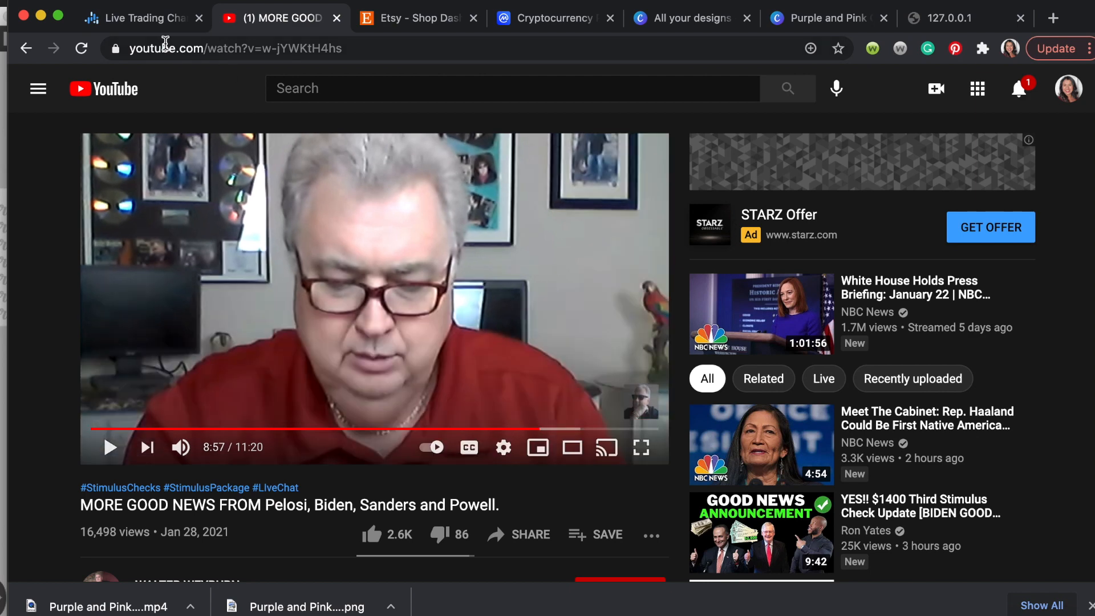
{"action": "left_click", "coordinate": [114, 98]}
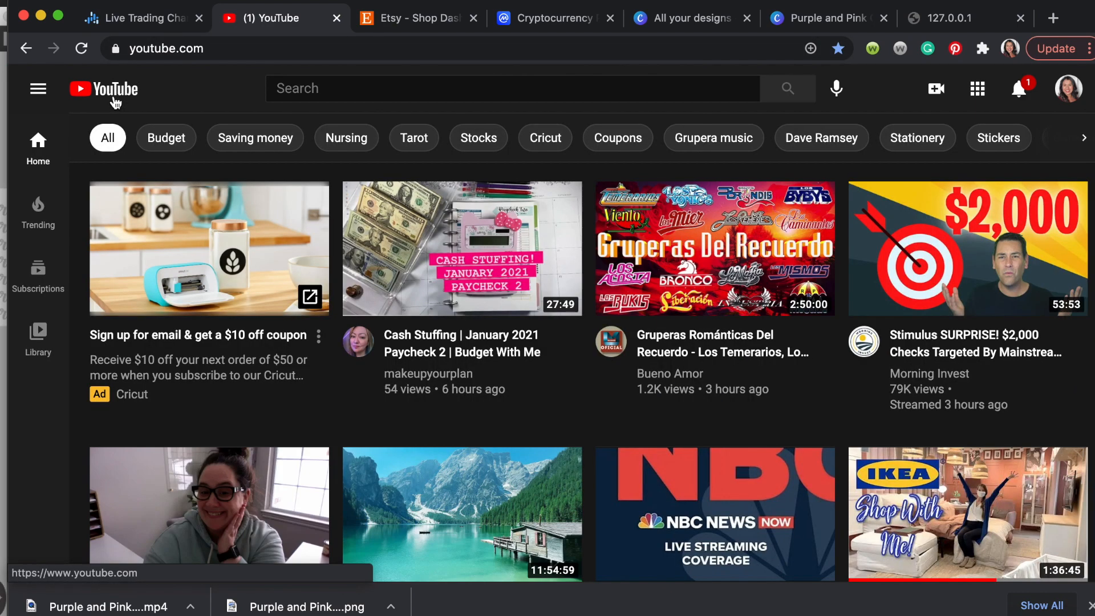
{"action": "scroll", "coordinate": [542, 442], "scroll_direction": "down", "scroll_amount": 7}
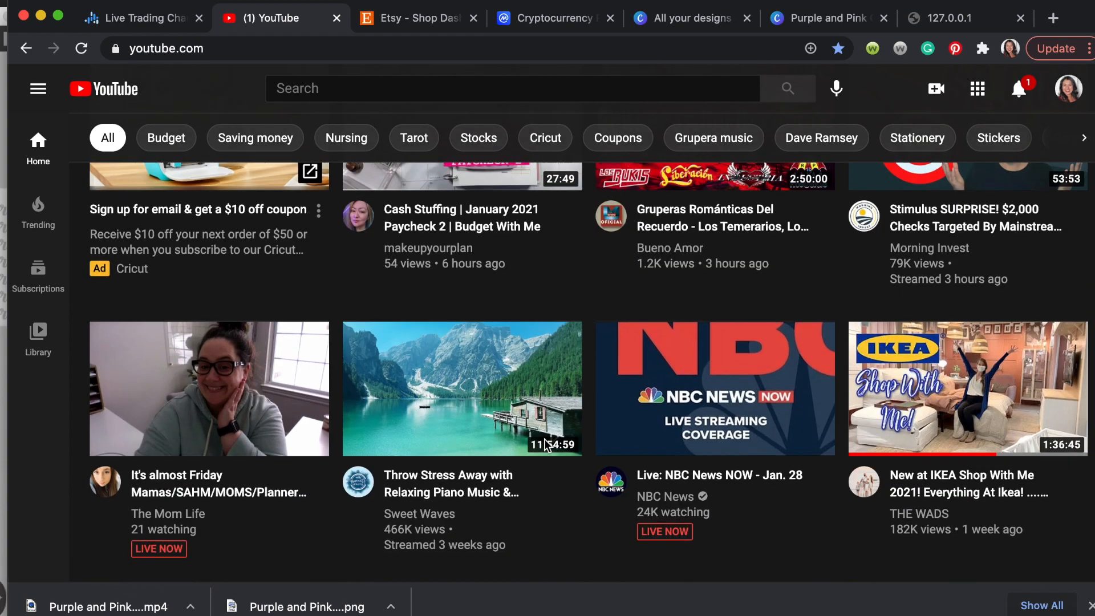
{"action": "scroll", "coordinate": [546, 446], "scroll_direction": "down", "scroll_amount": 6}
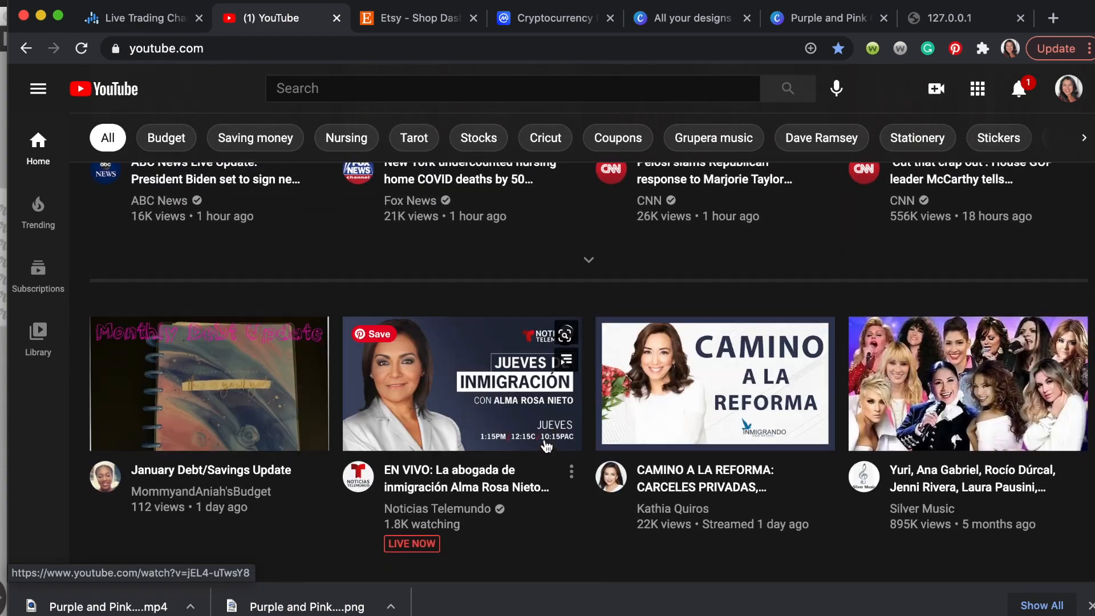
{"action": "scroll", "coordinate": [547, 447], "scroll_direction": "down", "scroll_amount": 7}
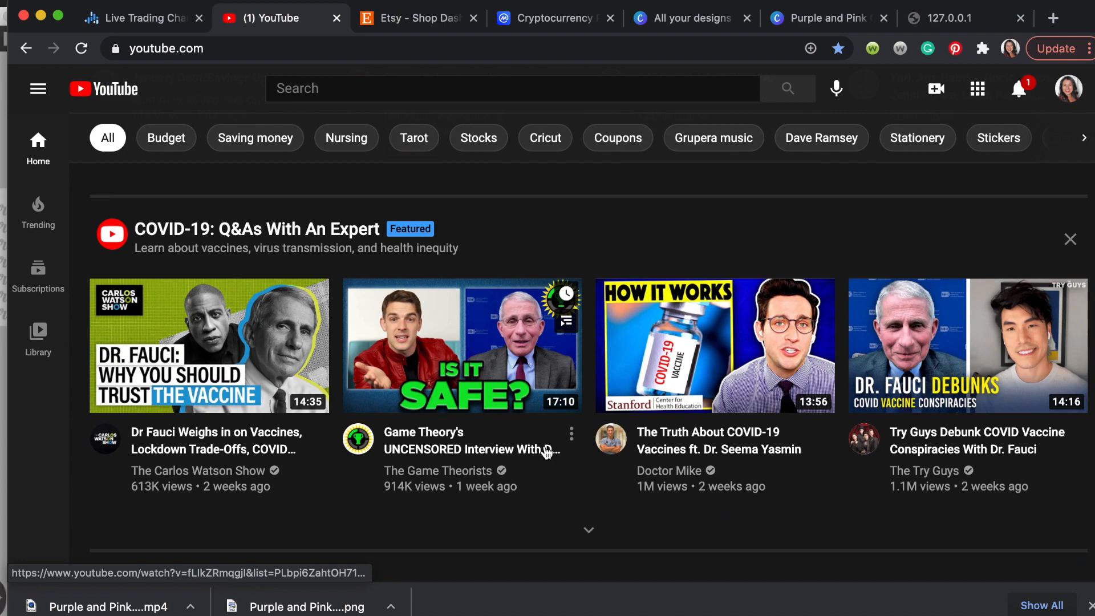
{"action": "scroll", "coordinate": [342, 228], "scroll_direction": "up", "scroll_amount": 15}
Filter the YouTube home feed by Budget and browse the budgeting videos and their thumbnails
{"action": "left_click", "coordinate": [171, 138]}
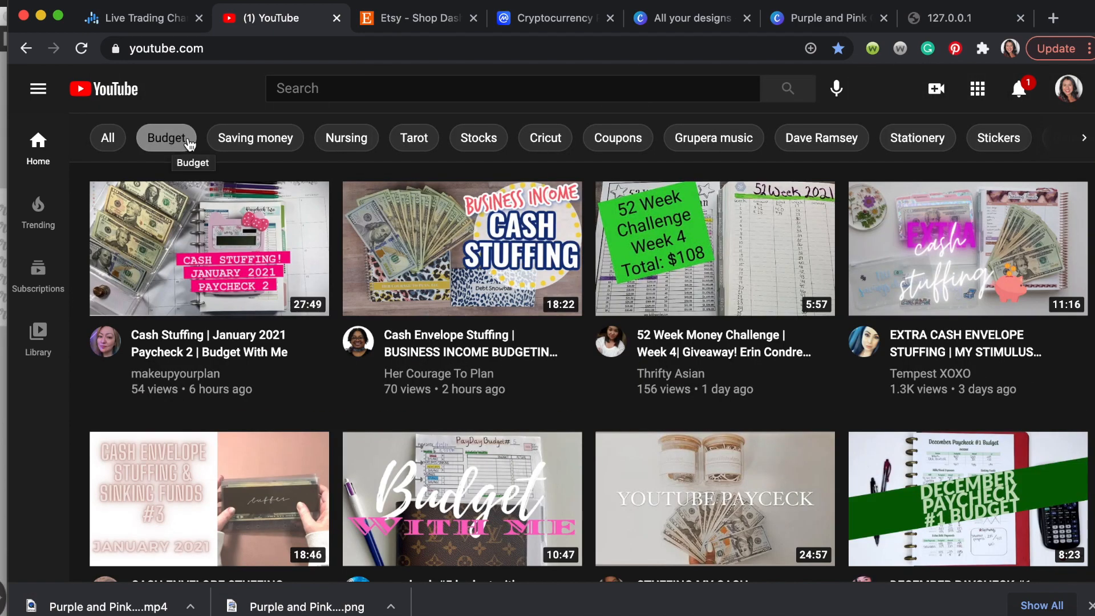
{"action": "scroll", "coordinate": [338, 430], "scroll_direction": "down", "scroll_amount": 4}
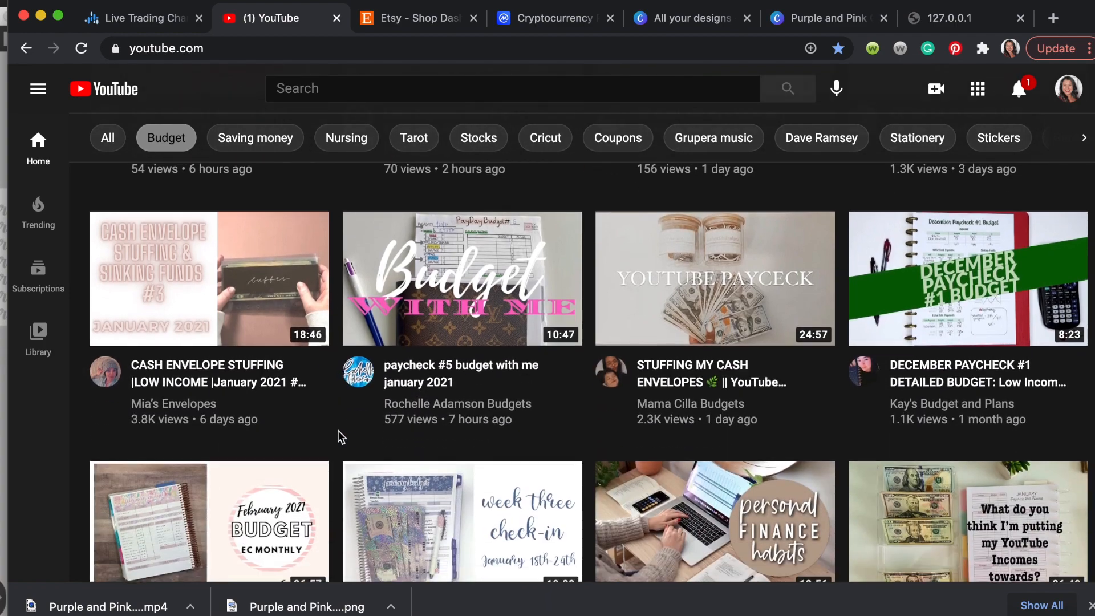
{"action": "scroll", "coordinate": [338, 432], "scroll_direction": "down", "scroll_amount": 4}
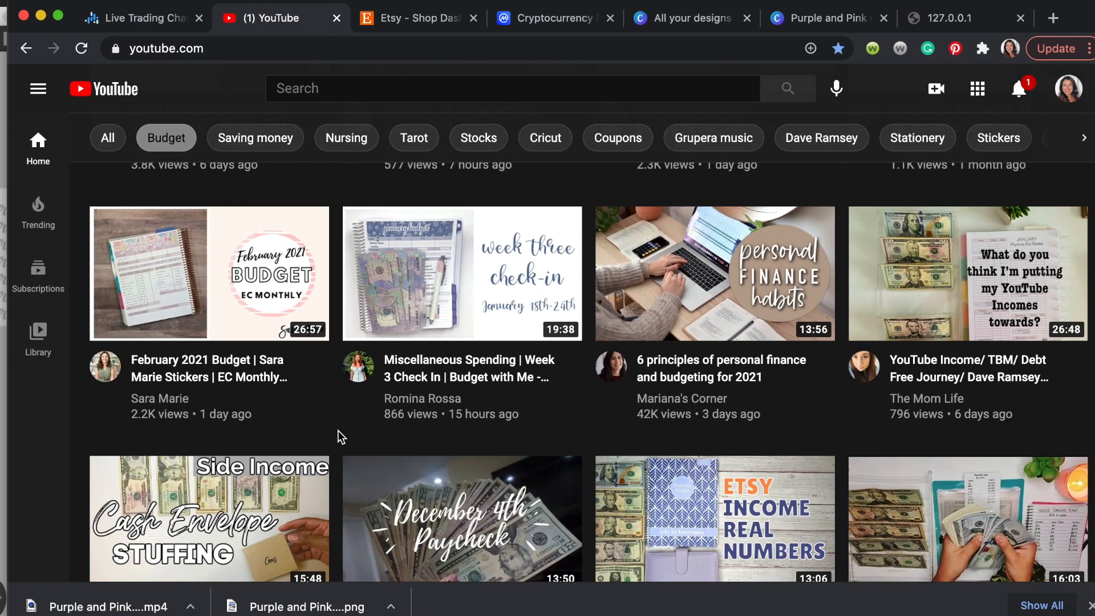
{"action": "scroll", "coordinate": [337, 431], "scroll_direction": "down", "scroll_amount": 4}
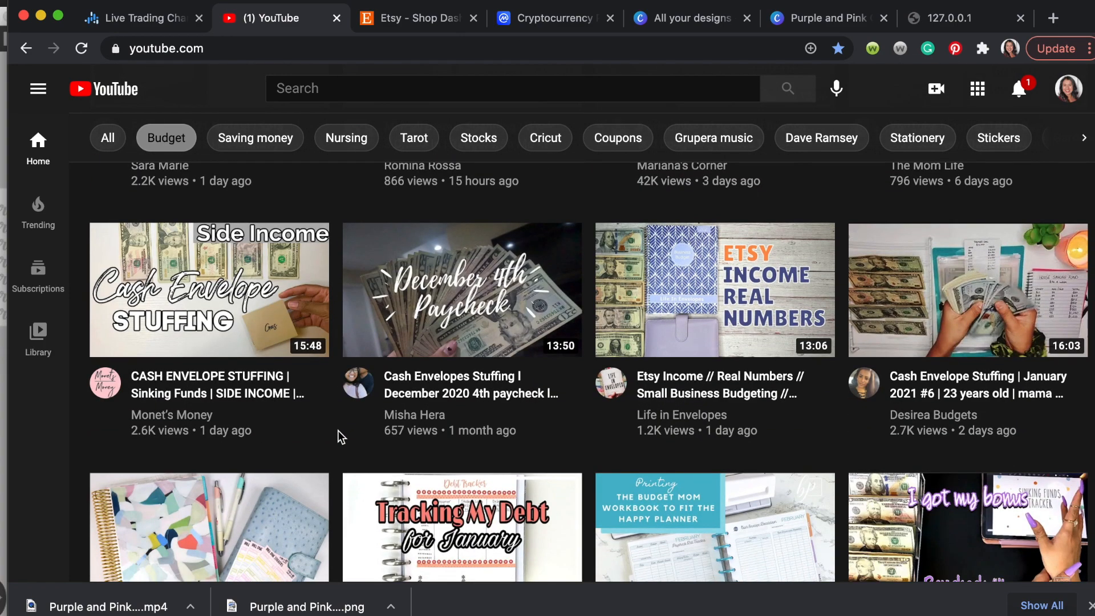
{"action": "scroll", "coordinate": [337, 430], "scroll_direction": "down", "scroll_amount": 4}
{"action": "scroll", "coordinate": [338, 431], "scroll_direction": "down", "scroll_amount": 4}
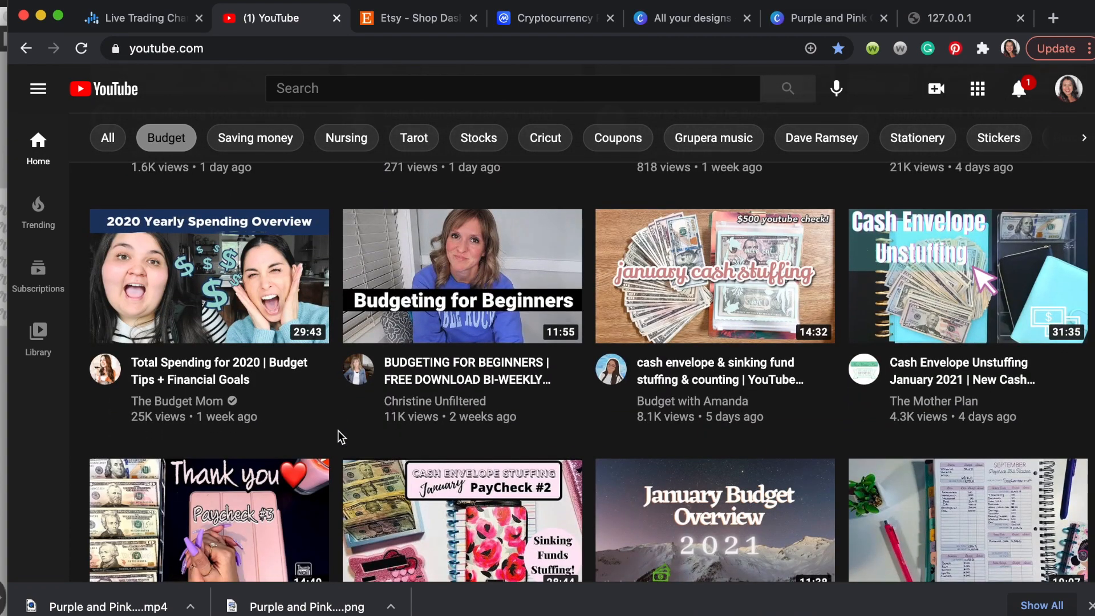
{"action": "scroll", "coordinate": [337, 437], "scroll_direction": "down", "scroll_amount": 4}
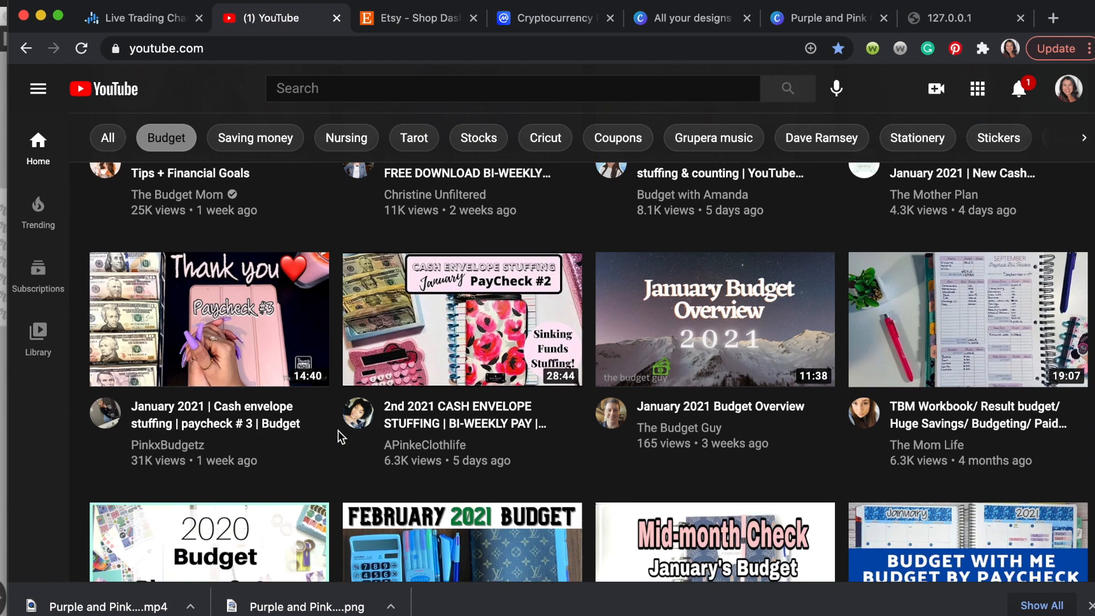
{"action": "scroll", "coordinate": [337, 430], "scroll_direction": "down", "scroll_amount": 6}
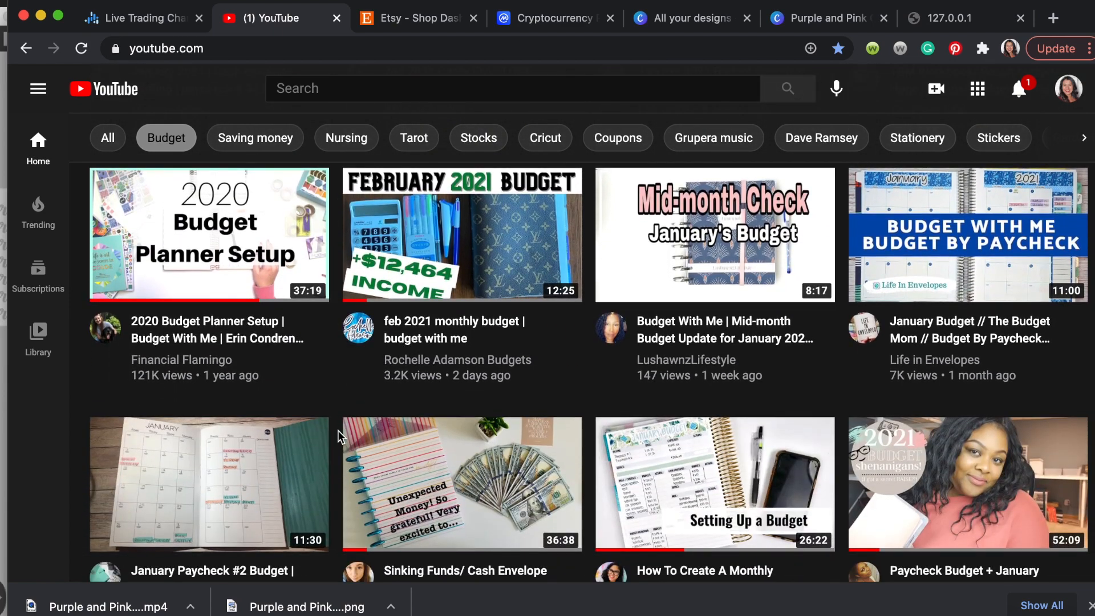
Switch from the YouTube feed to Silhouette Studio and return to the sheet's design view
{"action": "scroll", "coordinate": [337, 431], "scroll_direction": "down", "scroll_amount": 3}
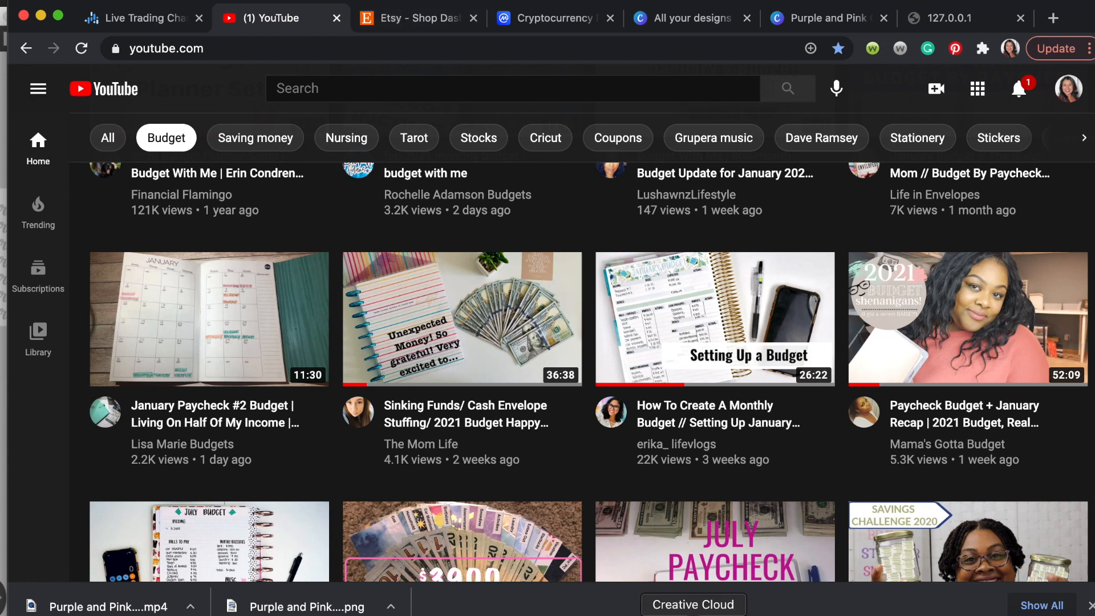
{"action": "left_click", "coordinate": [773, 613]}
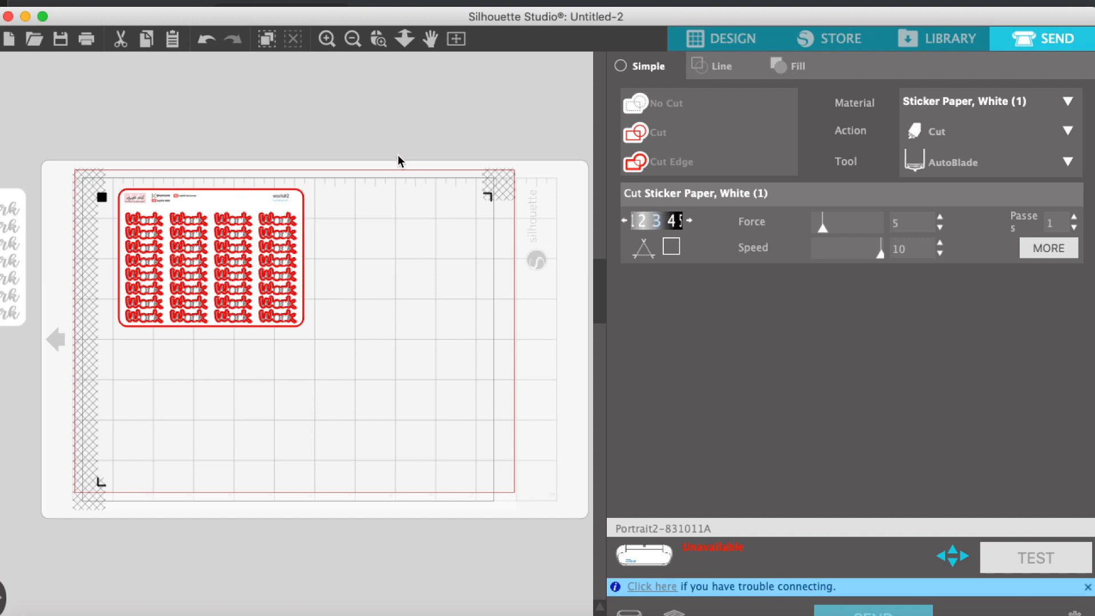
{"action": "left_click", "coordinate": [734, 40]}
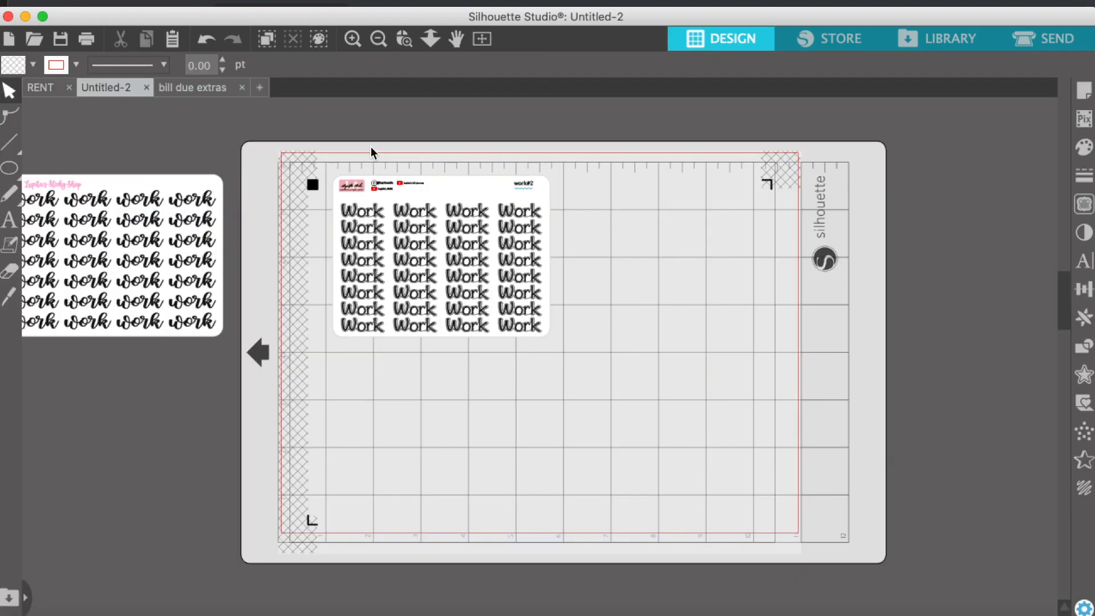
Nudge the white background, header logos and work#2 label slightly down relative to the Work stickers
{"action": "scroll", "coordinate": [626, 254], "scroll_direction": "up", "scroll_amount": 3}
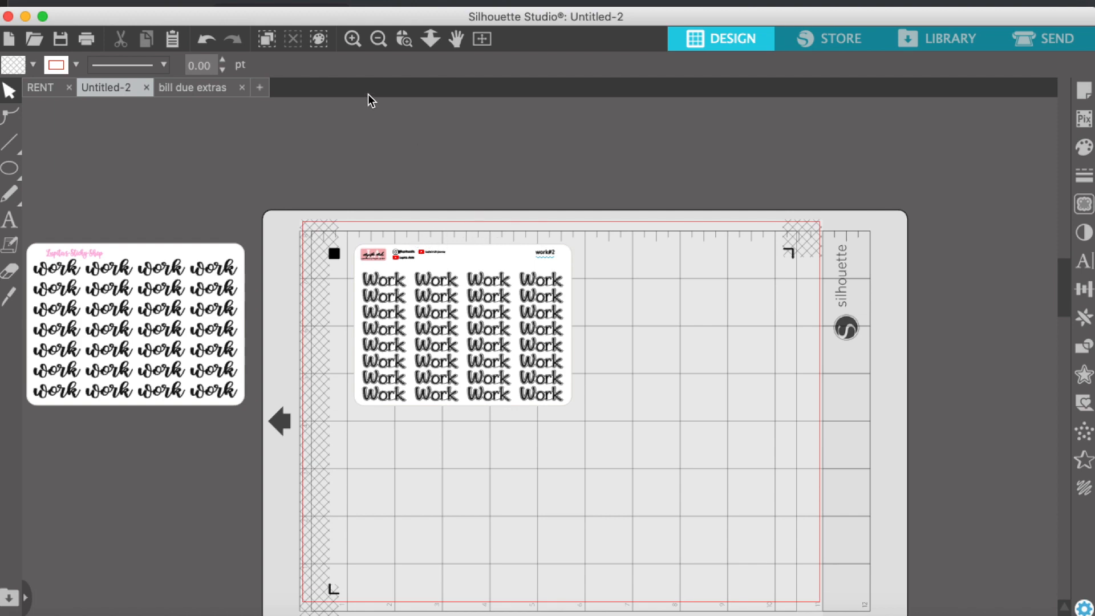
{"action": "left_click", "coordinate": [354, 45]}
{"action": "left_click_drag", "start_coordinate": [264, 169], "coordinate": [598, 221]}
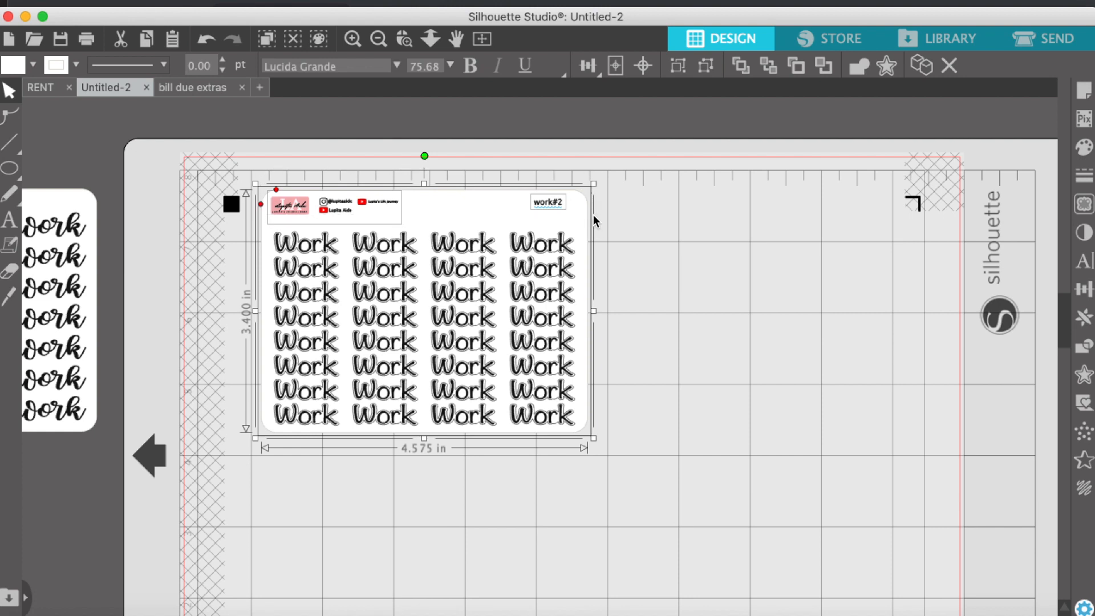
{"action": "key", "text": "Down"}
{"action": "key", "text": "Down"}
{"action": "key", "text": "Down"}
{"action": "key", "text": "Down"}
{"action": "key", "text": "Down"}
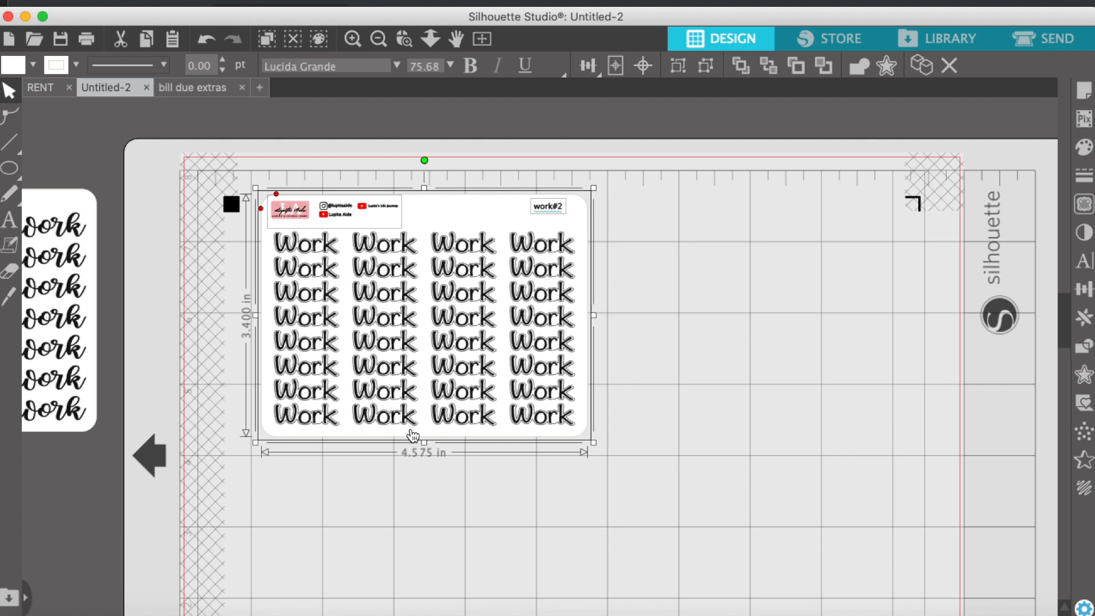
{"action": "left_click", "coordinate": [391, 520]}
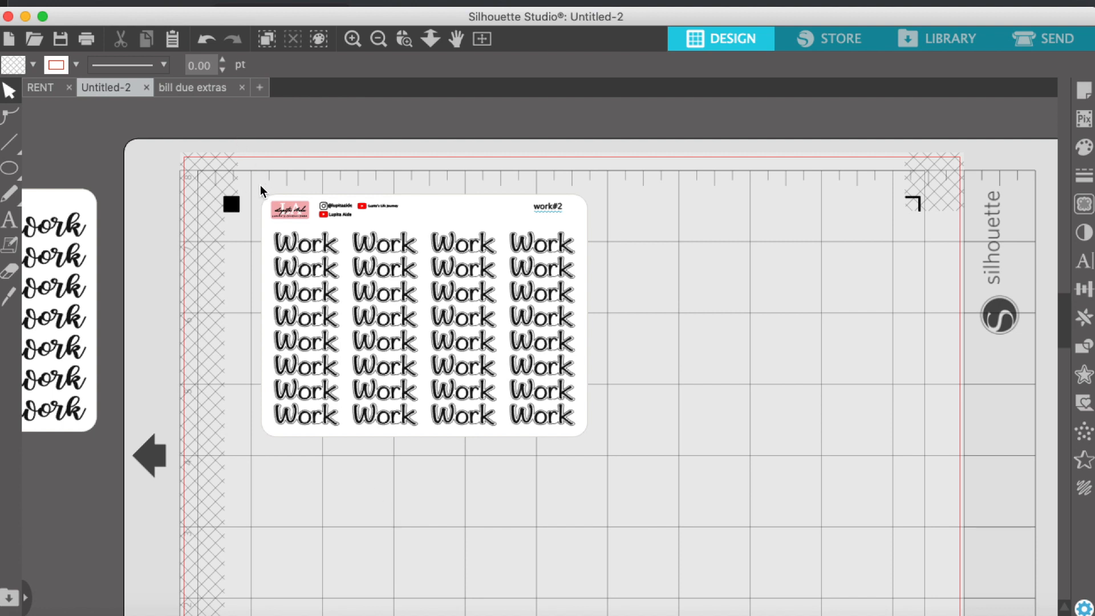
Group all elements of the work#2 sheet and place the group just below the upper-left registration mark
{"action": "left_click_drag", "start_coordinate": [252, 182], "coordinate": [627, 479]}
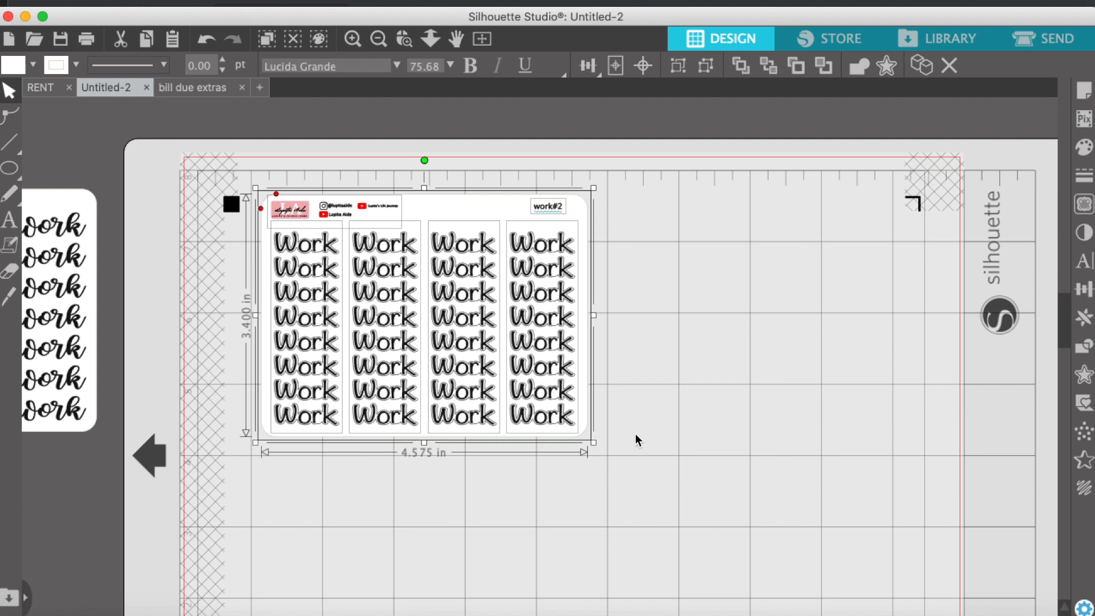
{"action": "left_click", "coordinate": [677, 73]}
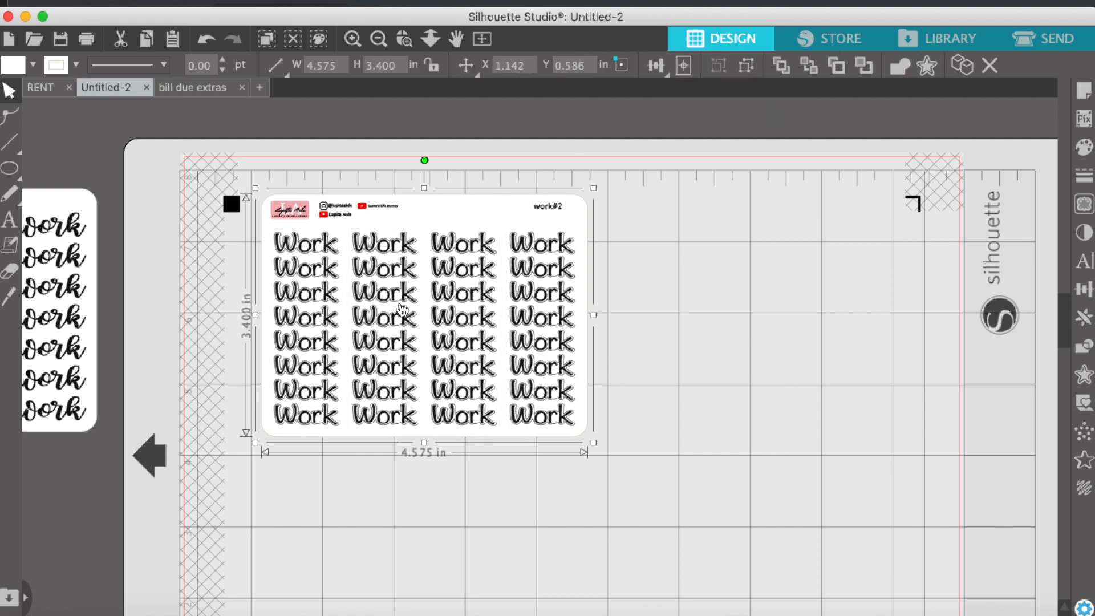
{"action": "left_click_drag", "start_coordinate": [394, 251], "coordinate": [453, 228]}
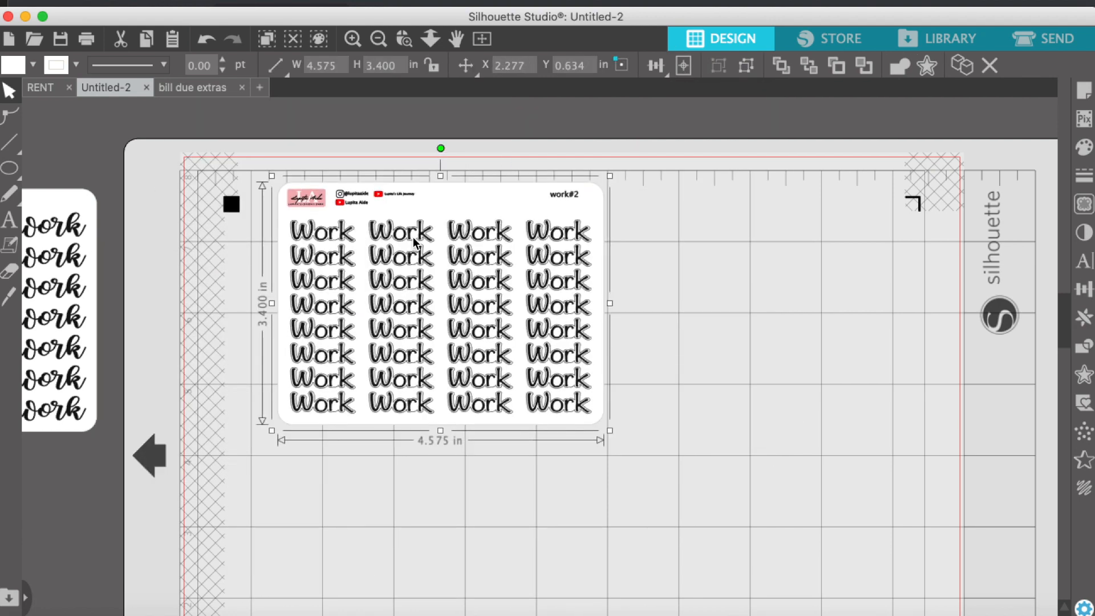
{"action": "left_click", "coordinate": [694, 268]}
{"action": "left_click_drag", "start_coordinate": [481, 284], "coordinate": [418, 323]}
{"action": "key", "text": "Escape"}
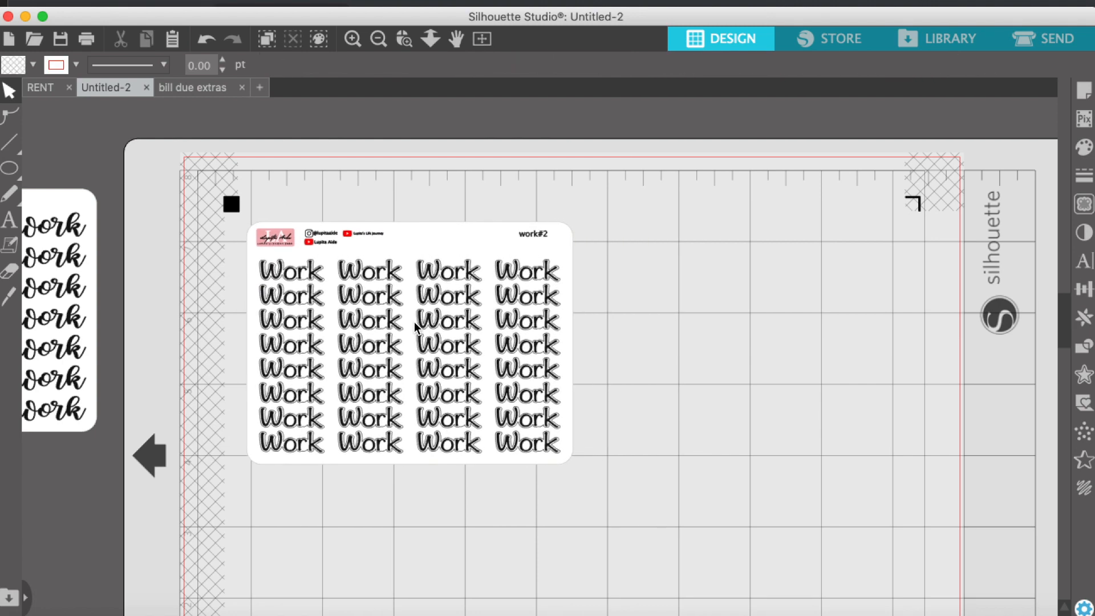
Duplicate the grouped work#2 sheet three times
{"action": "left_click", "coordinate": [451, 325]}
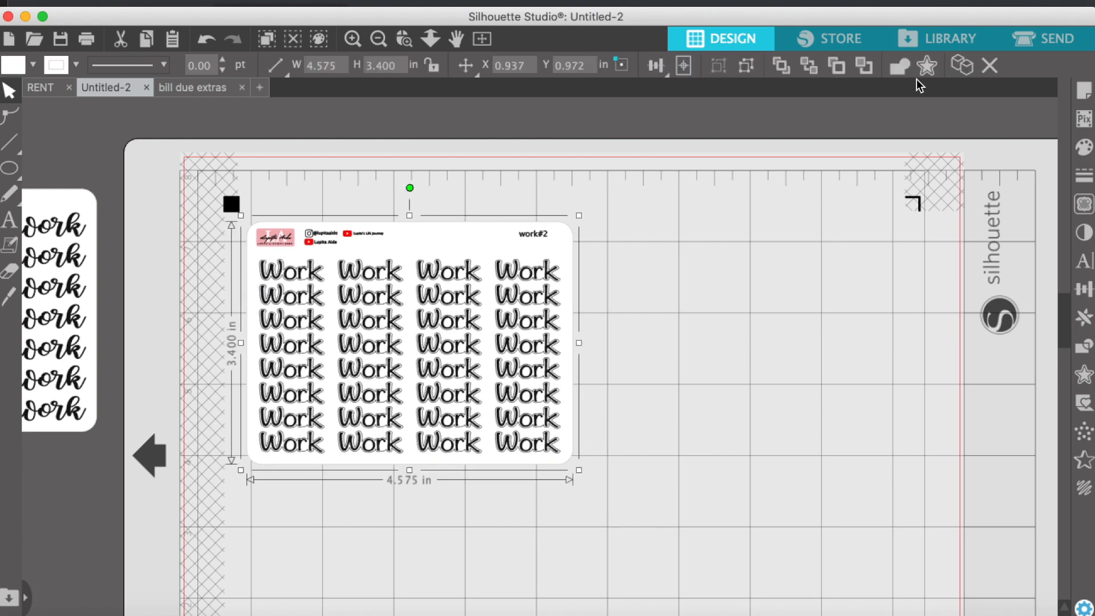
{"action": "left_click", "coordinate": [964, 67]}
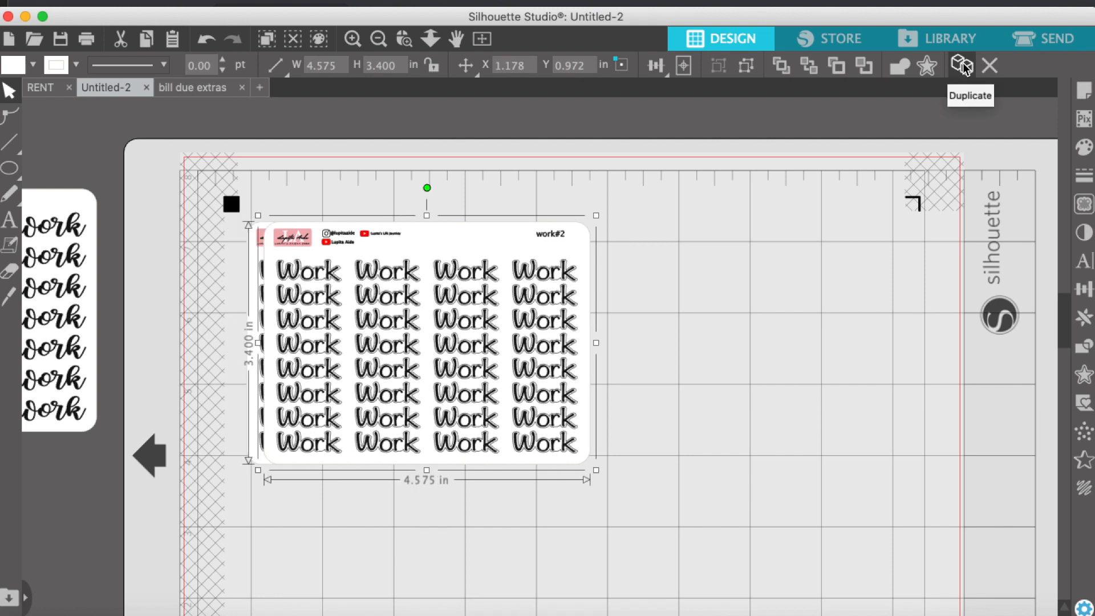
{"action": "left_click", "coordinate": [964, 67]}
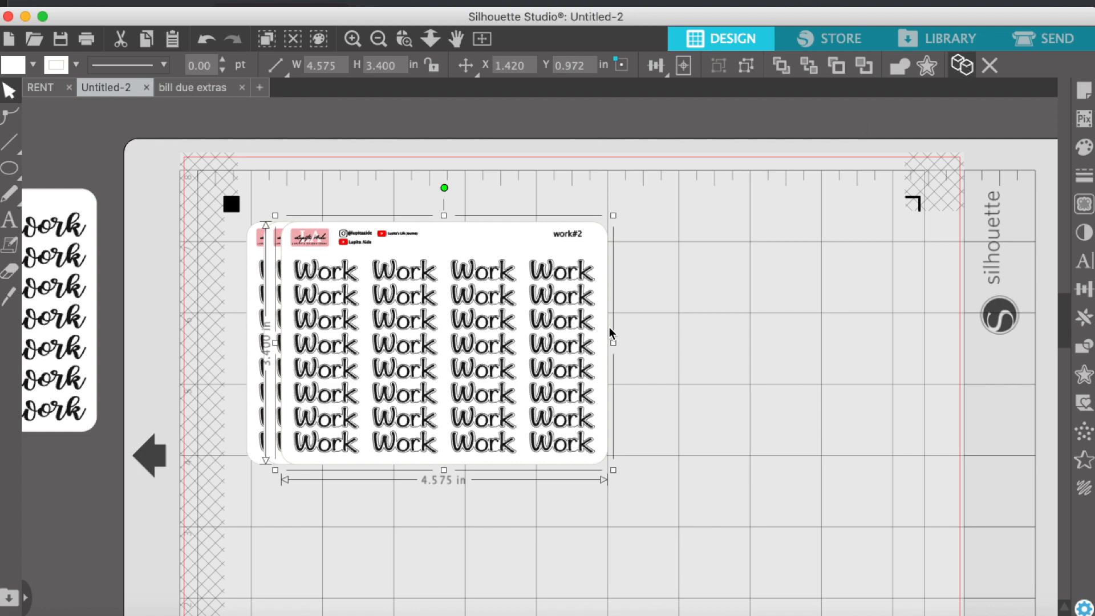
{"action": "key", "text": "super+d"}
Arrange the four work#2 sheets in a two-by-two grid between the registration marks
{"action": "scroll", "coordinate": [803, 385], "scroll_direction": "down", "scroll_amount": 2}
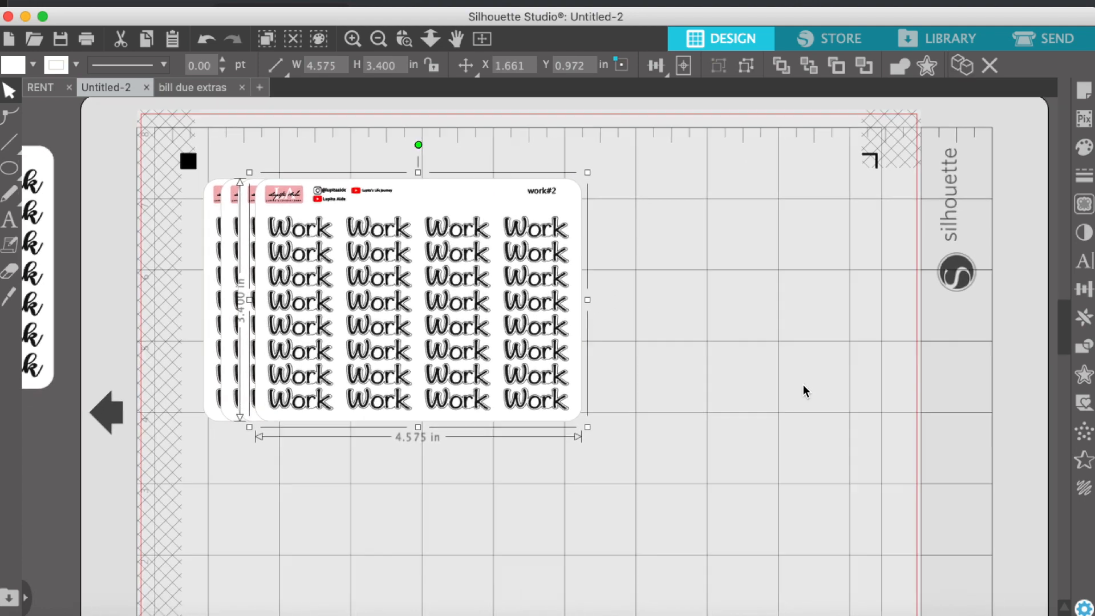
{"action": "left_click_drag", "start_coordinate": [442, 184], "coordinate": [718, 178]}
{"action": "left_click_drag", "start_coordinate": [426, 203], "coordinate": [393, 448]}
{"action": "left_click_drag", "start_coordinate": [363, 288], "coordinate": [663, 502]}
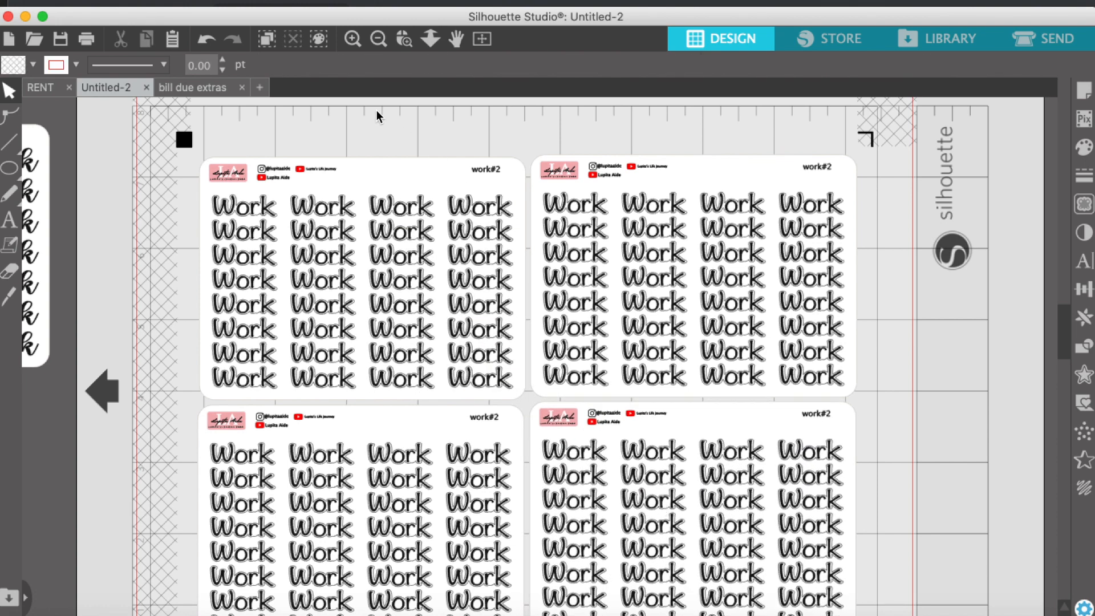
{"action": "left_click", "coordinate": [380, 38]}
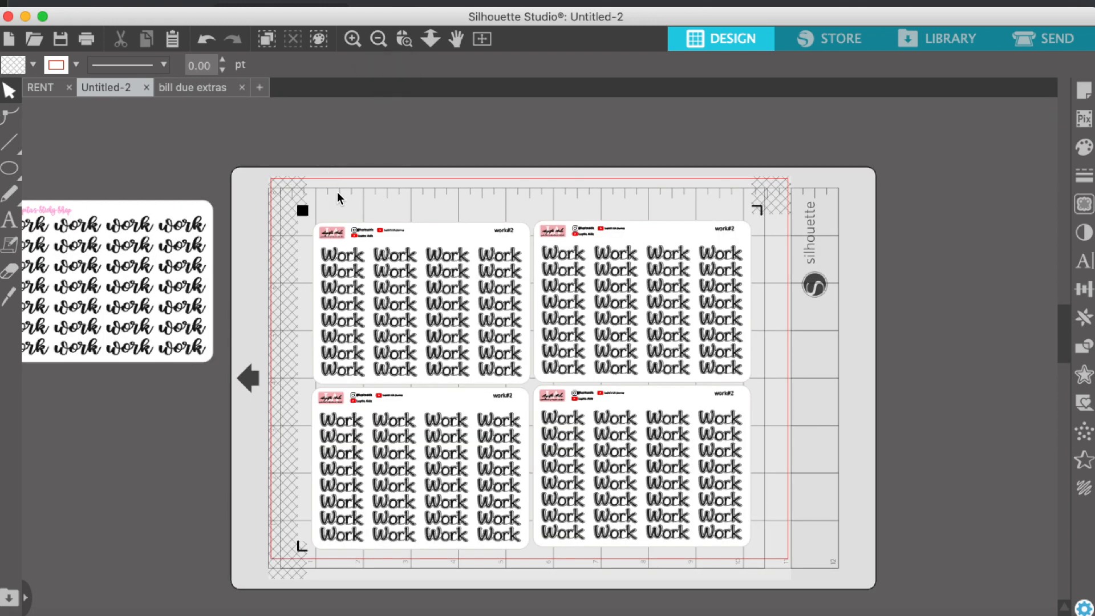
Align the two upper work#2 sheets by their top edges
{"action": "key", "text": "super+a"}
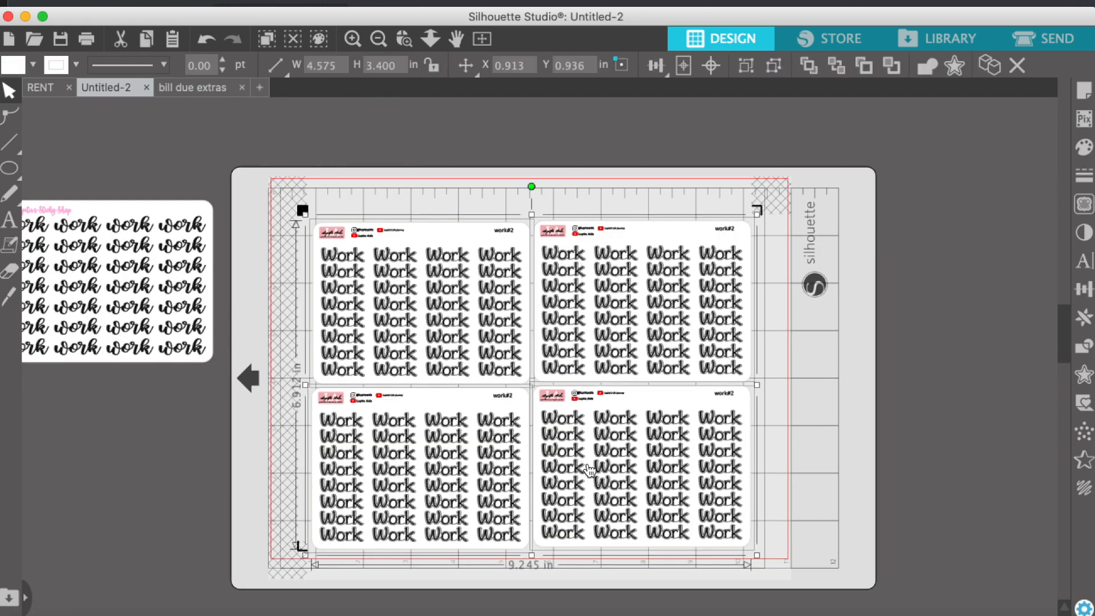
{"action": "left_click", "coordinate": [871, 227]}
{"action": "left_click_drag", "start_coordinate": [368, 183], "coordinate": [605, 260]}
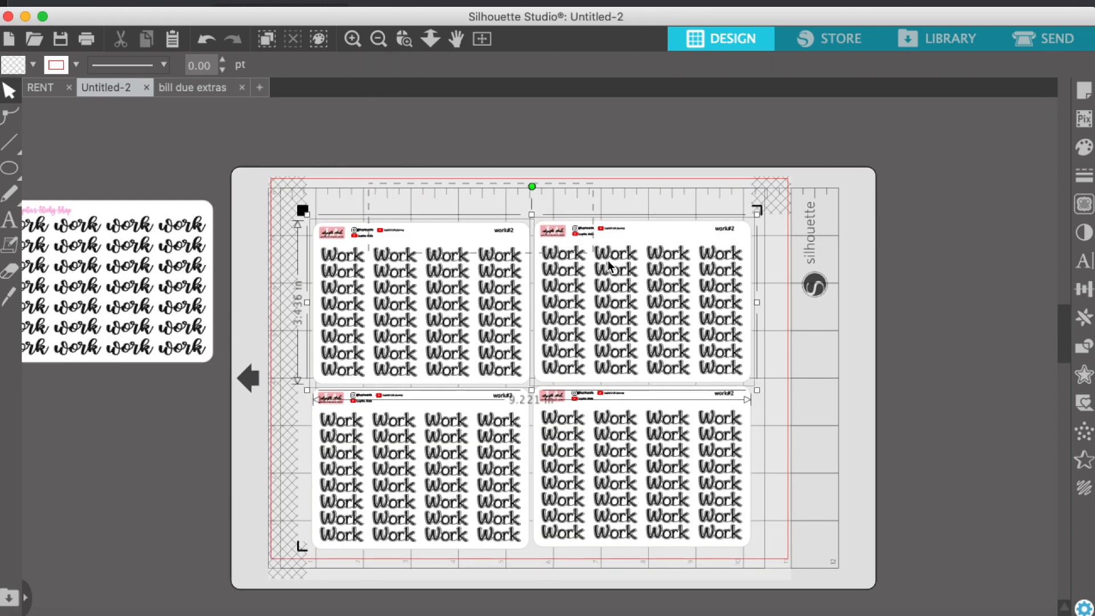
{"action": "left_click", "coordinate": [657, 63]}
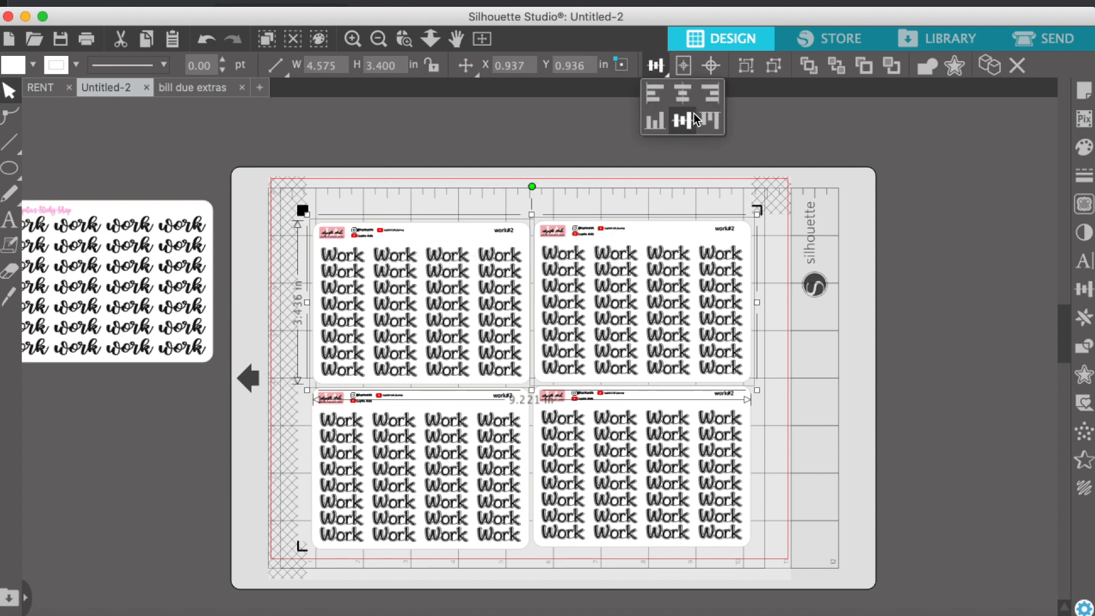
{"action": "left_click", "coordinate": [719, 119]}
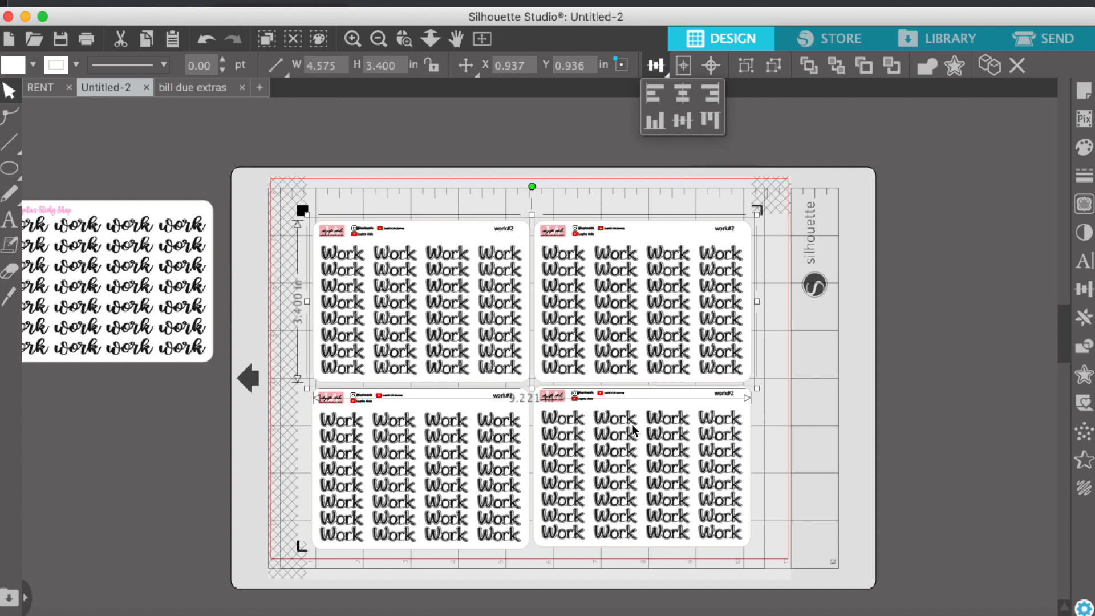
Align the two sheets in the grid's left column by their left edges
{"action": "left_click_drag", "start_coordinate": [257, 447], "coordinate": [391, 294]}
{"action": "left_click", "coordinate": [654, 67]}
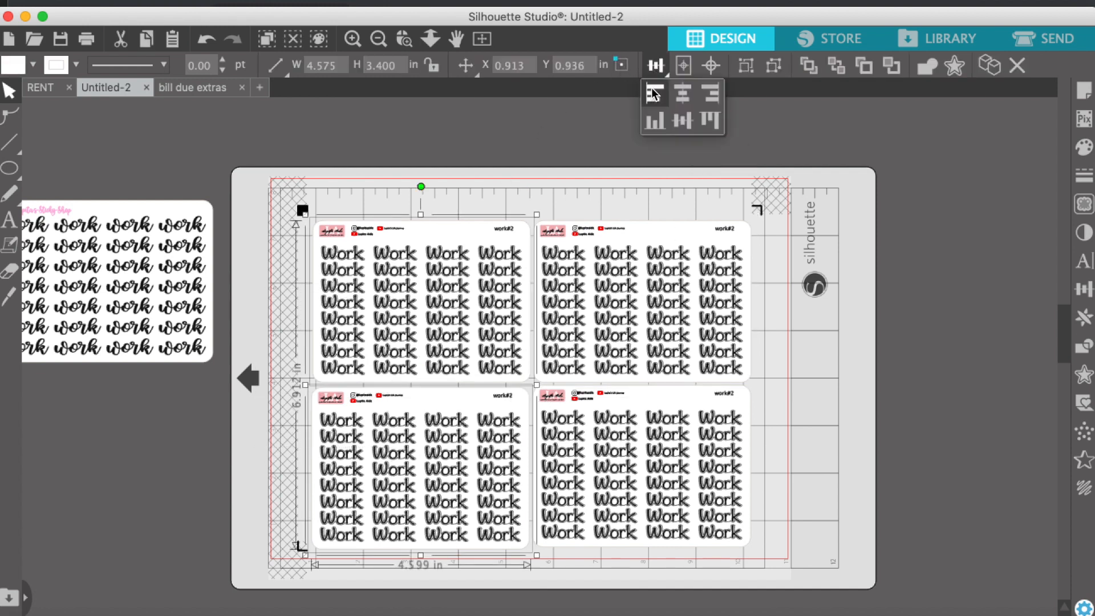
{"action": "left_click", "coordinate": [654, 95]}
Align the two sheets in the grid's right column by their right edges
{"action": "left_click", "coordinate": [652, 194]}
{"action": "left_click", "coordinate": [651, 284]}
{"action": "left_click", "coordinate": [671, 403], "text": "shift"}
{"action": "left_click", "coordinate": [655, 66]}
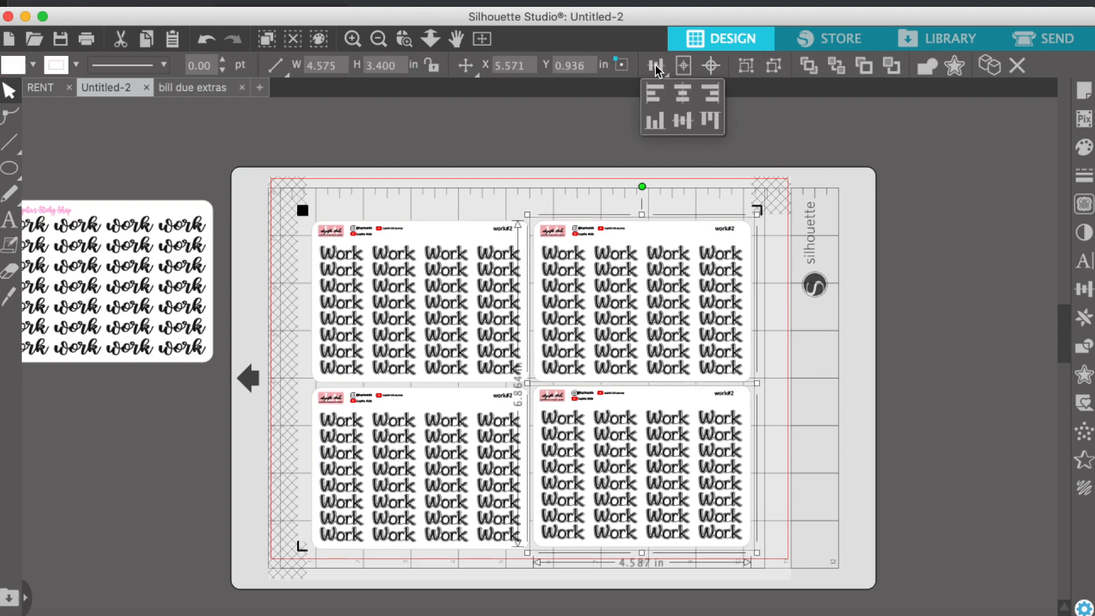
{"action": "left_click", "coordinate": [710, 93]}
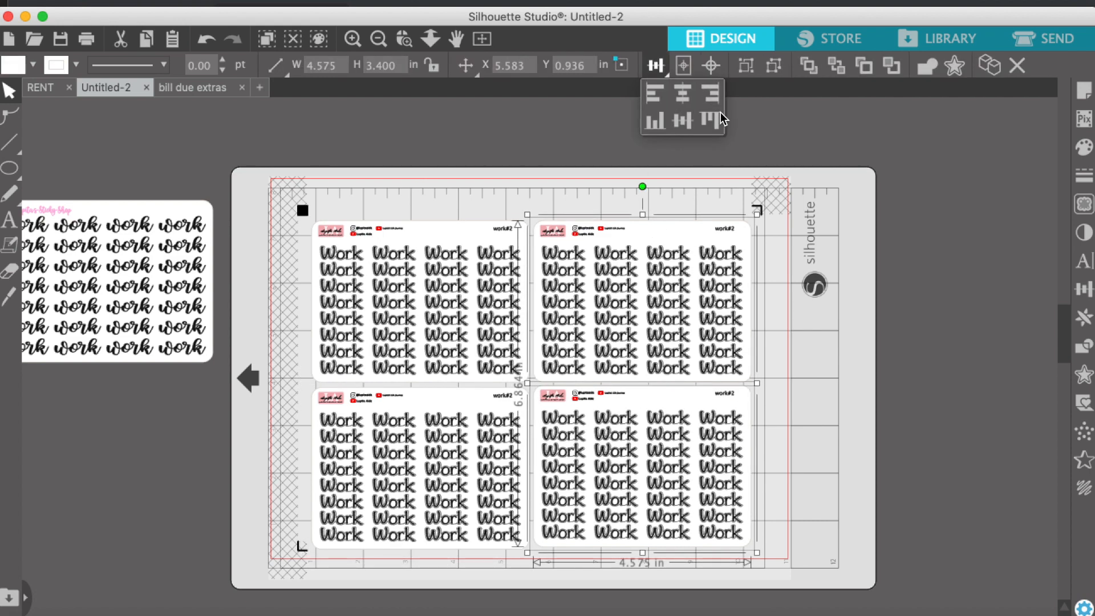
Align the two lower work#2 sheets by their top edges
{"action": "left_click", "coordinate": [868, 457]}
{"action": "left_click_drag", "start_coordinate": [279, 474], "coordinate": [637, 485]}
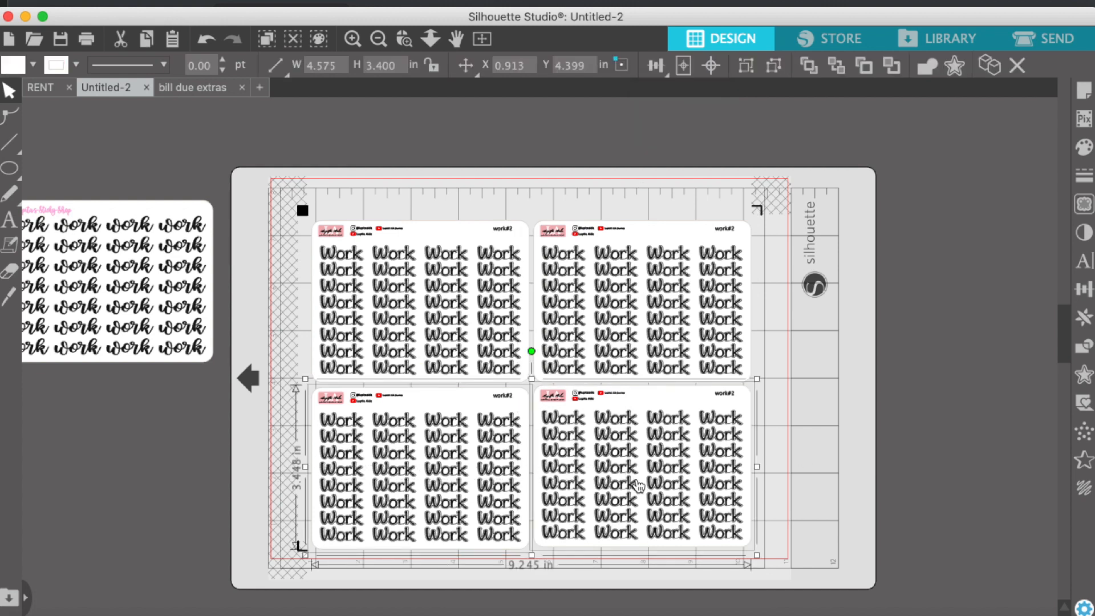
{"action": "left_click", "coordinate": [656, 66]}
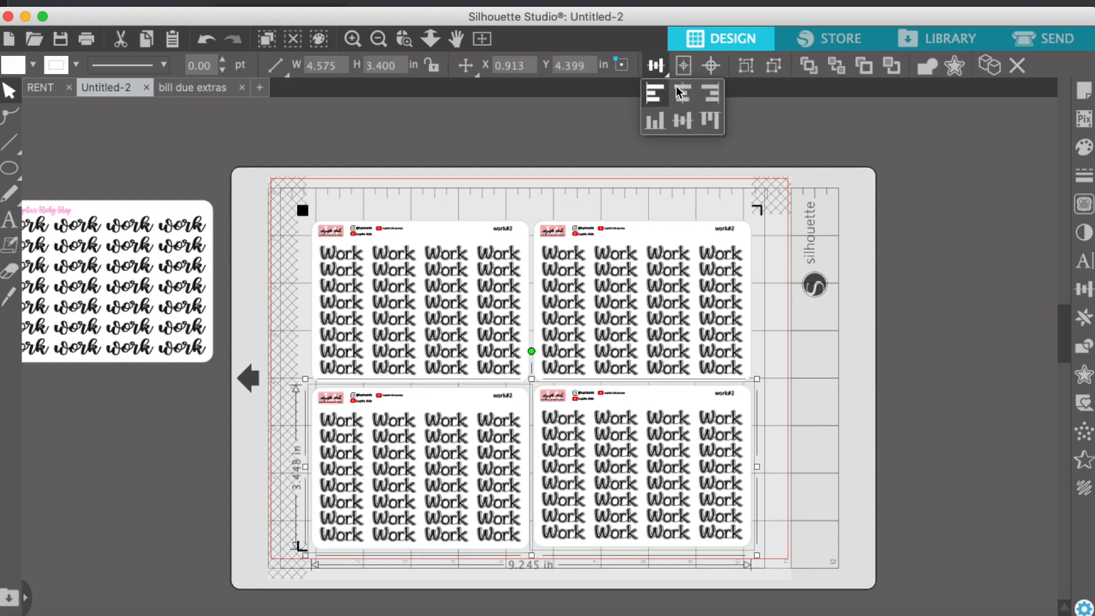
{"action": "left_click", "coordinate": [710, 120]}
{"action": "left_click", "coordinate": [842, 349]}
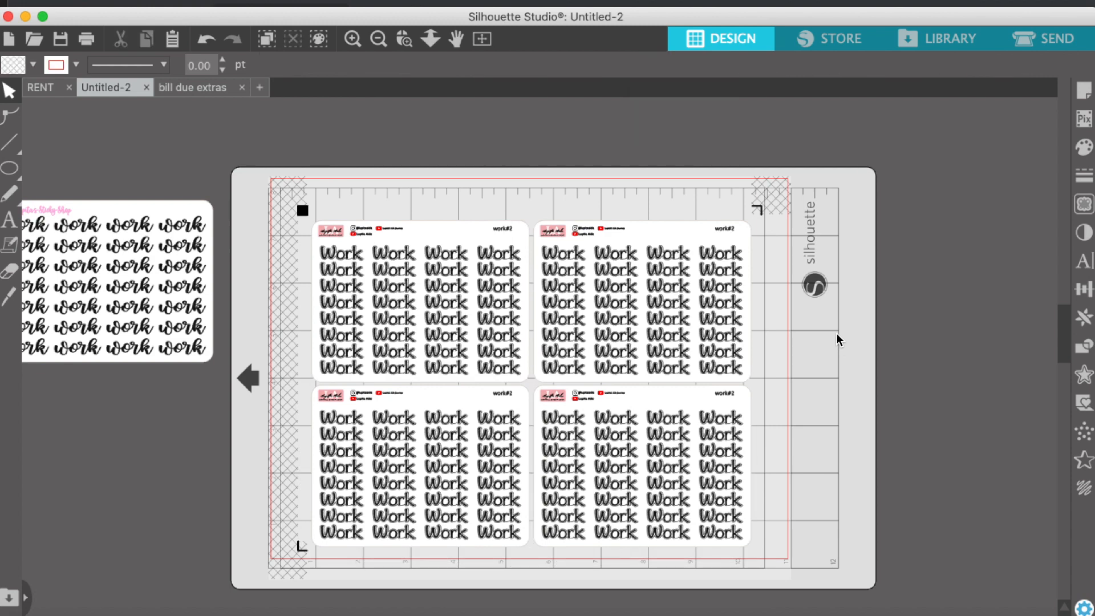
Nudge all four work#2 sheets slightly up so they fit between the registration marks
{"action": "scroll", "coordinate": [484, 209], "scroll_direction": "down", "scroll_amount": 3}
{"action": "scroll", "coordinate": [484, 210], "scroll_direction": "down", "scroll_amount": 1}
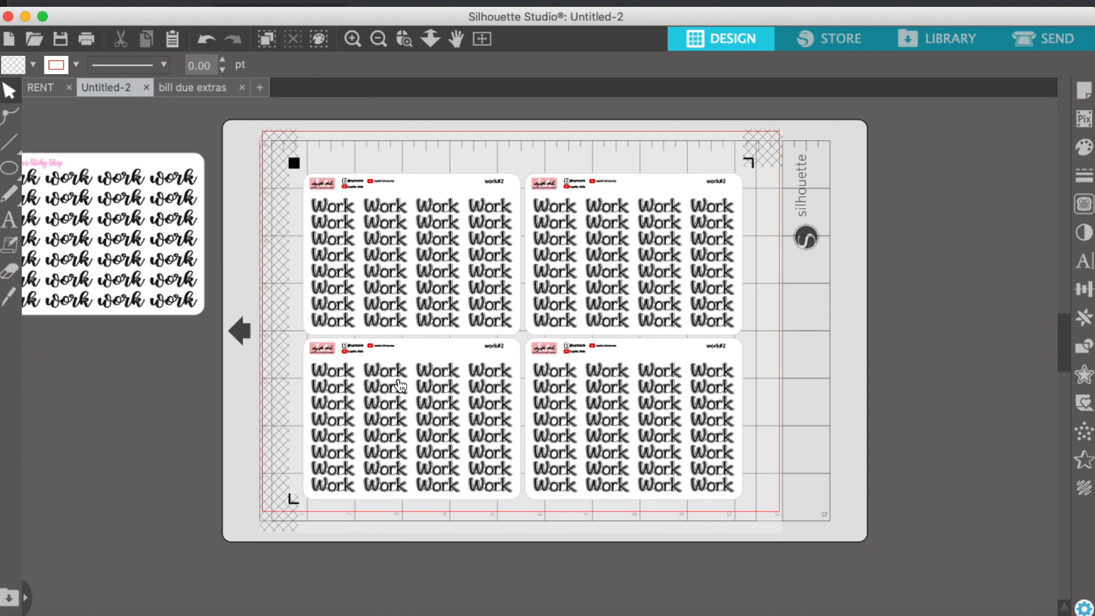
{"action": "left_click_drag", "start_coordinate": [392, 151], "coordinate": [632, 404]}
{"action": "key", "text": "Up"}
{"action": "key", "text": "Up"}
{"action": "key", "text": "Up"}
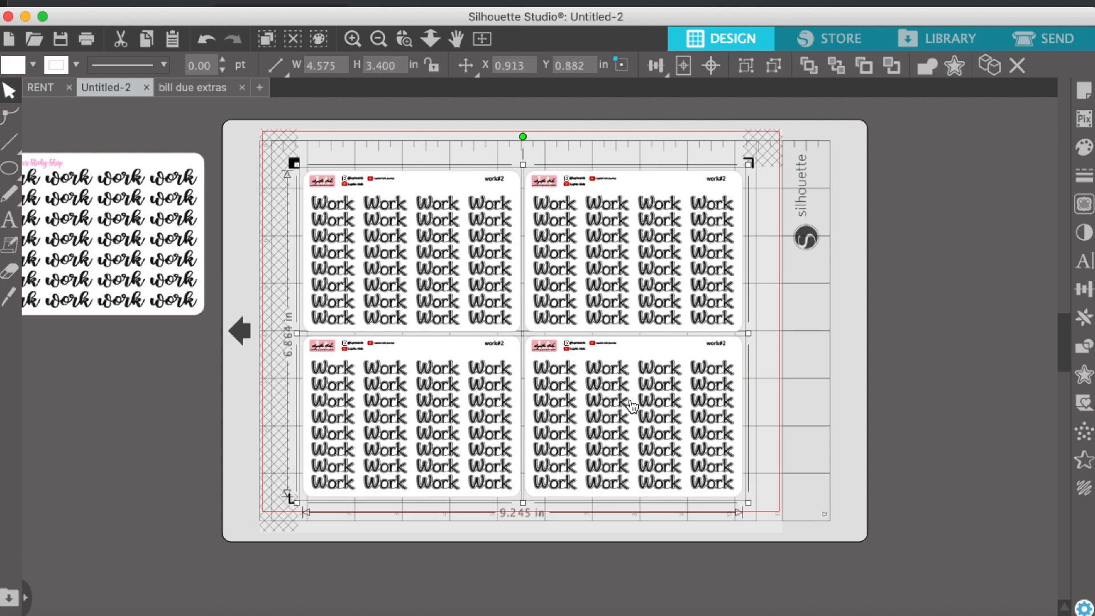
{"action": "left_click", "coordinate": [953, 447]}
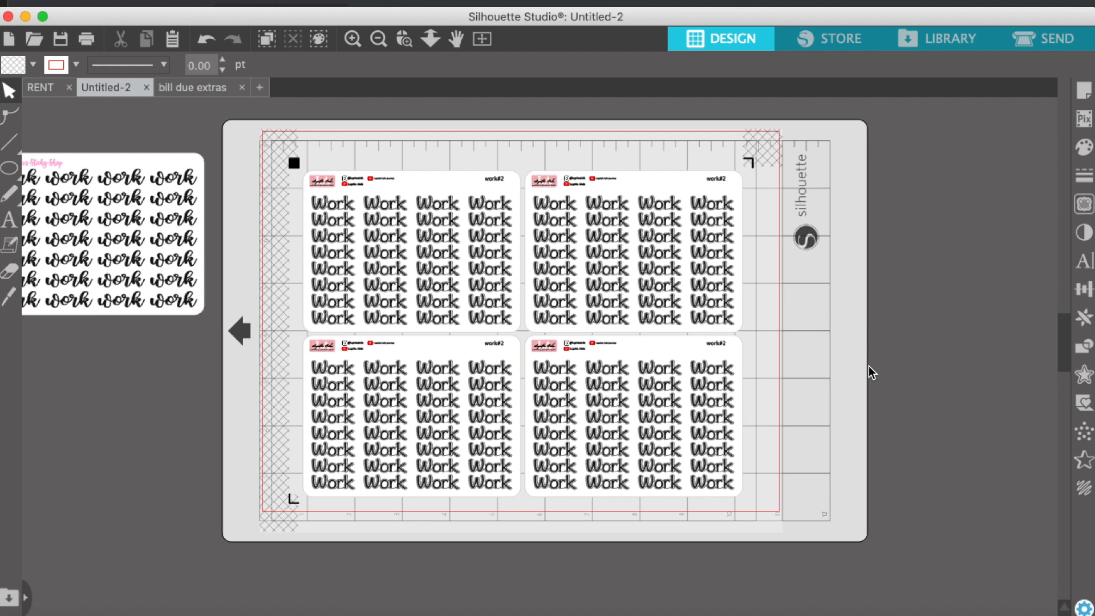
Examine the cut lines of all four sheets in the send view, including around the headers and work#2 labels
{"action": "left_click", "coordinate": [1041, 43]}
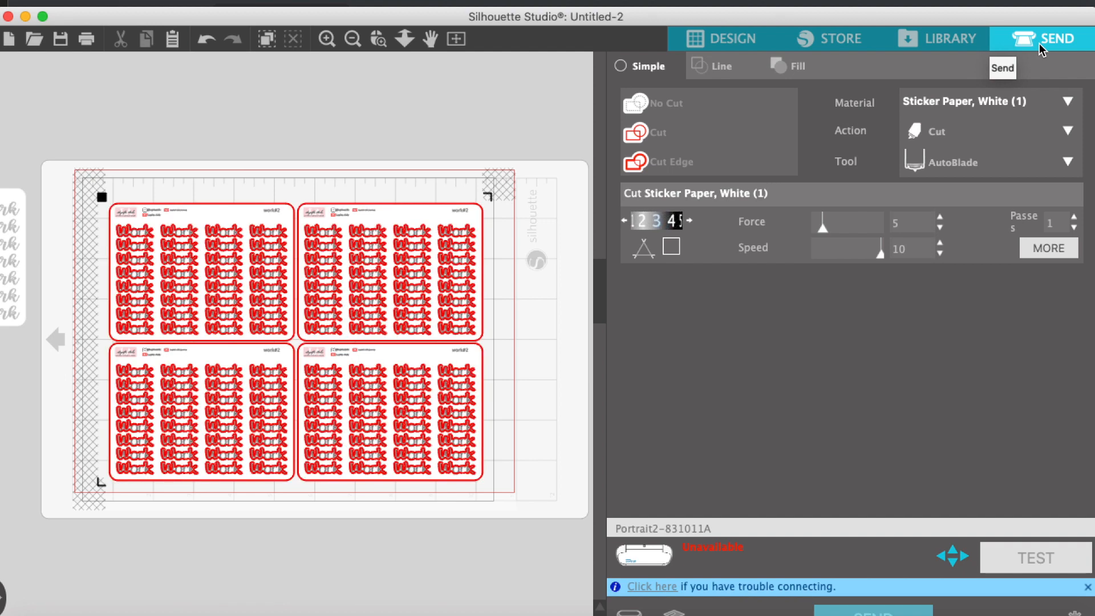
{"action": "left_click", "coordinate": [327, 39]}
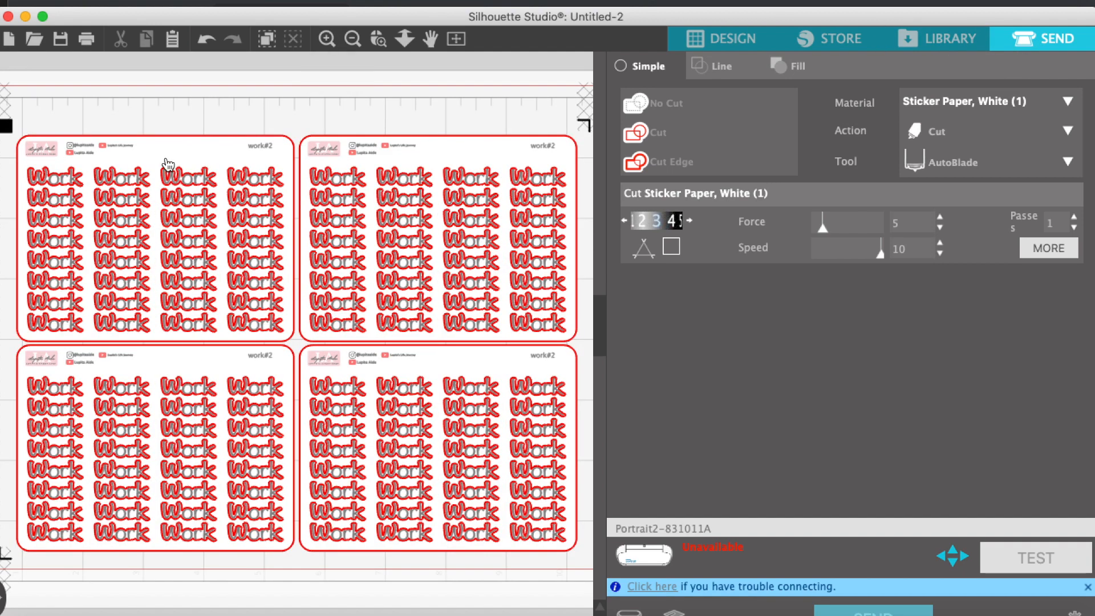
{"action": "left_click", "coordinate": [327, 39]}
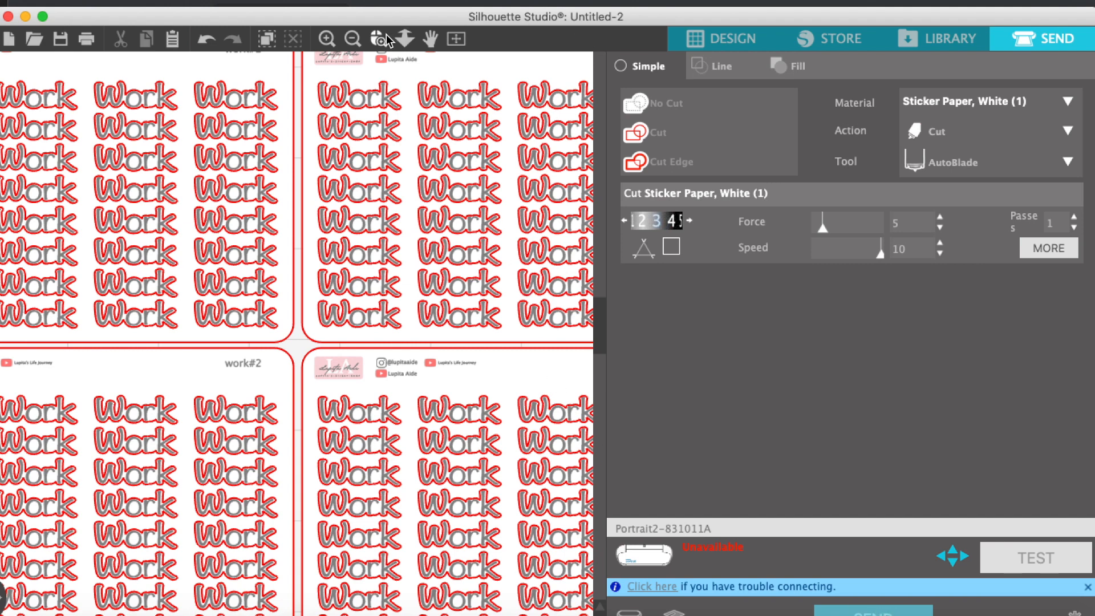
{"action": "left_click", "coordinate": [353, 40]}
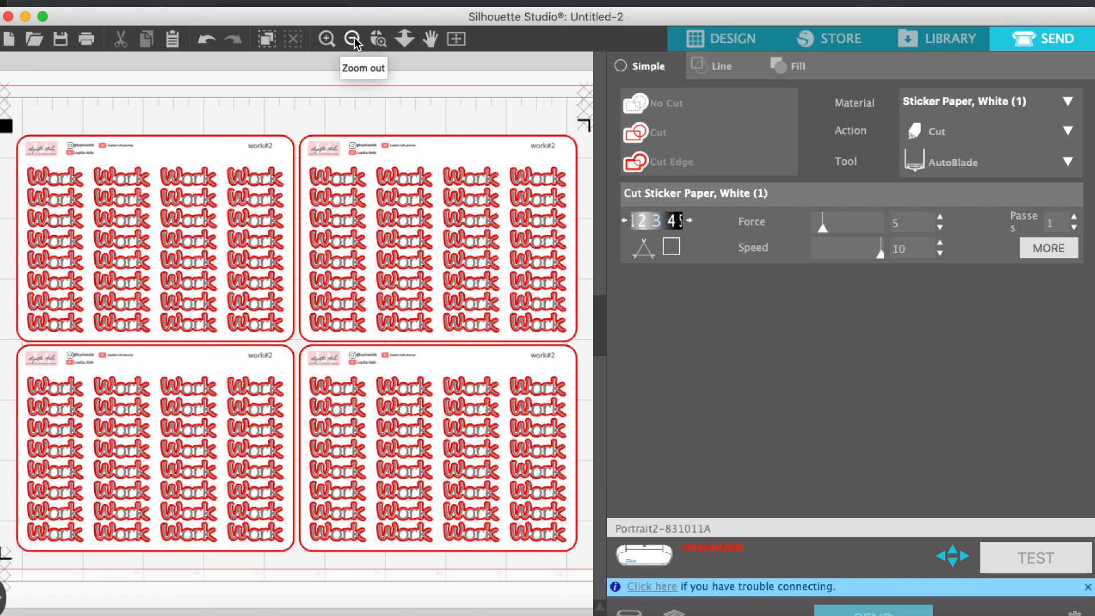
{"action": "left_click", "coordinate": [353, 40]}
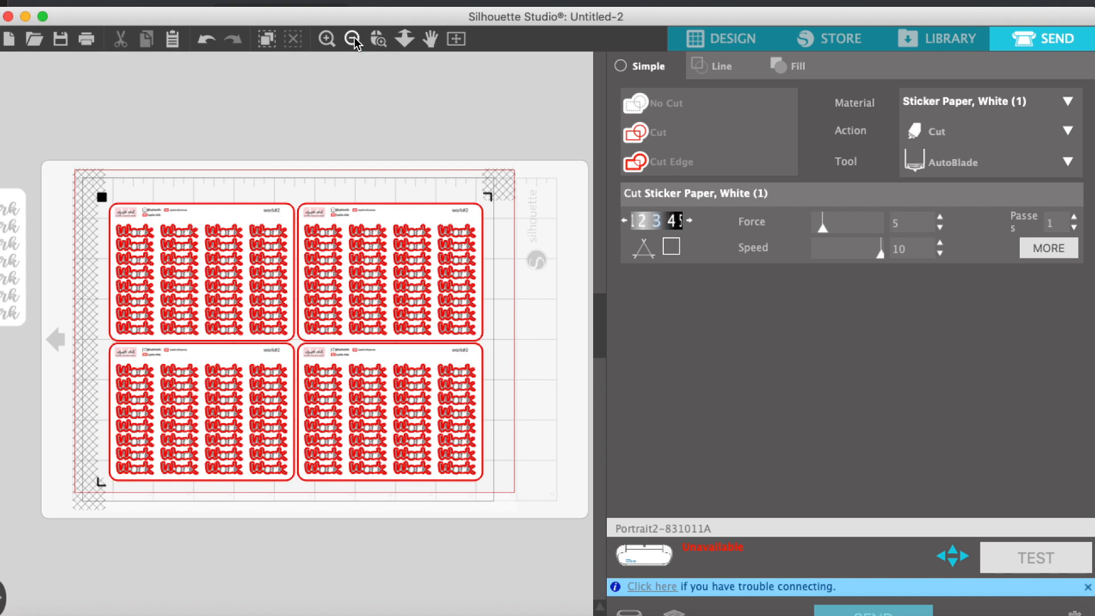